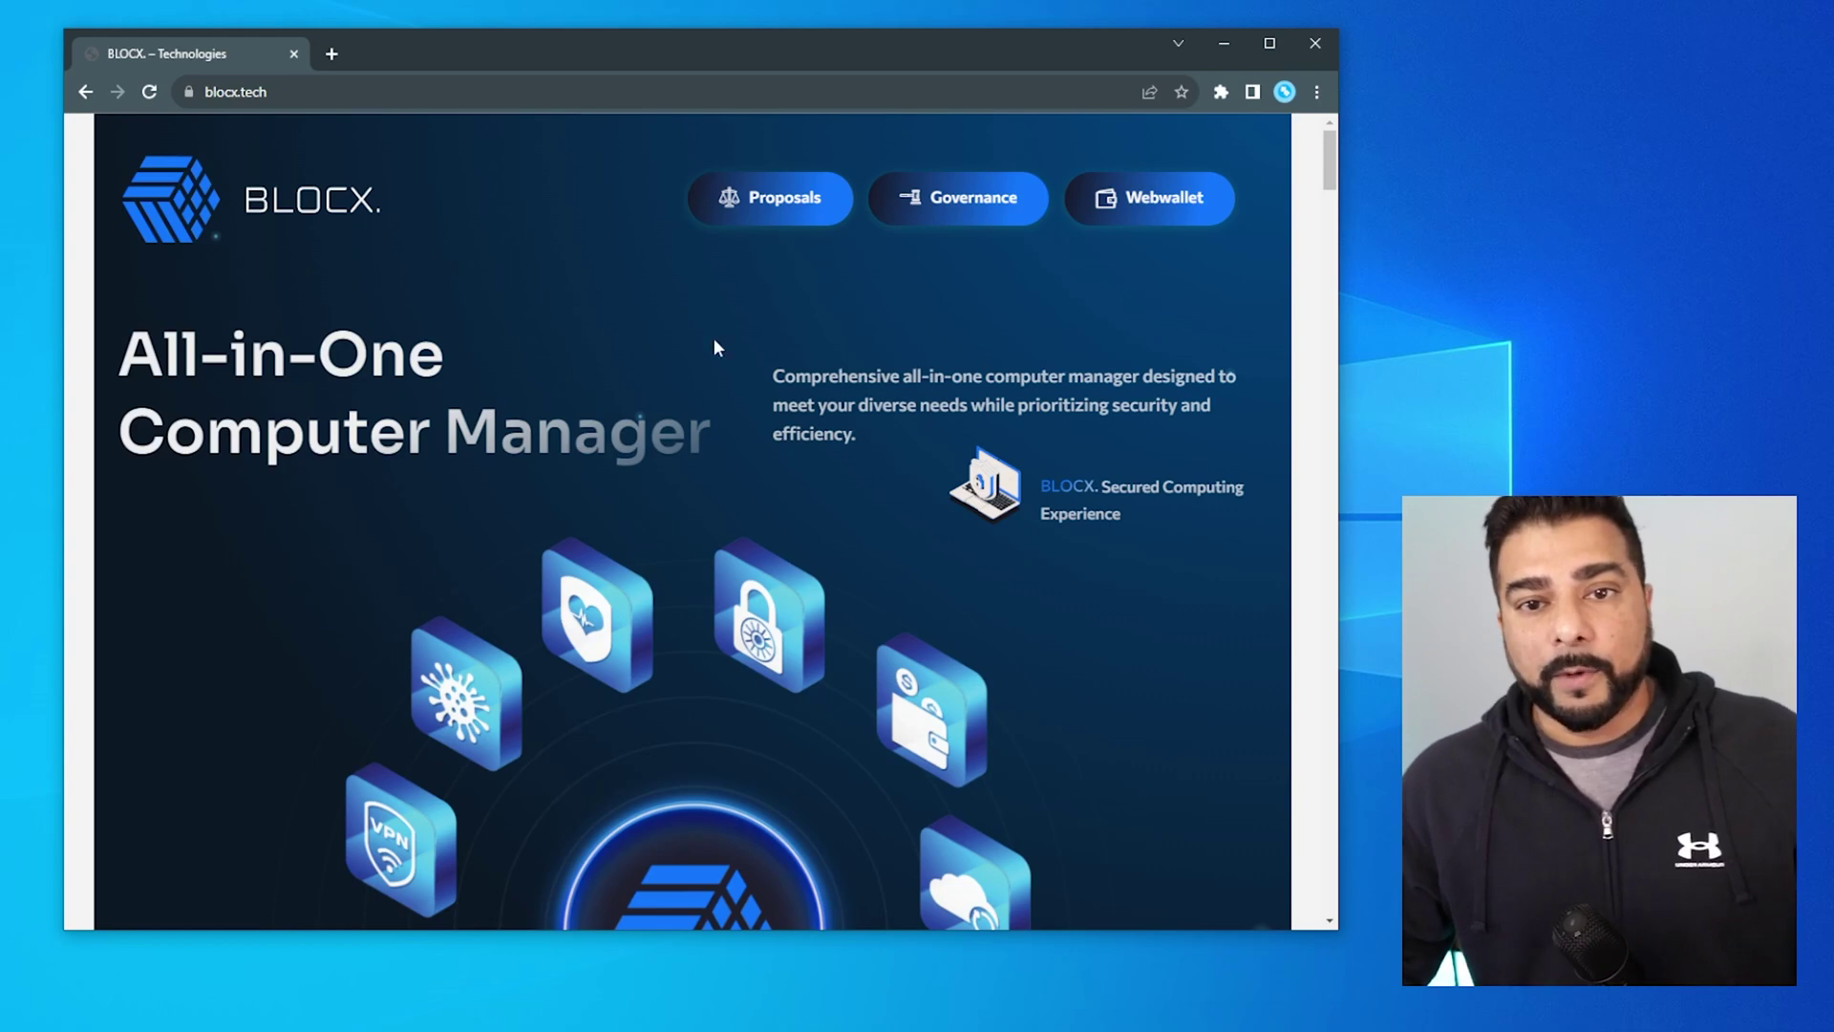
# Find the wallet downloads on the BLOCX site and download the Windows Wallet
pyautogui.scroll(-1, 1332, 191)
pyautogui.moveTo(1332, 191); pyautogui.dragTo(1330, 332)
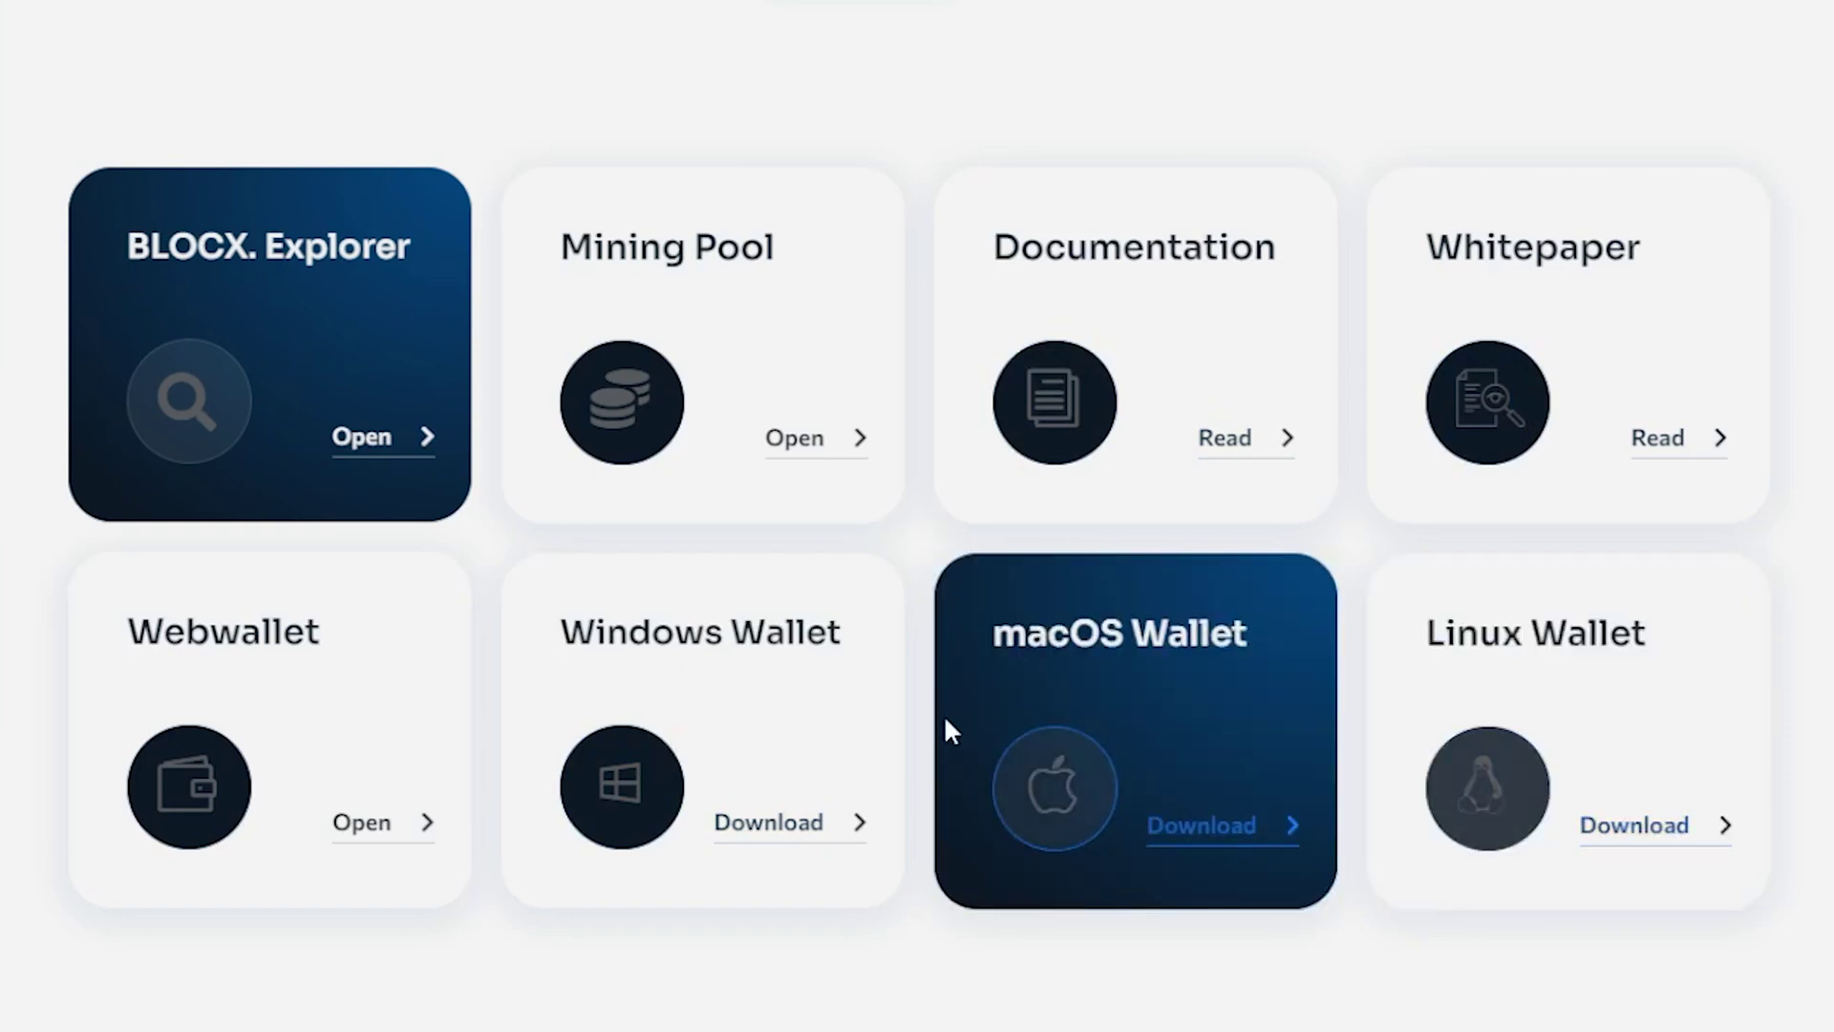
pyautogui.click(805, 843)
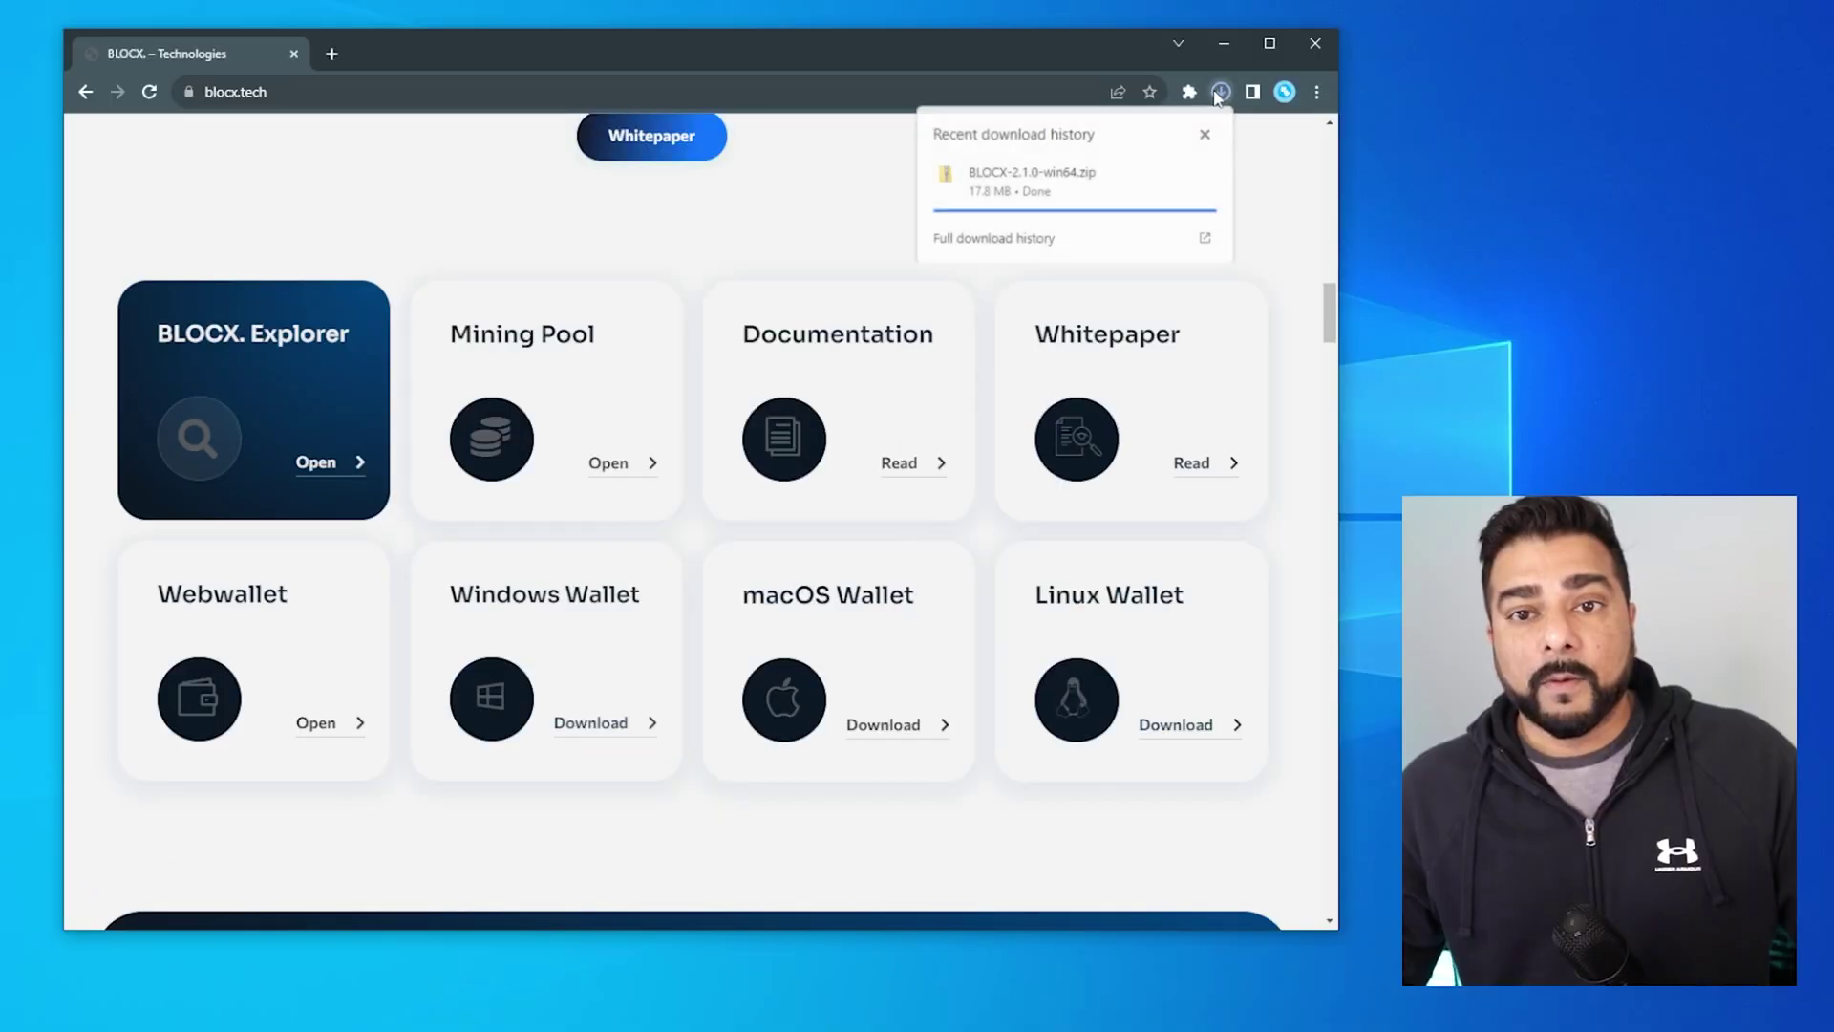
# Extract the BLOCX-2.1.0-win64.zip archive in the Downloads folder, and close the Downloads window
pyautogui.click(1633, 6)
pyautogui.click(877, 455)
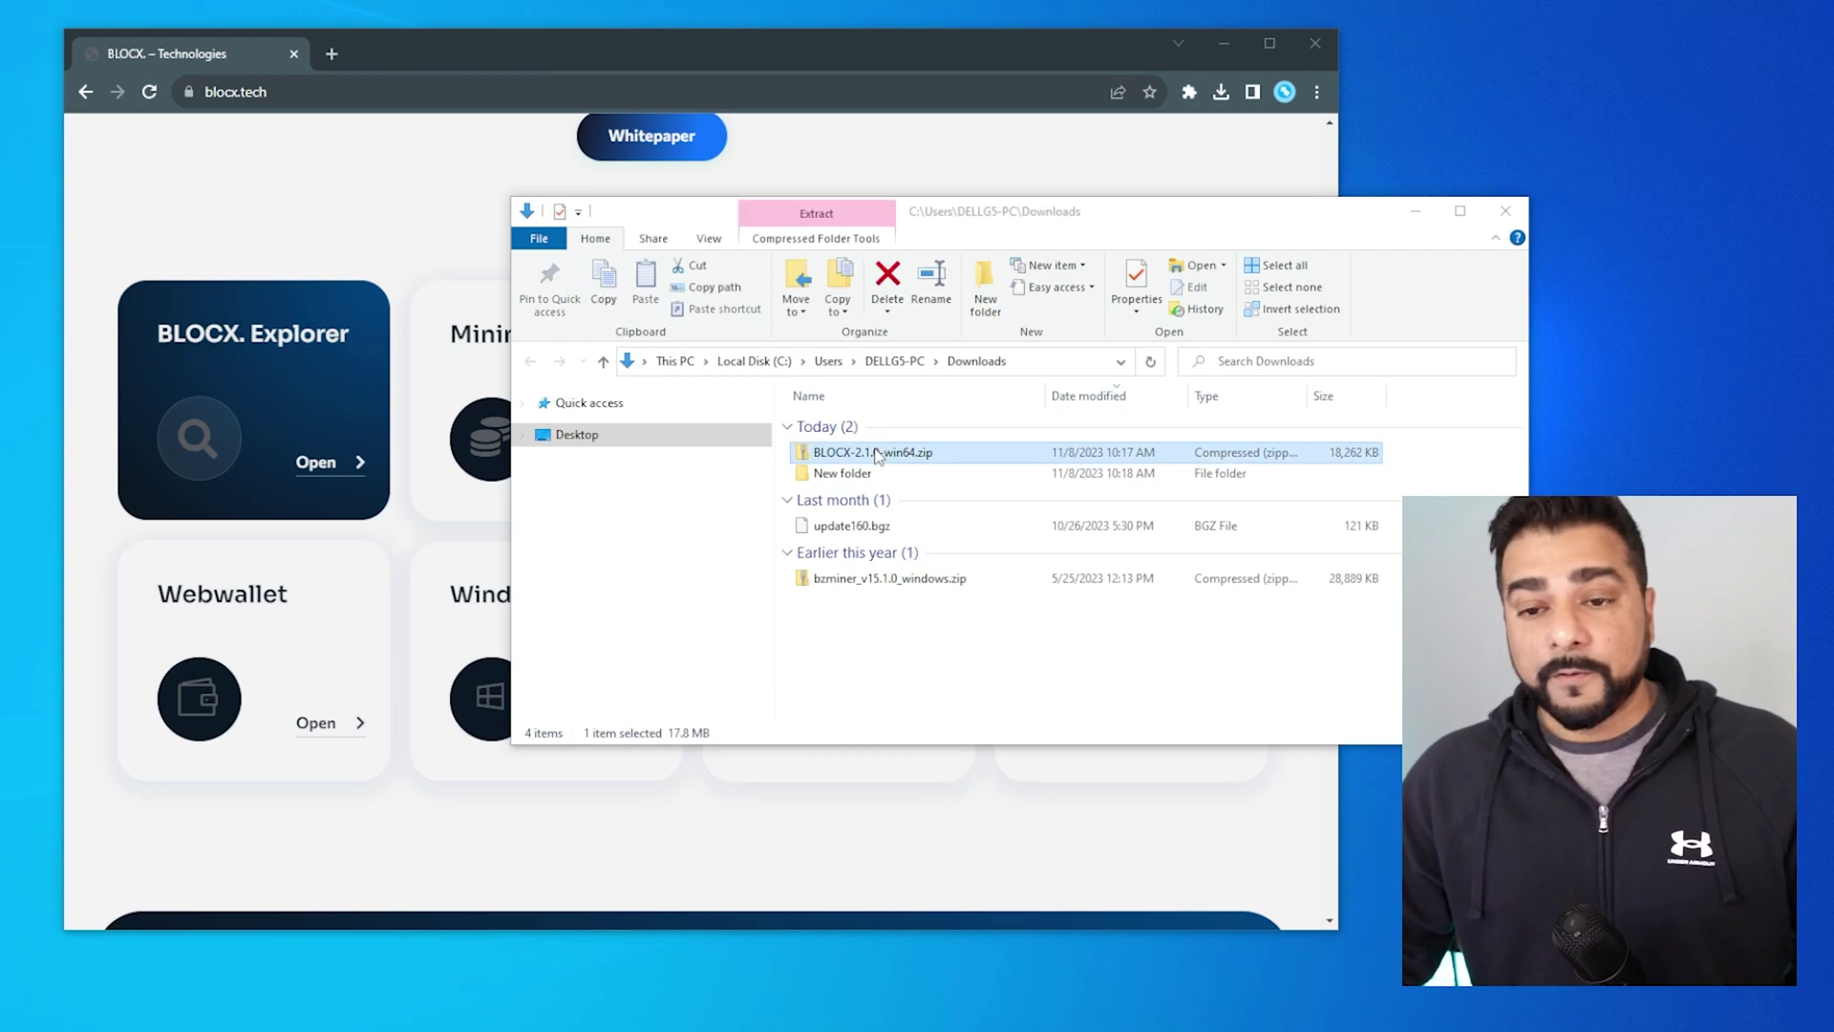
pyautogui.rightClick(877, 455)
pyautogui.click(916, 536)
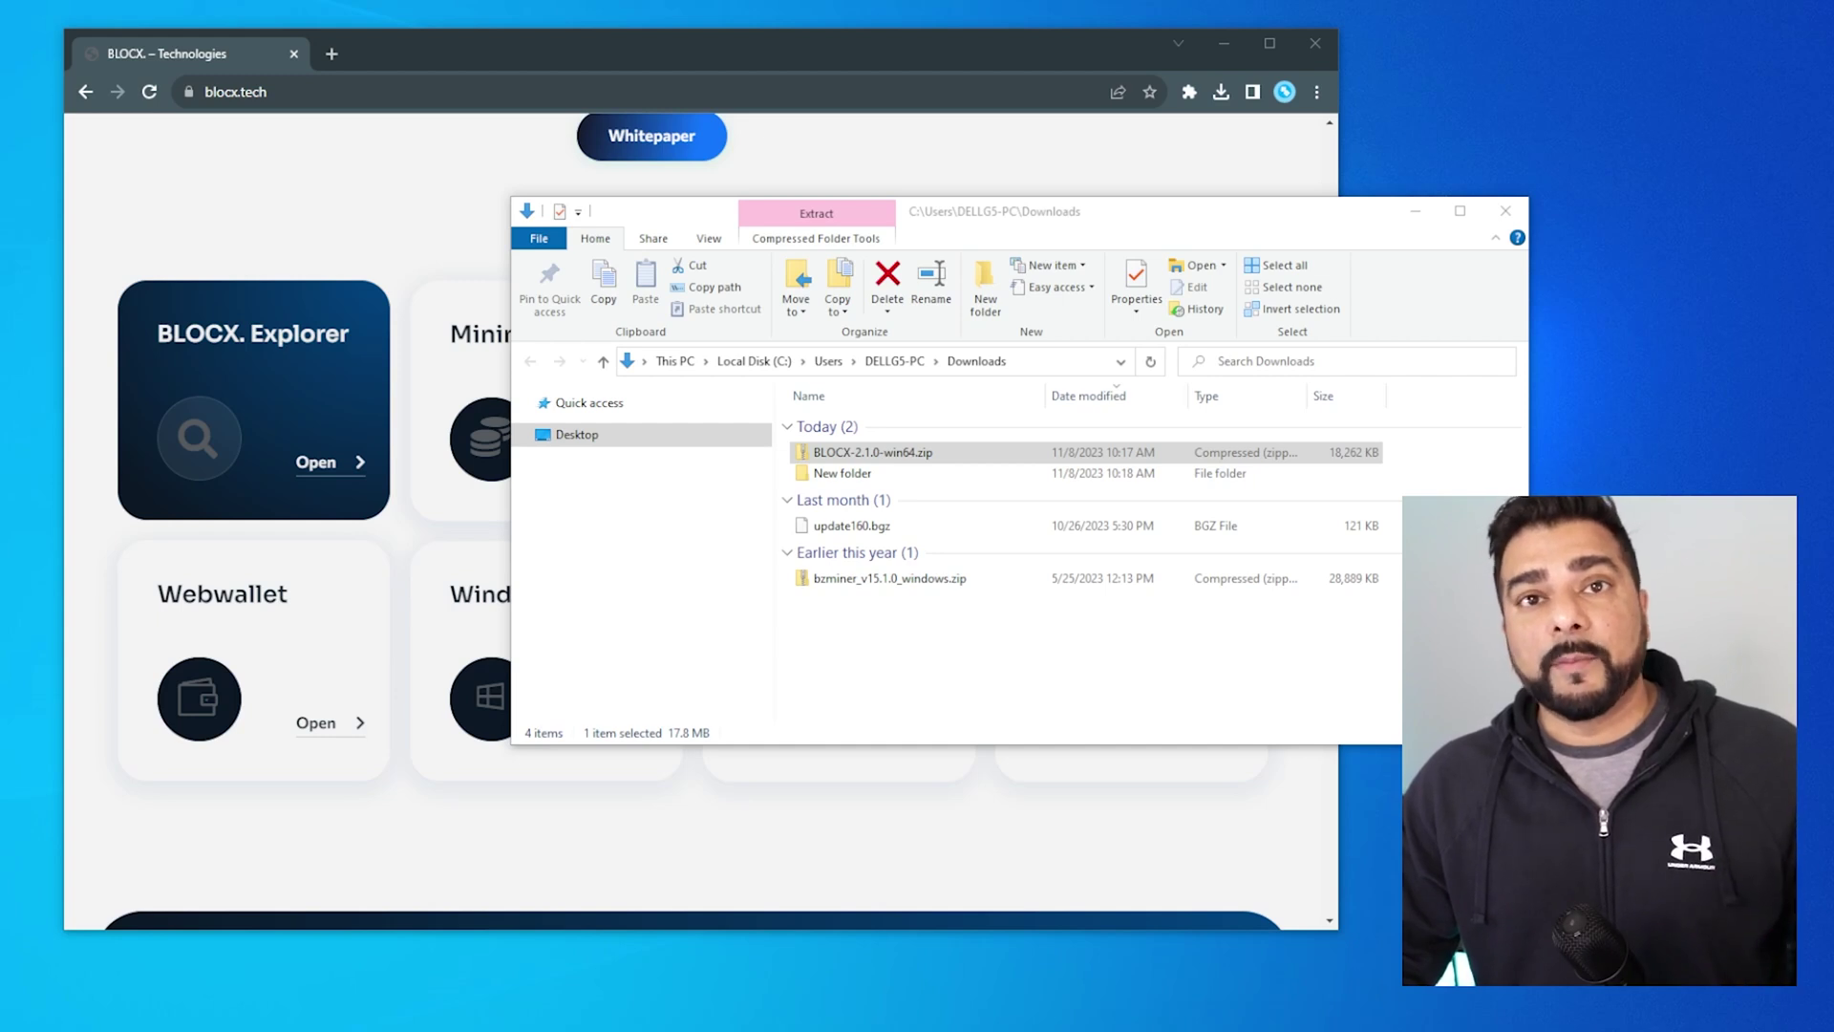
pyautogui.click(874, 454)
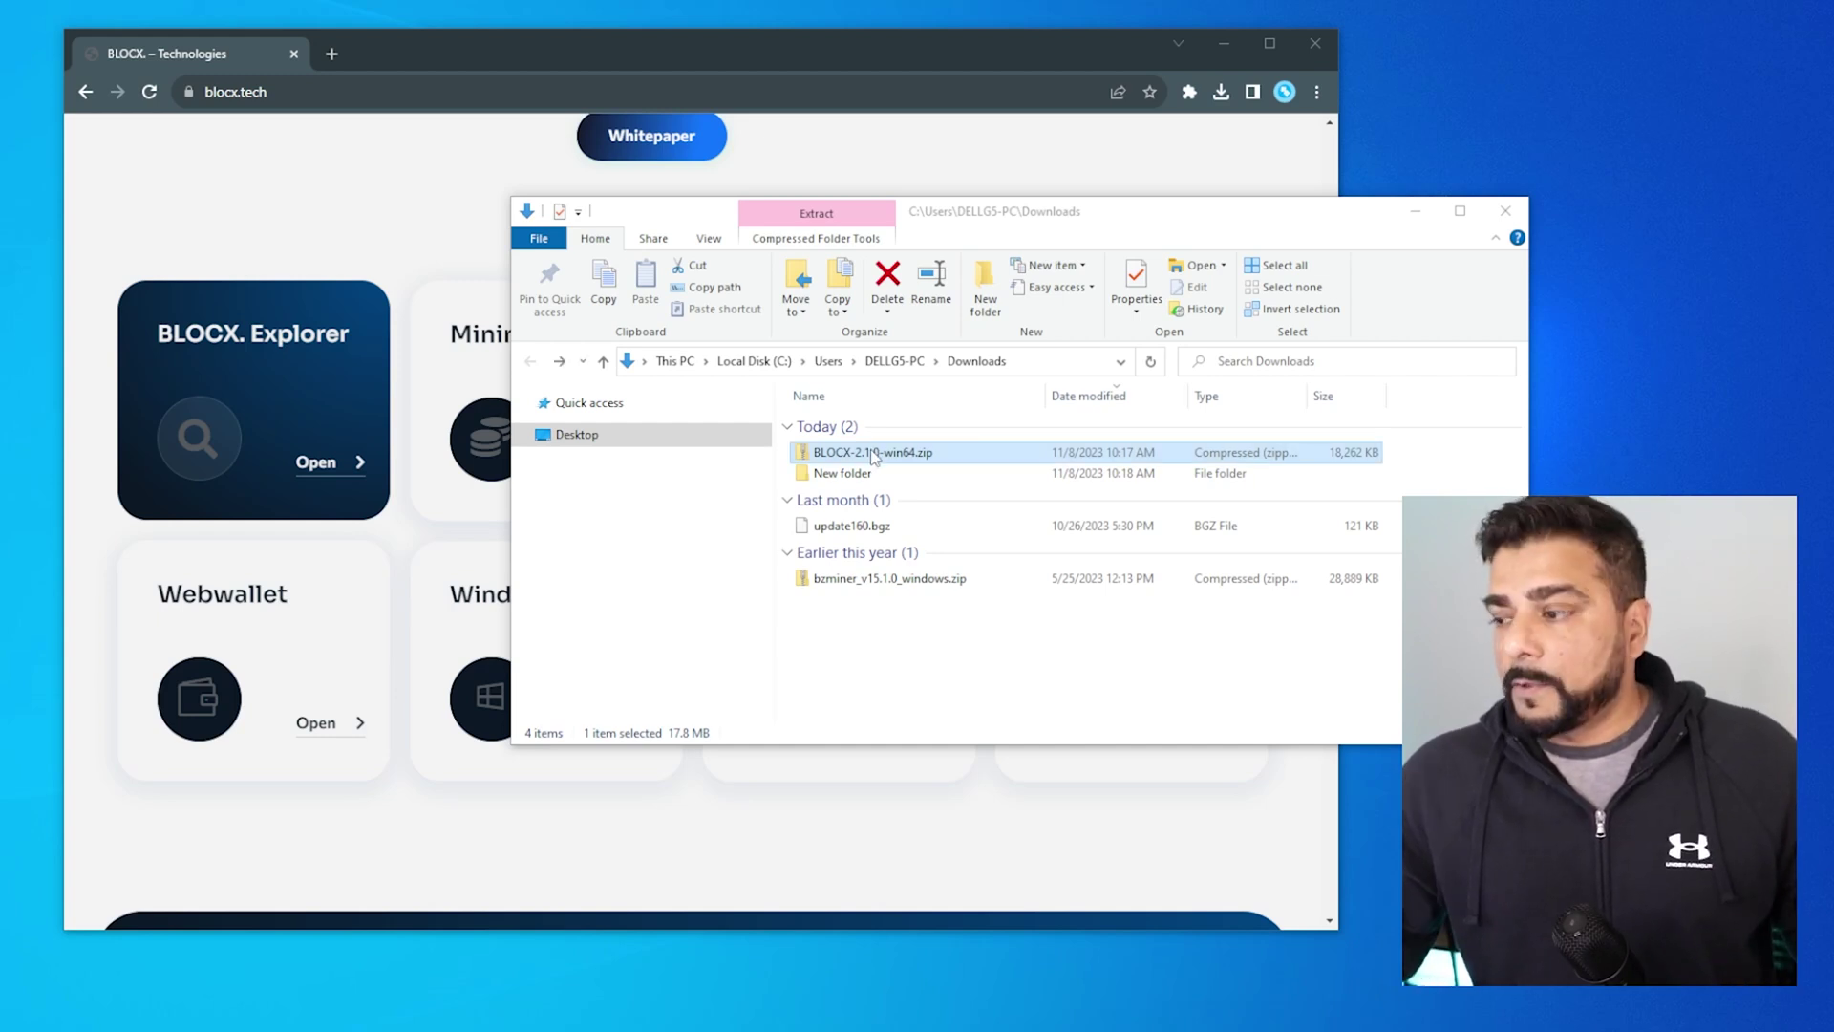
pyautogui.rightClick(874, 455)
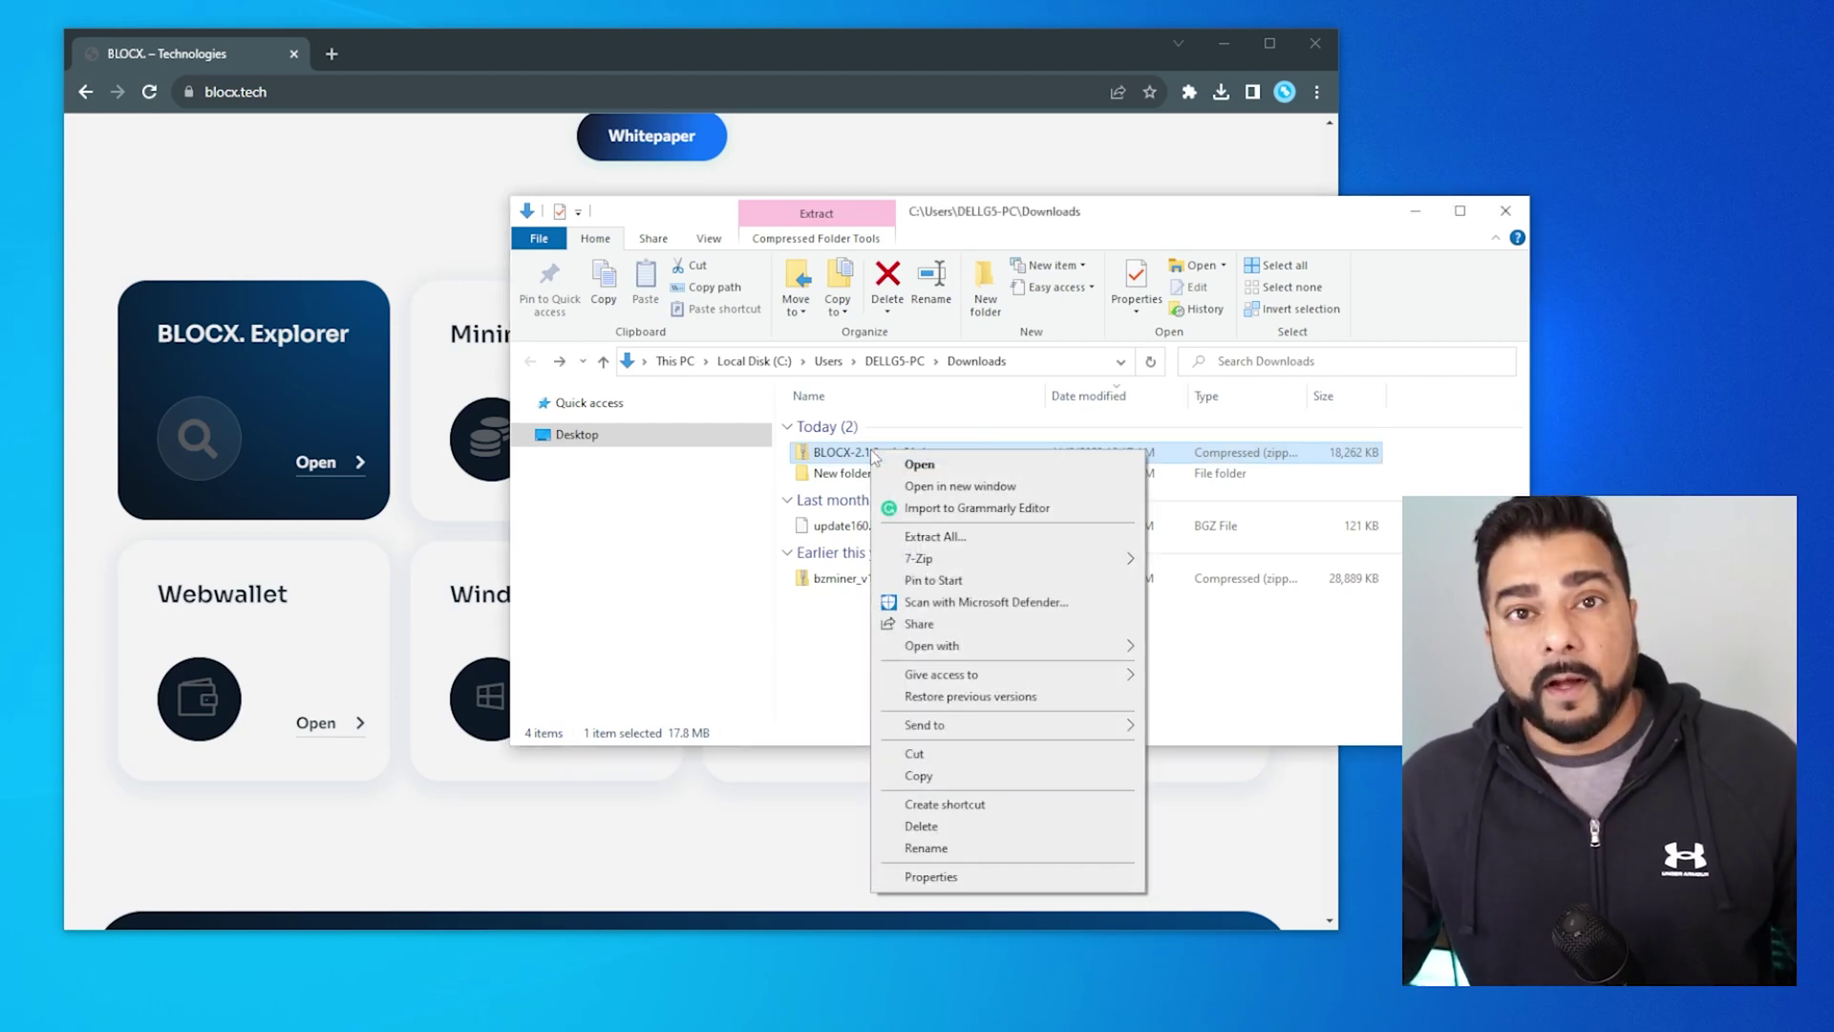
pyautogui.click(931, 536)
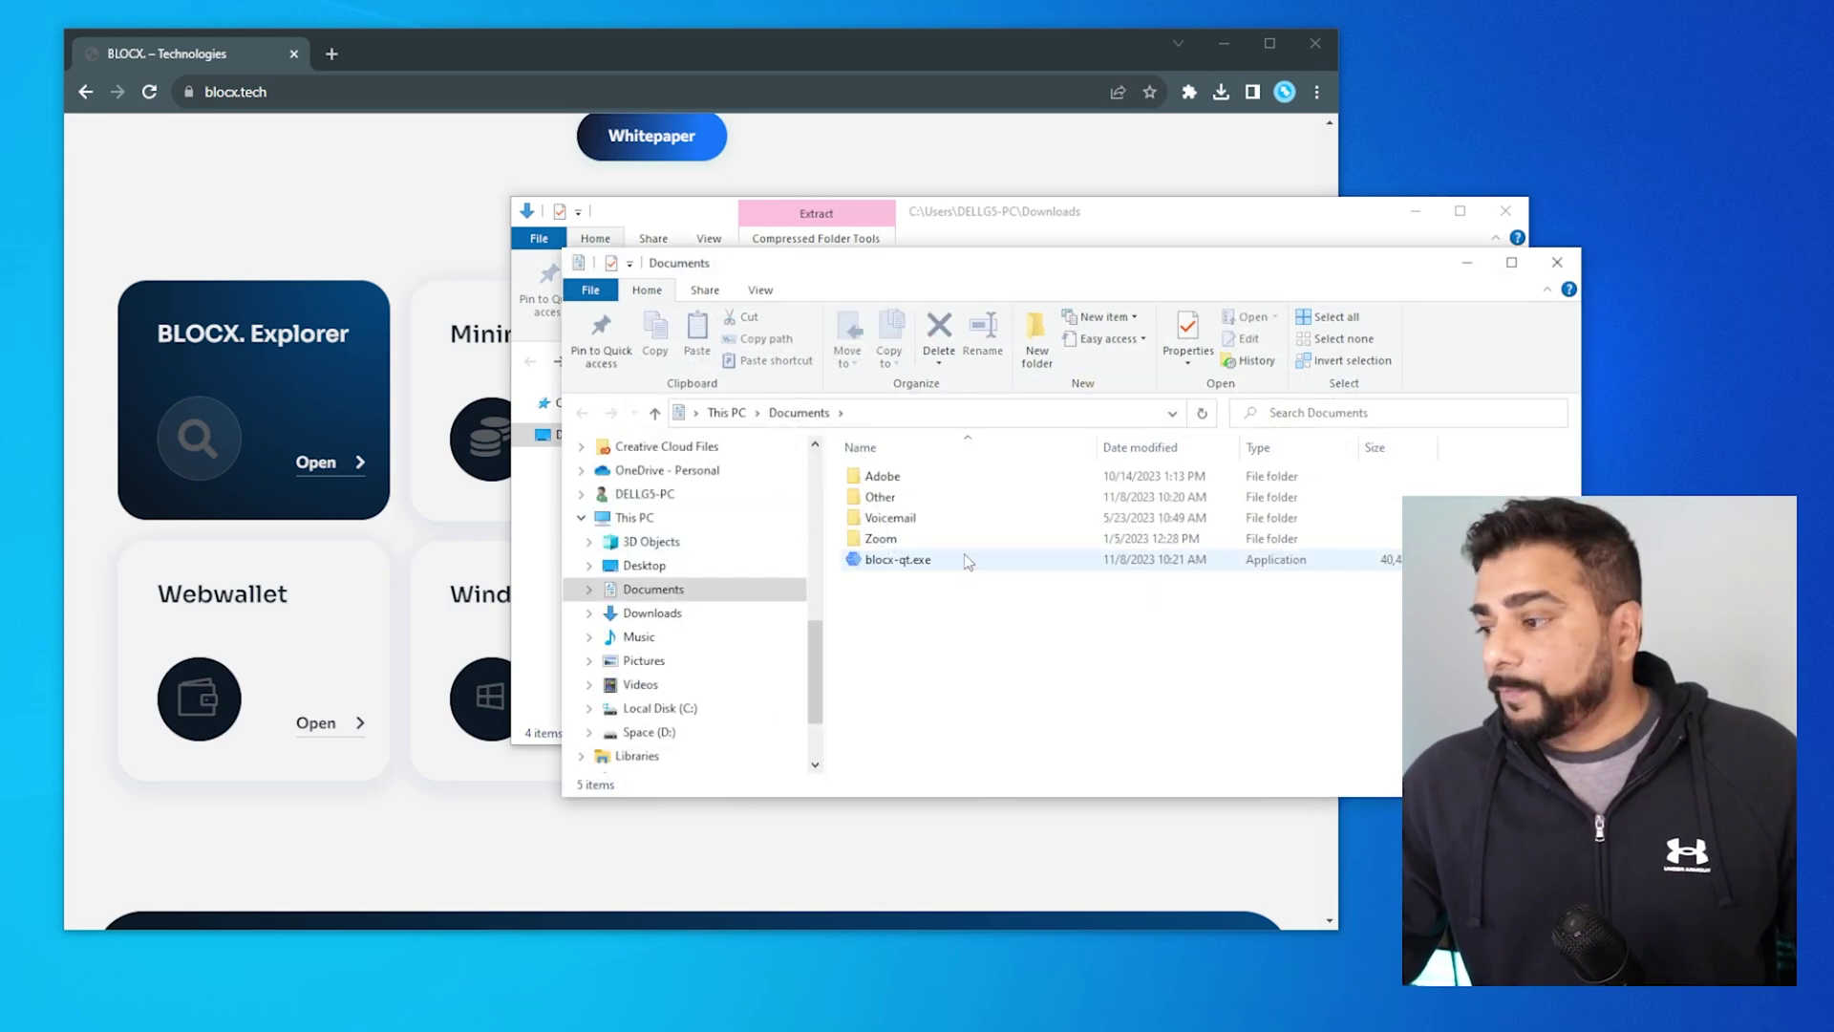
pyautogui.click(1505, 210)
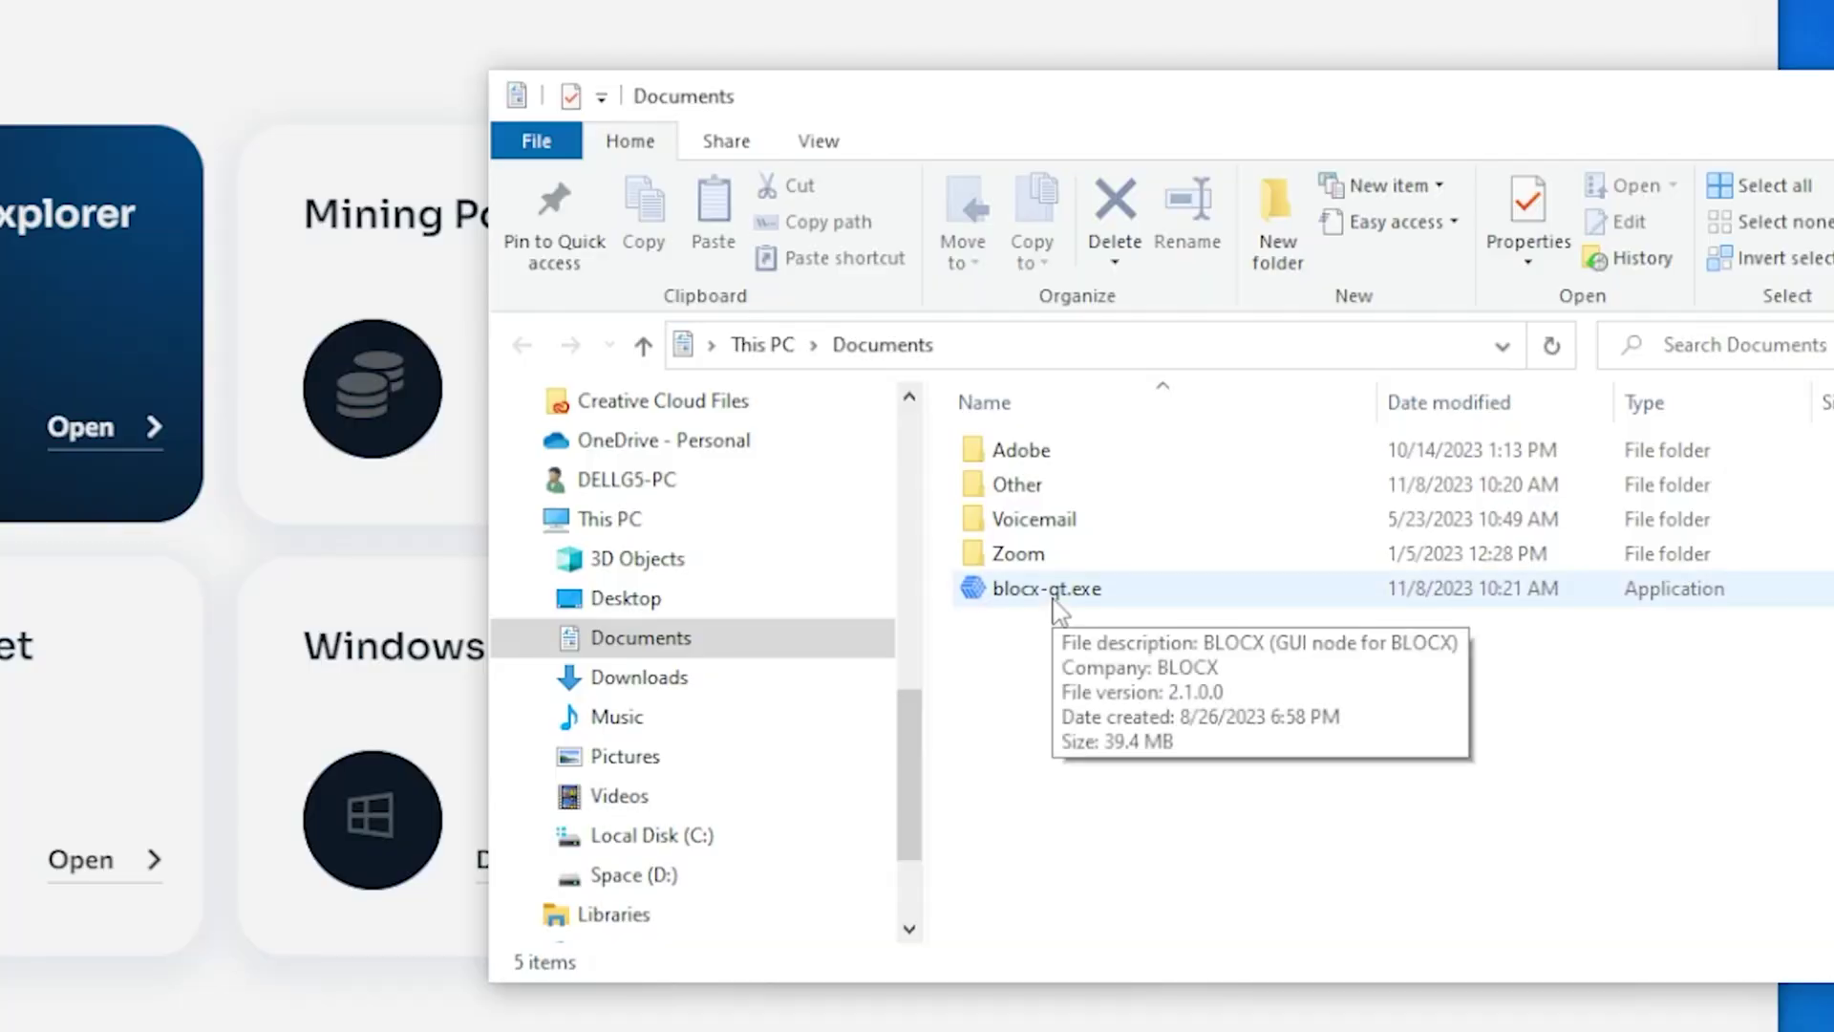
# Run blocx-qt.exe from the Documents folder despite the SmartScreen warning, and allow it firewall access on private networks
pyautogui.doubleClick(1059, 612)
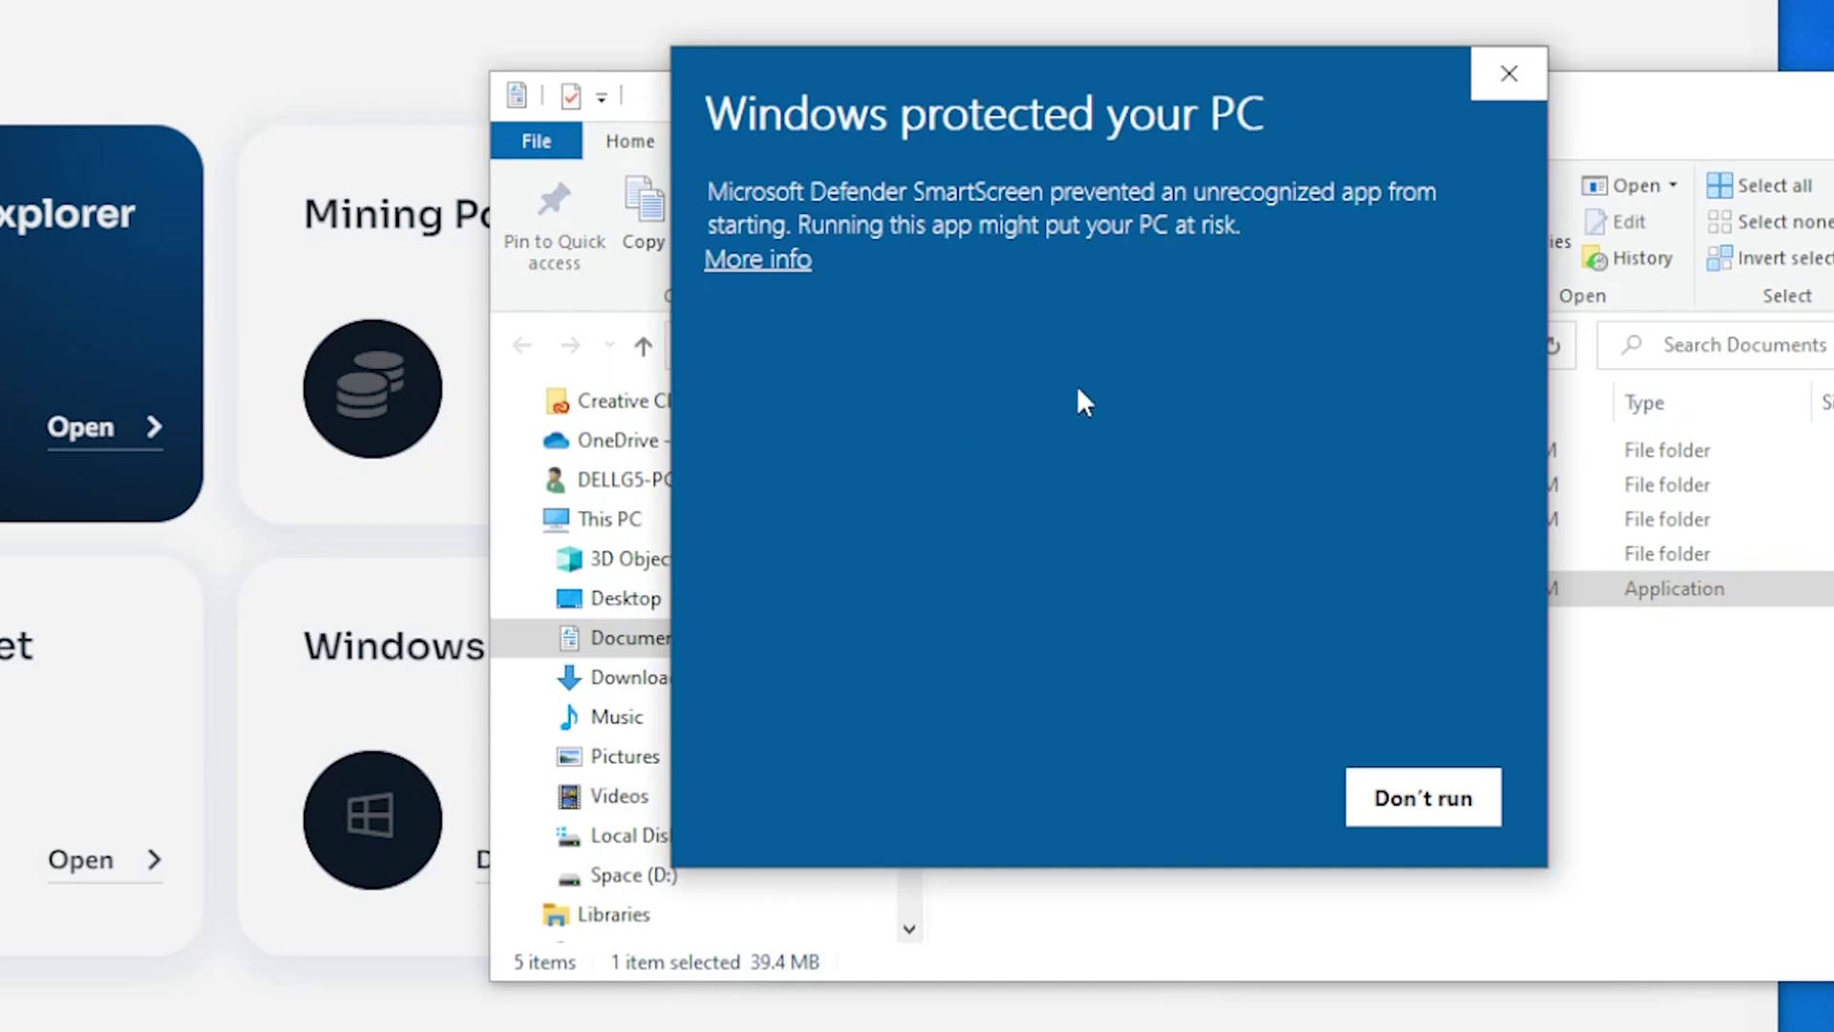
pyautogui.click(772, 264)
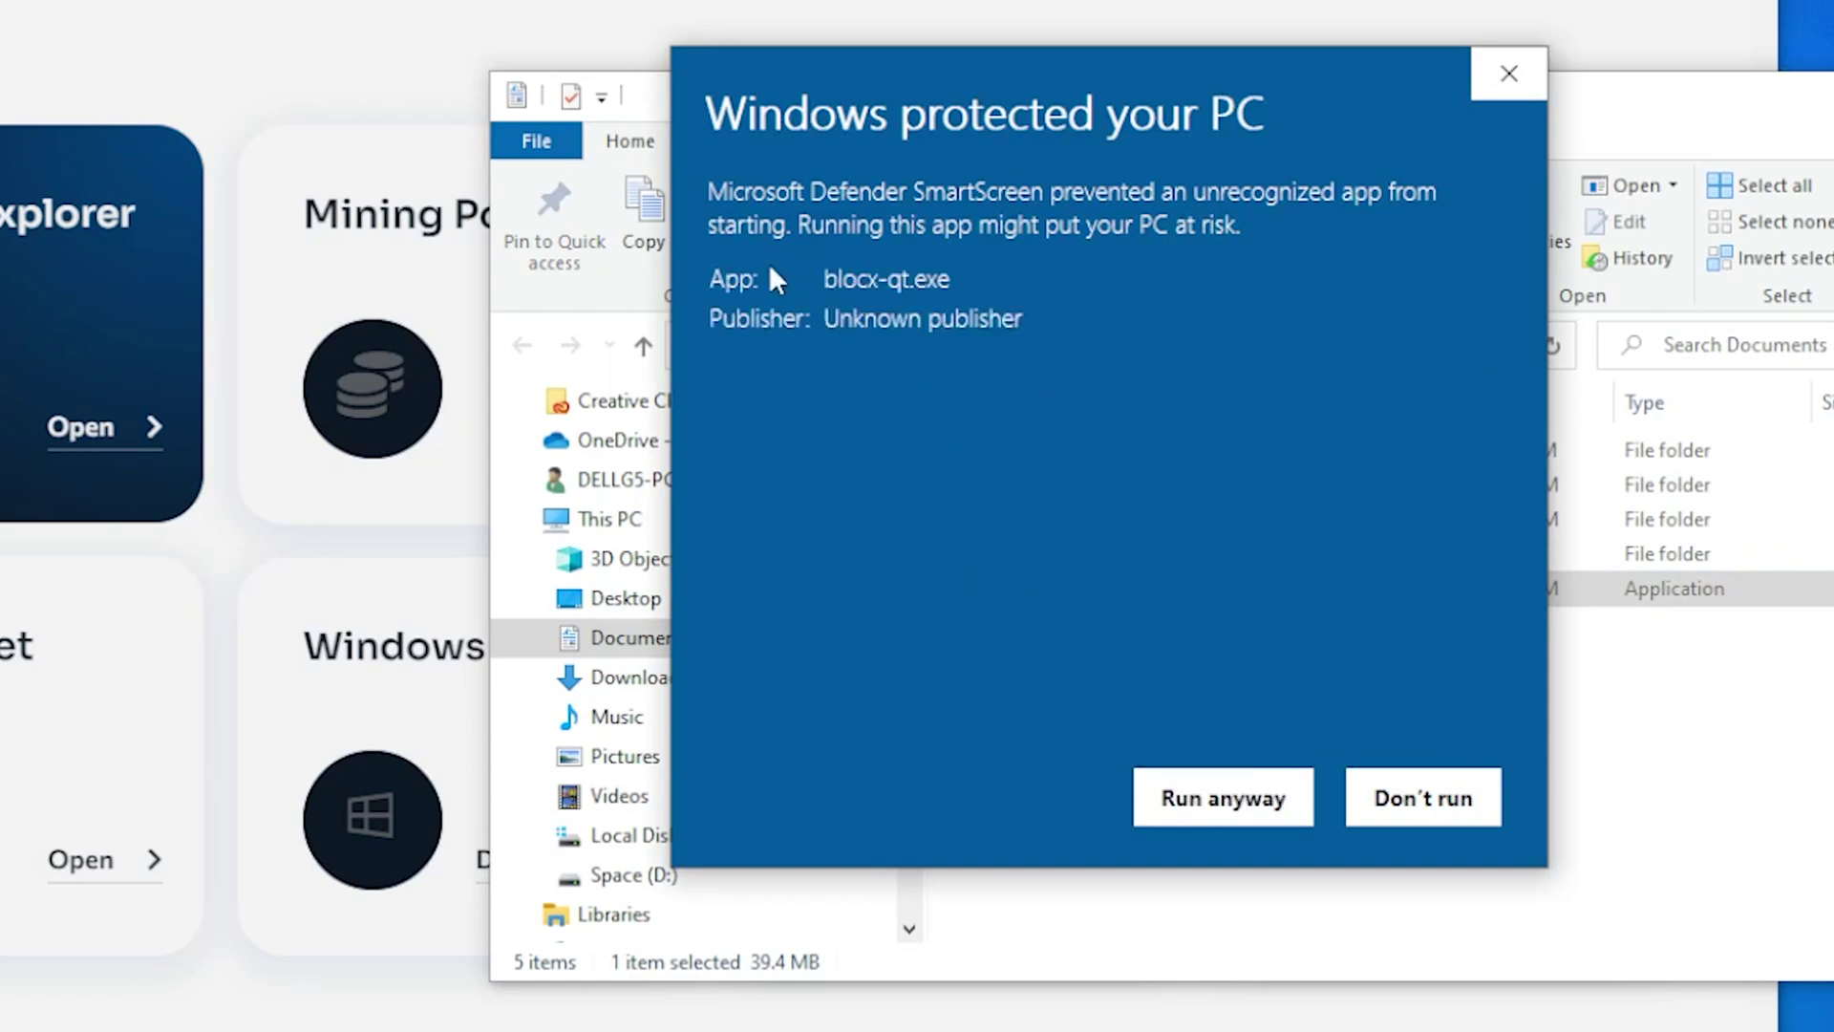
pyautogui.click(1223, 799)
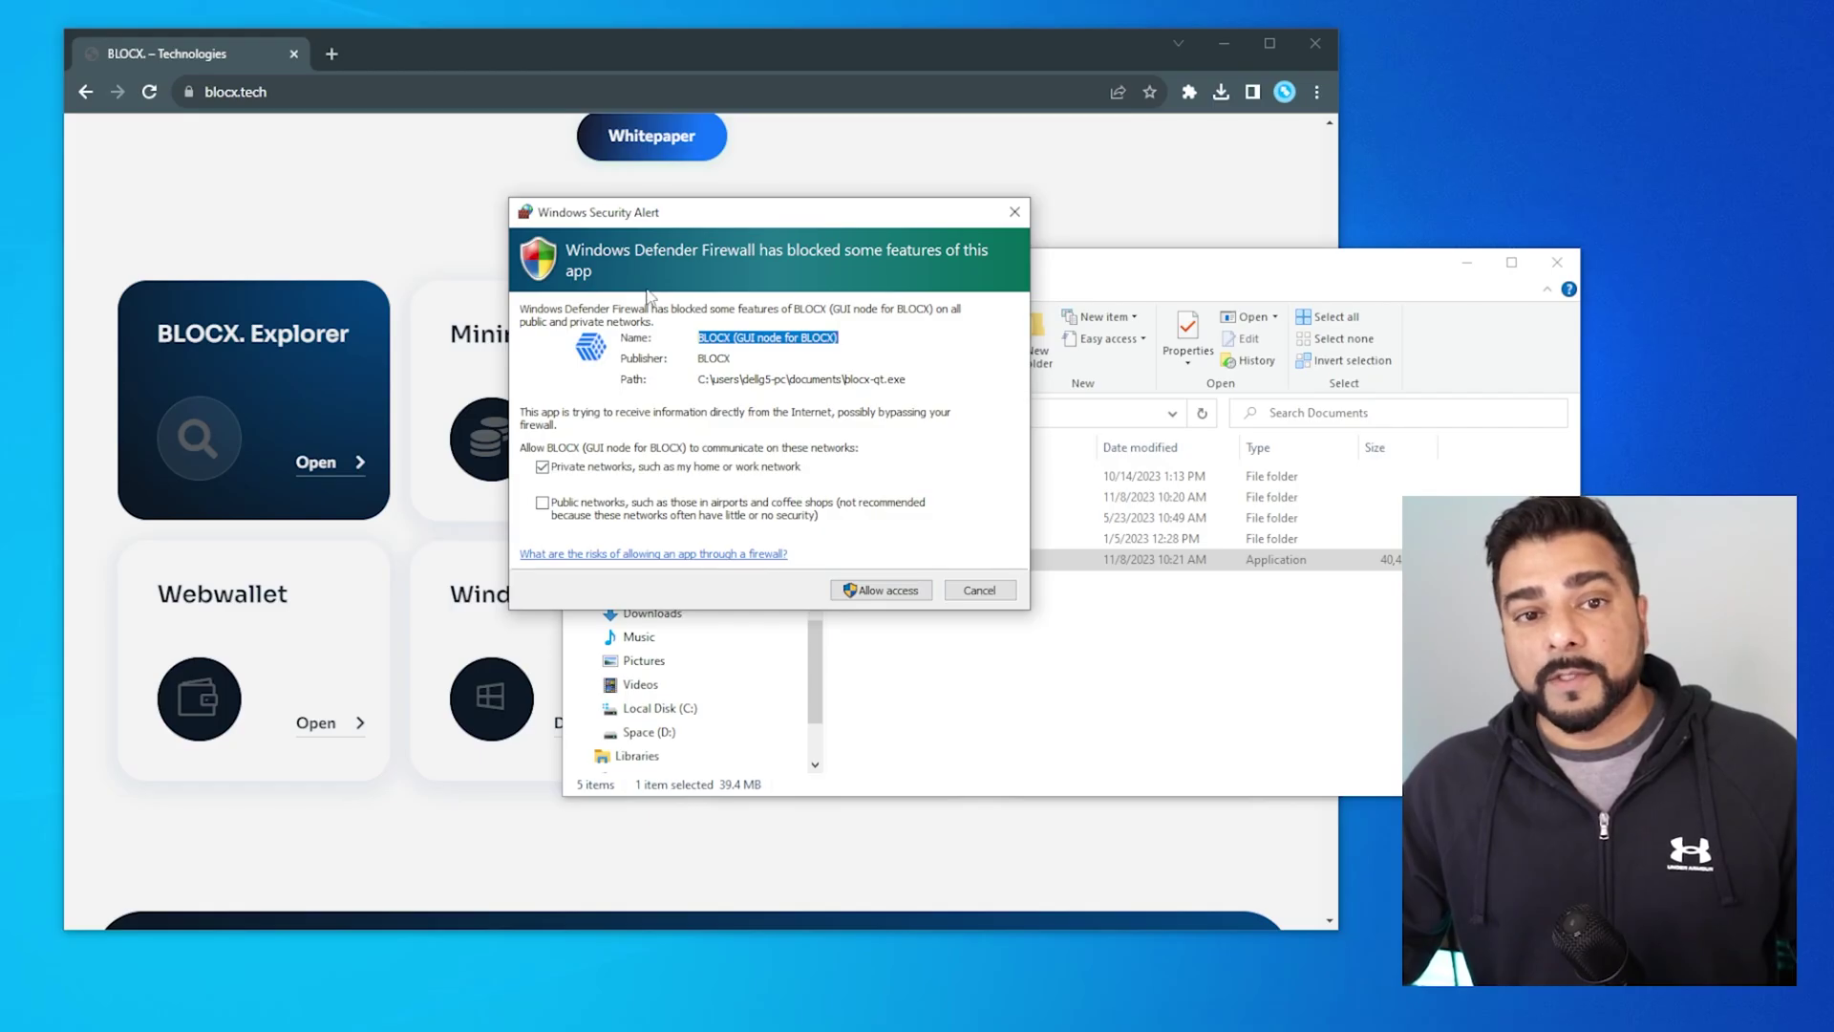
pyautogui.click(860, 590)
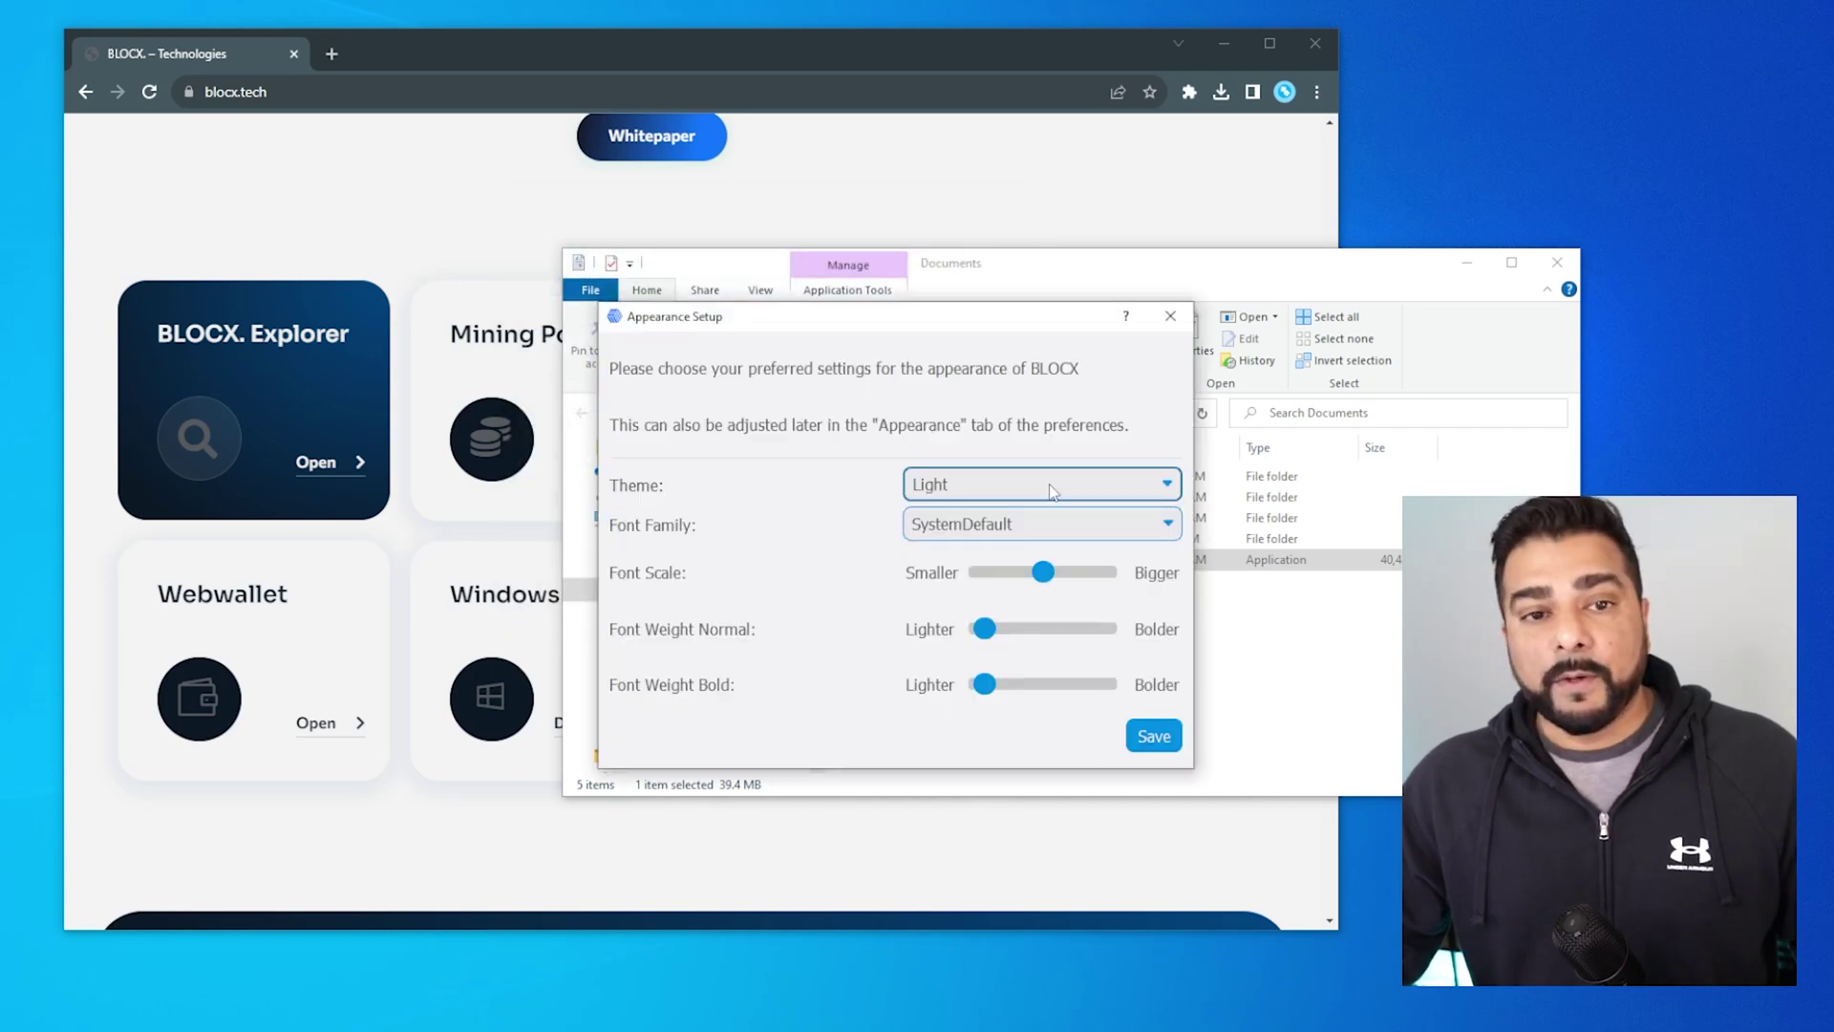
# Set the wallet's appearance theme to Dark and save the appearance setup
pyautogui.click(1050, 490)
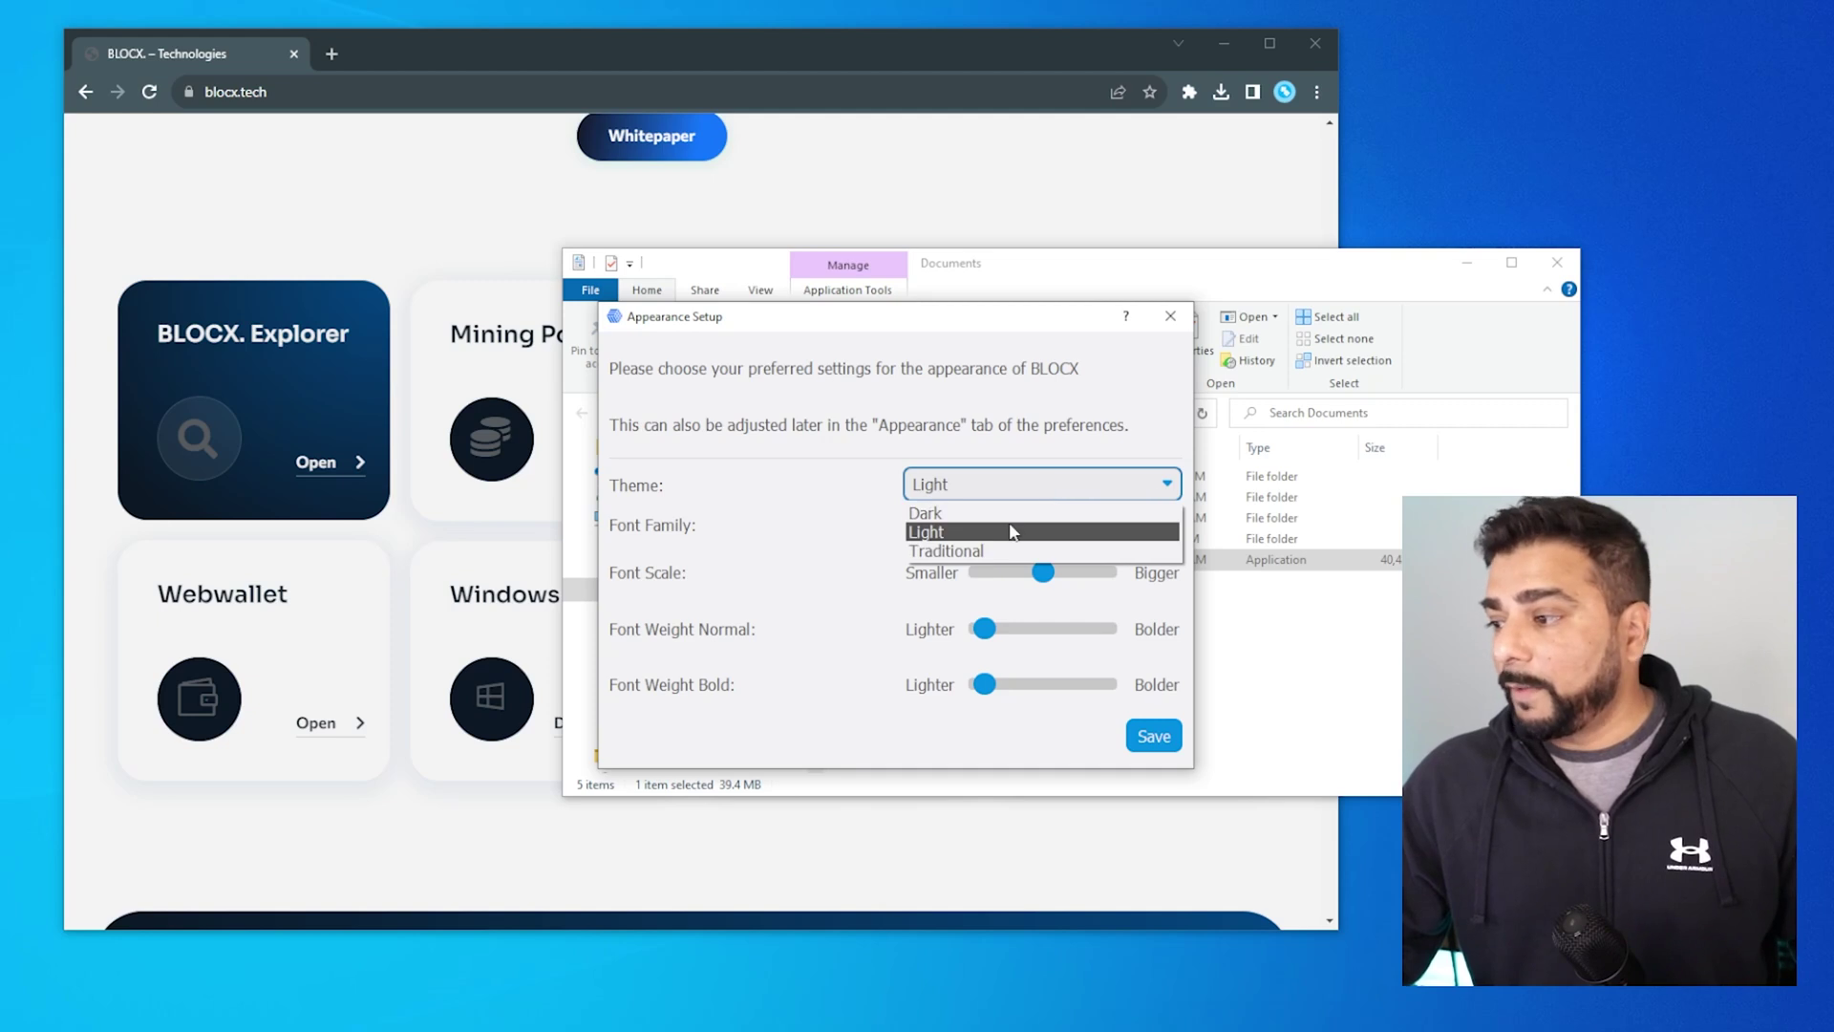
pyautogui.click(1009, 516)
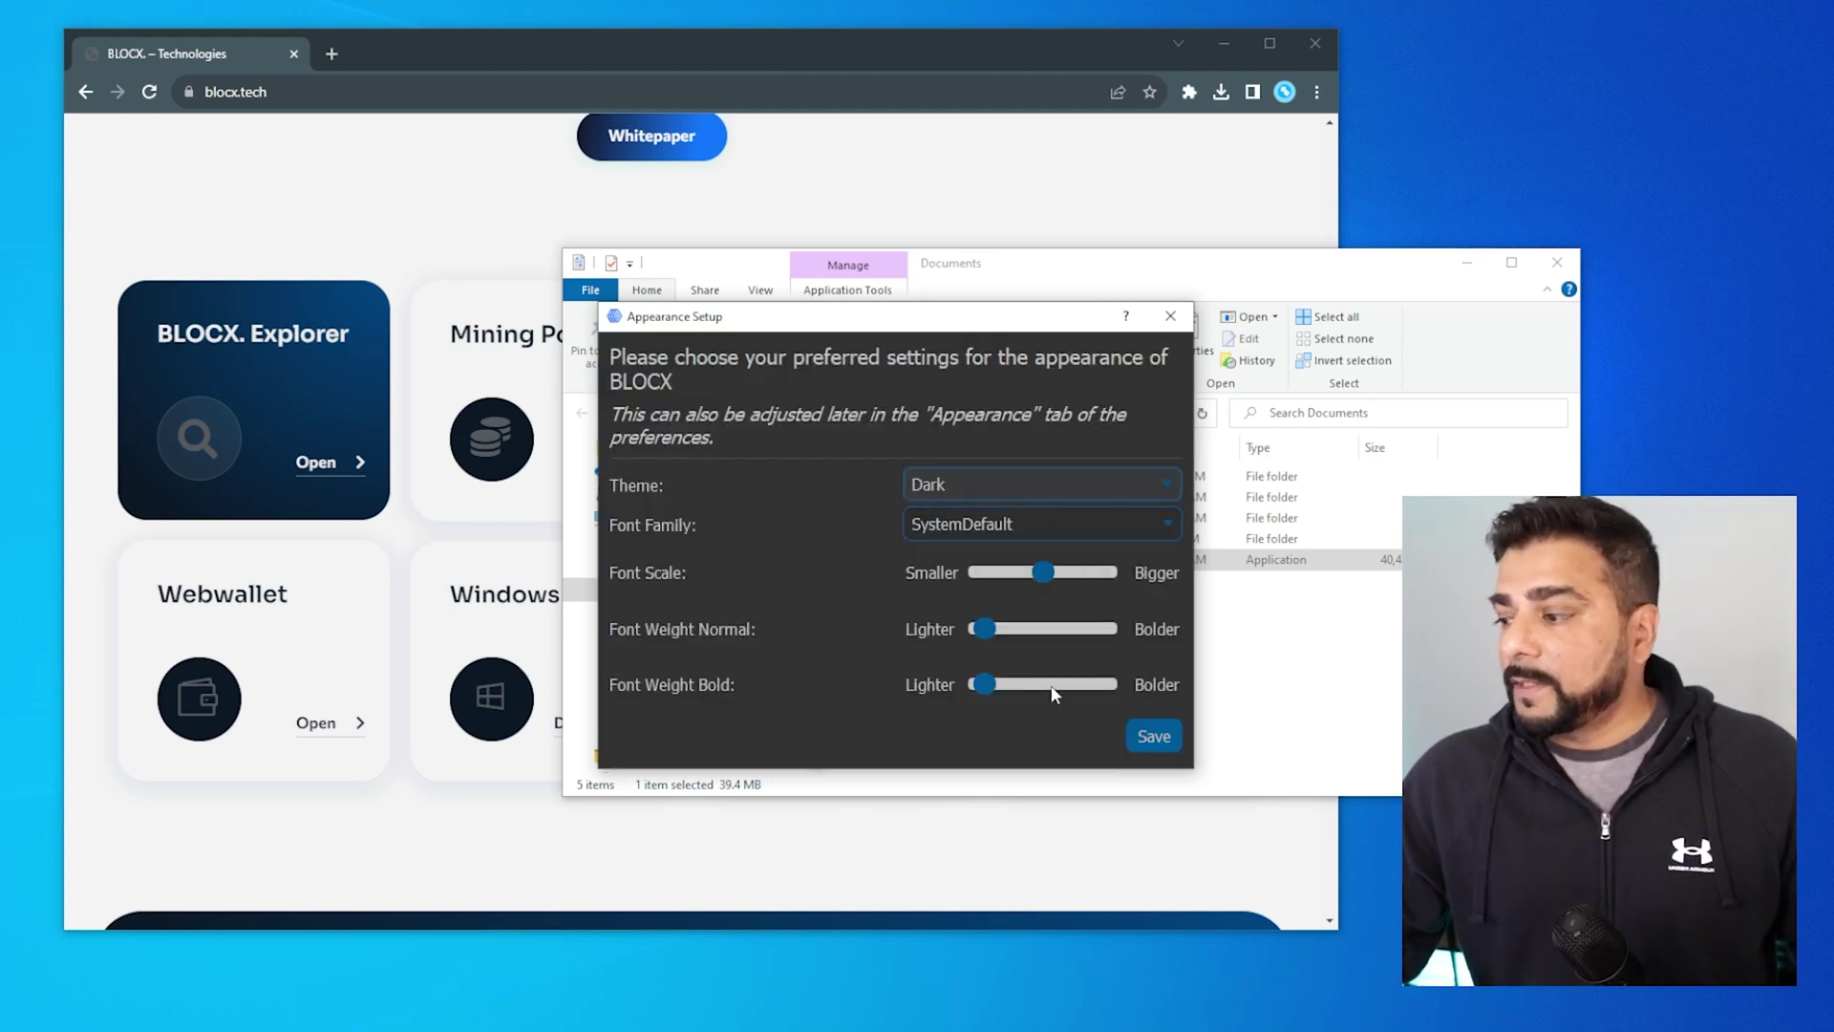
pyautogui.click(1147, 738)
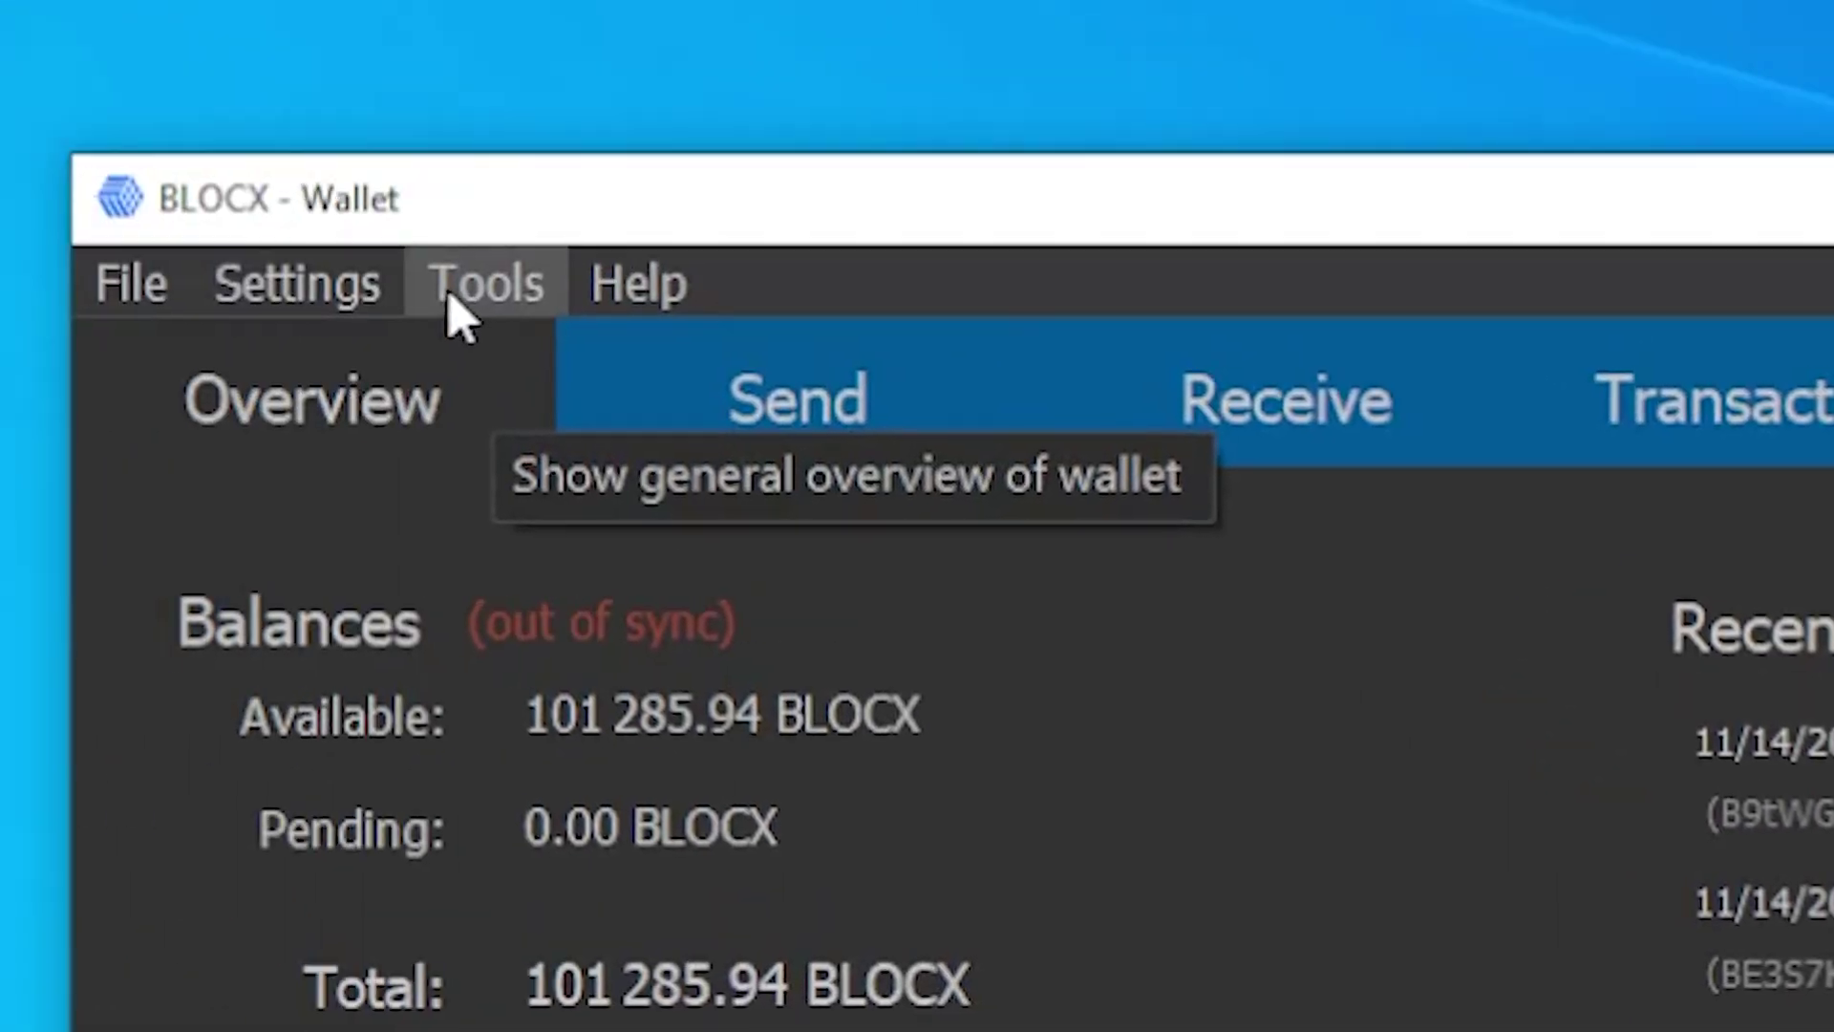
# Open the wallet encryption command, and back up the wallet as wallet.dat in the Documents folder
pyautogui.click(327, 85)
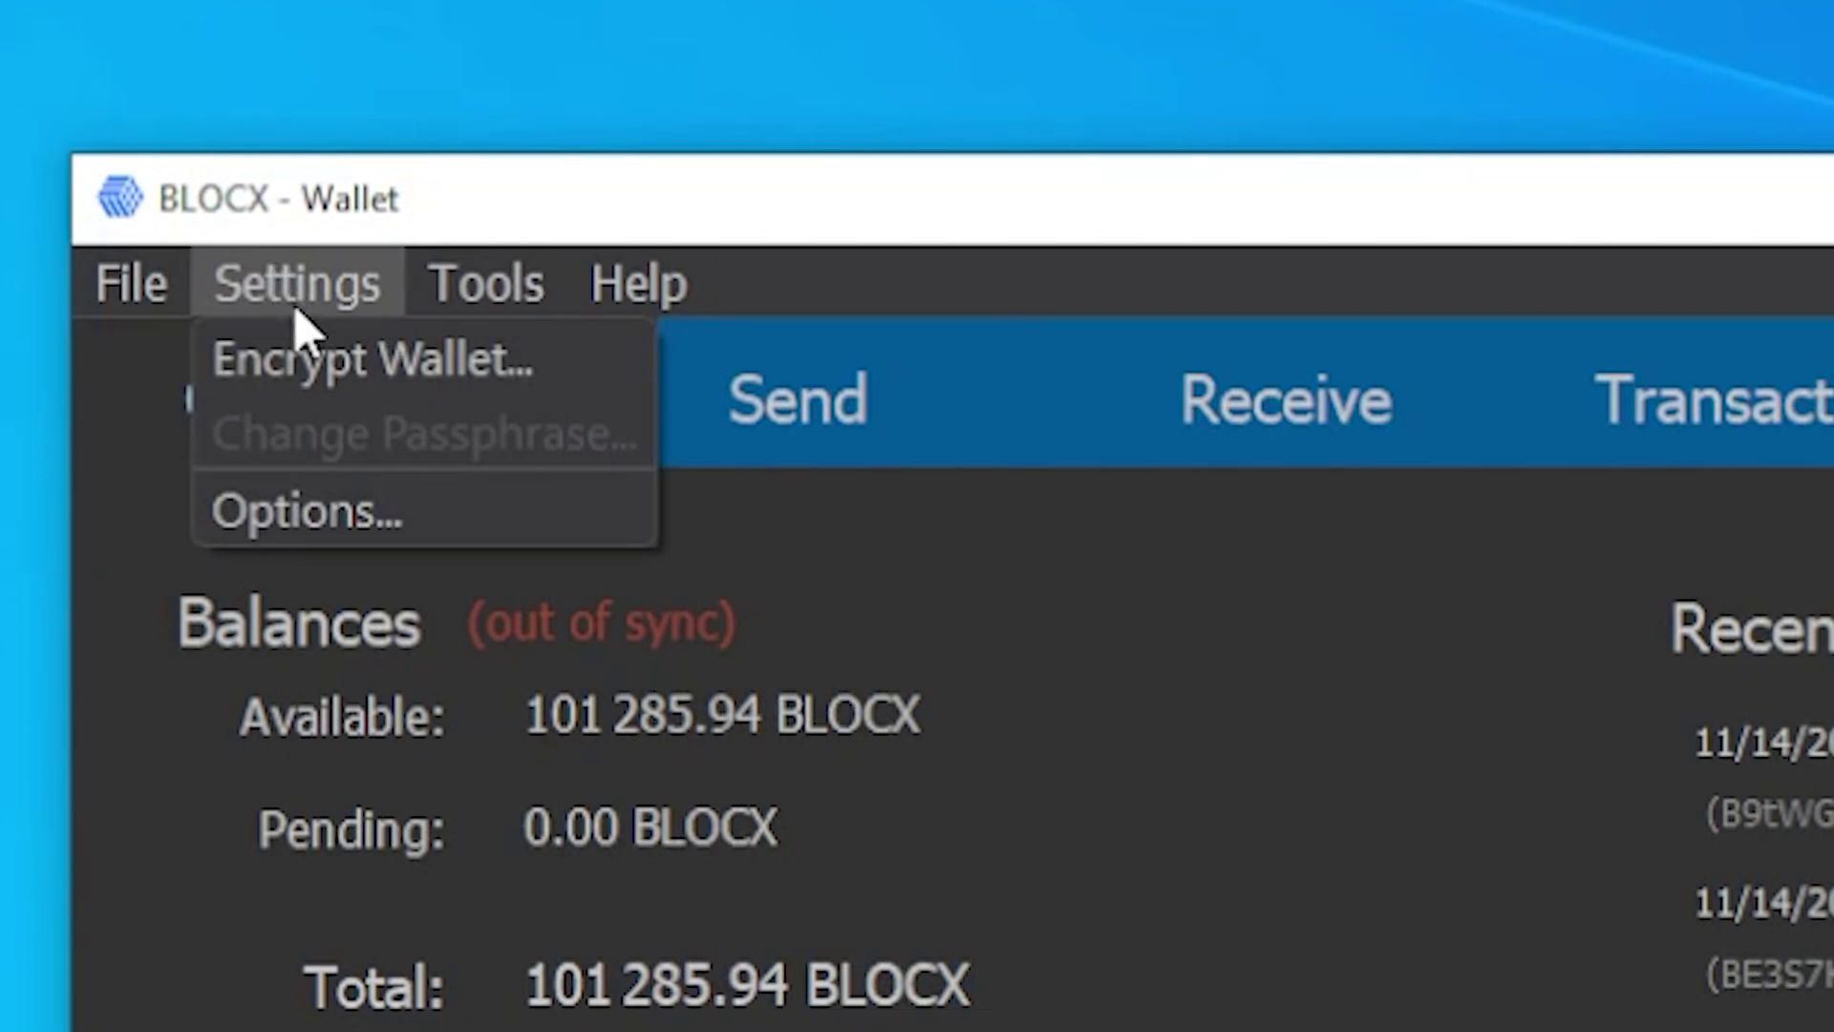
pyautogui.click(310, 368)
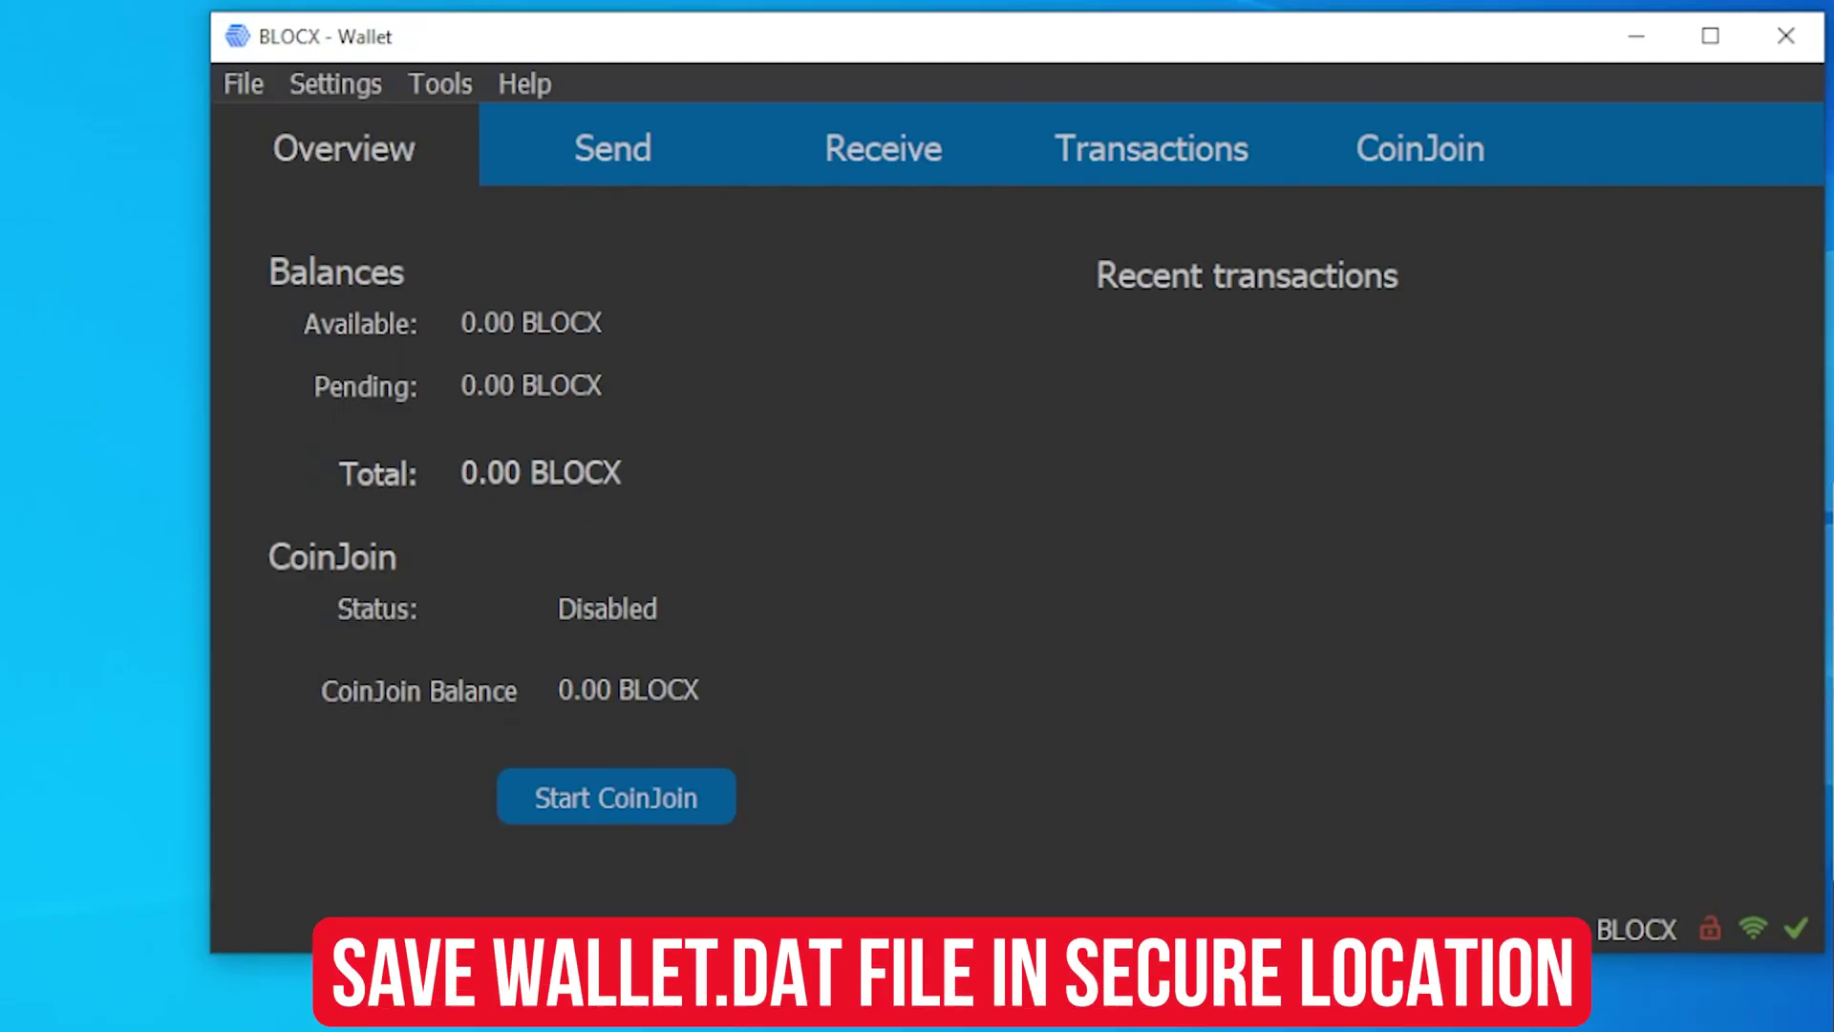
pyautogui.click(573, 229)
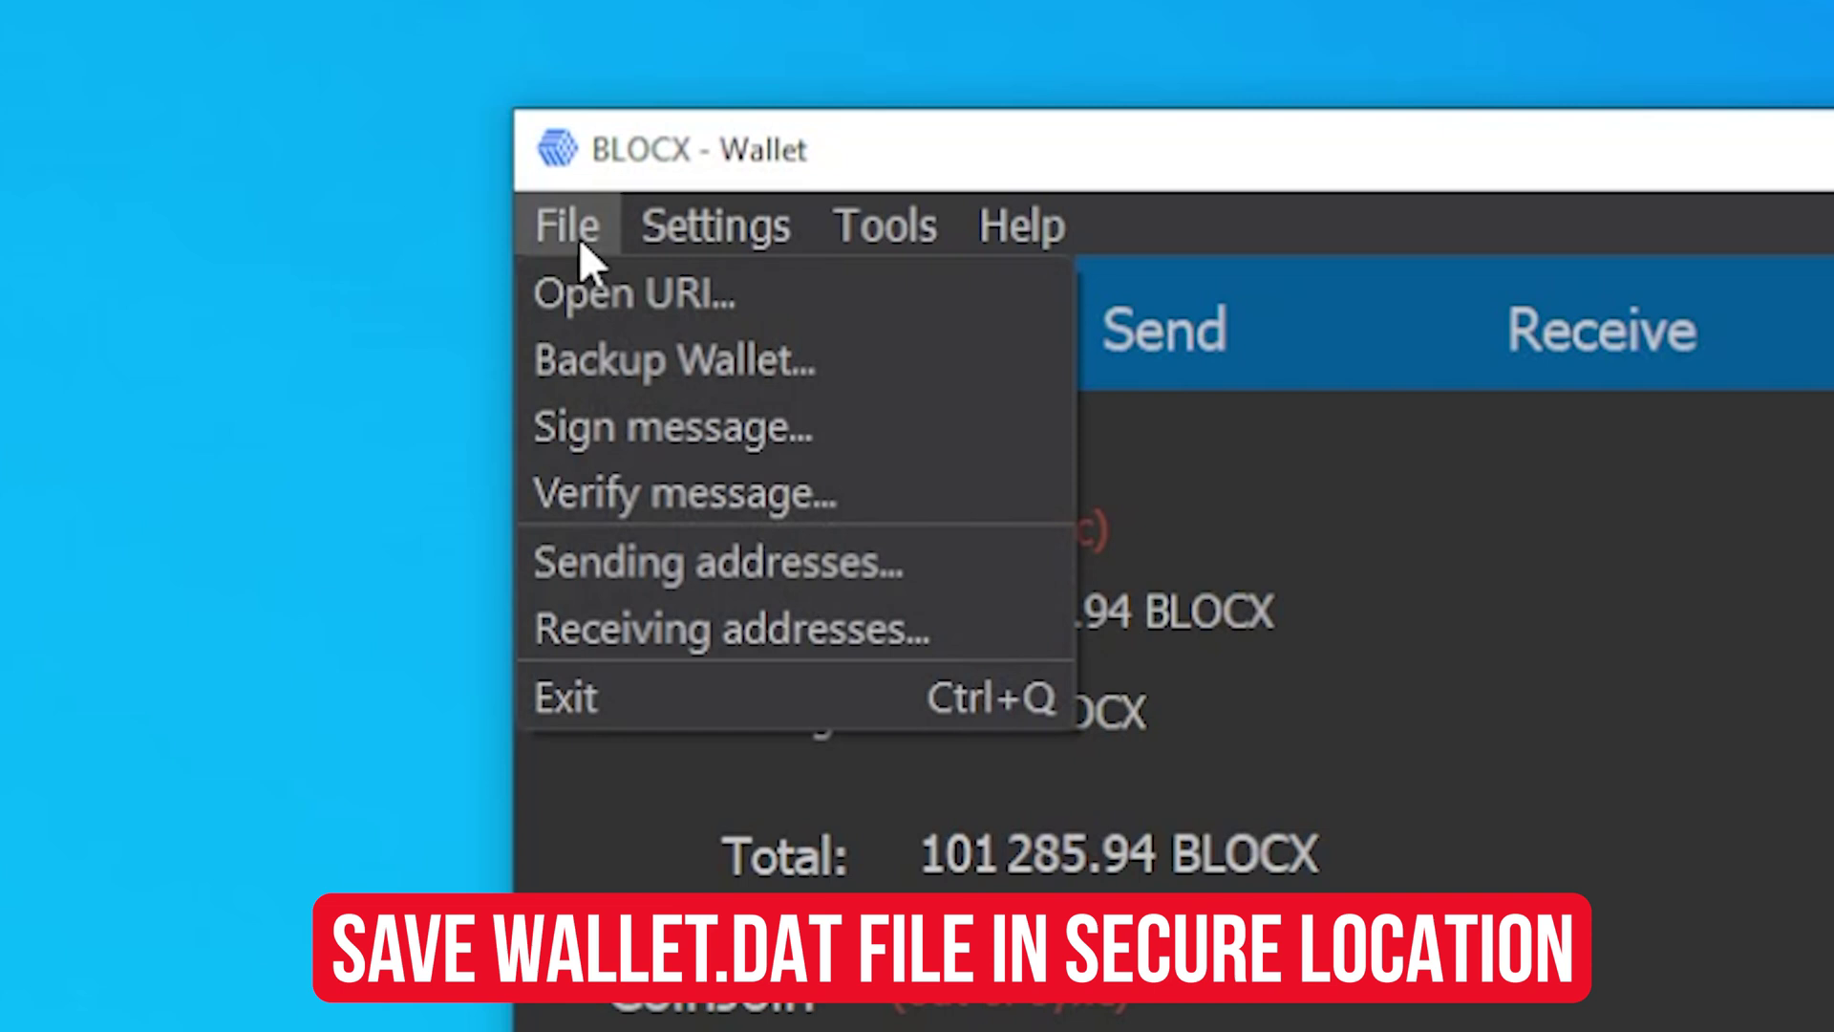
pyautogui.click(634, 365)
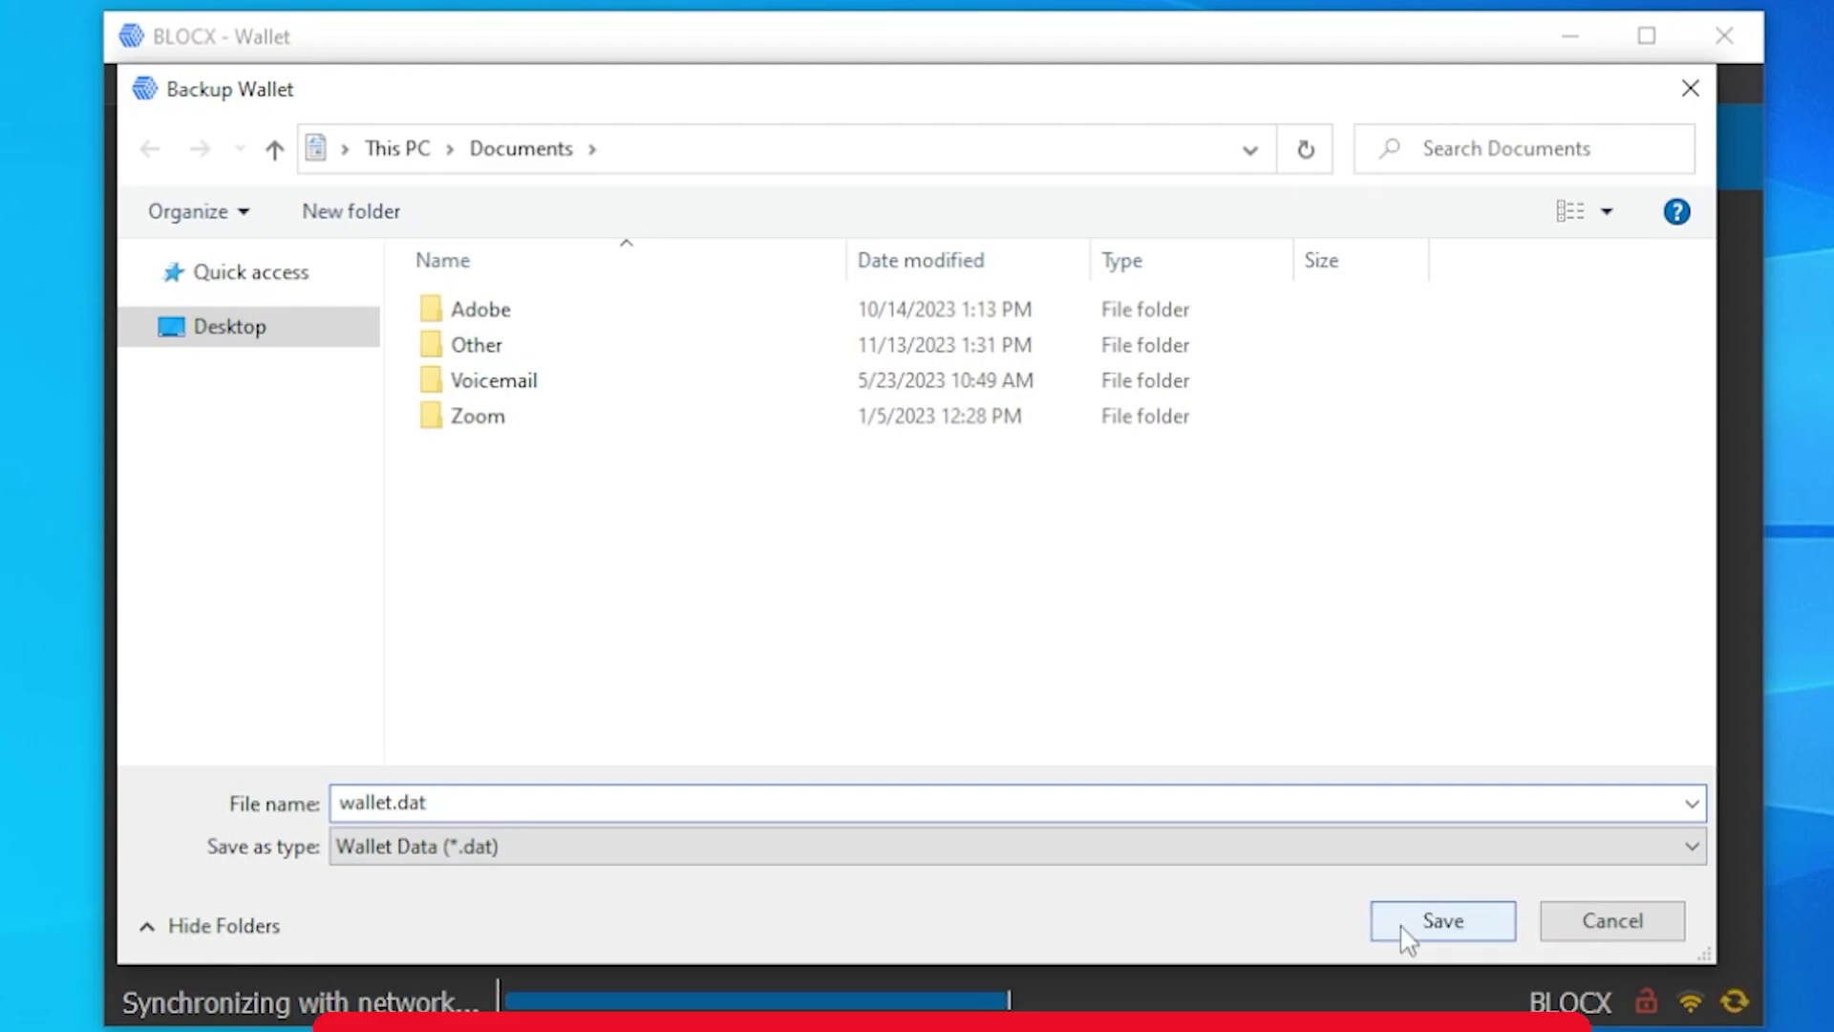
pyautogui.click(1402, 927)
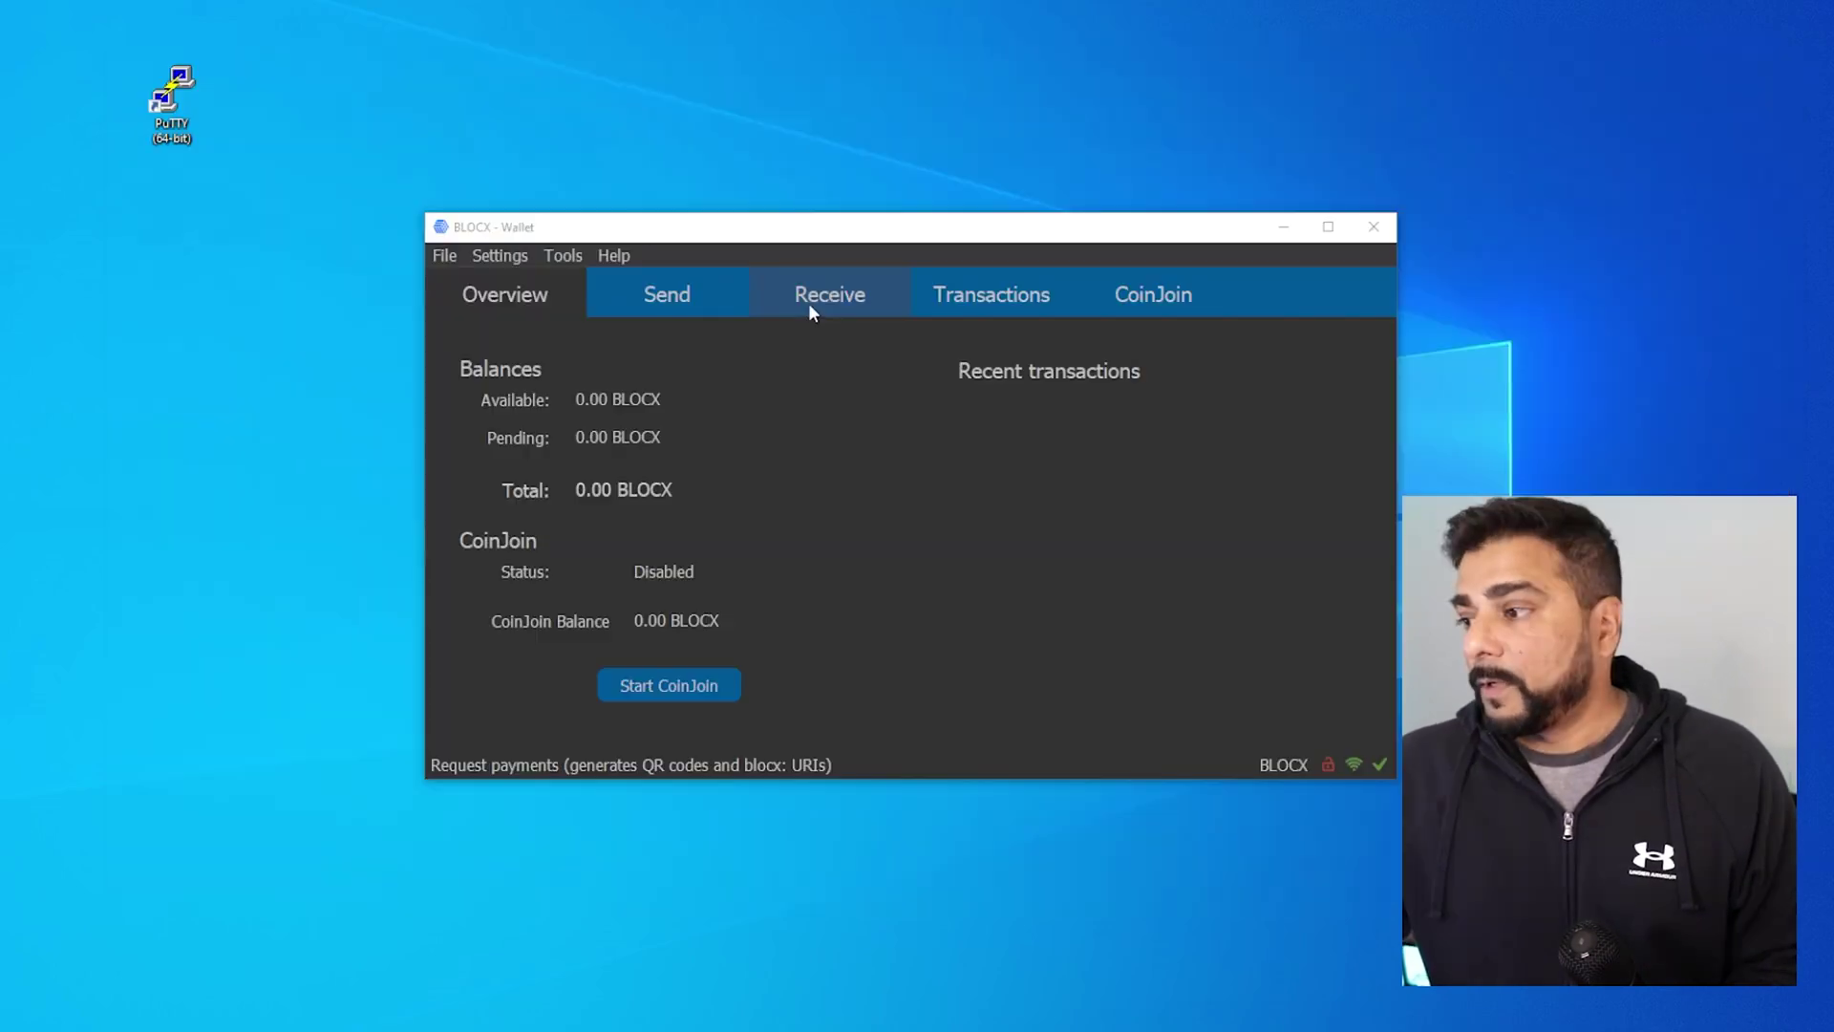
# Create a payment request labelled "deposit" to get a receiving address, and check the wallet's balance overview
pyautogui.click(808, 302)
pyautogui.write('deposit')
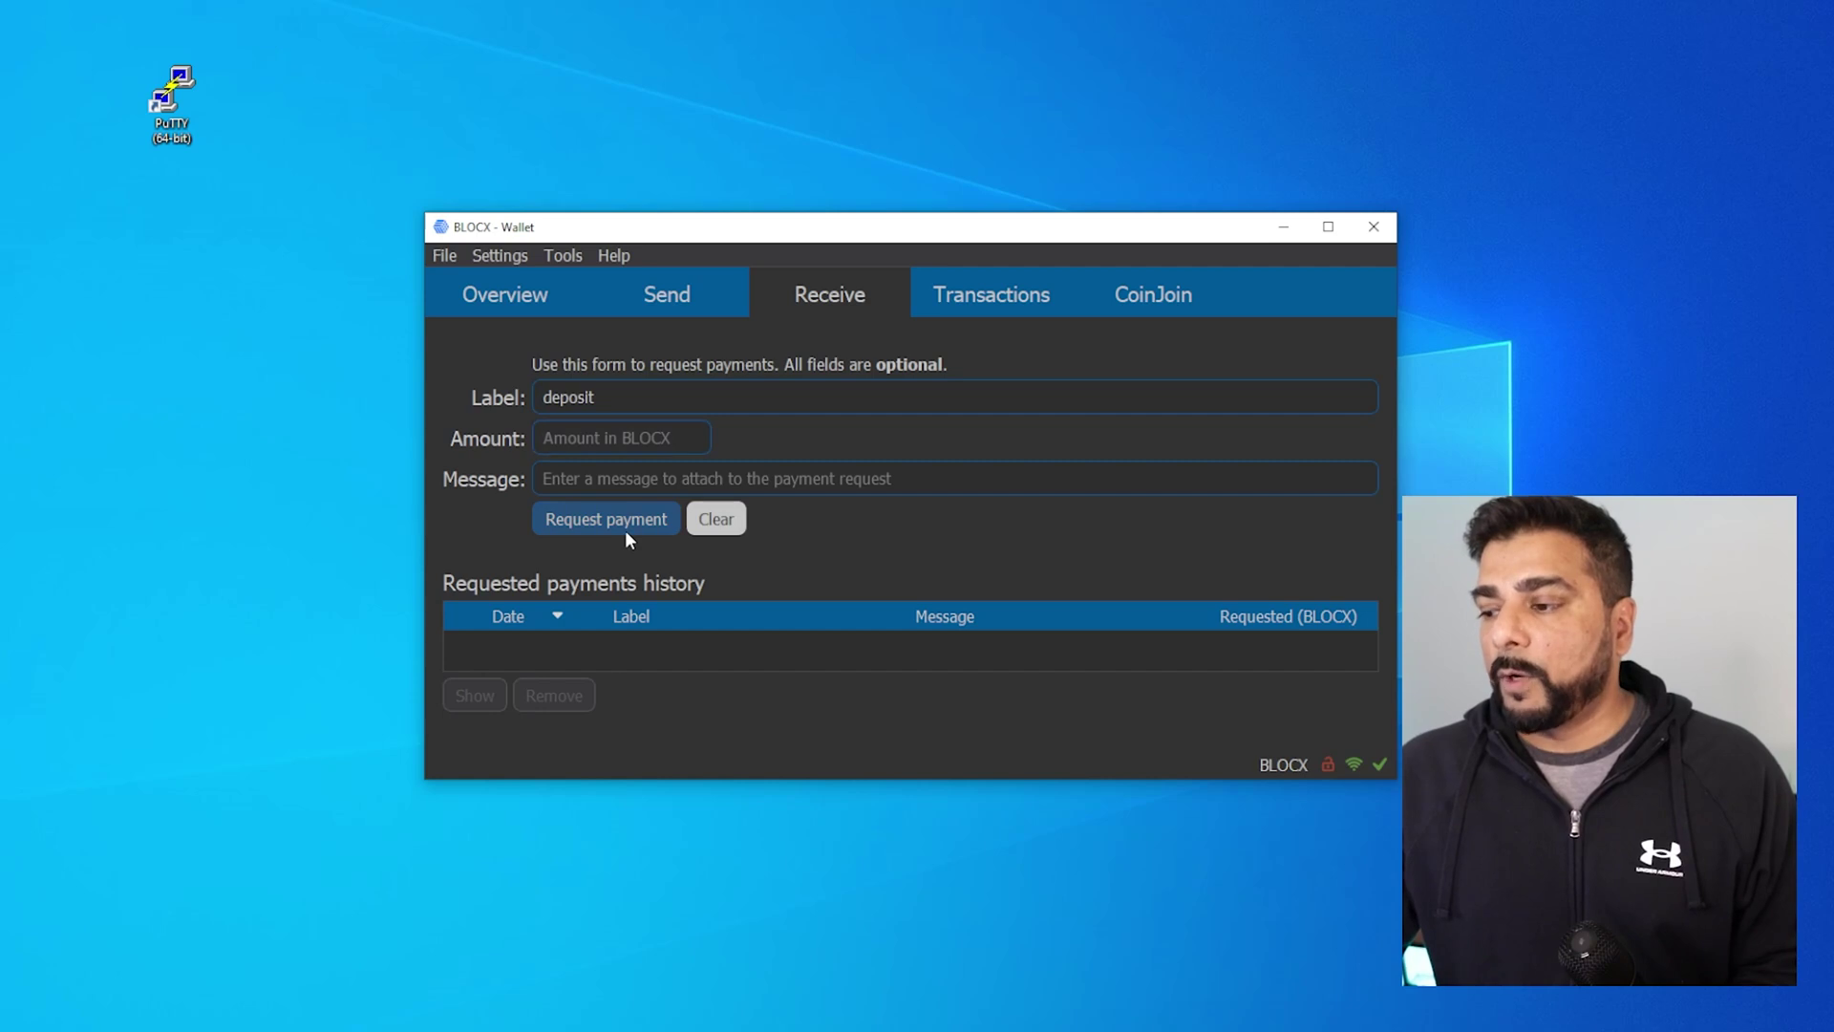
pyautogui.click(625, 530)
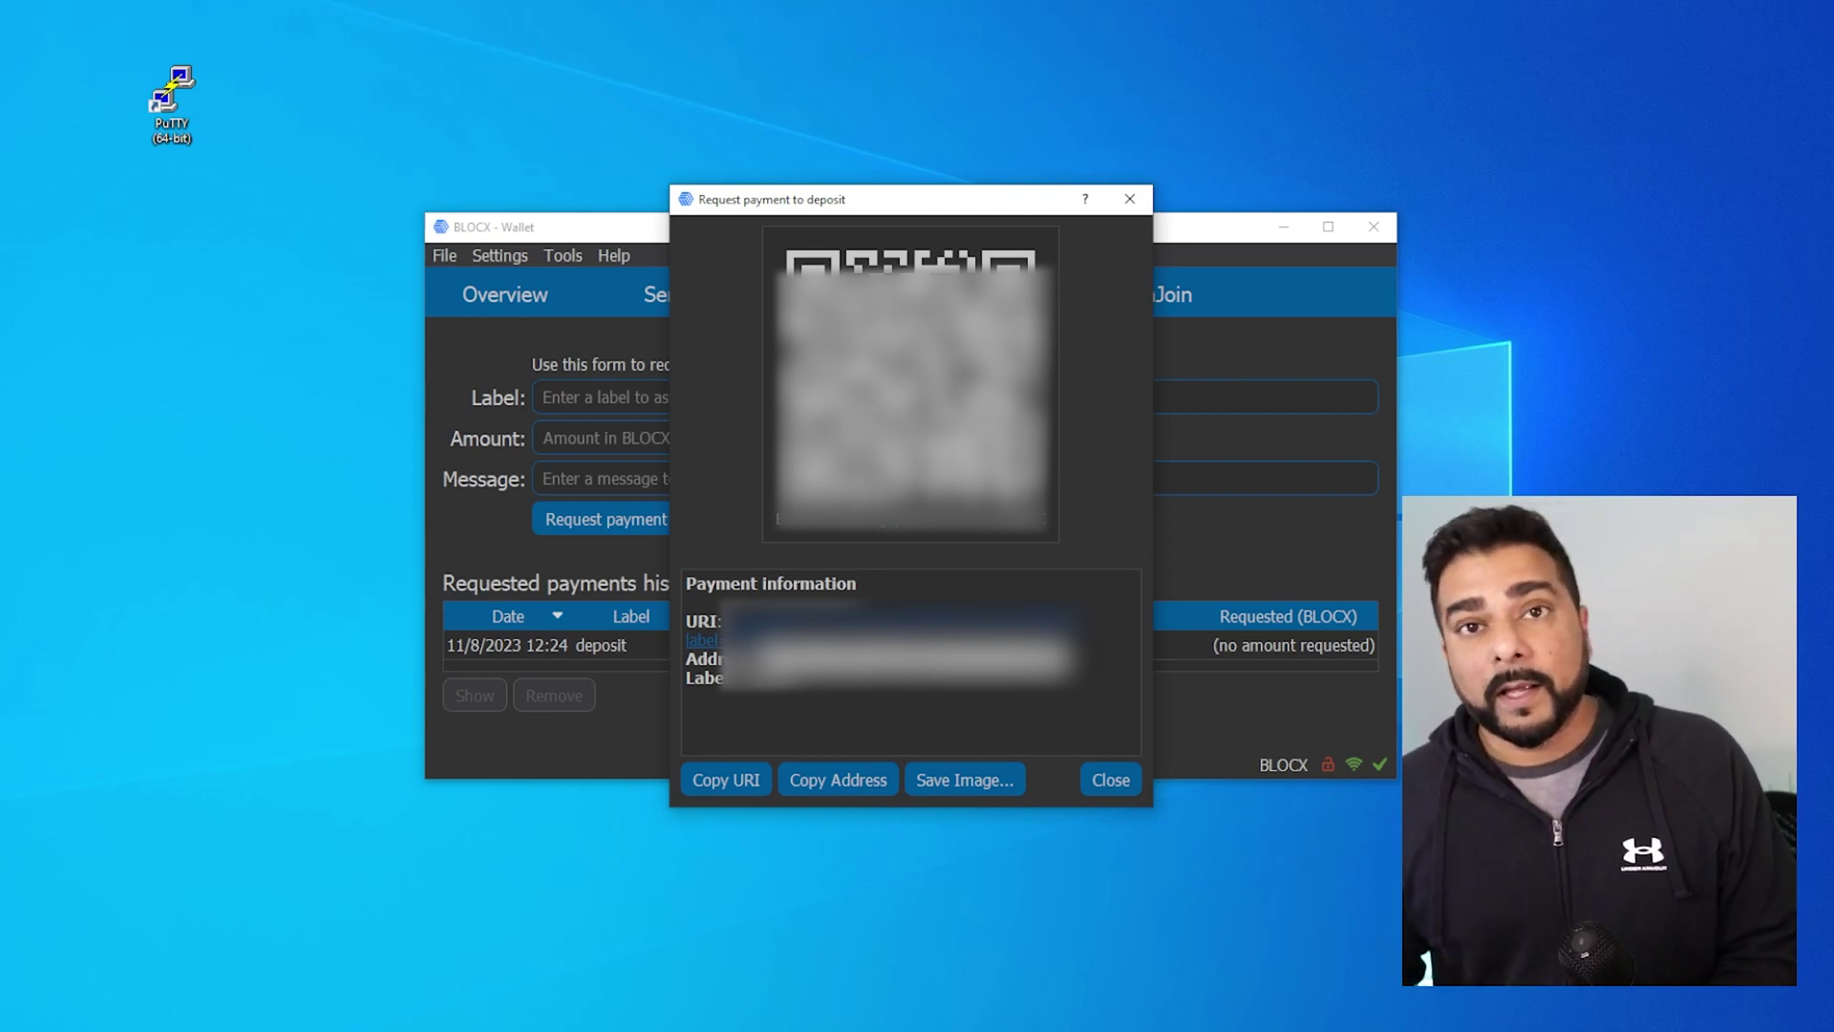
pyautogui.press('Escape')
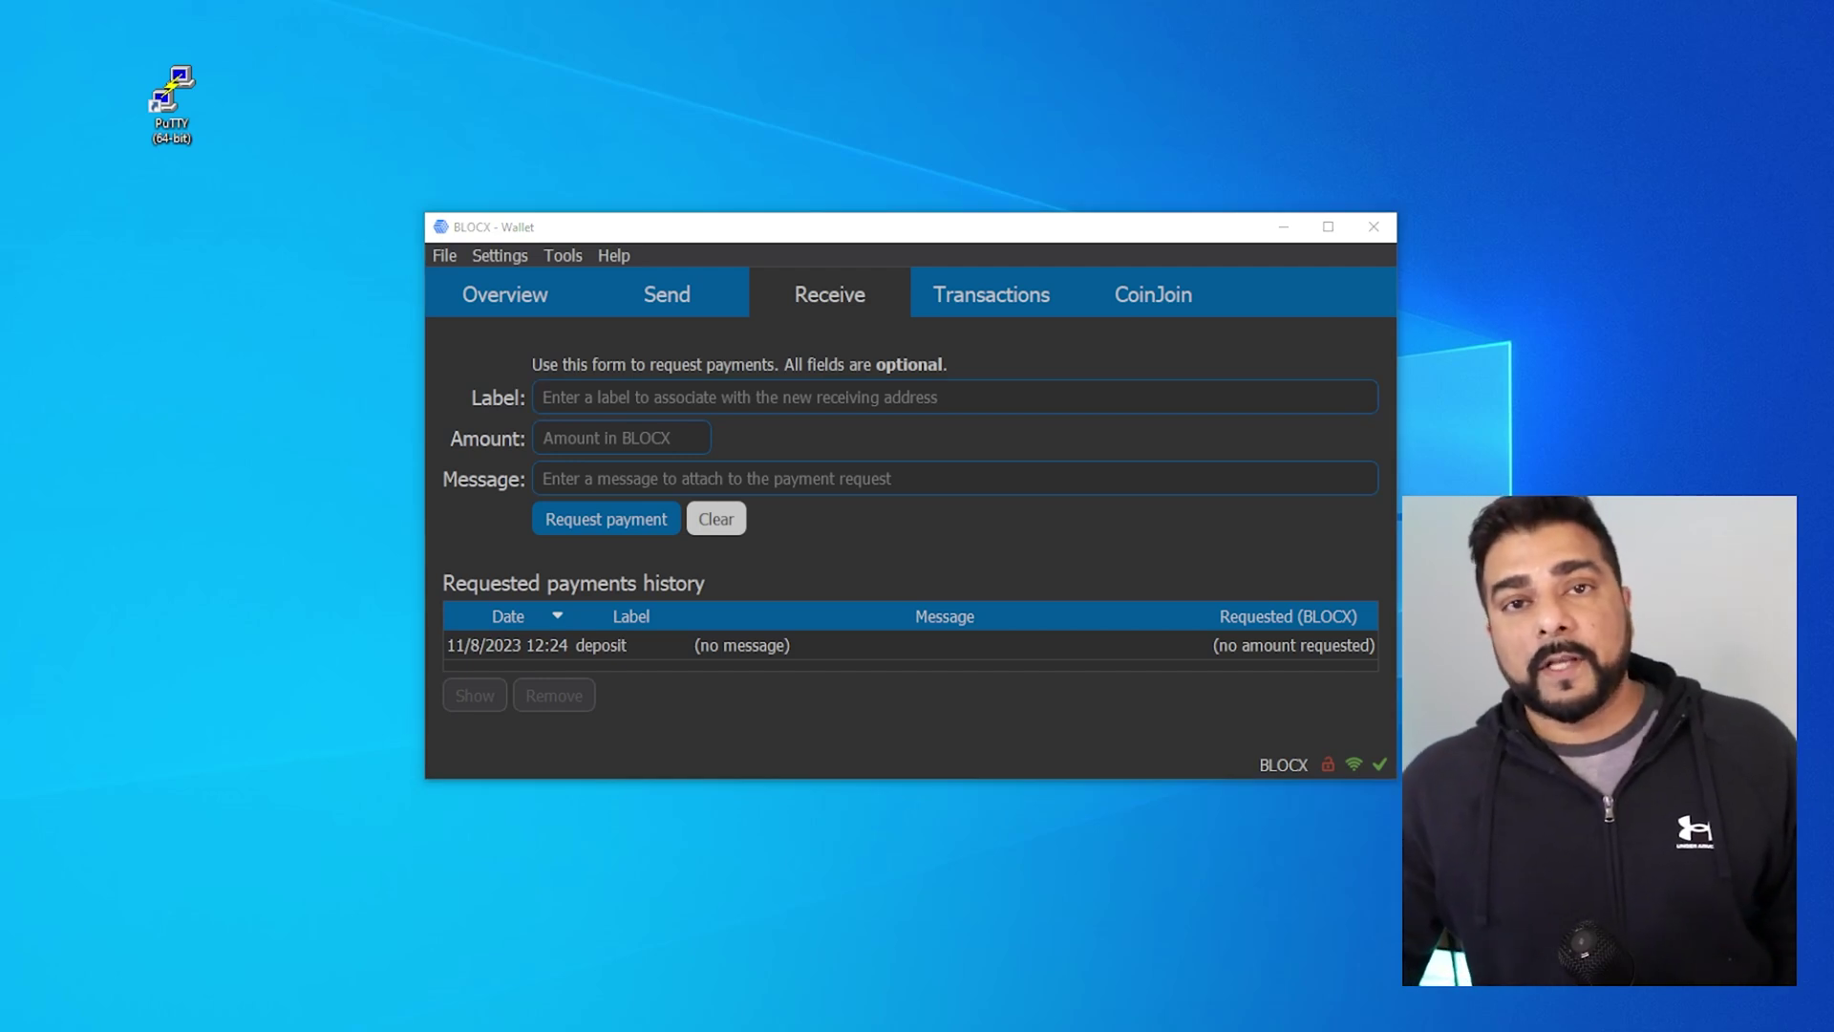
pyautogui.click(532, 296)
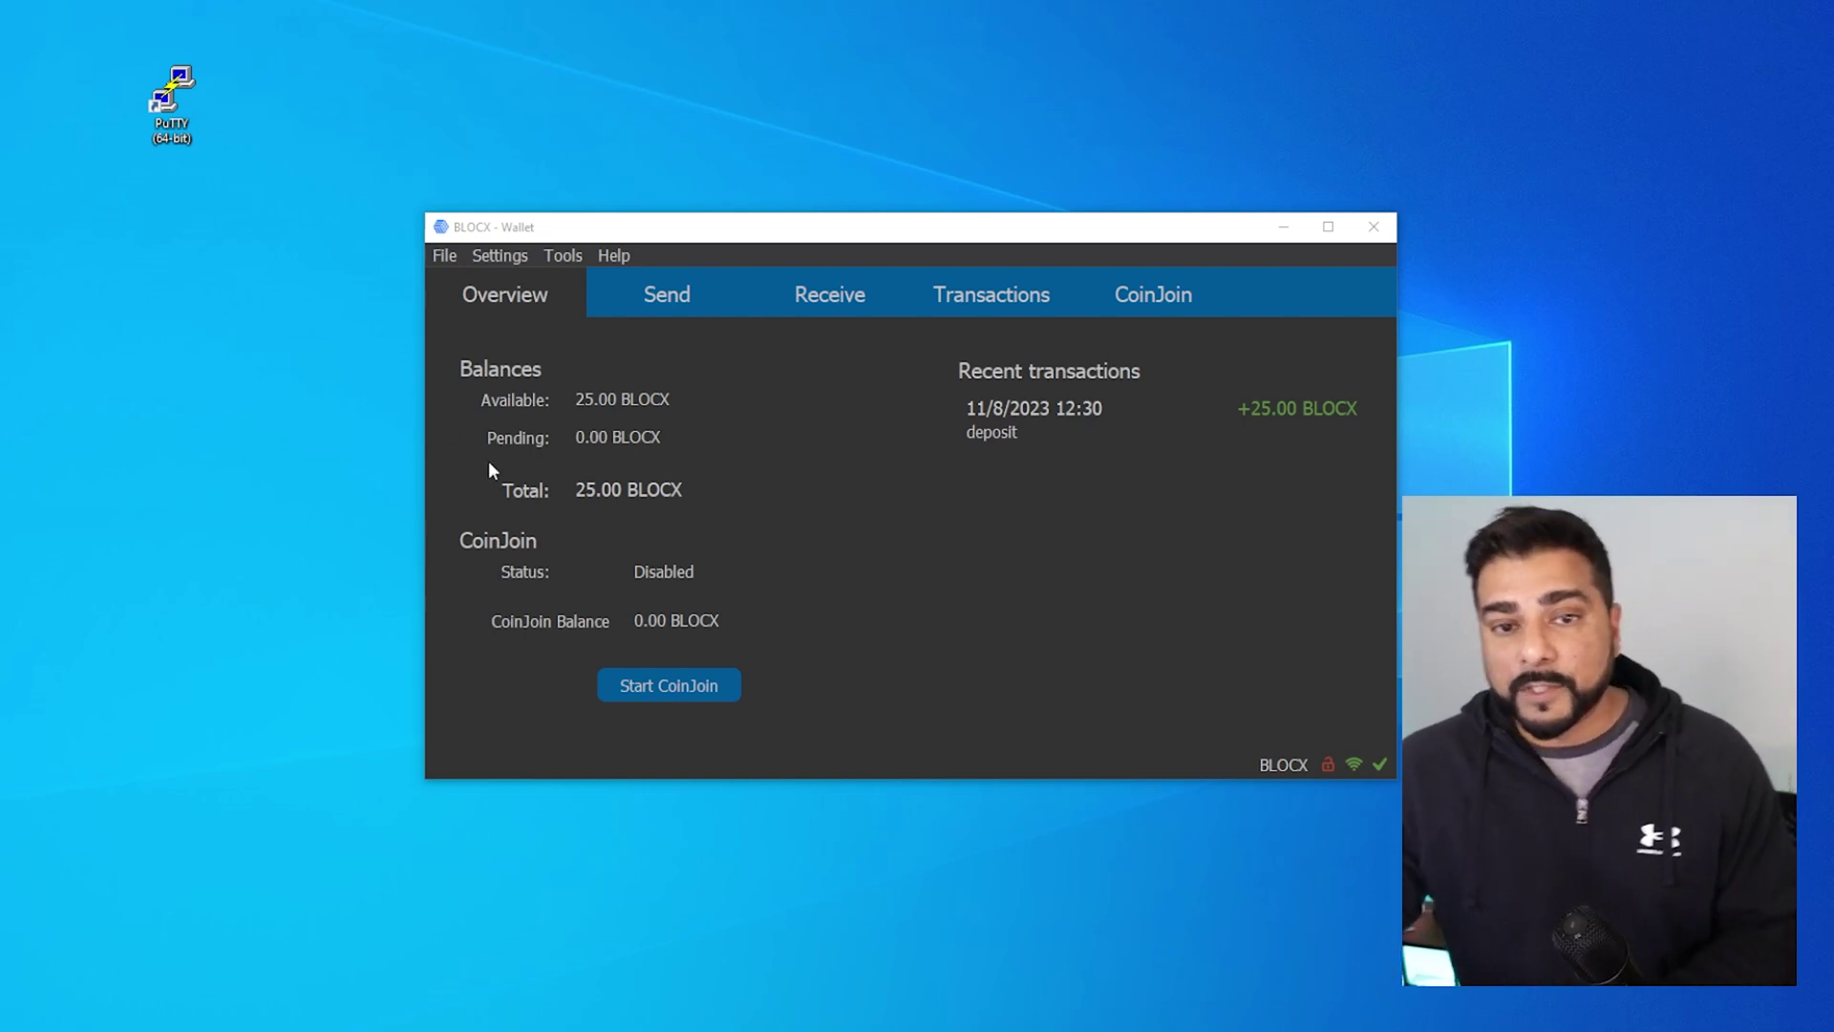
# Open the wallet's debug console and run the getnewaddress command
pyautogui.hotkey('alt', 'Tab')
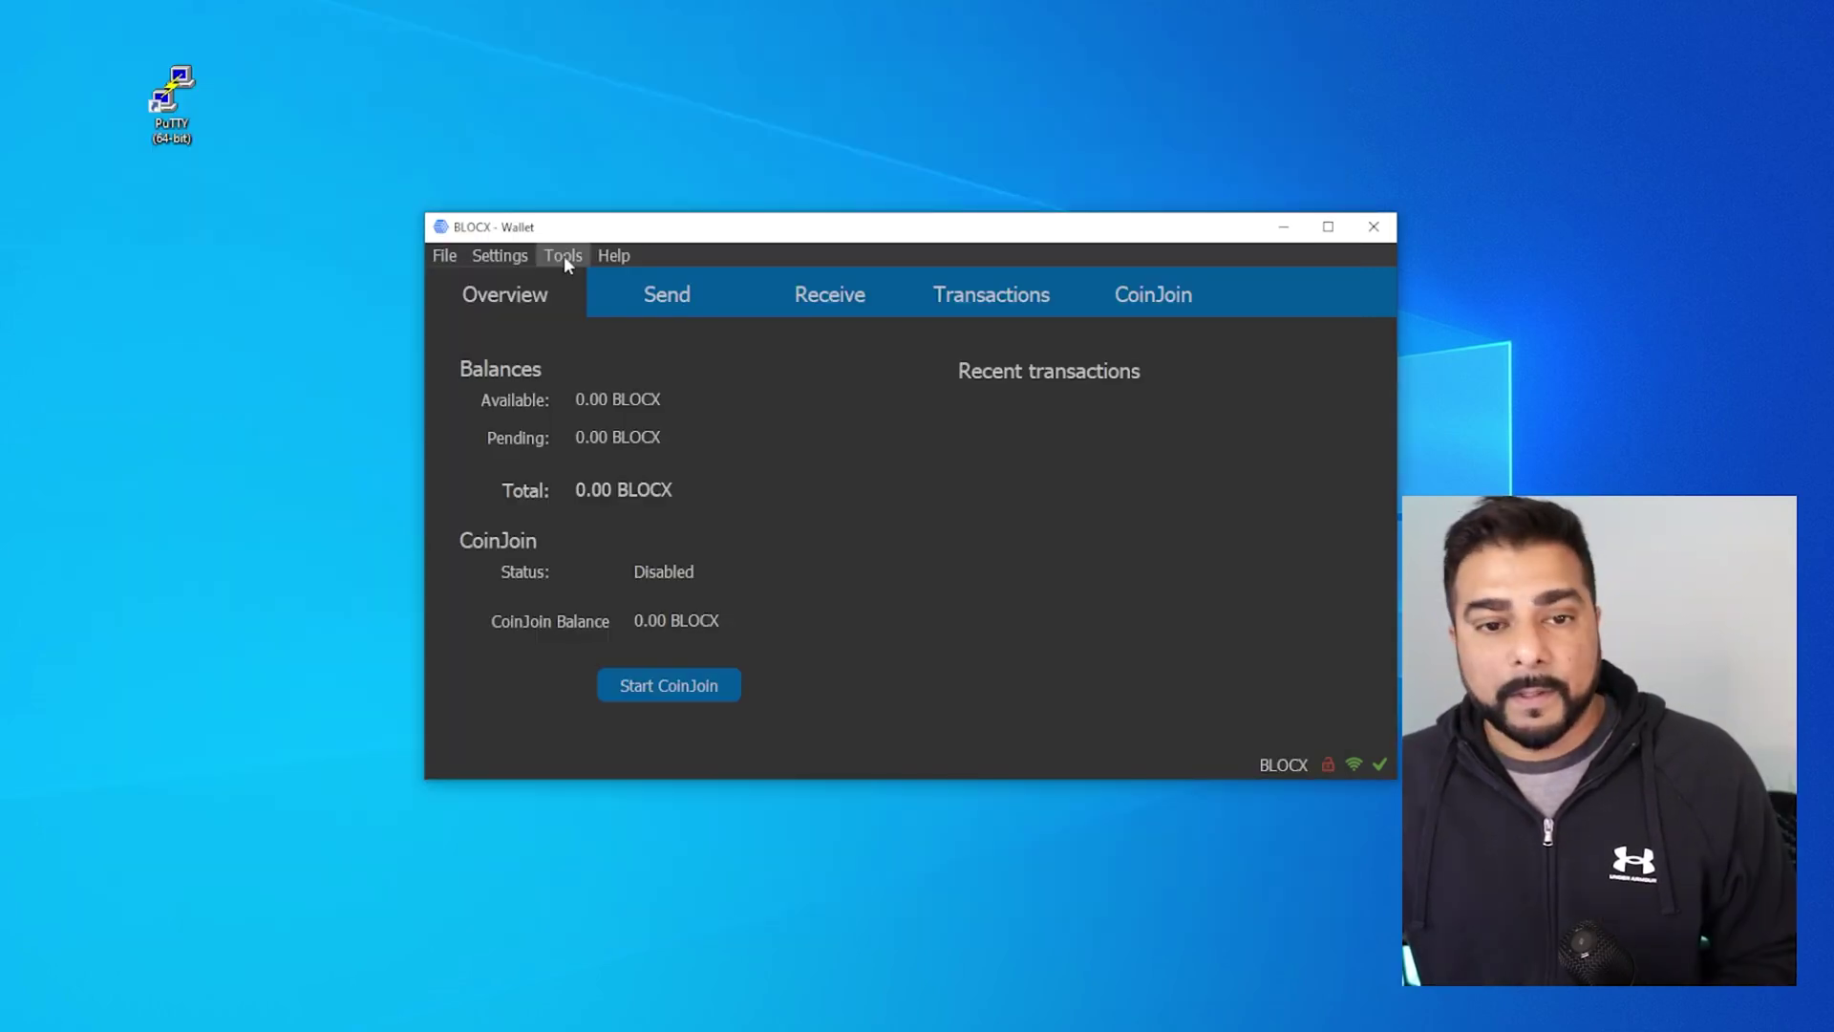
pyautogui.click(563, 255)
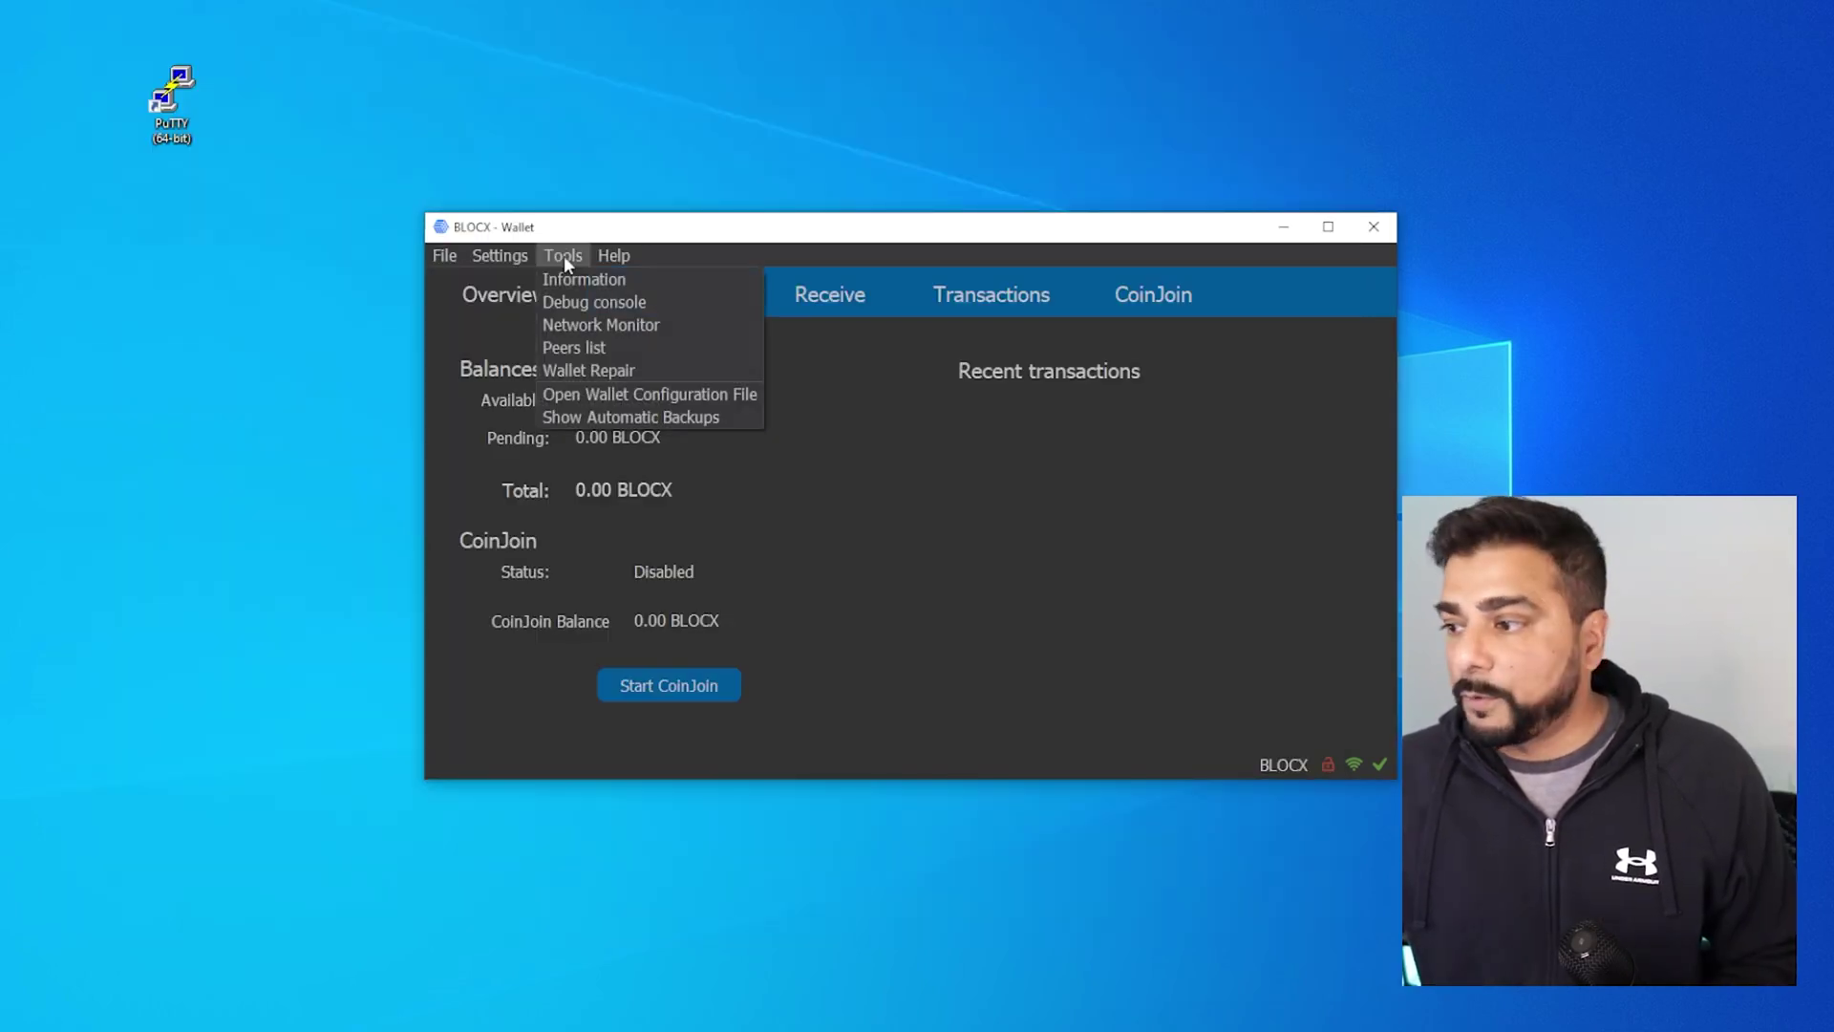
pyautogui.click(571, 302)
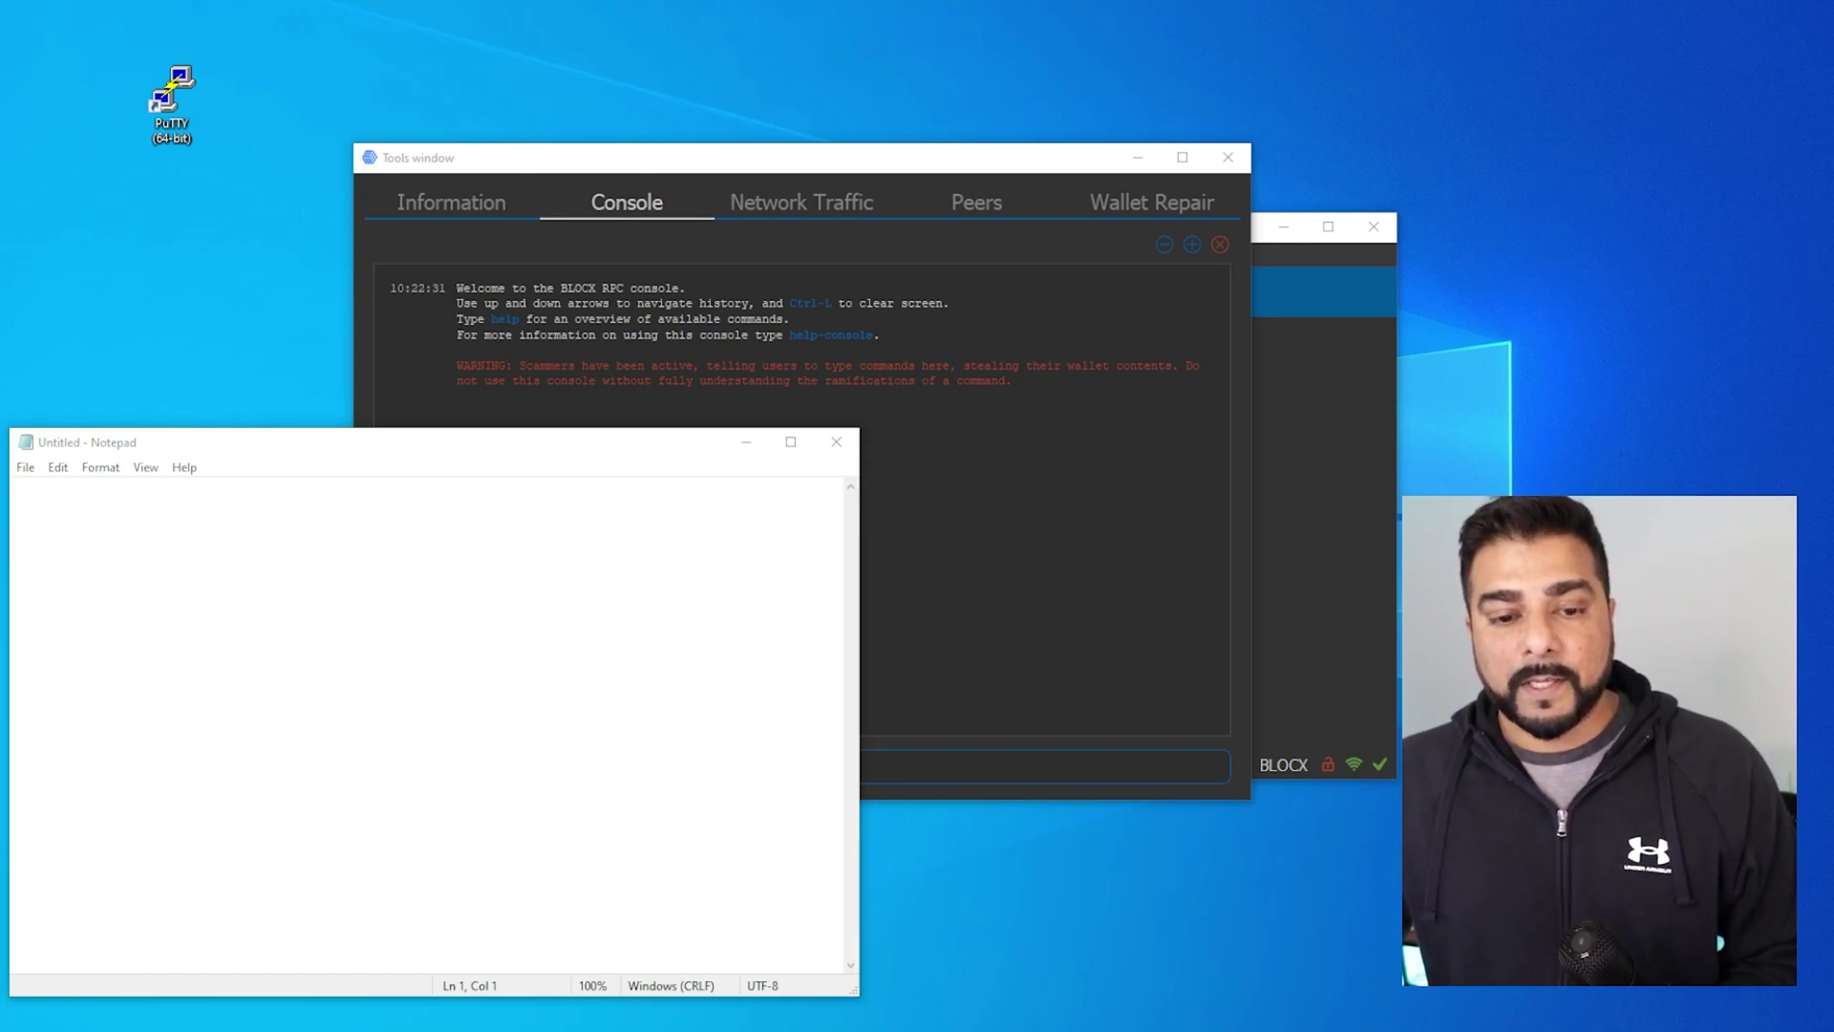
pyautogui.click(680, 172)
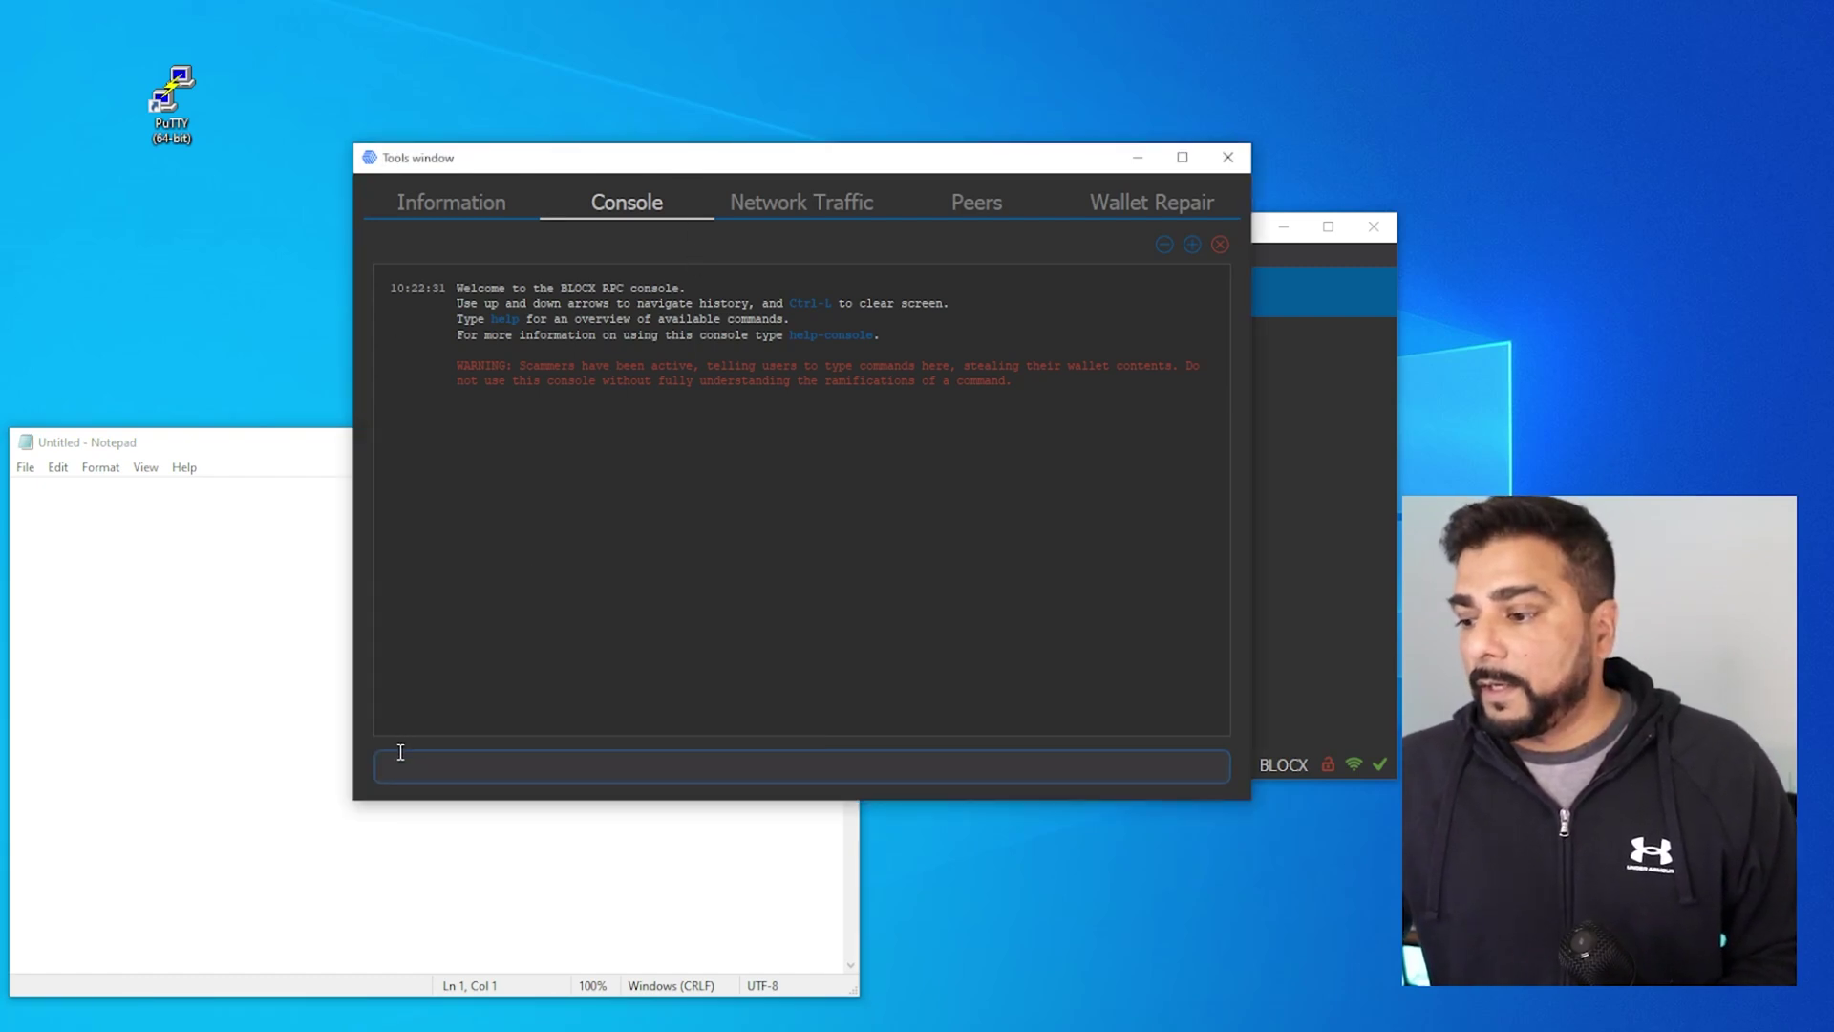
pyautogui.click(428, 766)
pyautogui.write('getnewaddress')
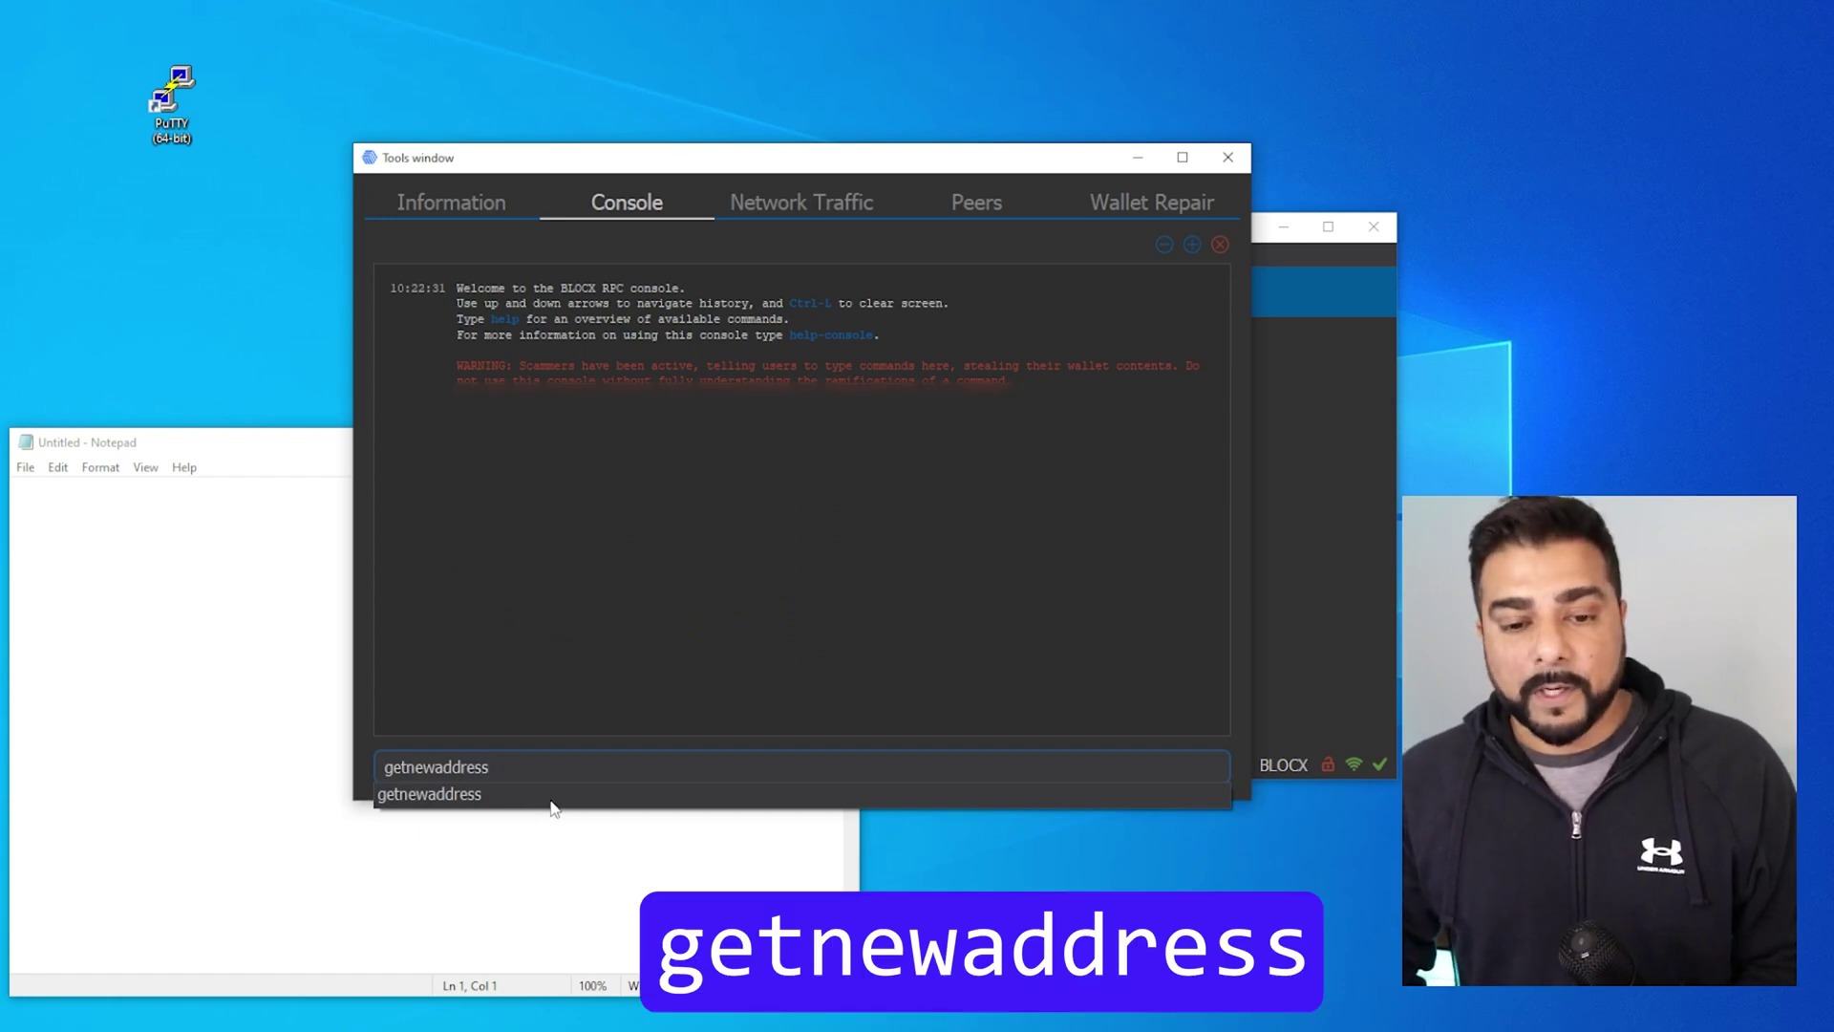
pyautogui.press('Return')
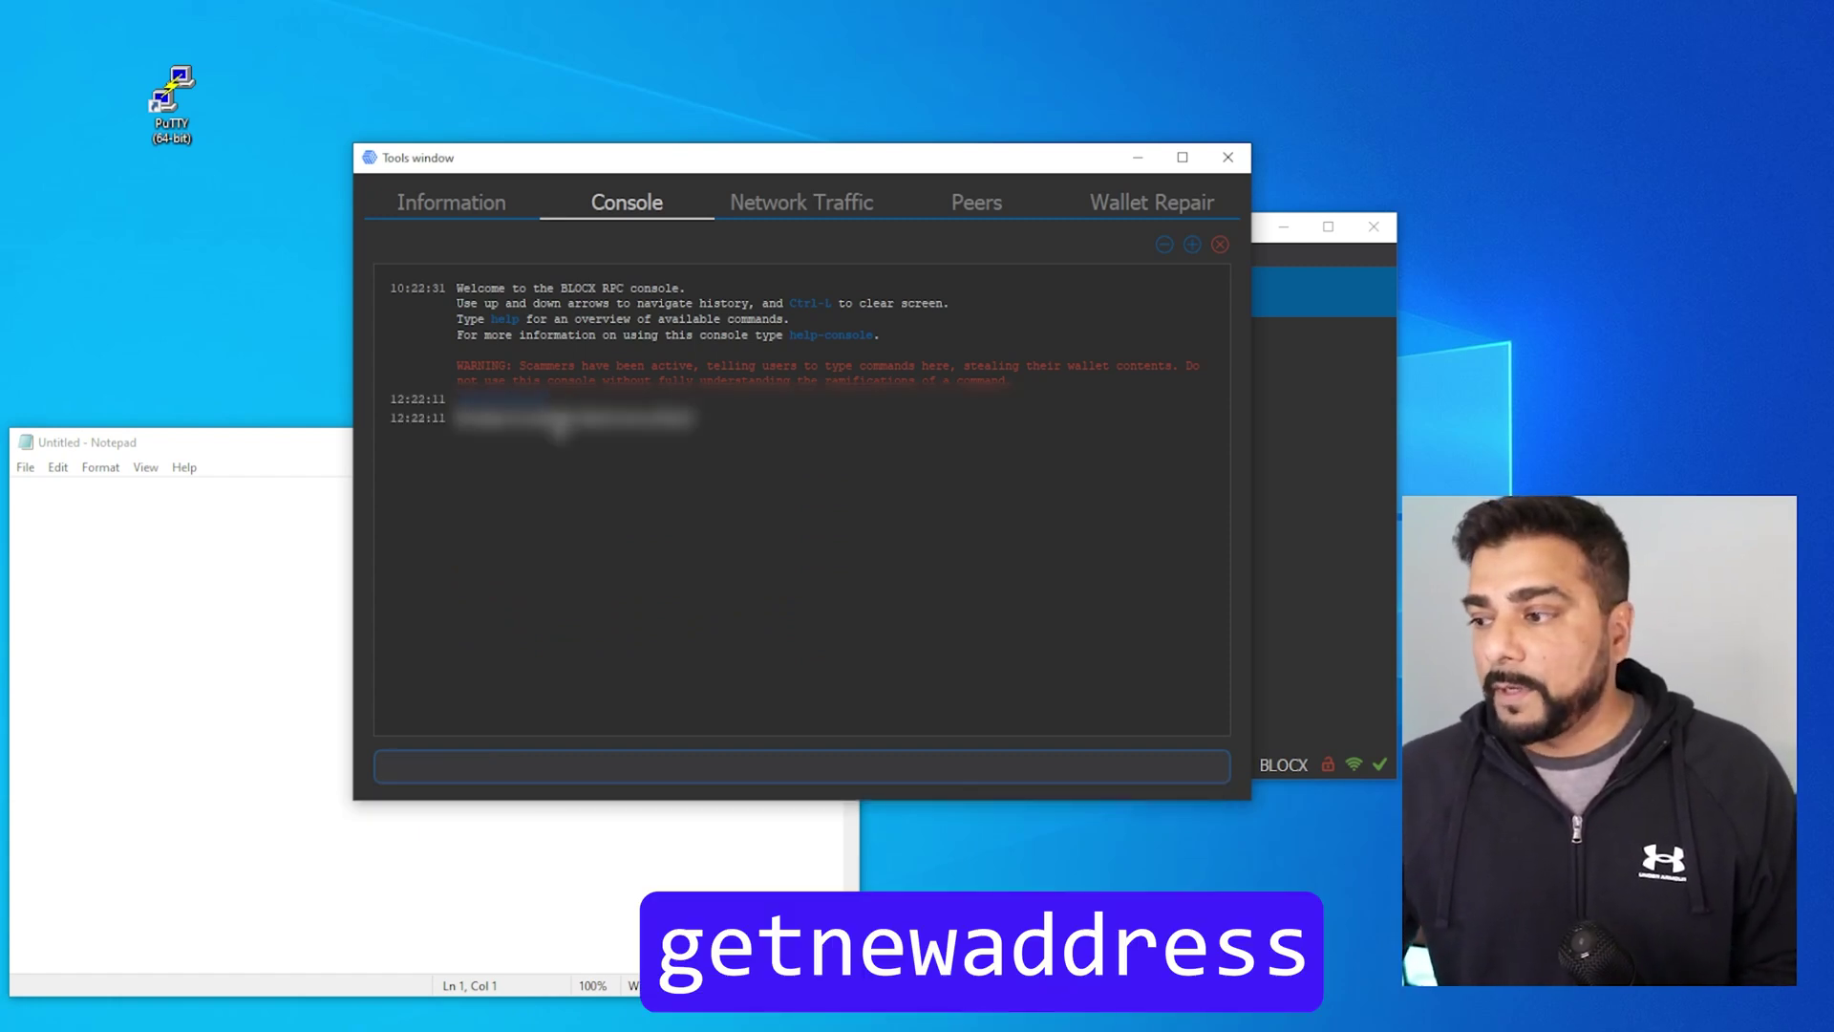
# Copy the newly generated wallet address from the console into the empty Notepad document
pyautogui.doubleClick(560, 417)
pyautogui.hotkey('ctrl', 'c')
pyautogui.click(227, 483)
pyautogui.hotkey('ctrl', 'v')
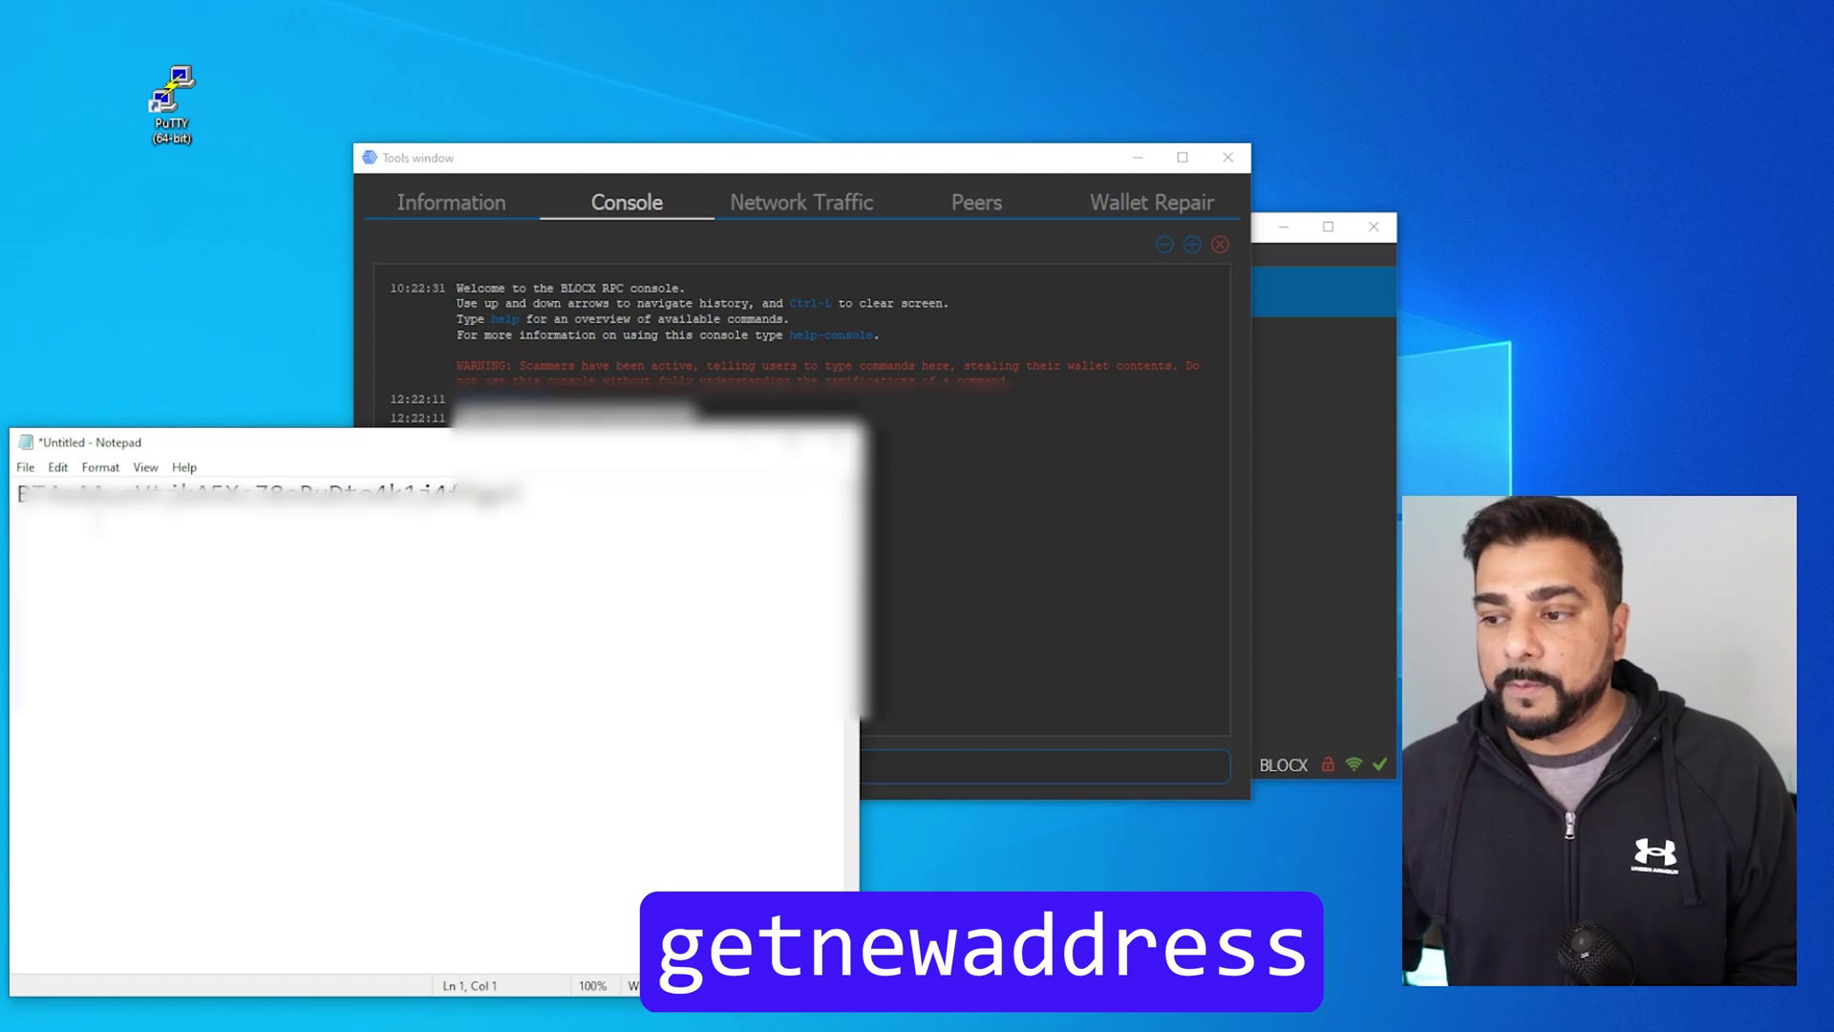
# Add the heading "Masternode fee" on its own line above the address in Notepad
pyautogui.press('Home')
pyautogui.press('Return')
pyautogui.press('Return')
pyautogui.press('Up')
pyautogui.write('Masternod')
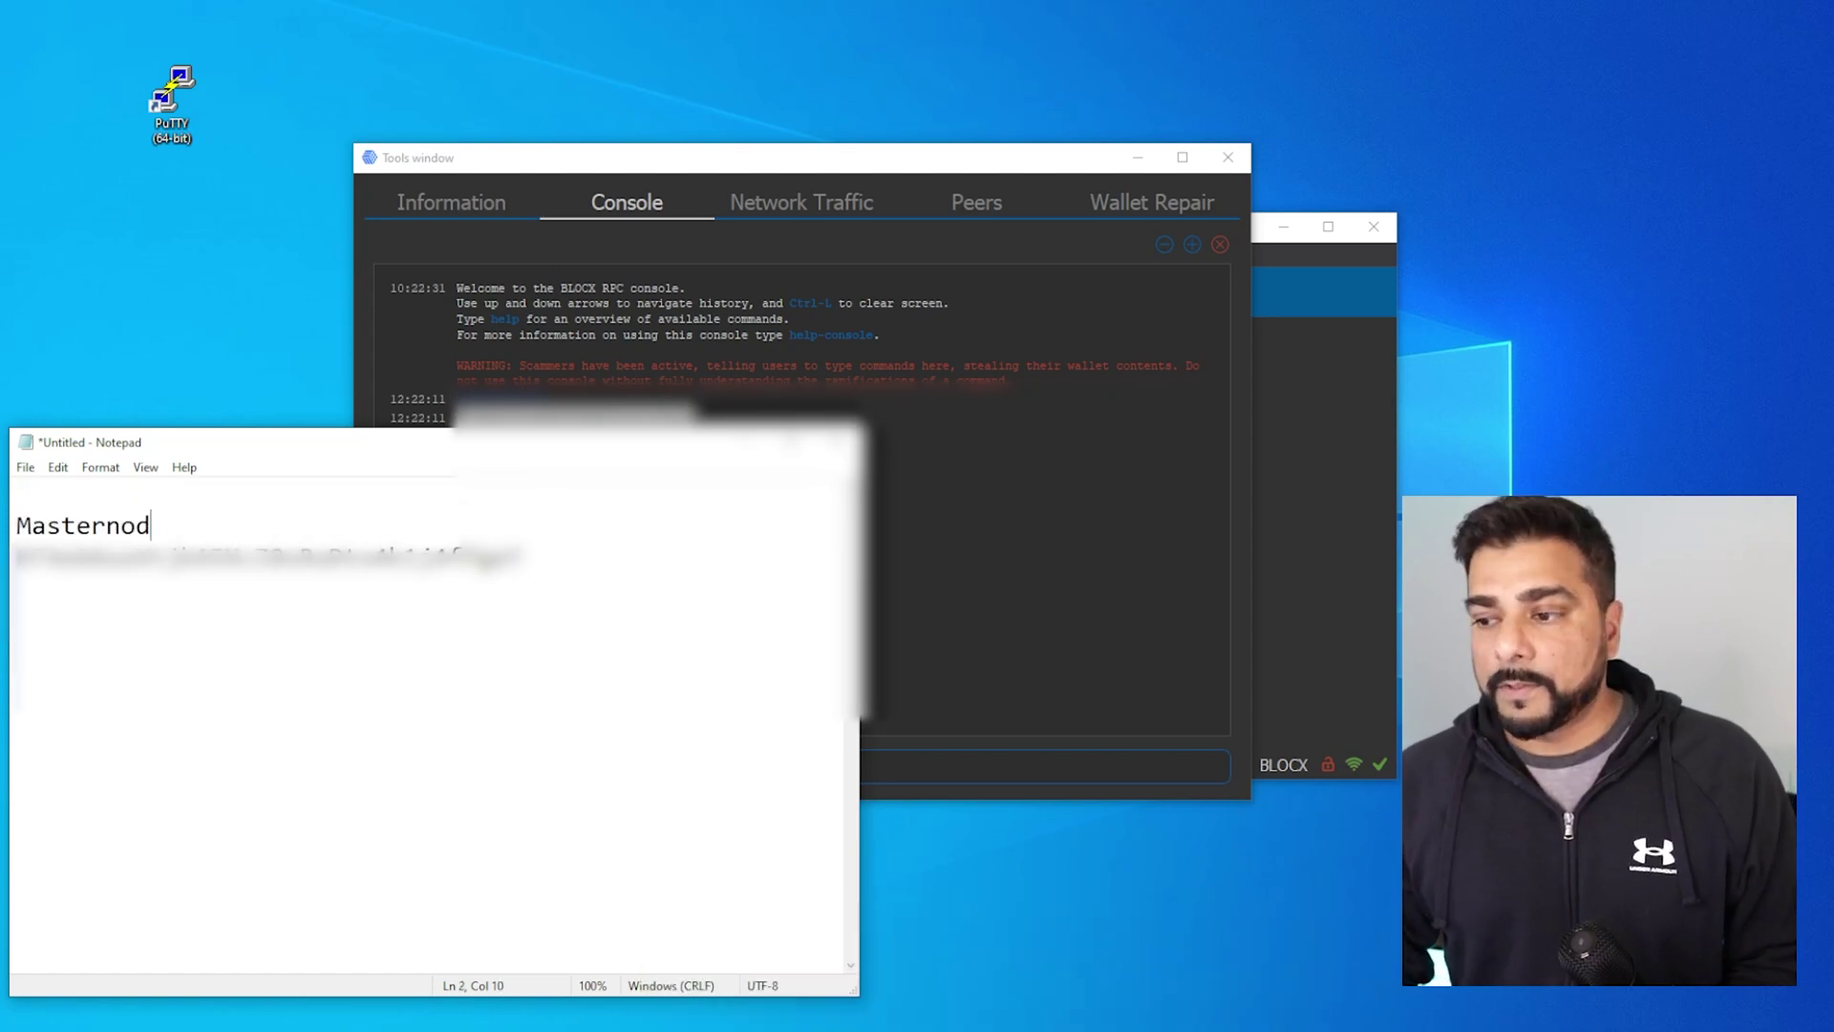
pyautogui.write('e fee')
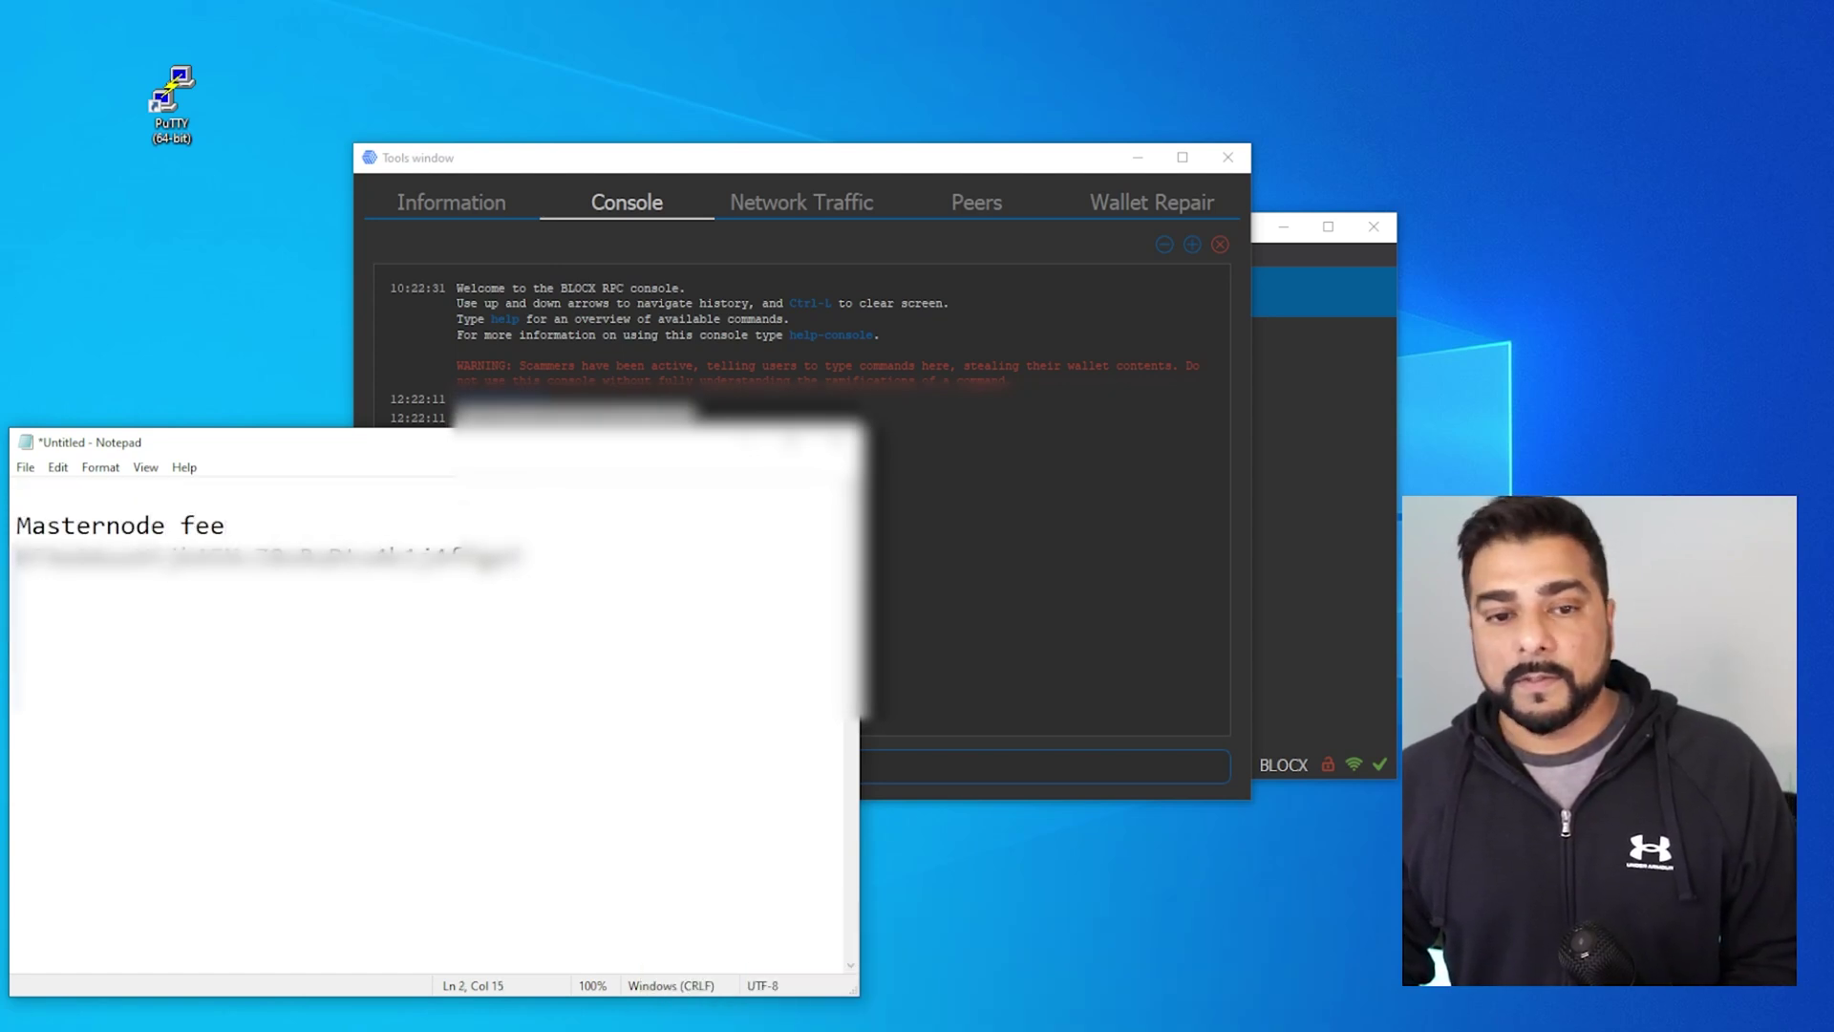
pyautogui.press('Return')
# Close the debug console and enter the masternode fee address from Notepad as the recipient of a new payment
pyautogui.click(979, 162)
pyautogui.click(1223, 158)
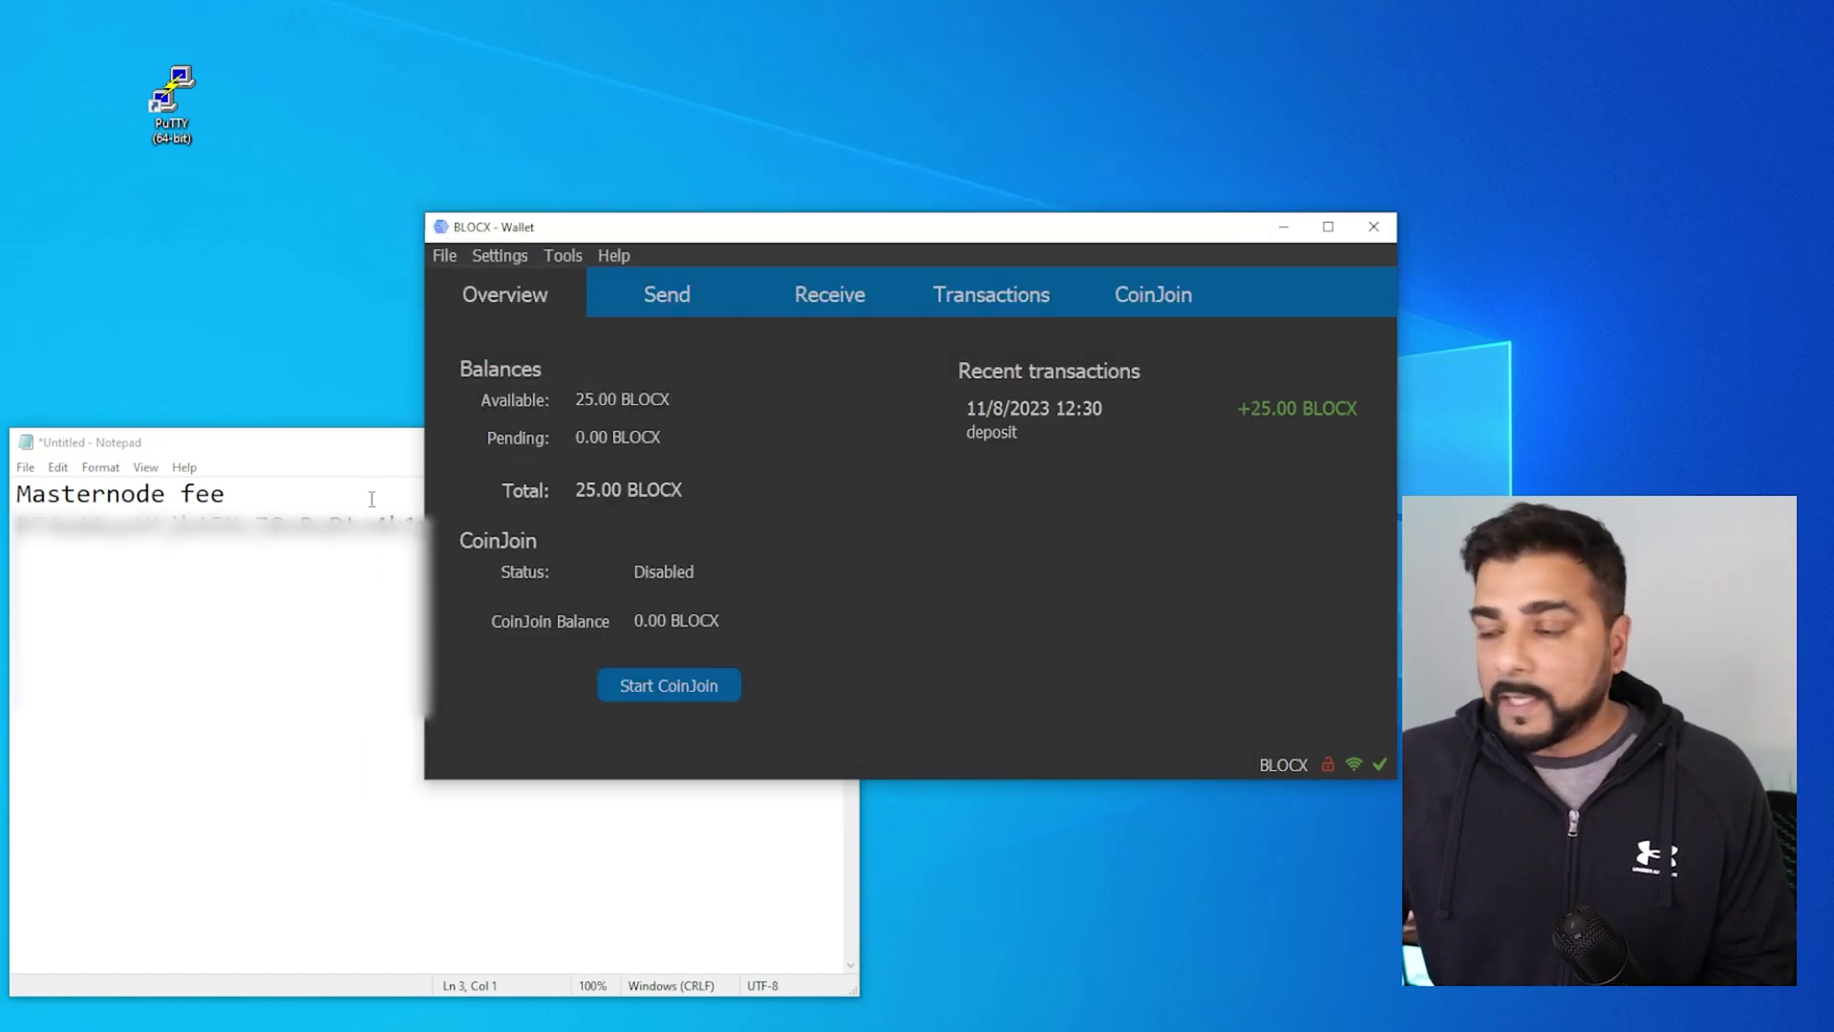
pyautogui.click(666, 302)
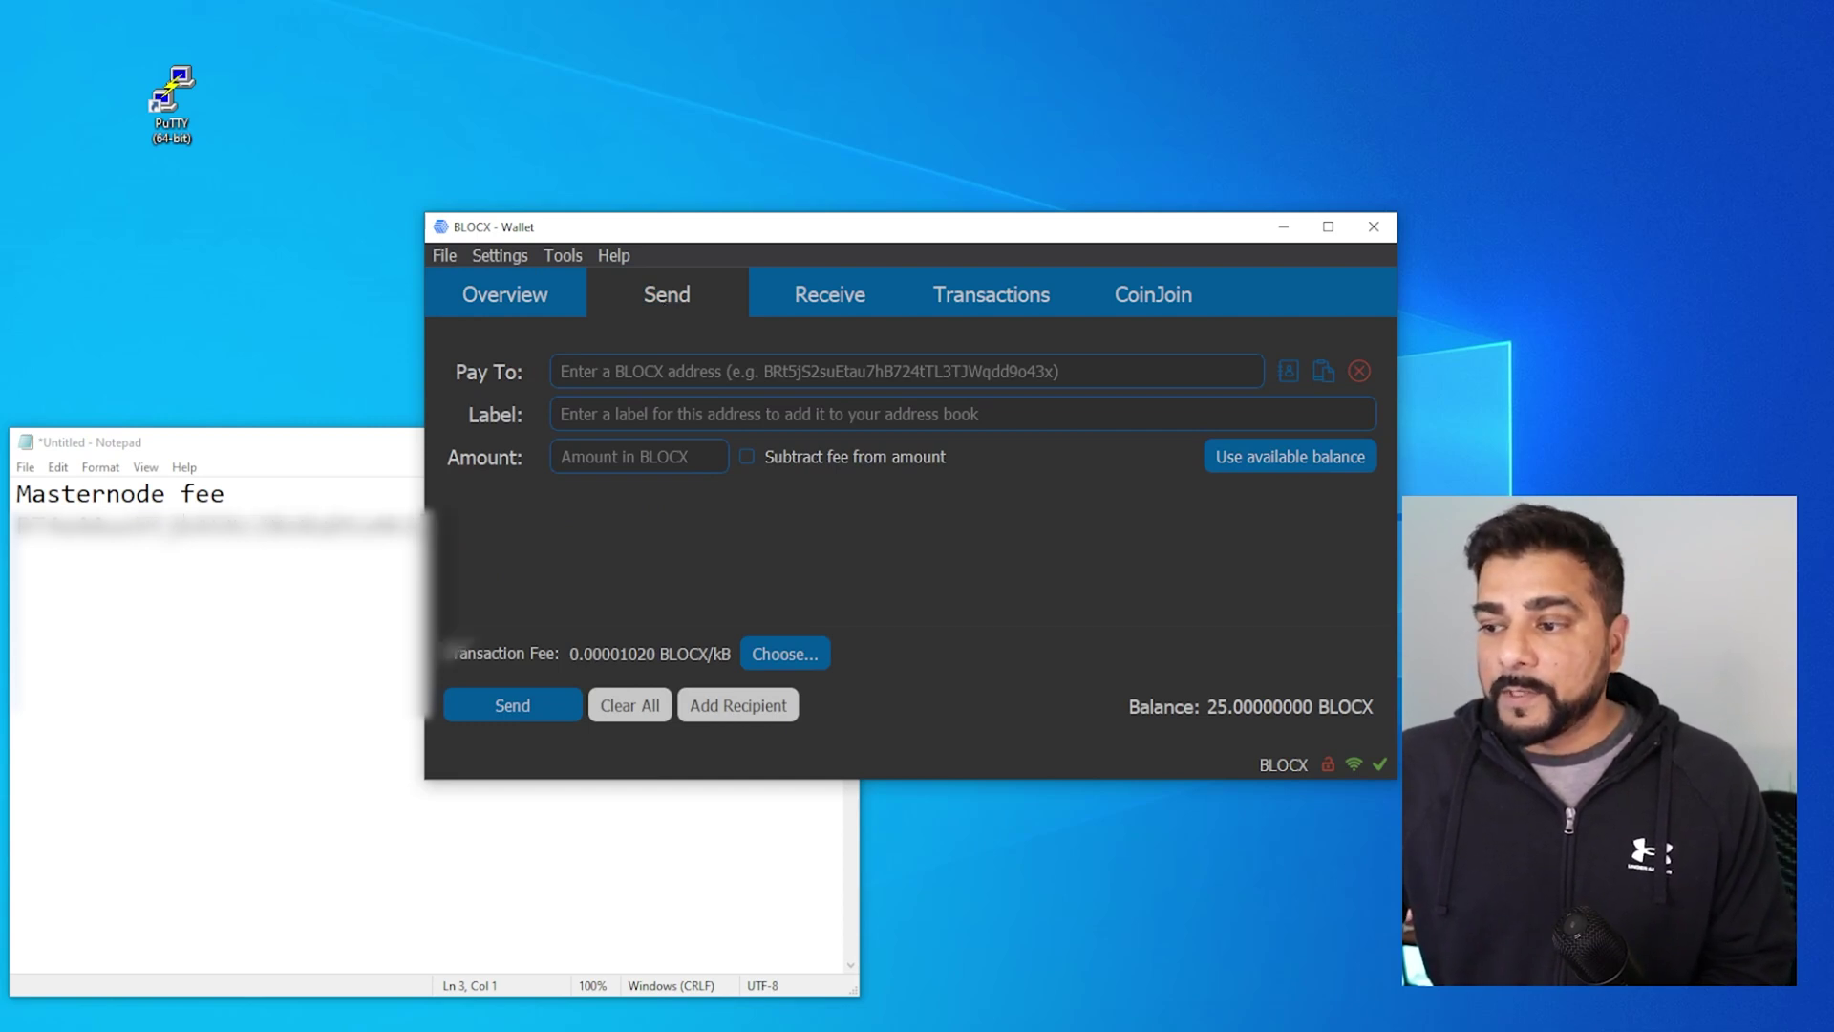
pyautogui.doubleClick(267, 525)
pyautogui.click(609, 373)
pyautogui.hotkey('ctrl', 'v')
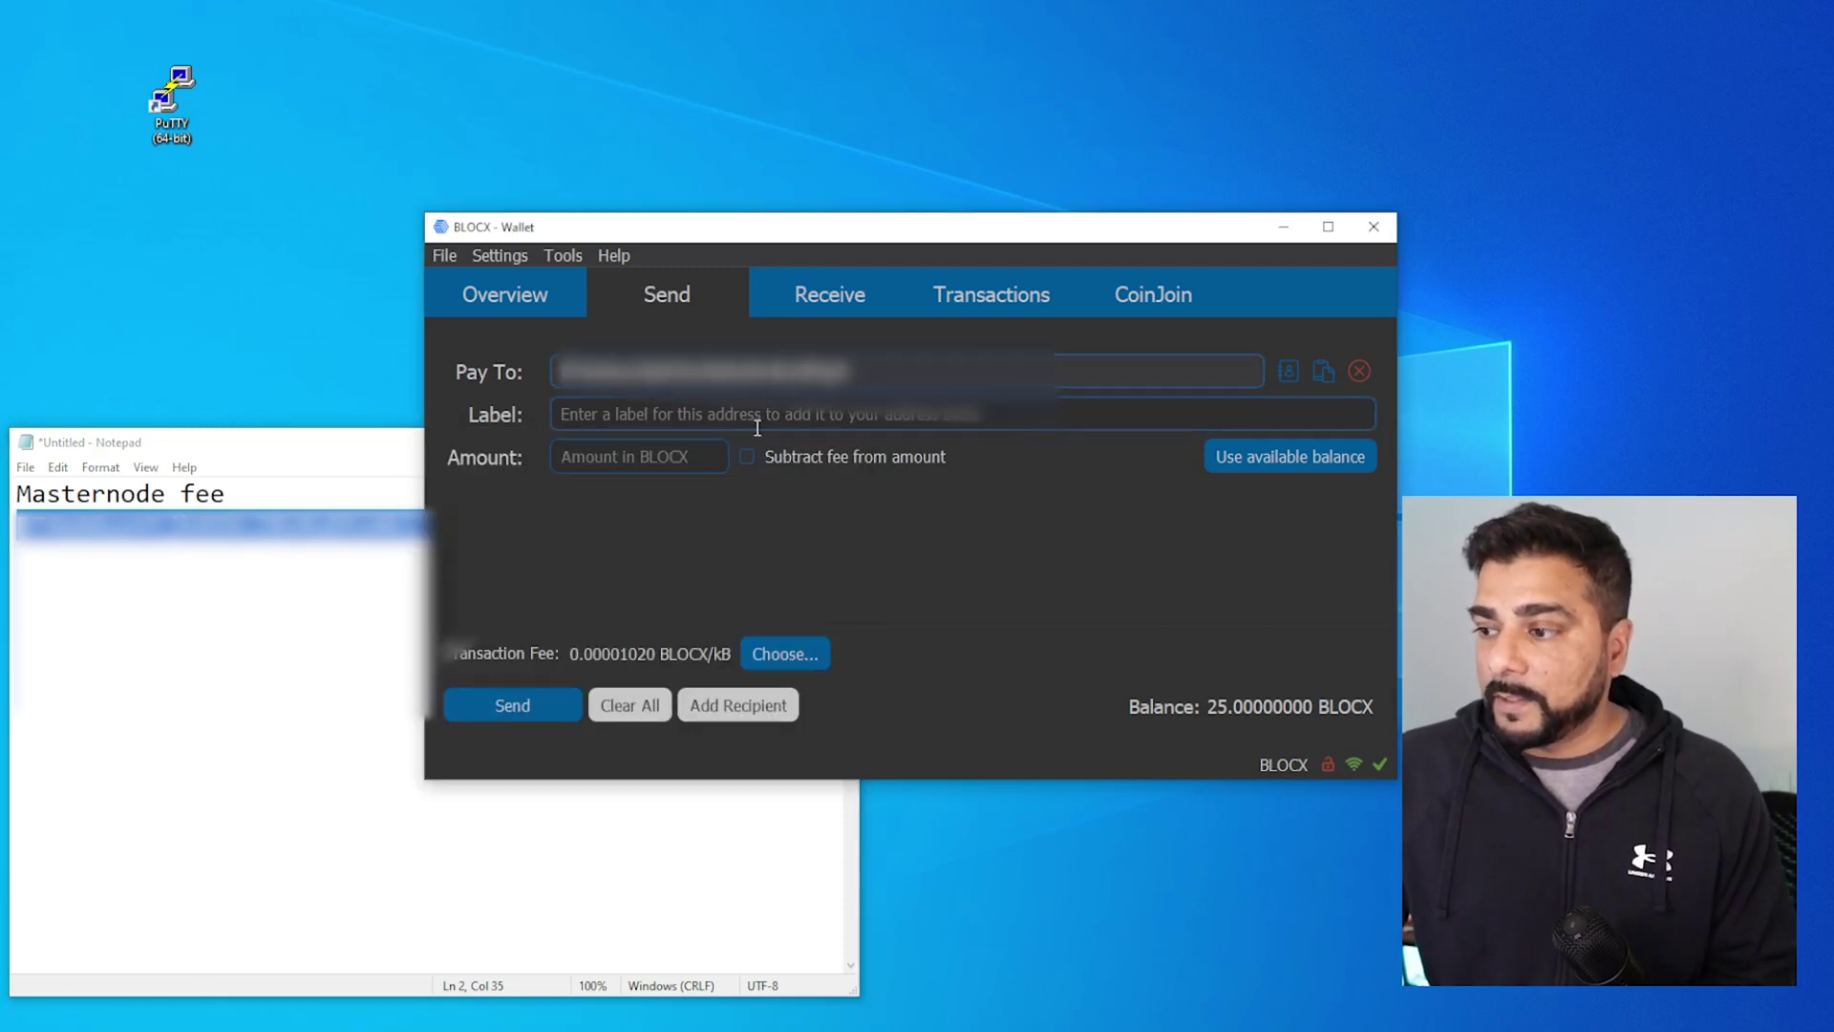
# Set the payment amount to 5 BLOCX, send it to the masternode fee address and check its confirmation status
pyautogui.click(583, 468)
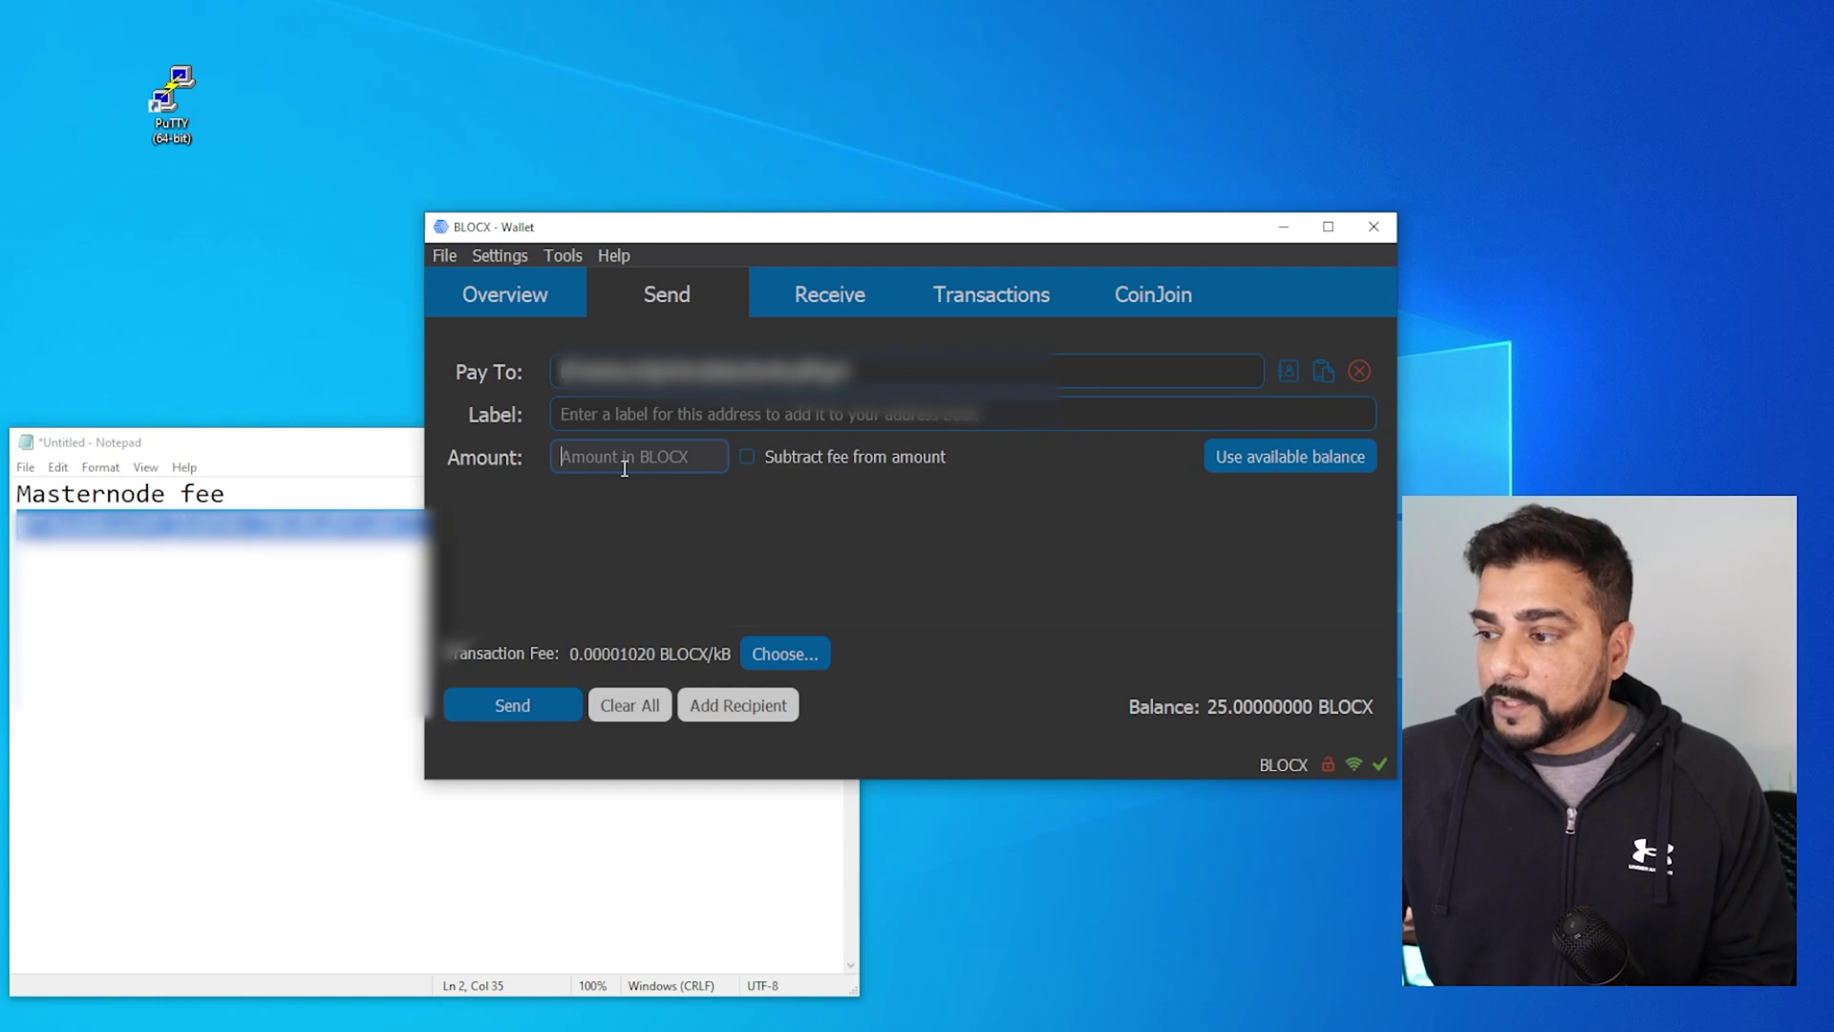
pyautogui.write('5')
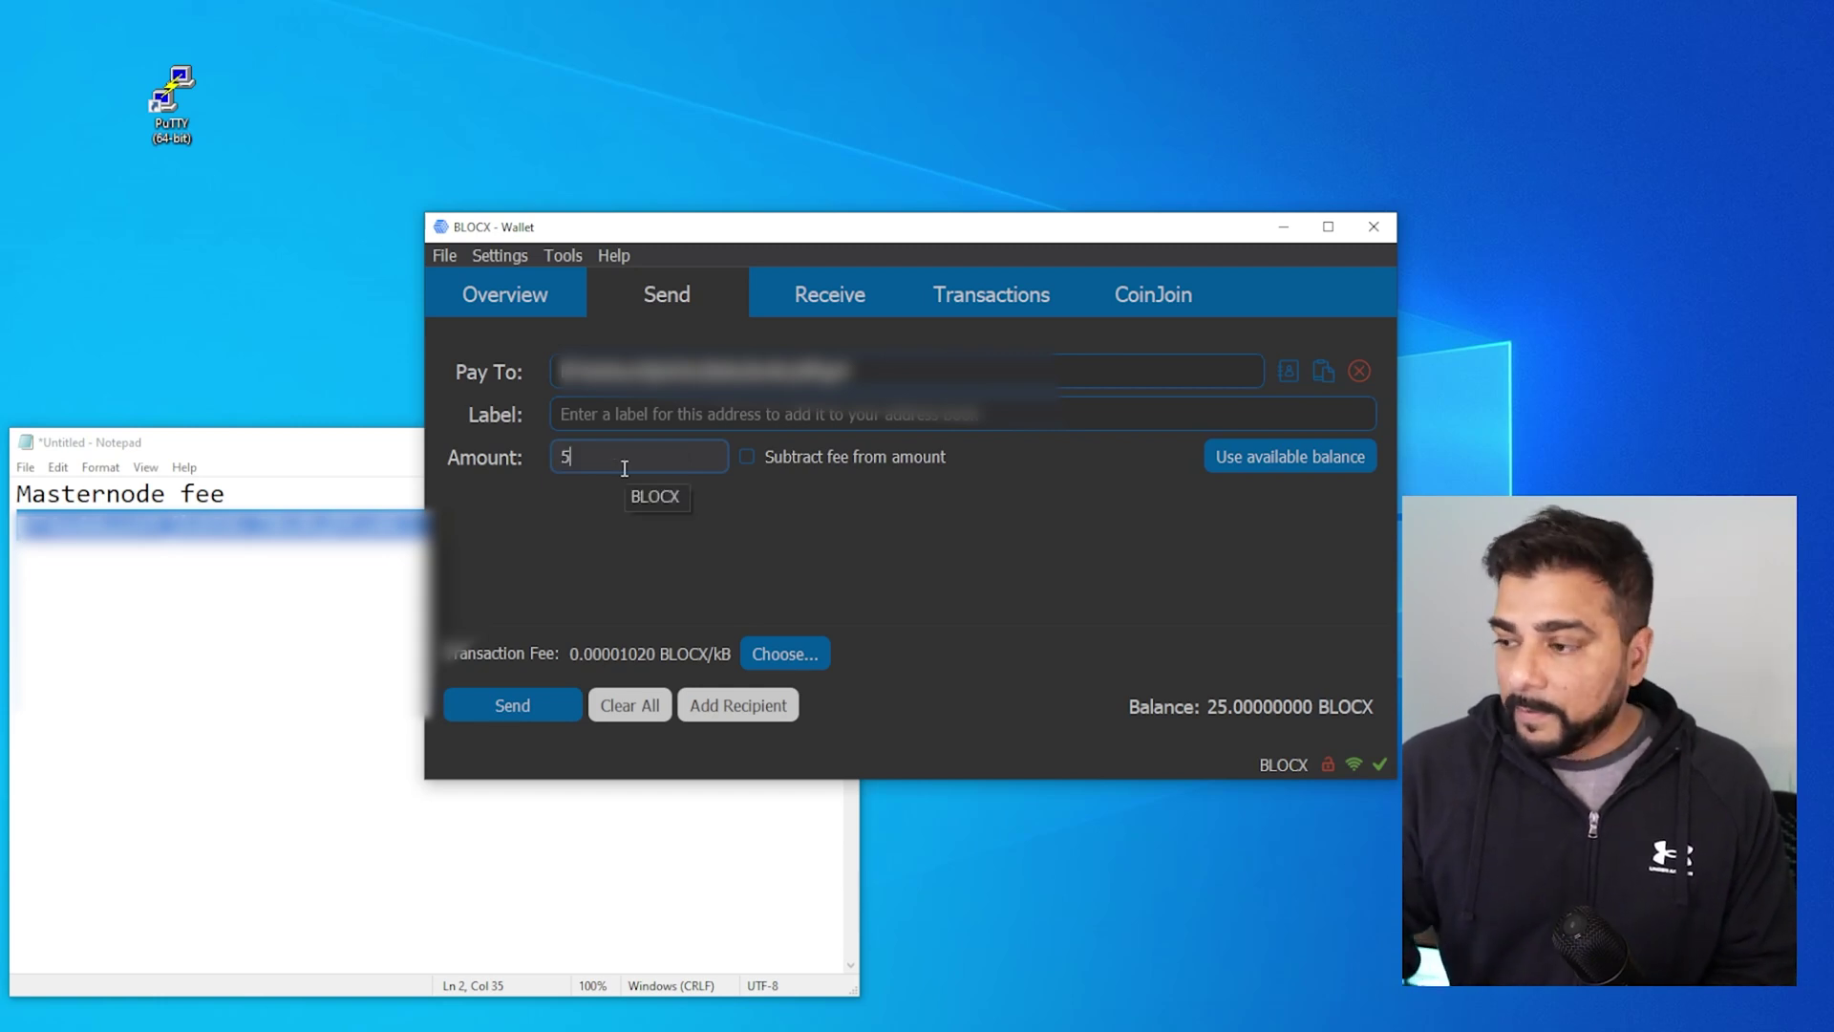
pyautogui.click(535, 656)
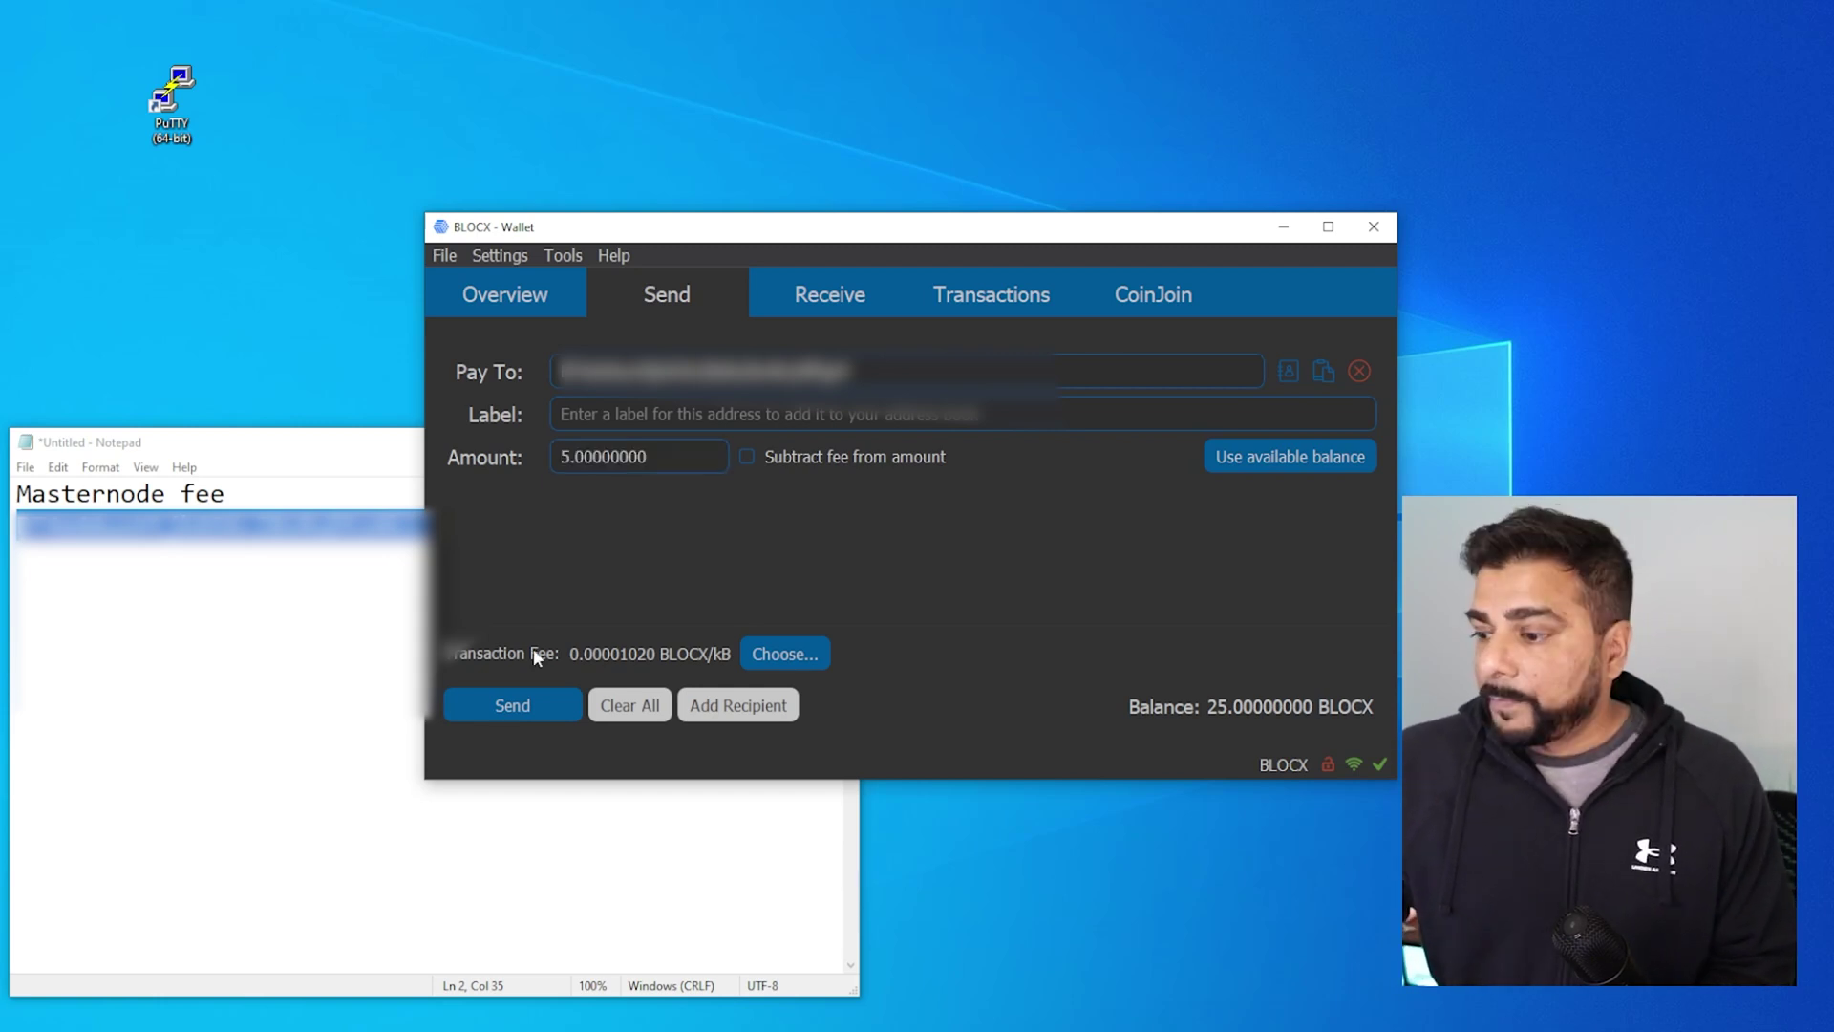
pyautogui.click(518, 704)
pyautogui.click(1022, 654)
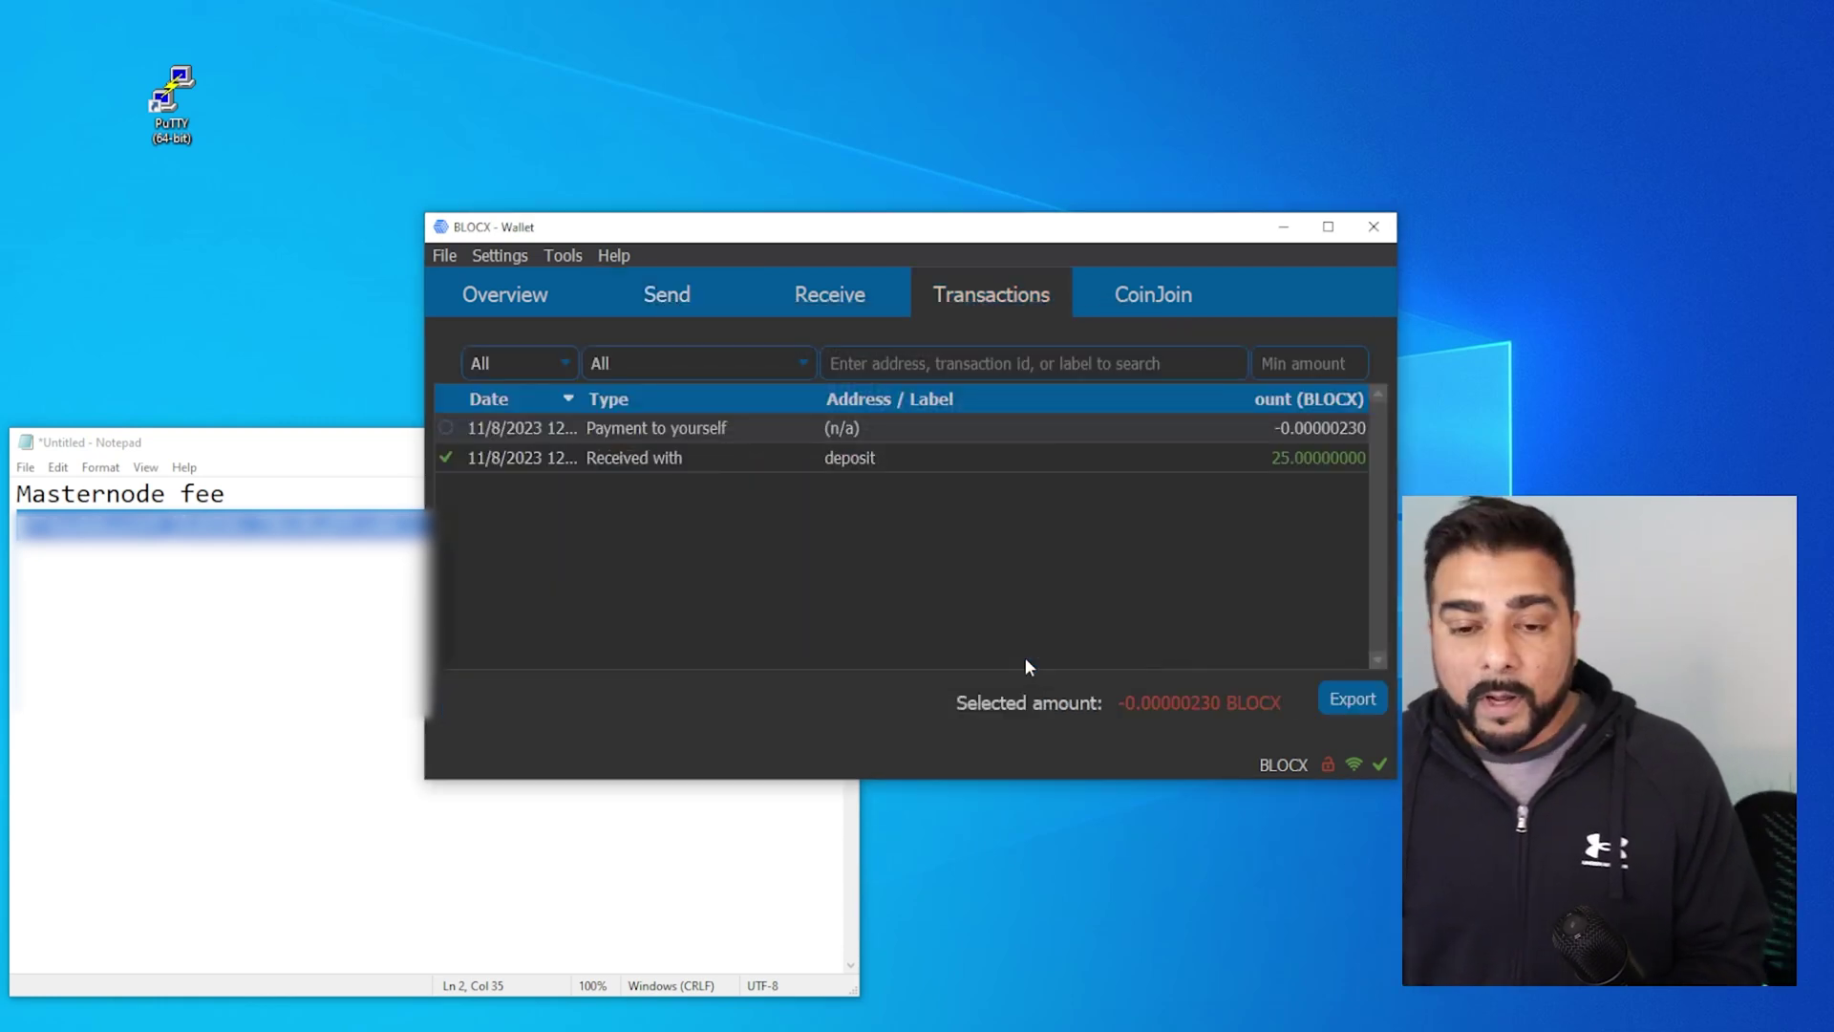
pyautogui.moveTo(960, 434)
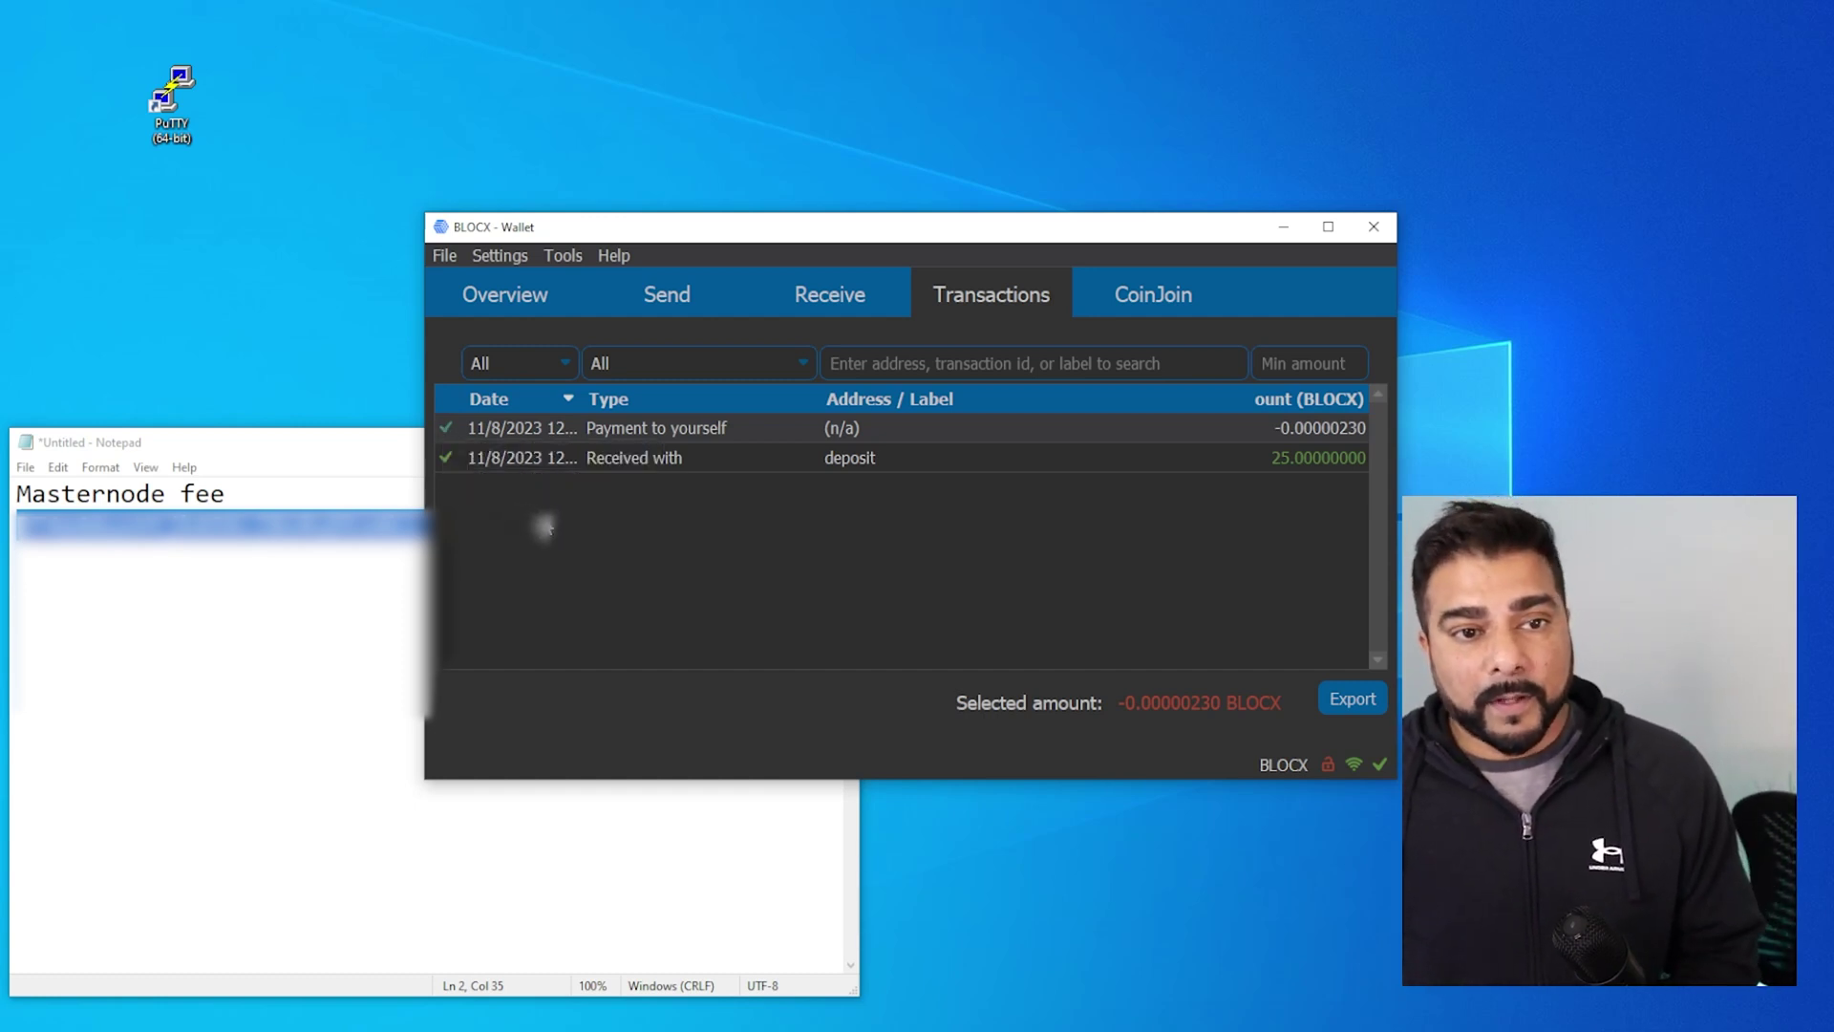
# Reopen the wallet's debug console and run getnewaddress to generate a second address
pyautogui.click(563, 258)
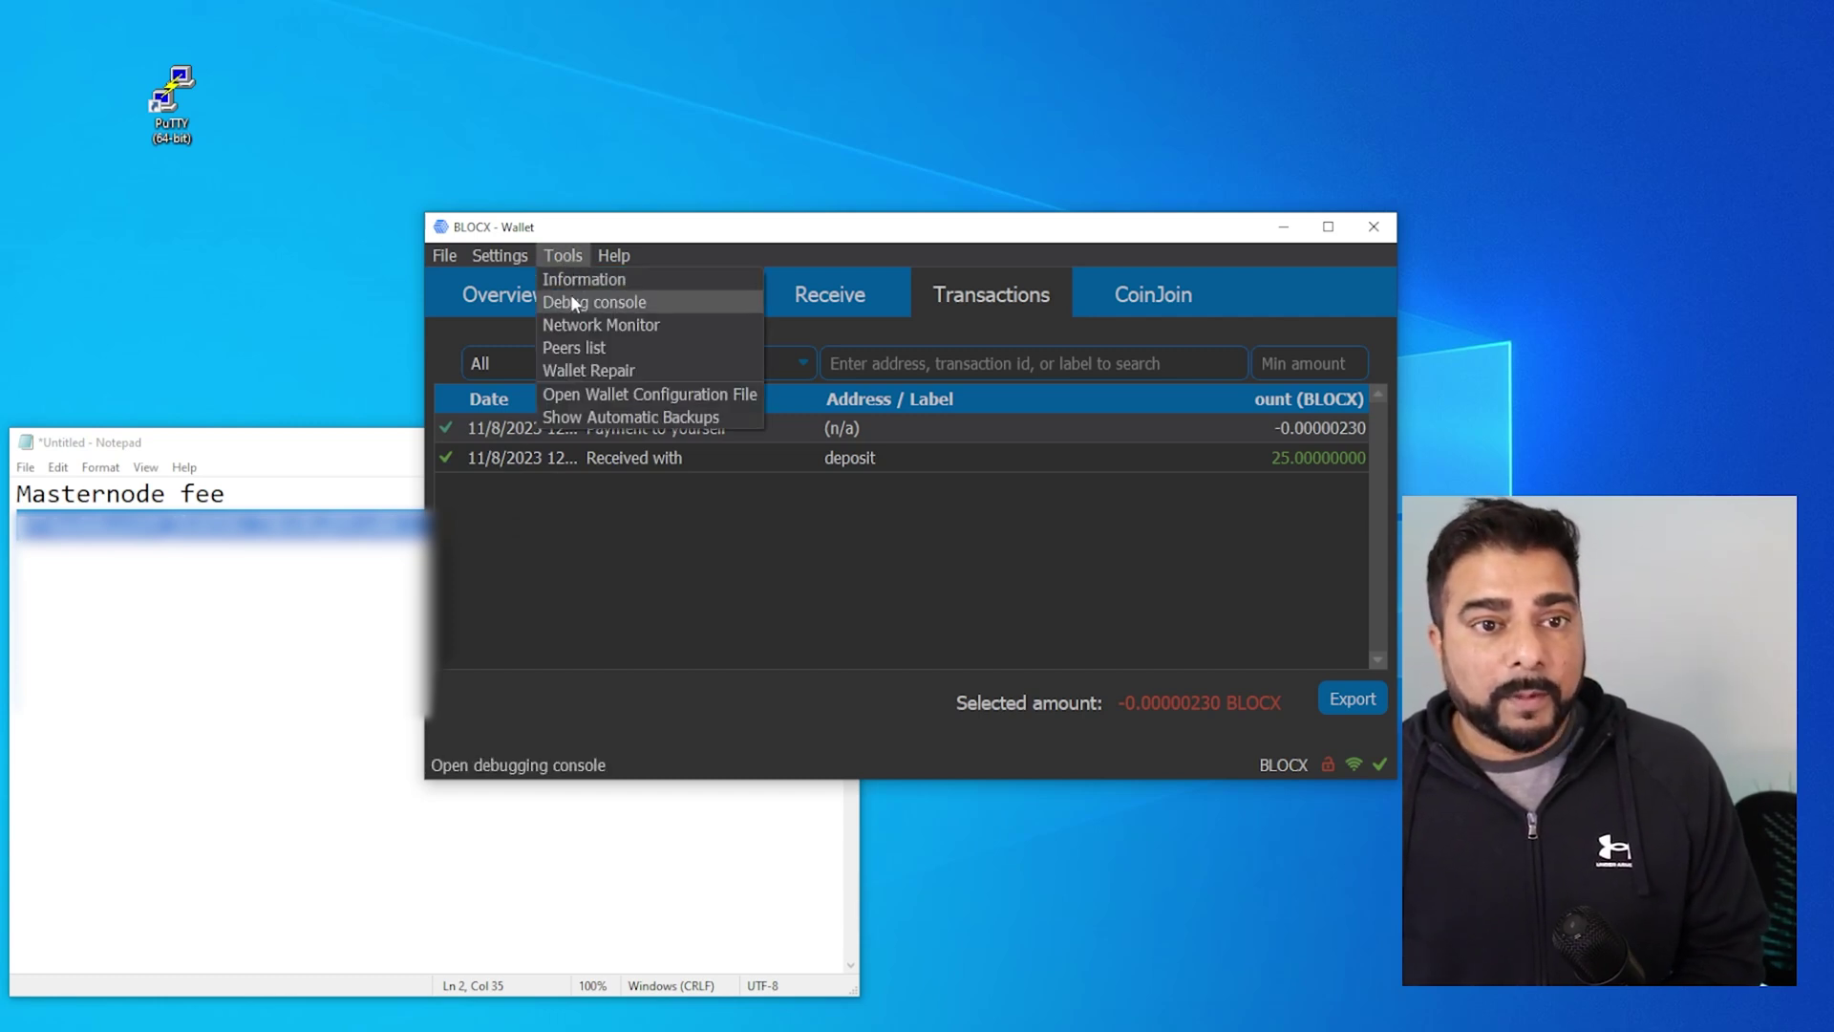
pyautogui.click(570, 299)
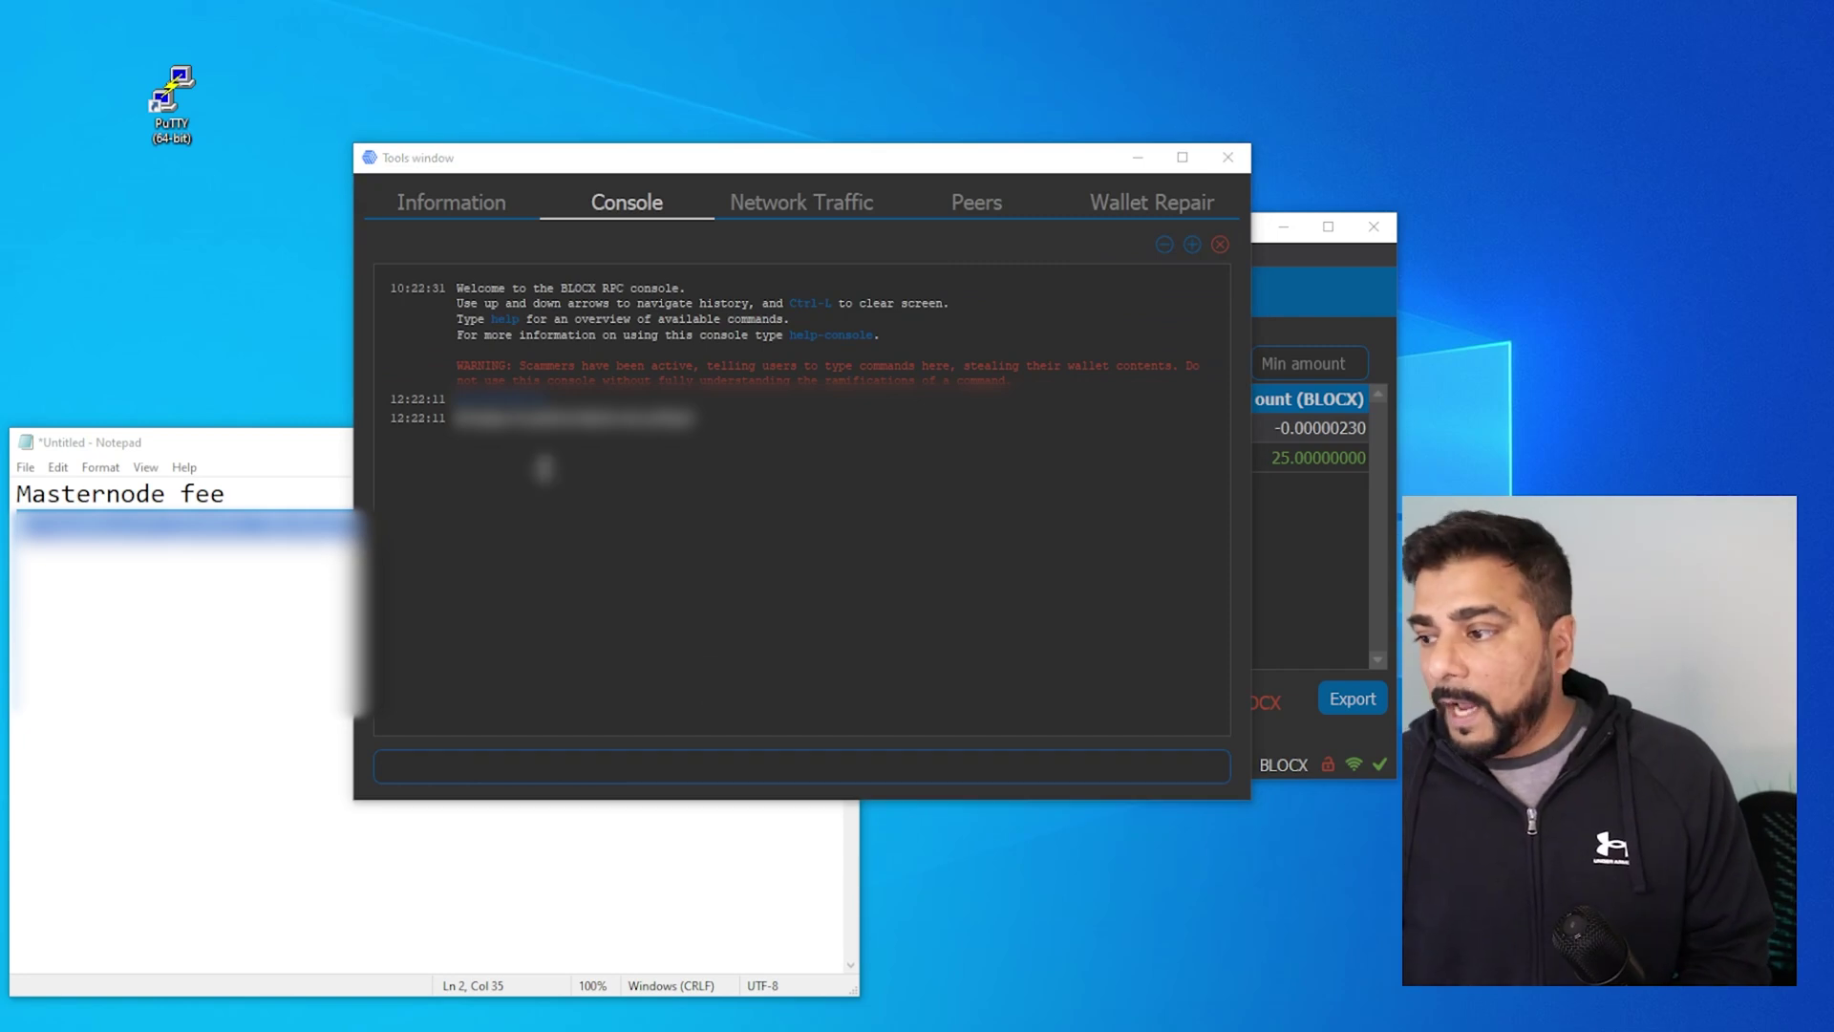
pyautogui.click(426, 767)
pyautogui.write('getnewaddress')
pyautogui.press('Return')
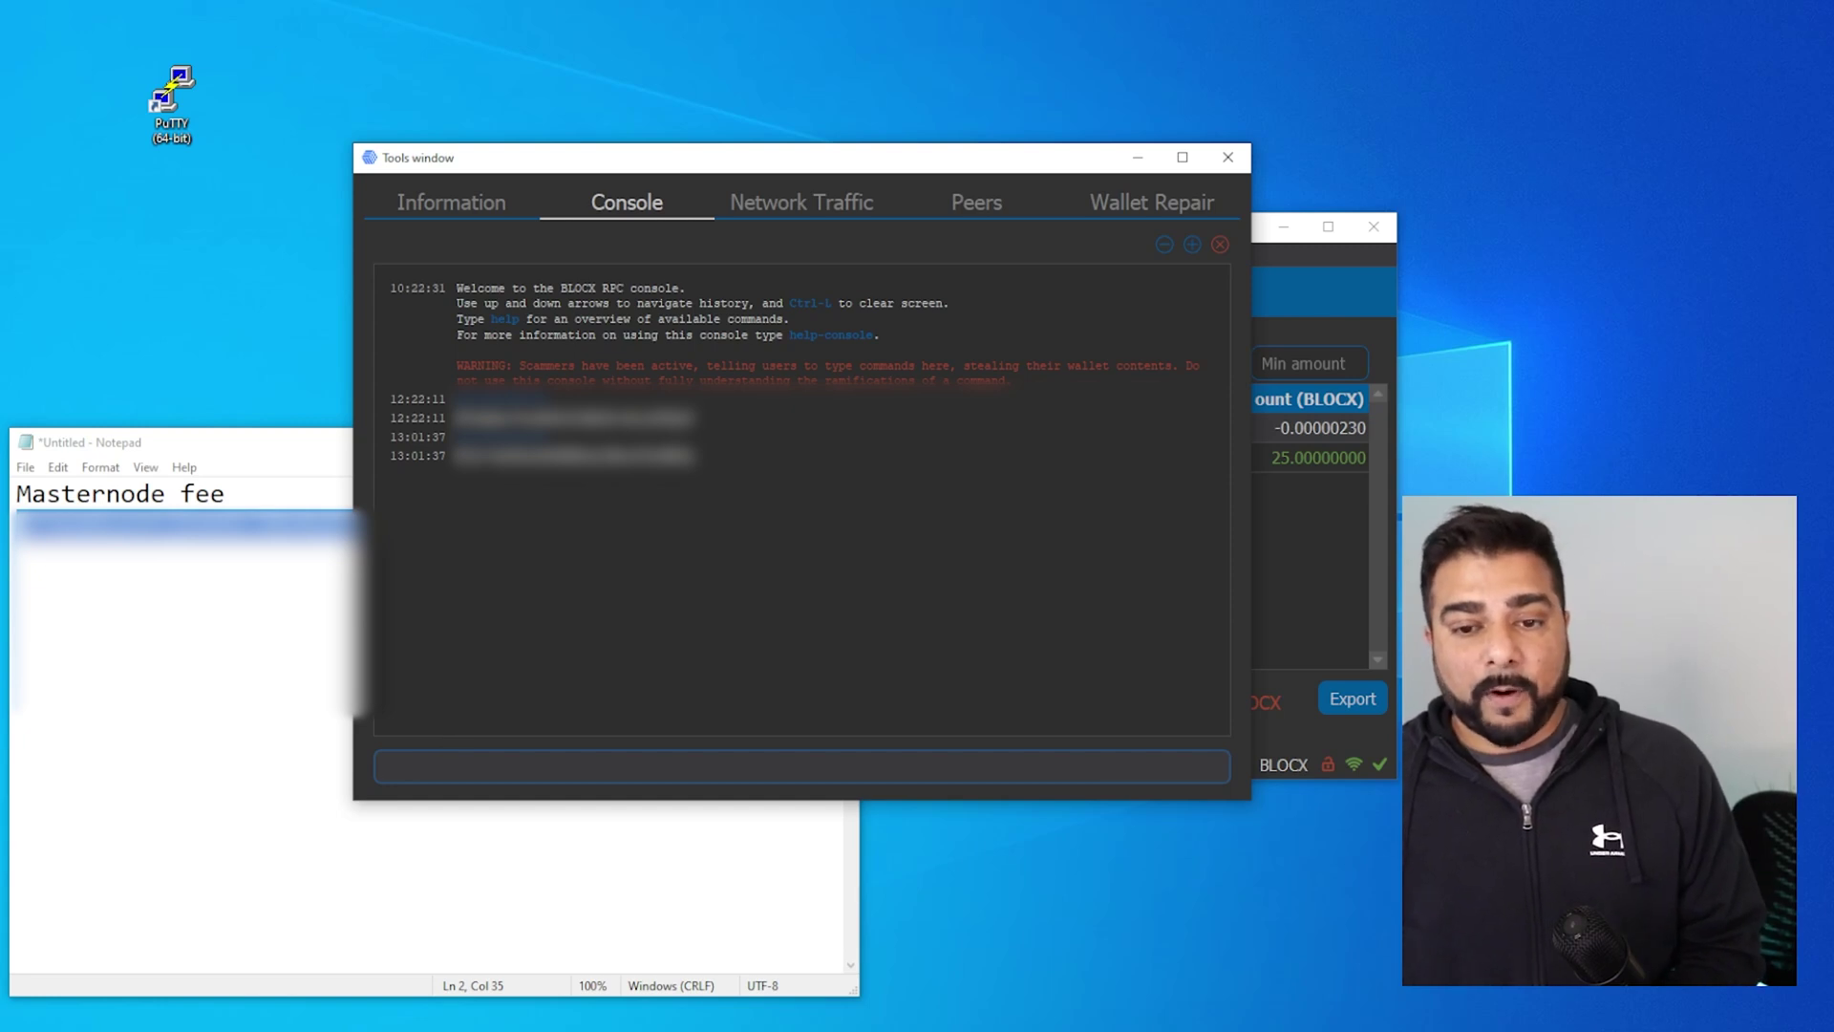
# Add the heading "masternode collateral" in Notepad, one blank line below the masternode fee address
pyautogui.click(191, 441)
pyautogui.press('Return')
pyautogui.press('Return')
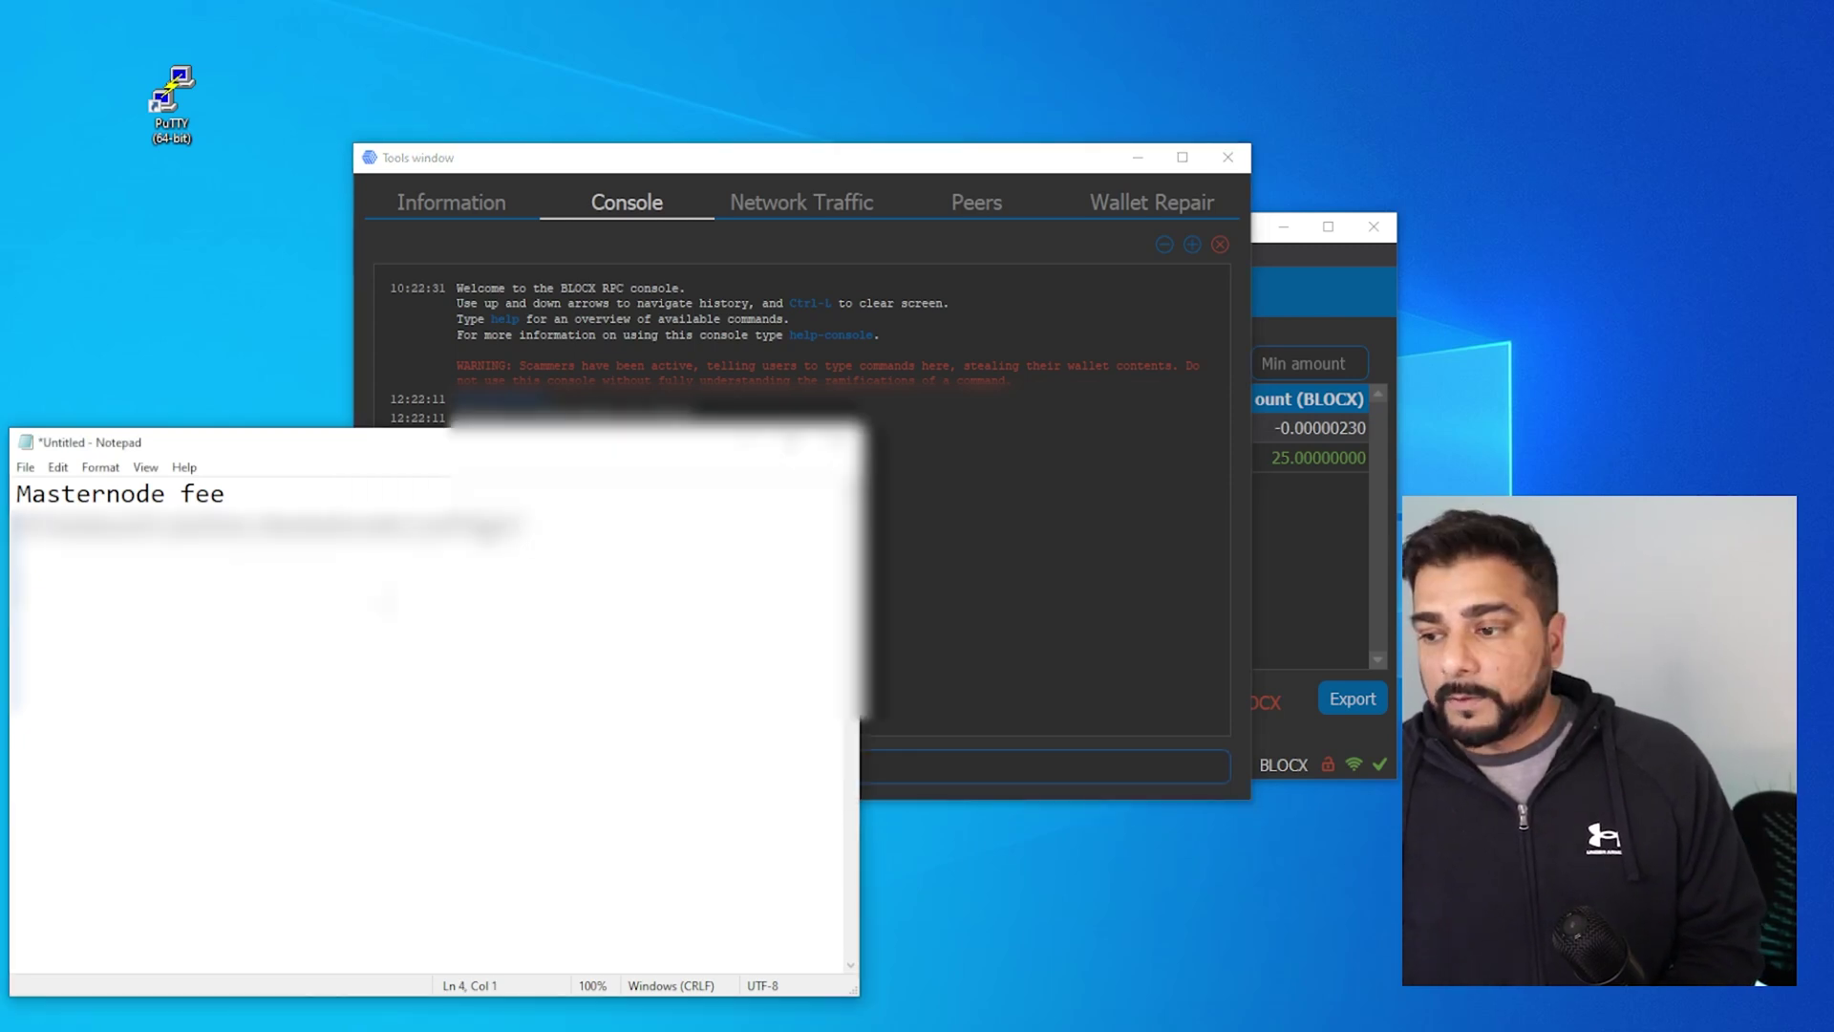
pyautogui.write('masternode collateral')
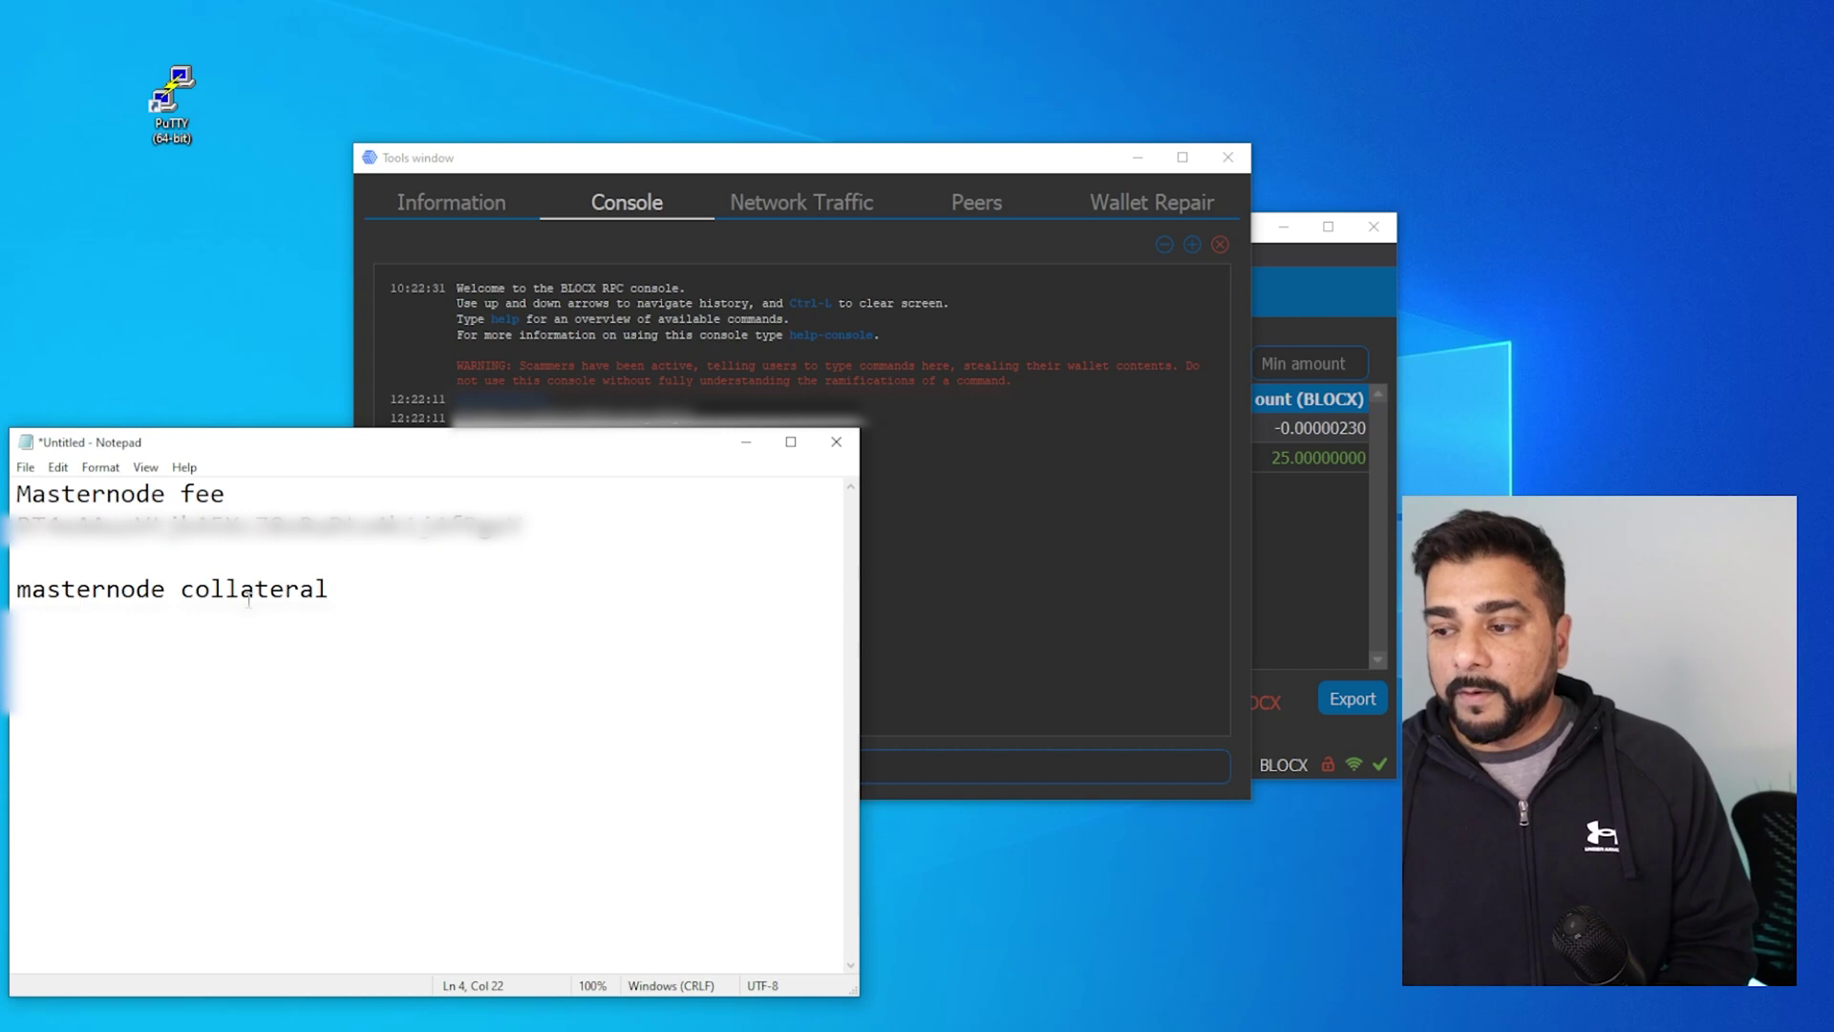
# Copy the second generated address from the console to the line under "masternode collateral" in Notepad, and close the console
pyautogui.click(1019, 536)
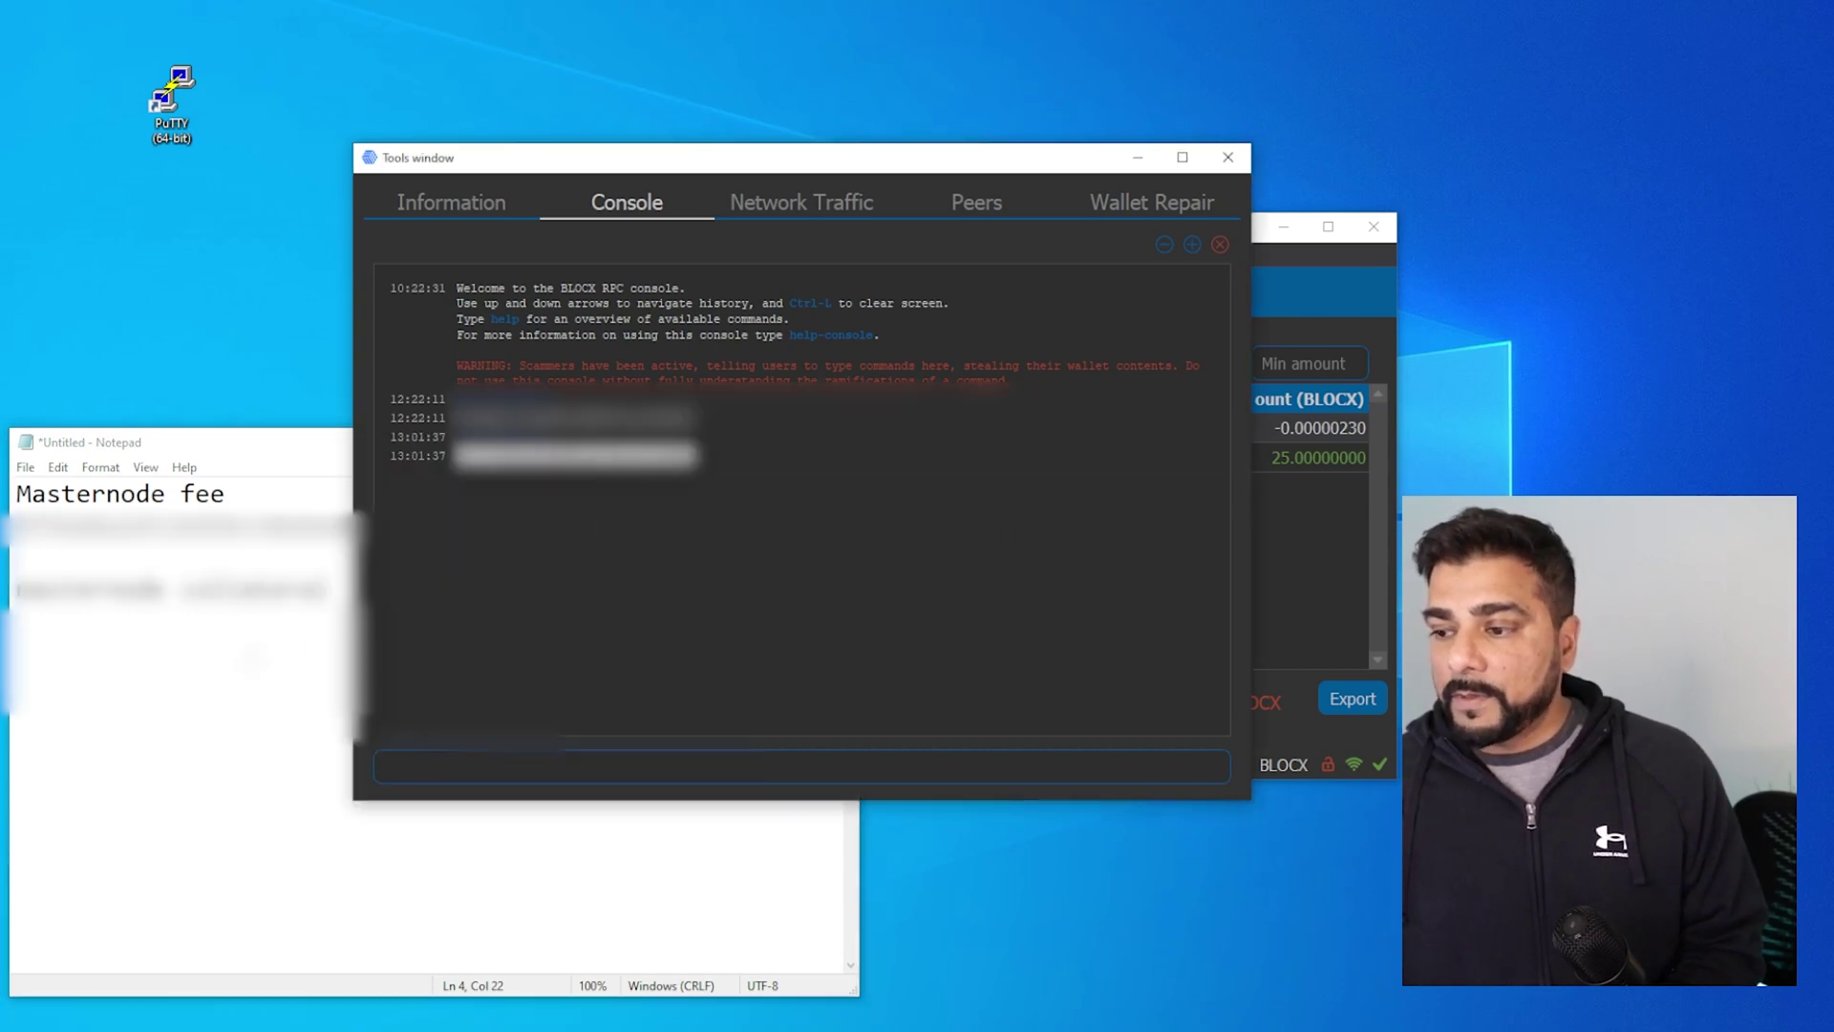
pyautogui.hotkey('alt', 'Tab')
pyautogui.press('Return')
pyautogui.hotkey('ctrl', 'v')
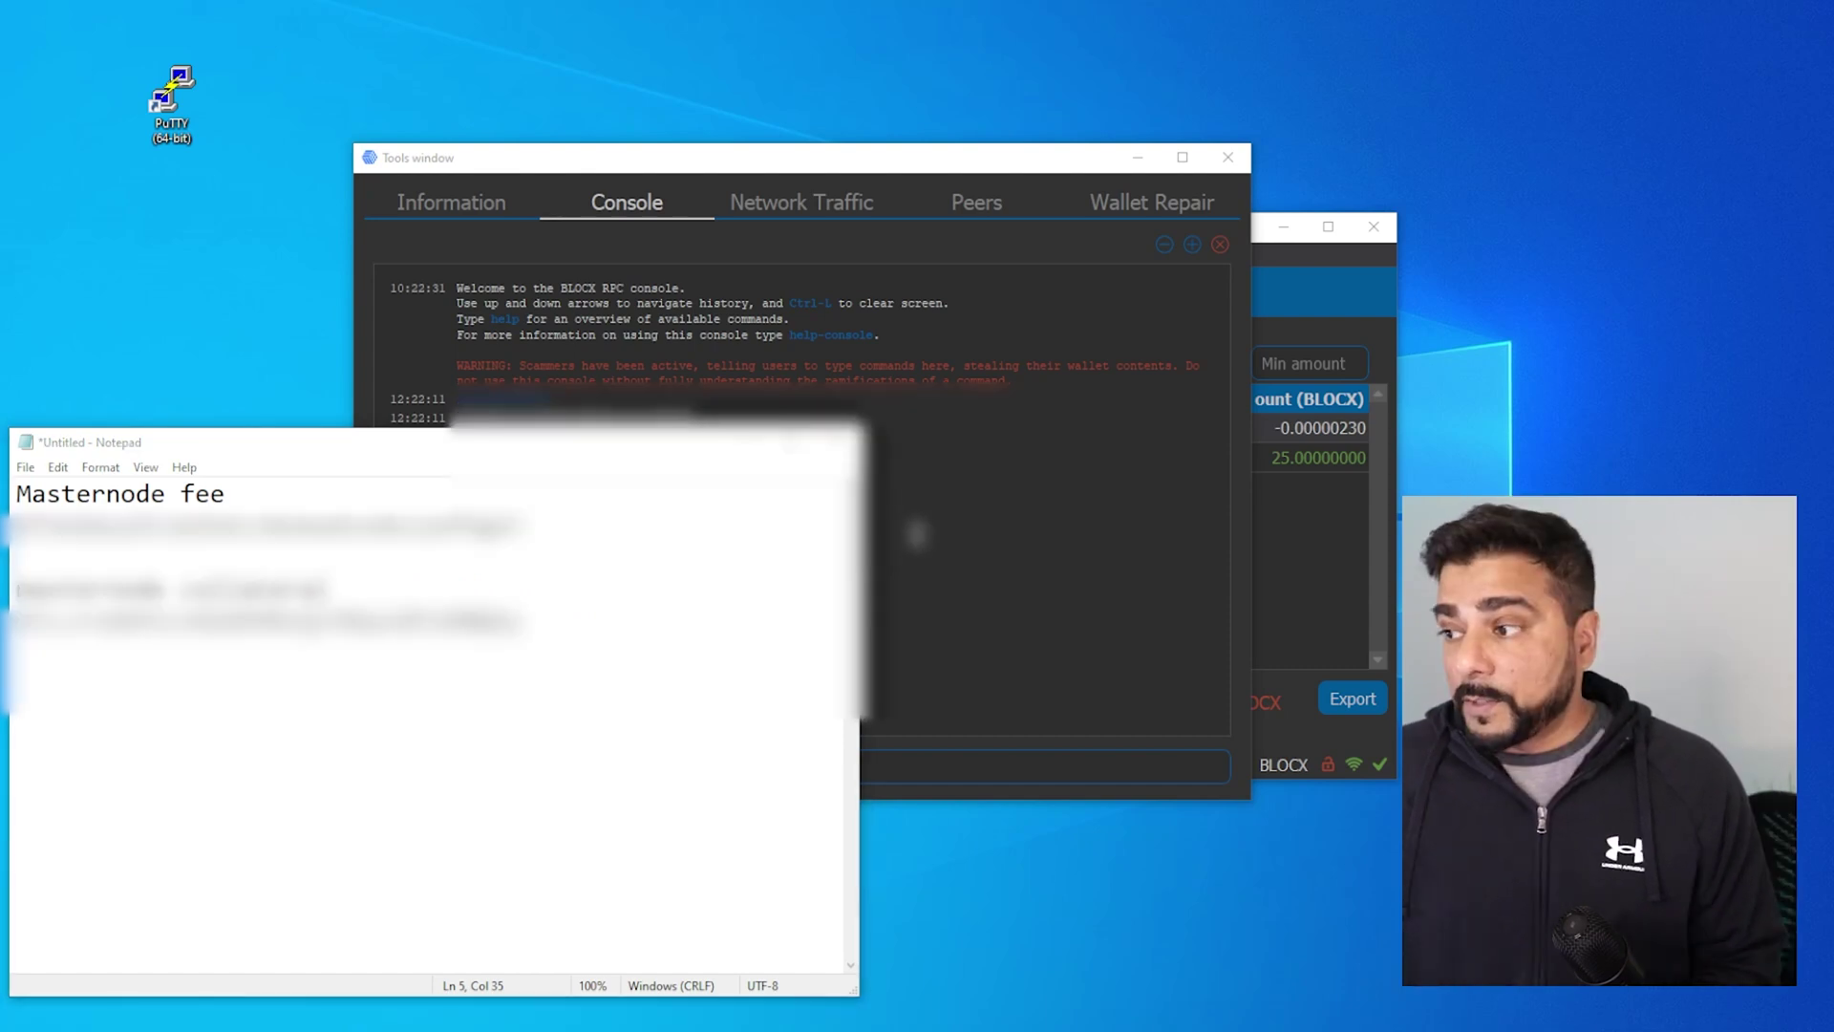
pyautogui.click(984, 499)
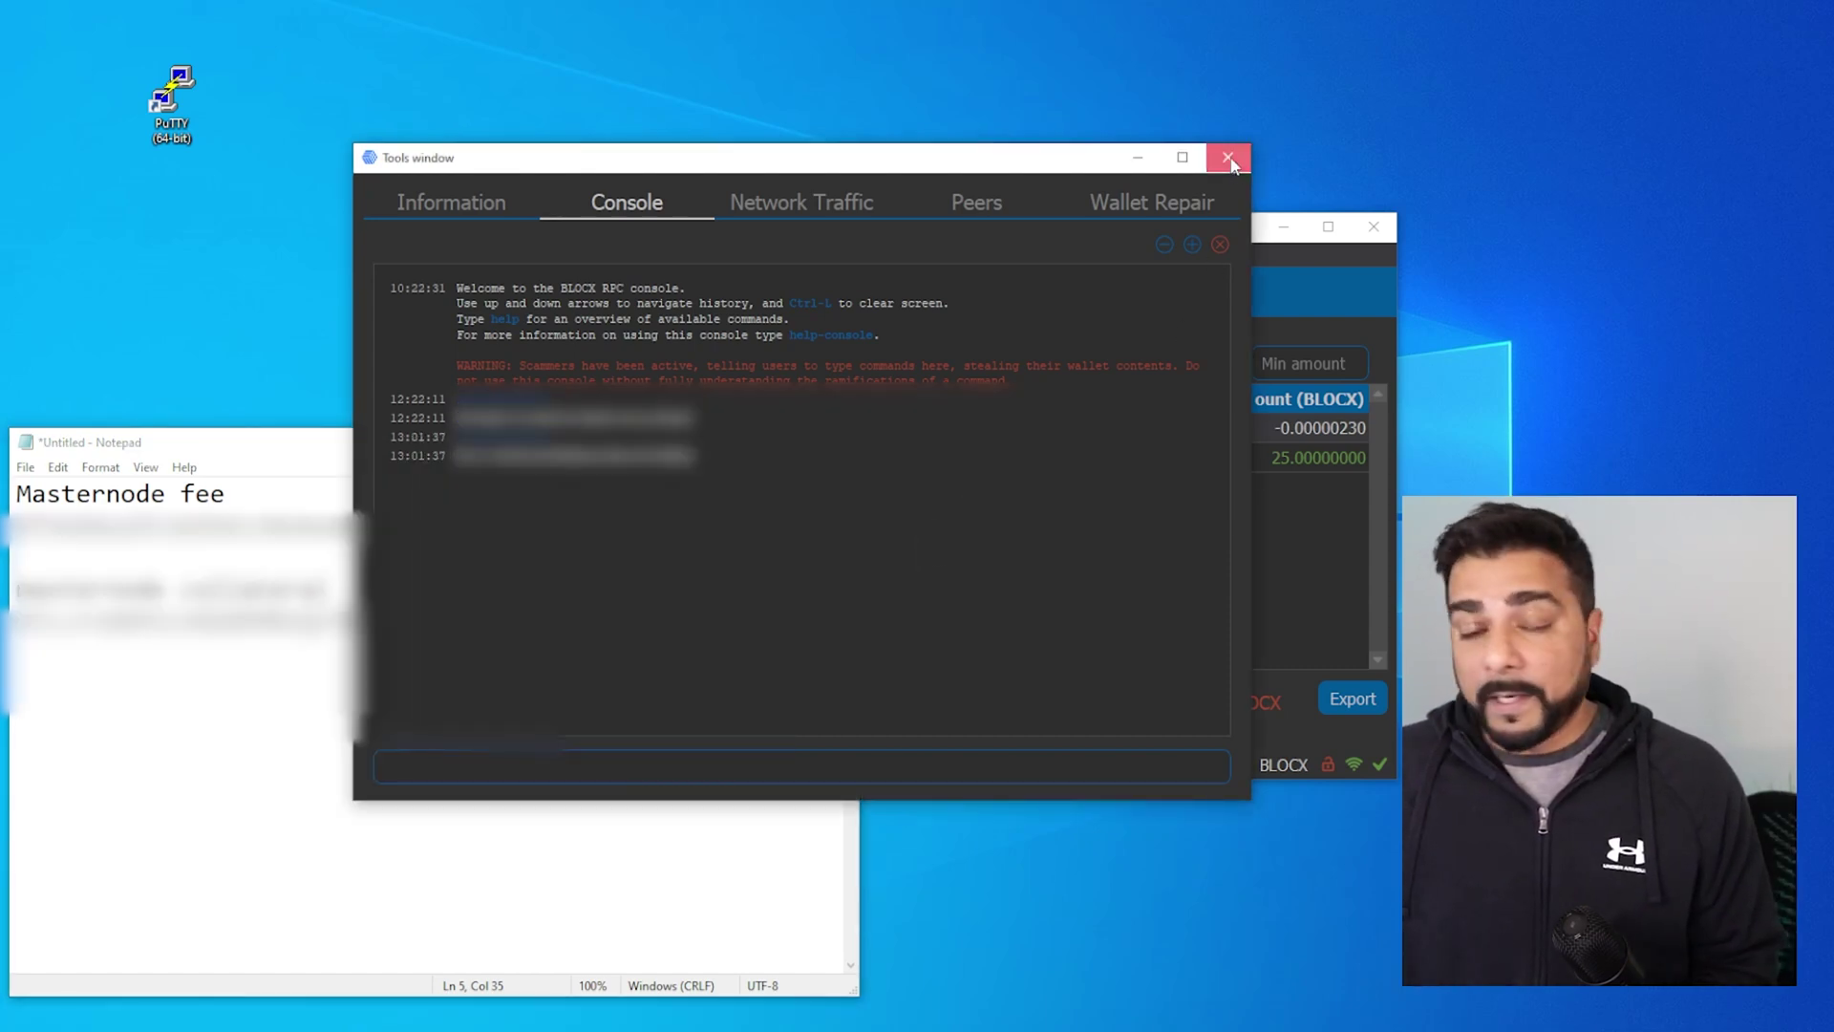
pyautogui.click(1228, 158)
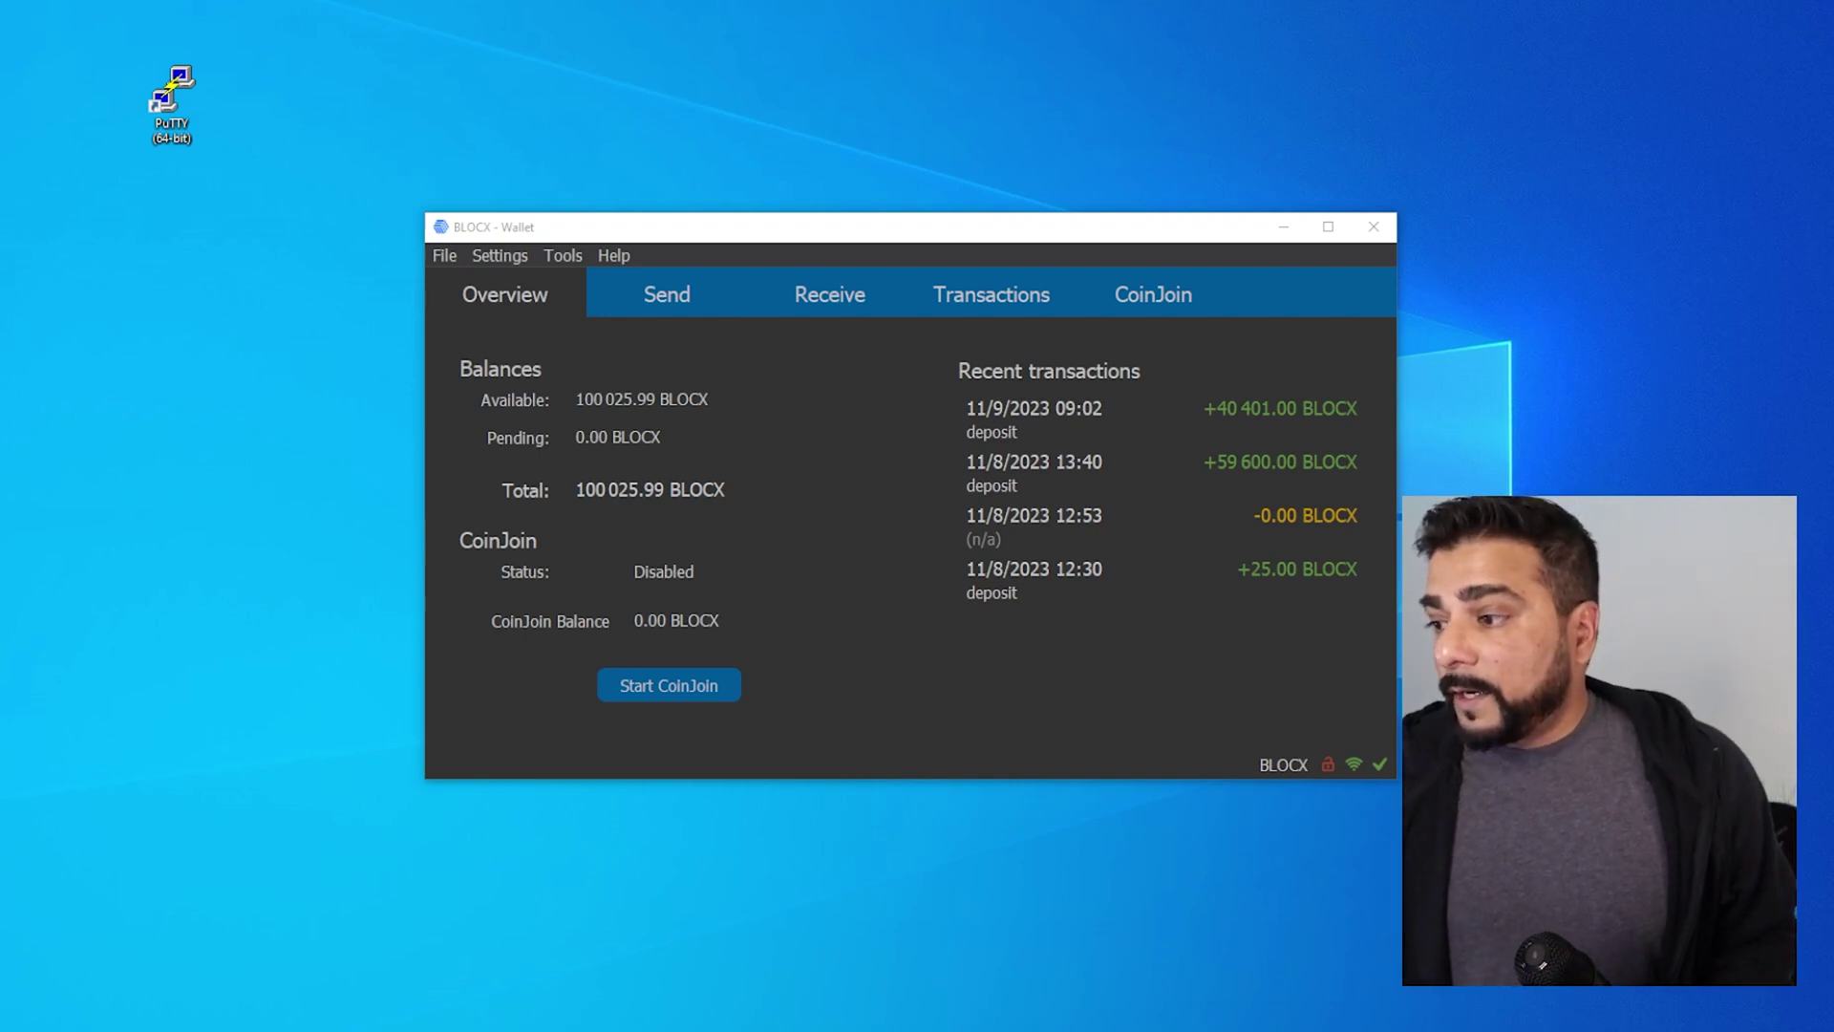
# Start a new payment in the wallet and enter the masternode collateral address from Notepad as the recipient
pyautogui.hotkey('alt', 'Tab')
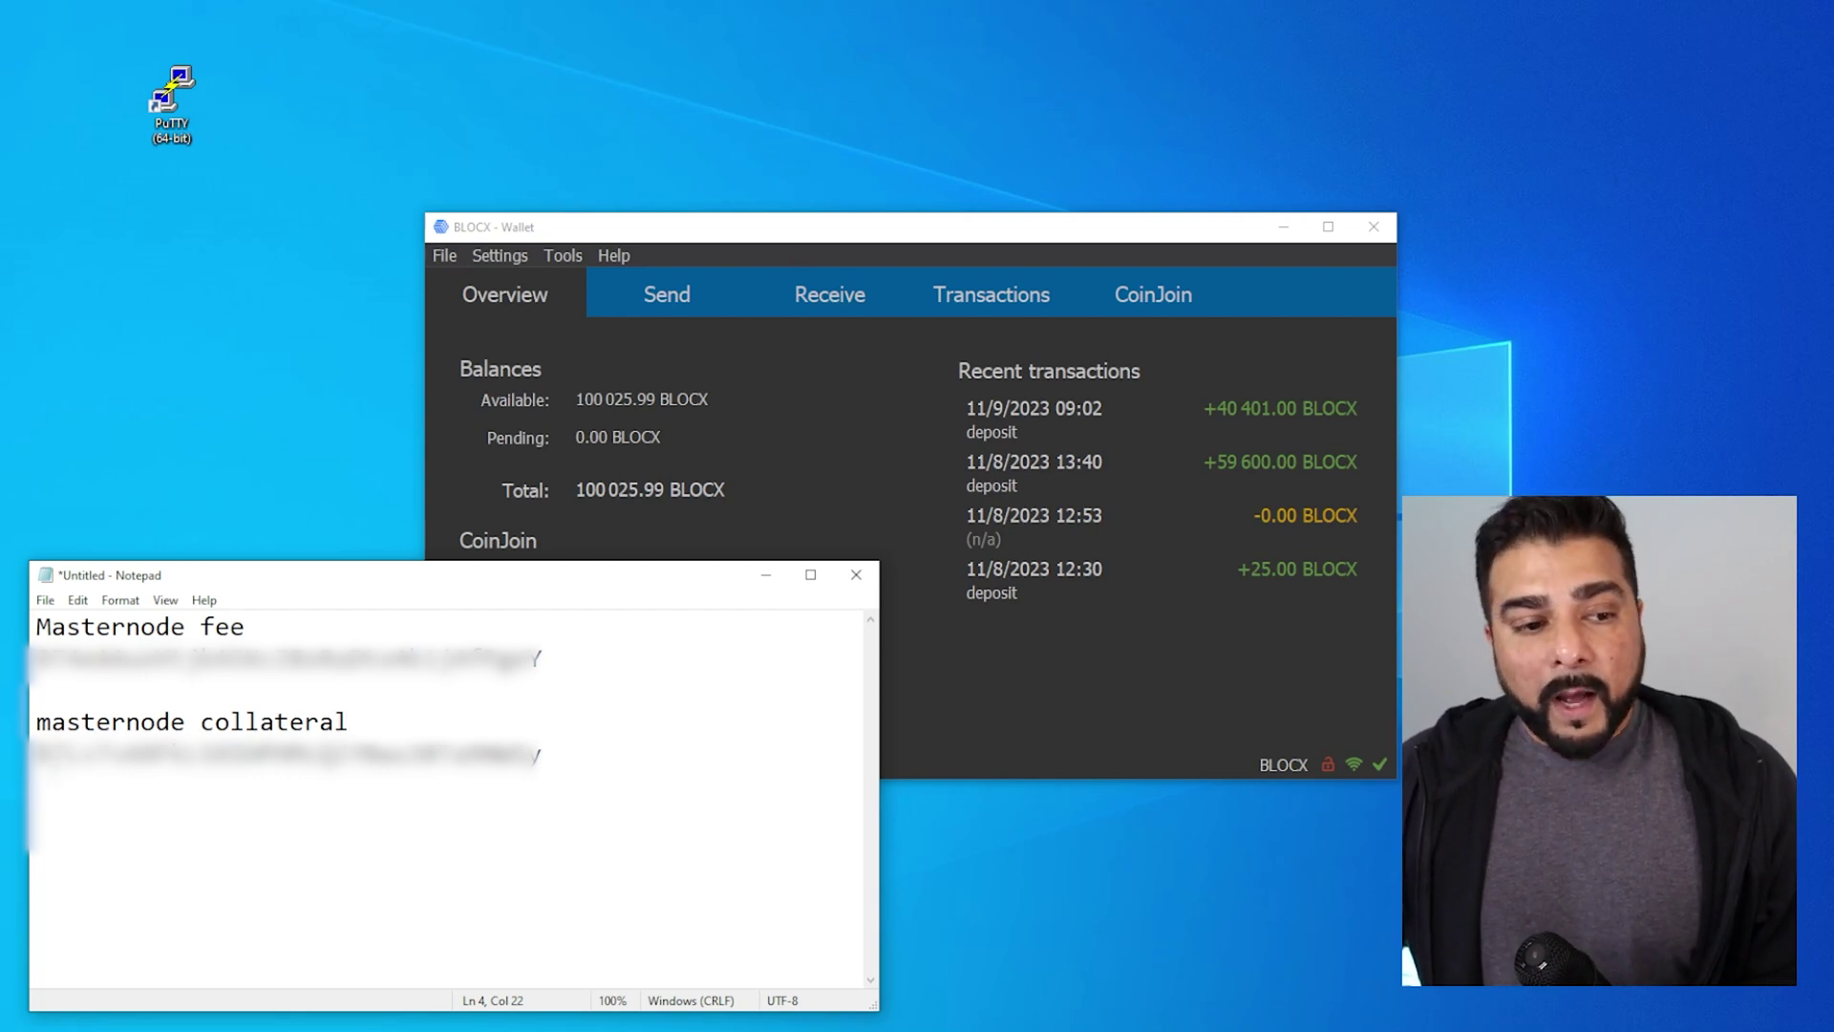
pyautogui.moveTo(36, 754); pyautogui.dragTo(544, 750)
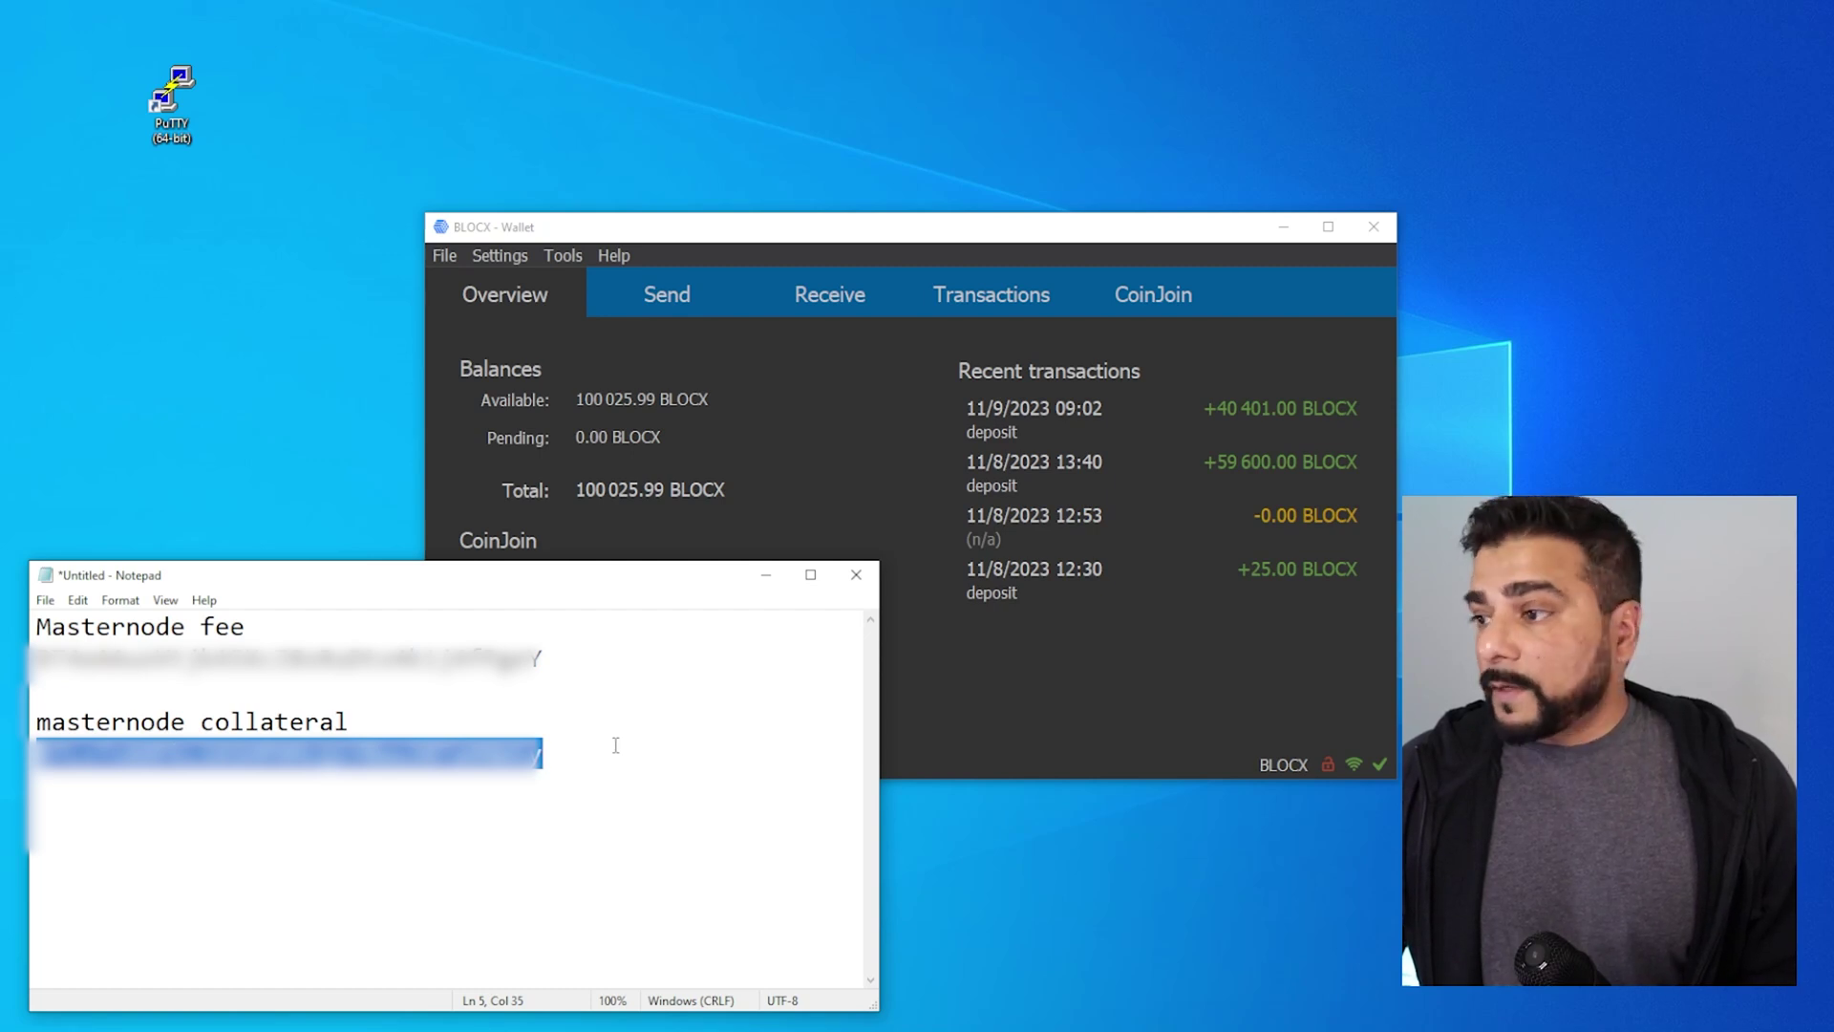
pyautogui.hotkey('ctrl', 'End')
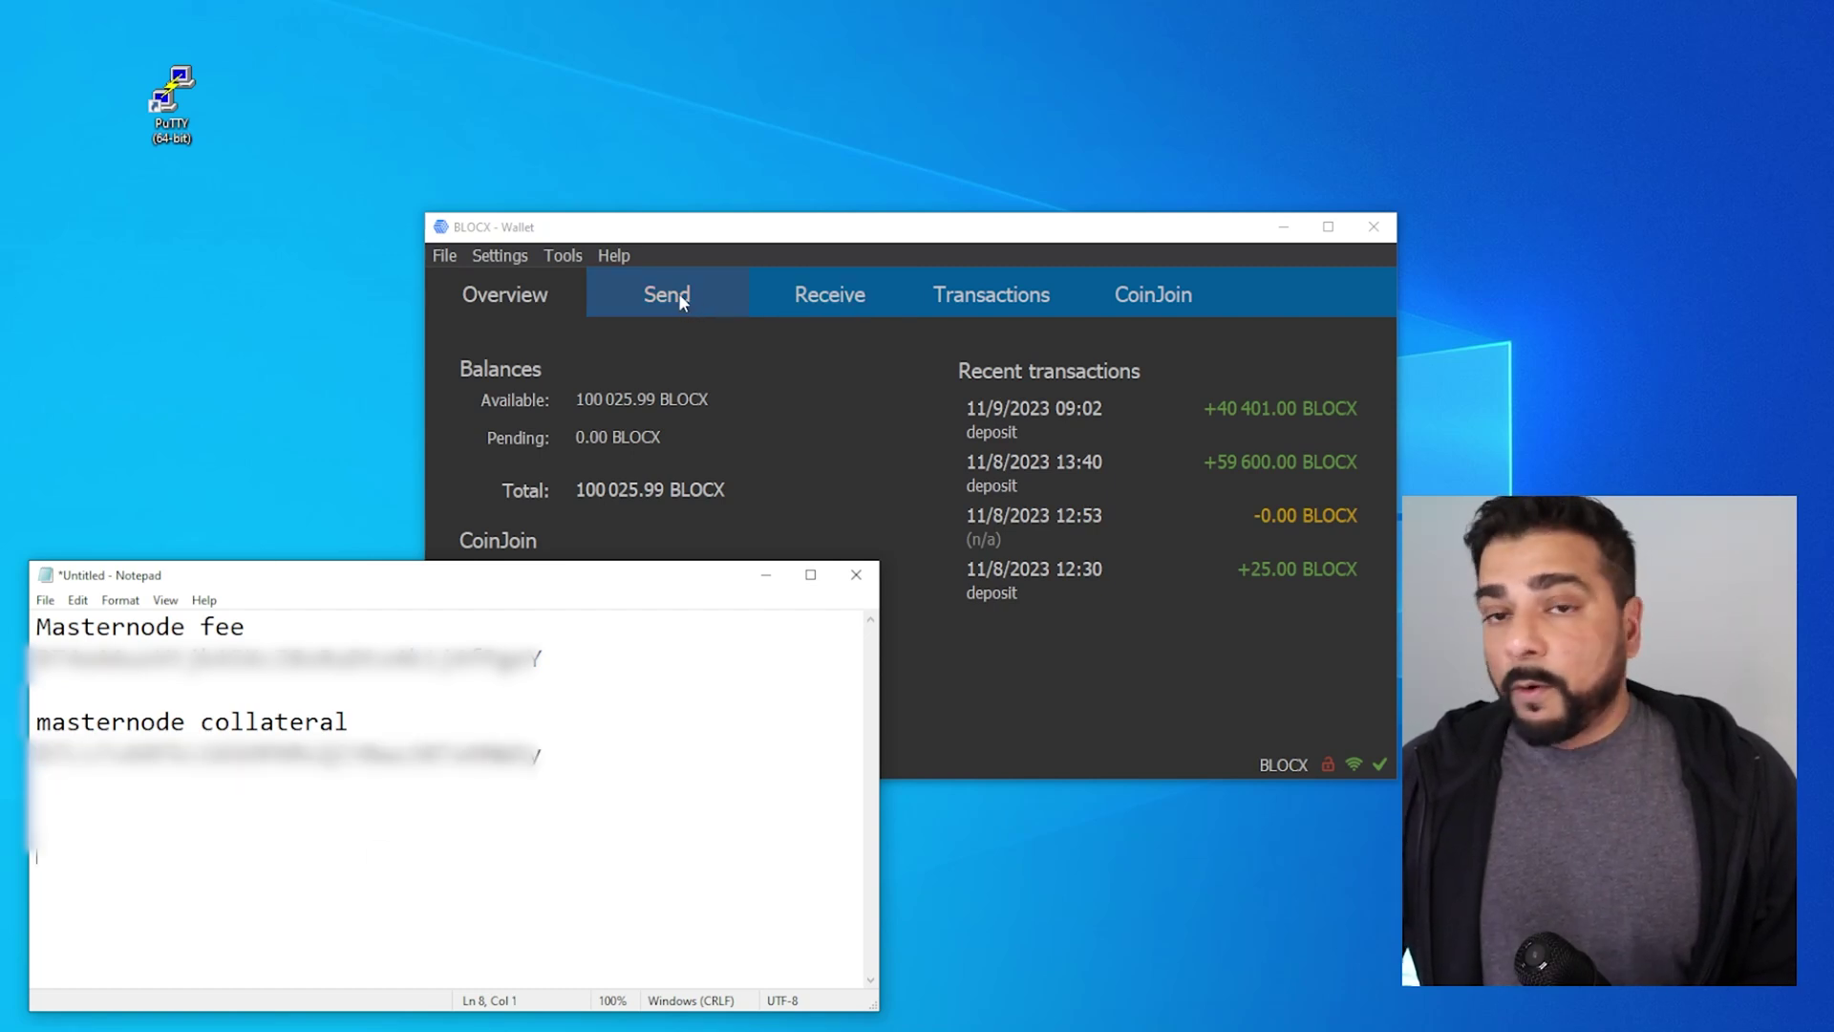
pyautogui.click(680, 243)
pyautogui.click(668, 296)
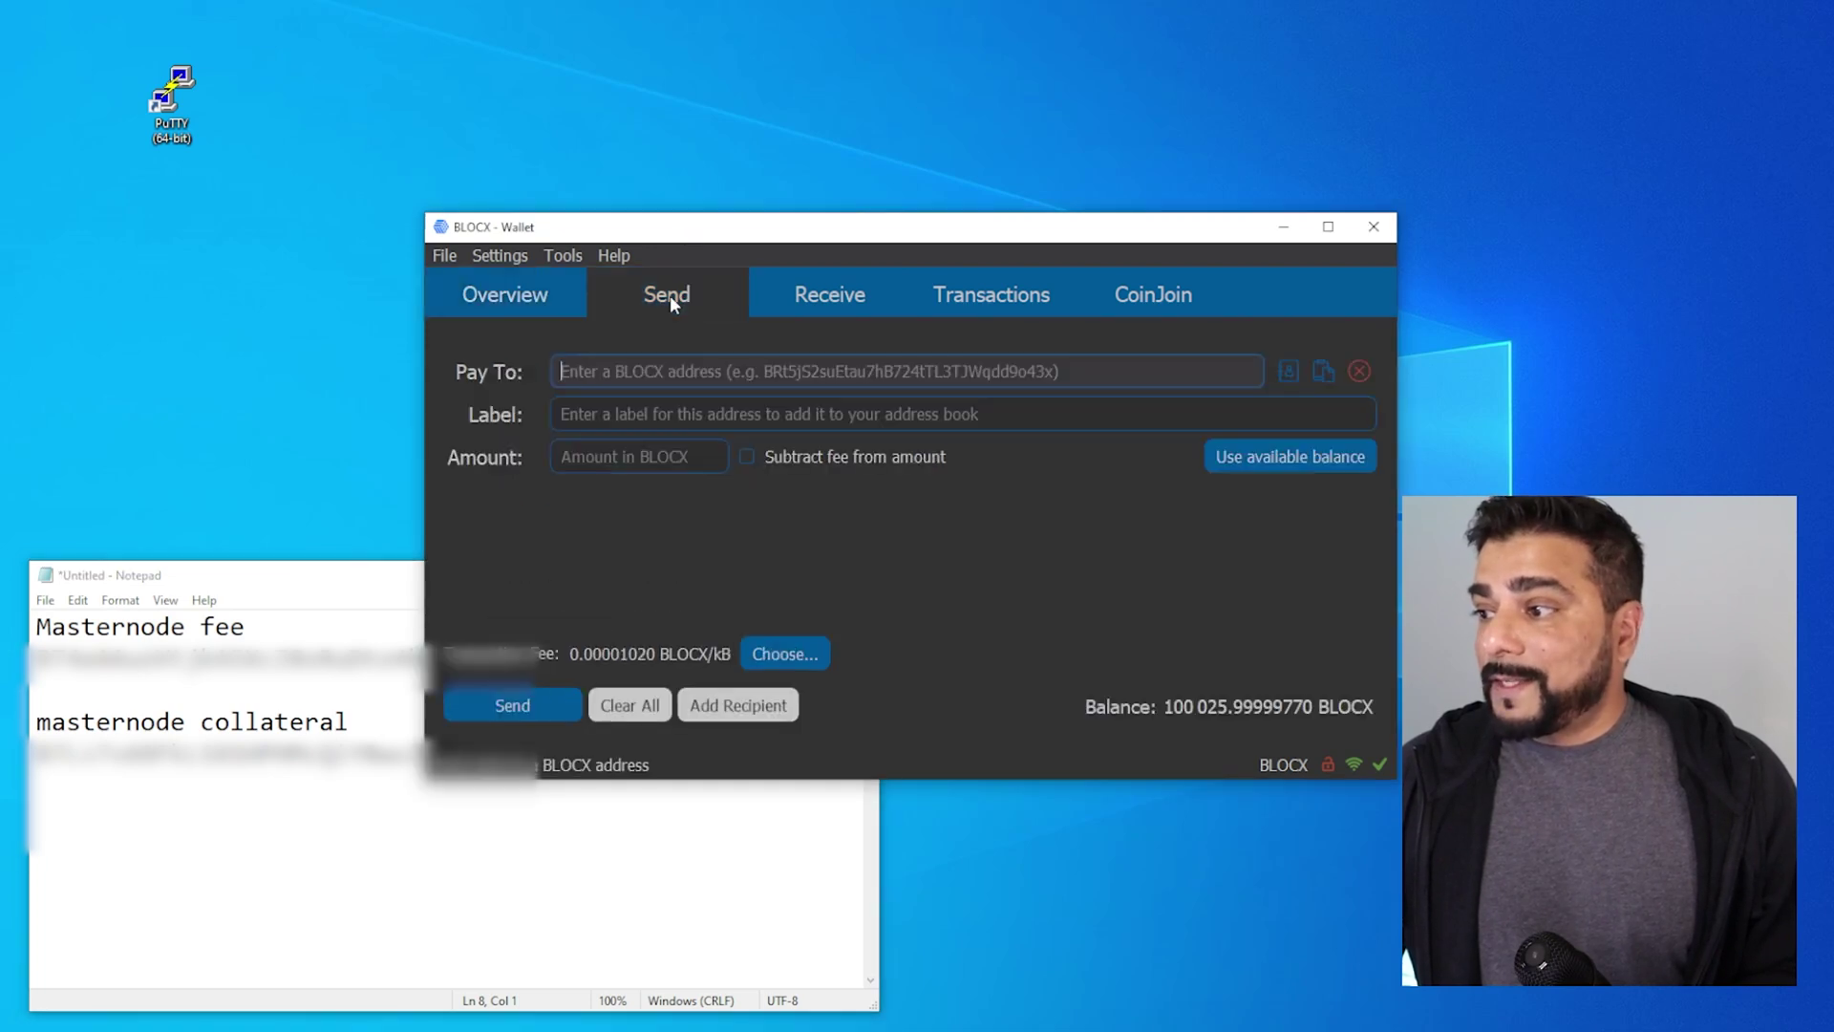
pyautogui.click(287, 754)
pyautogui.doubleClick(286, 755)
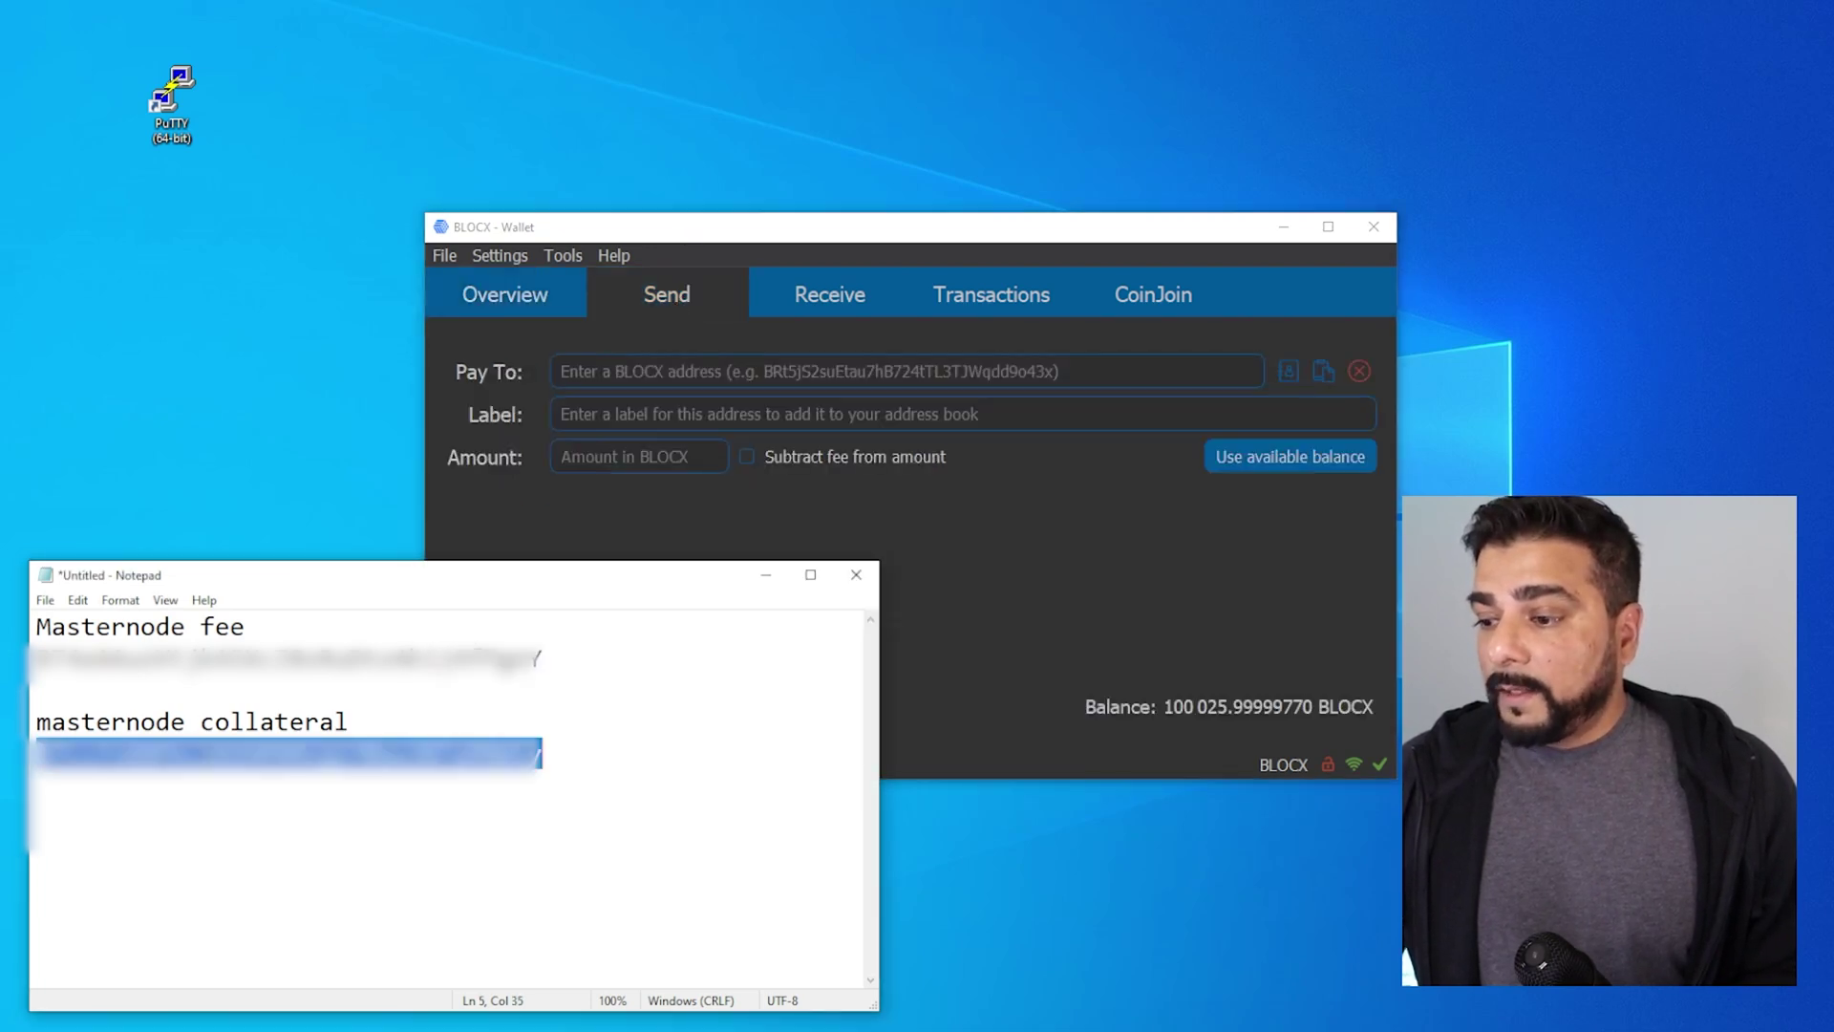
pyautogui.moveTo(287, 755); pyautogui.dragTo(621, 373)
pyautogui.click(621, 367)
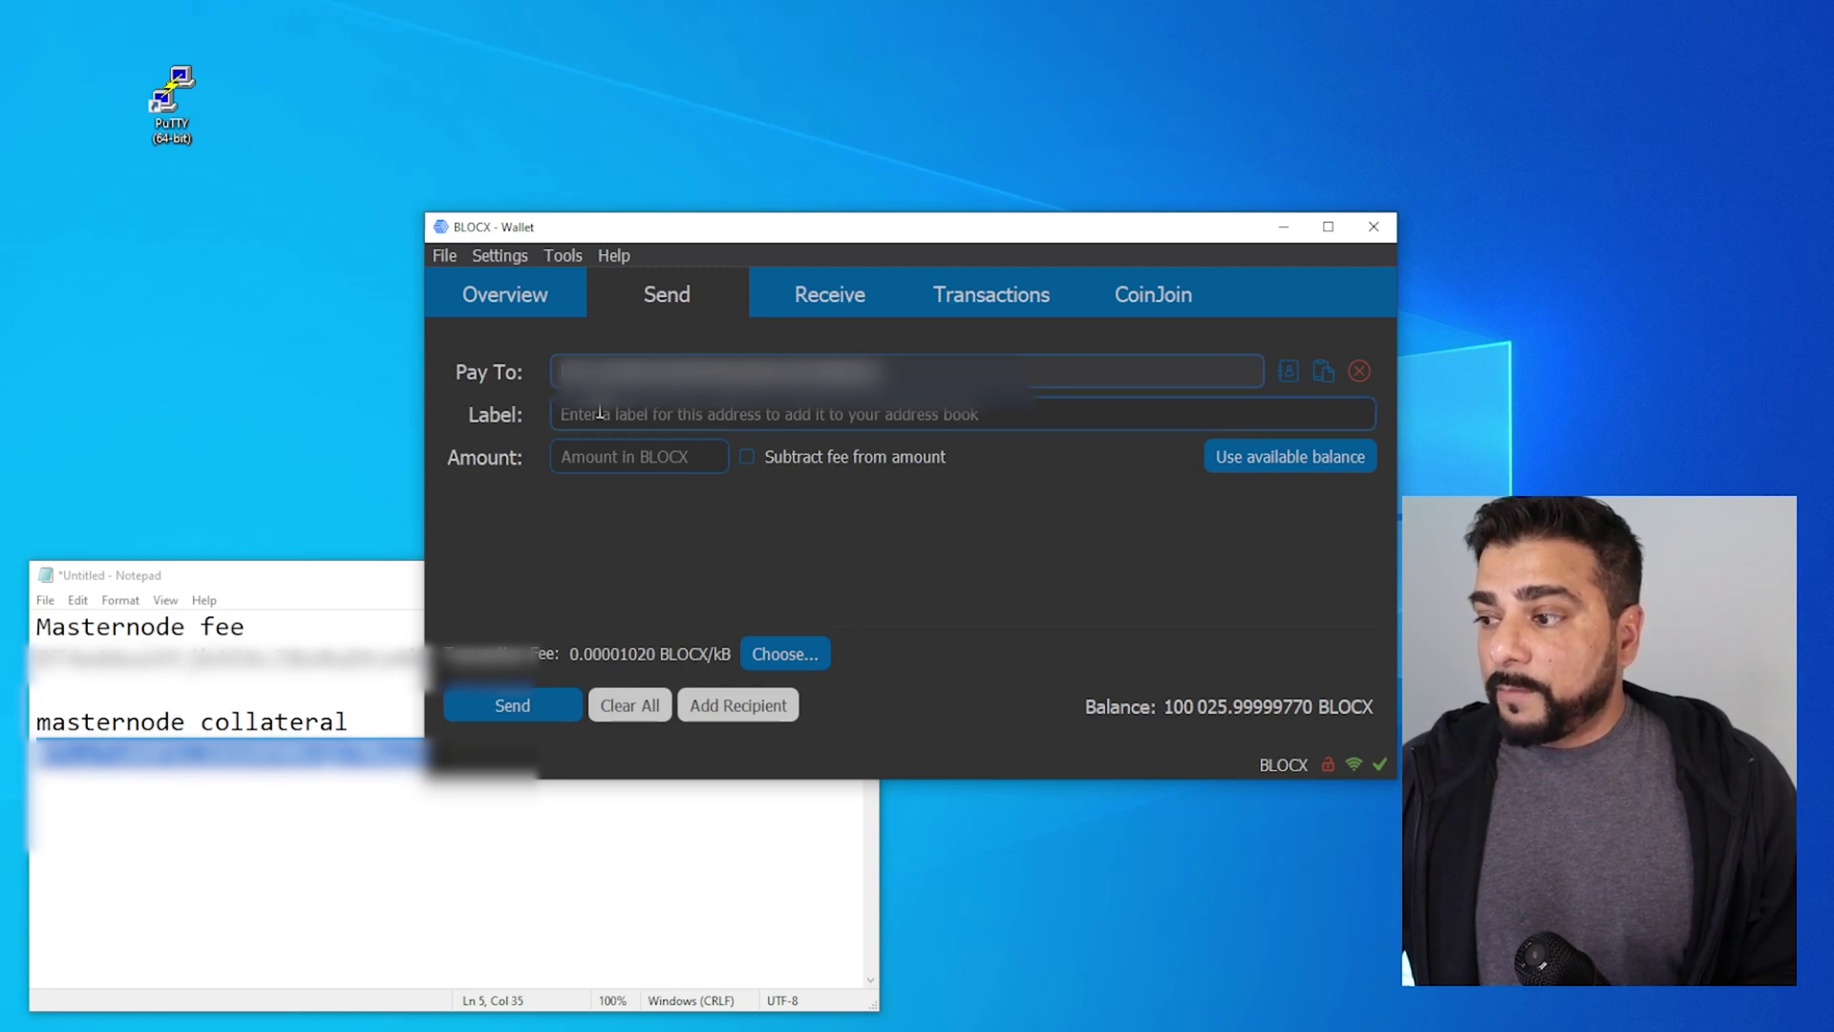
# Set the amount to 100000 BLOCX, send it to the collateral address and check the transaction's confirmations
pyautogui.click(684, 467)
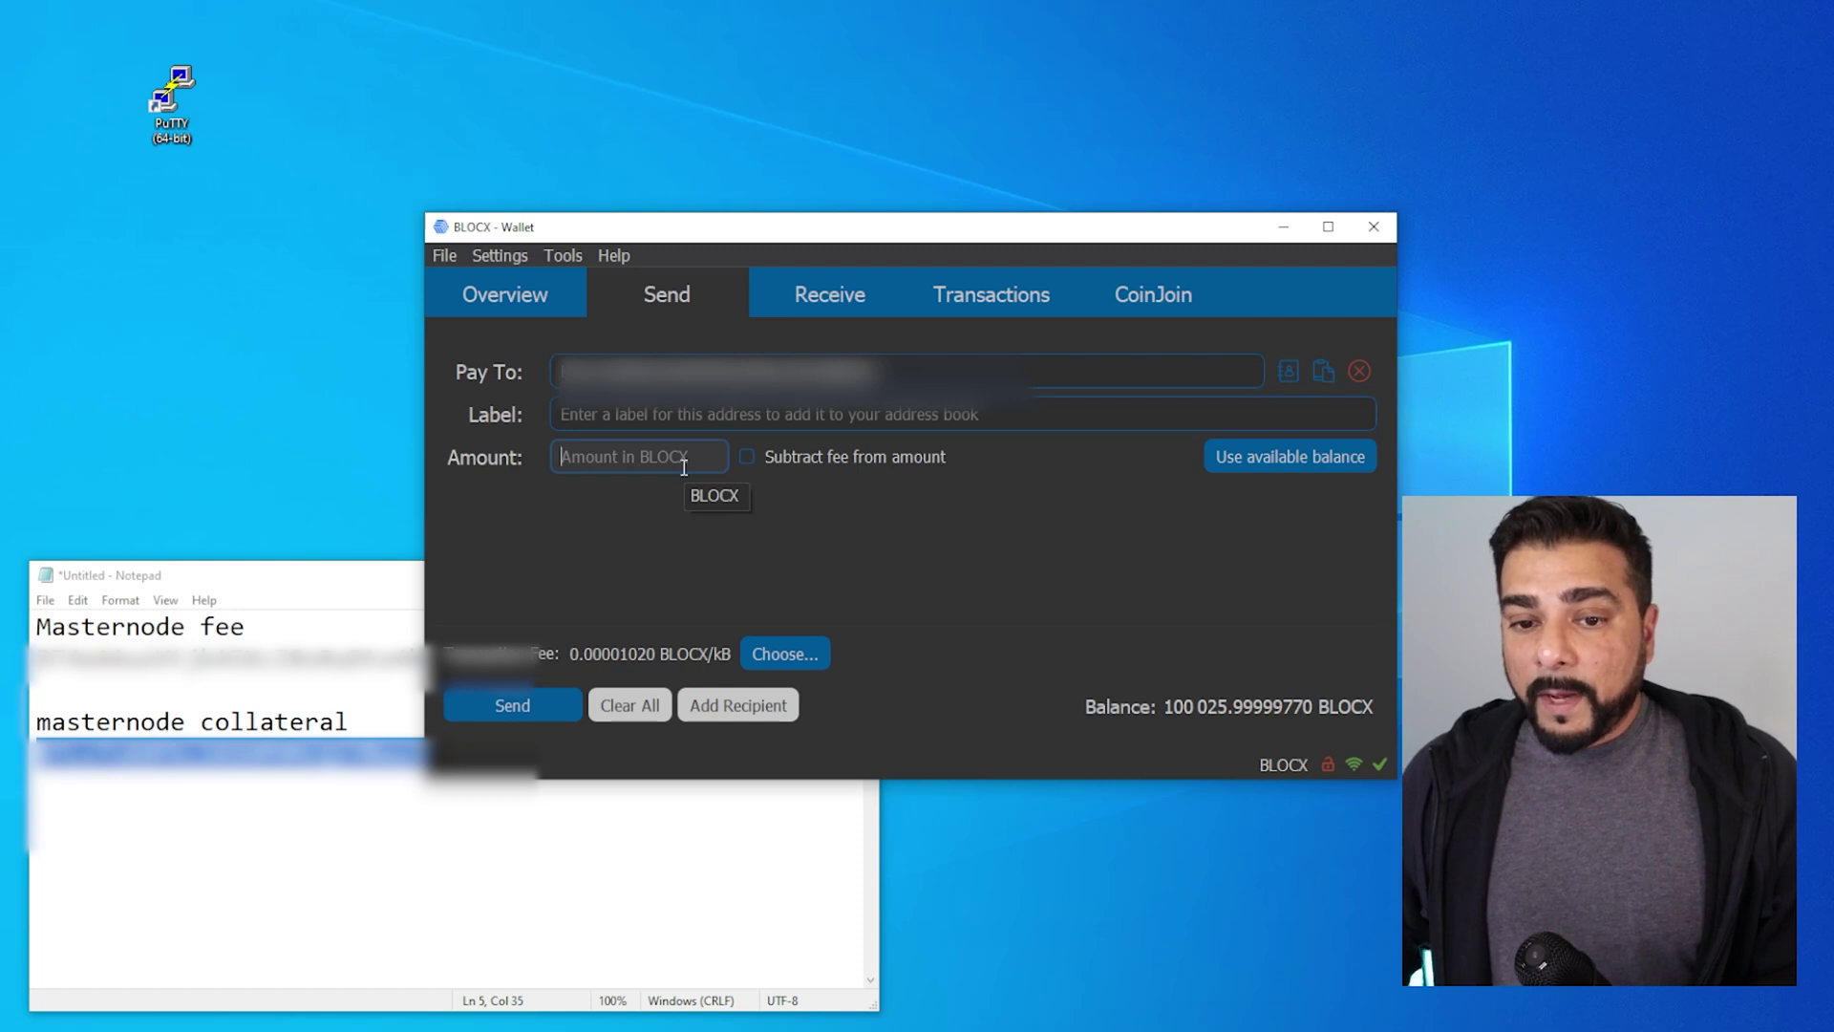
pyautogui.write('100000')
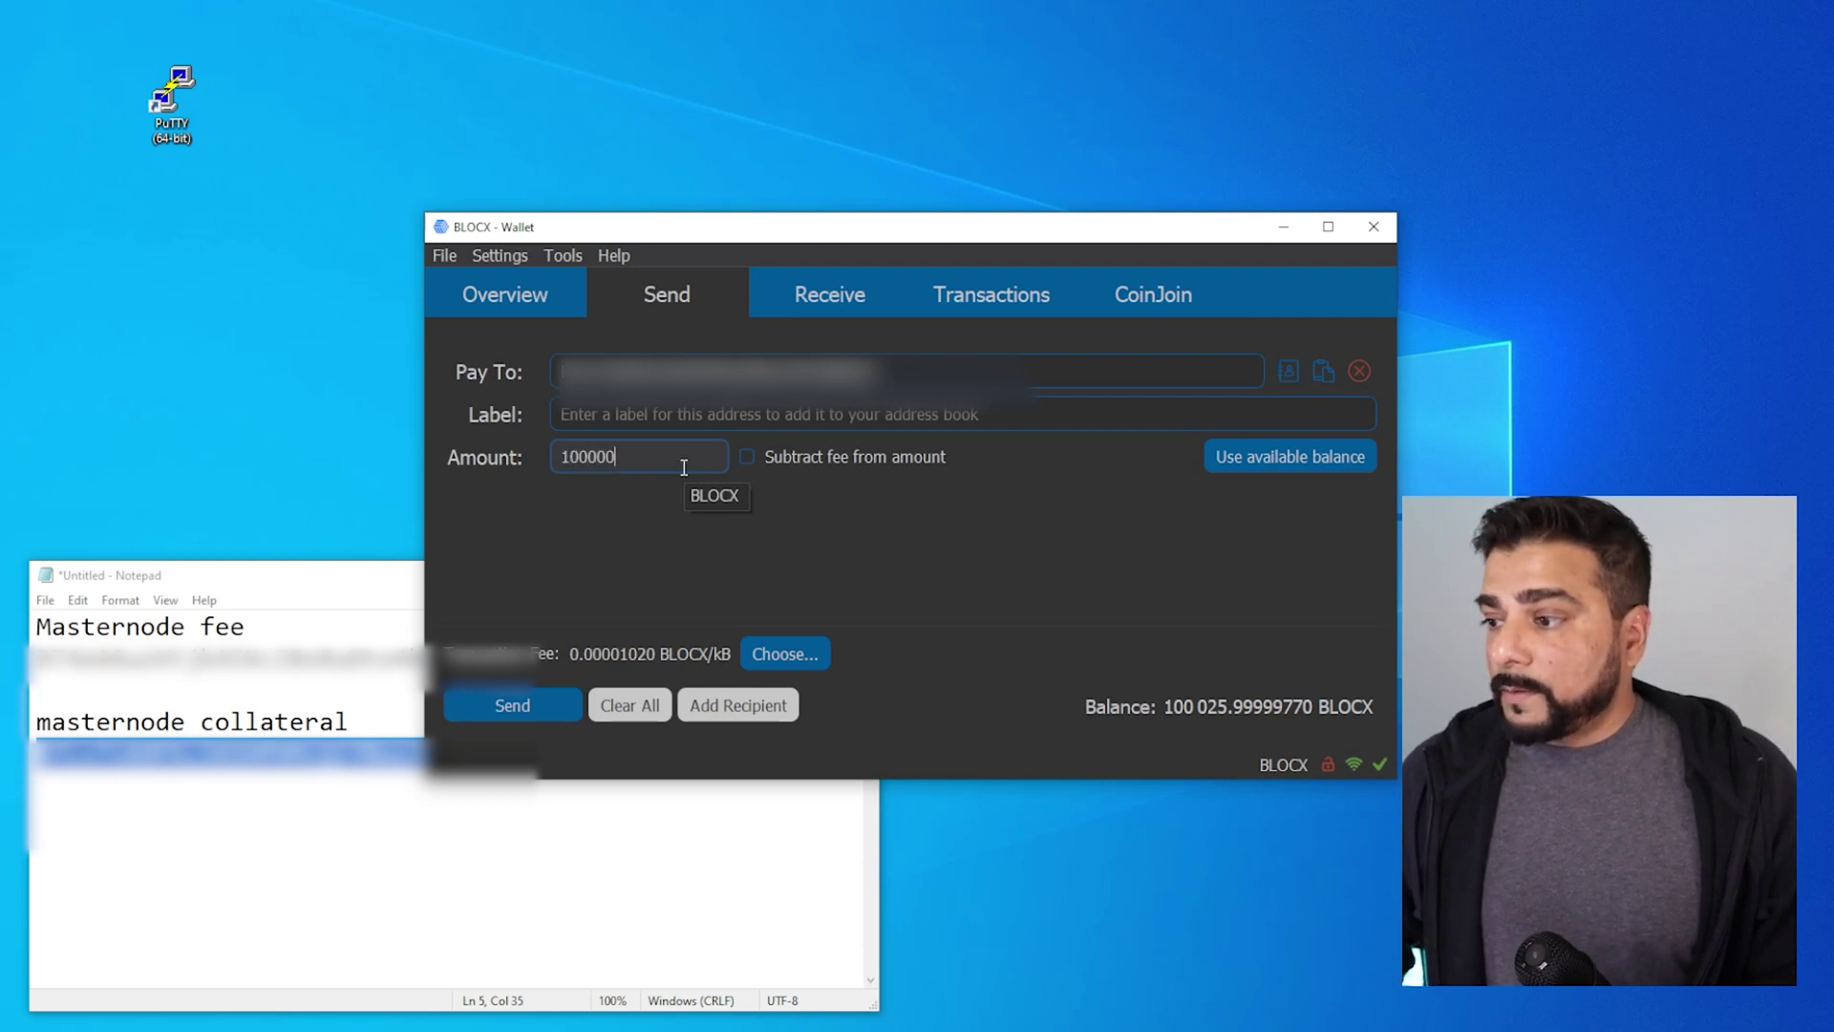
pyautogui.click(489, 703)
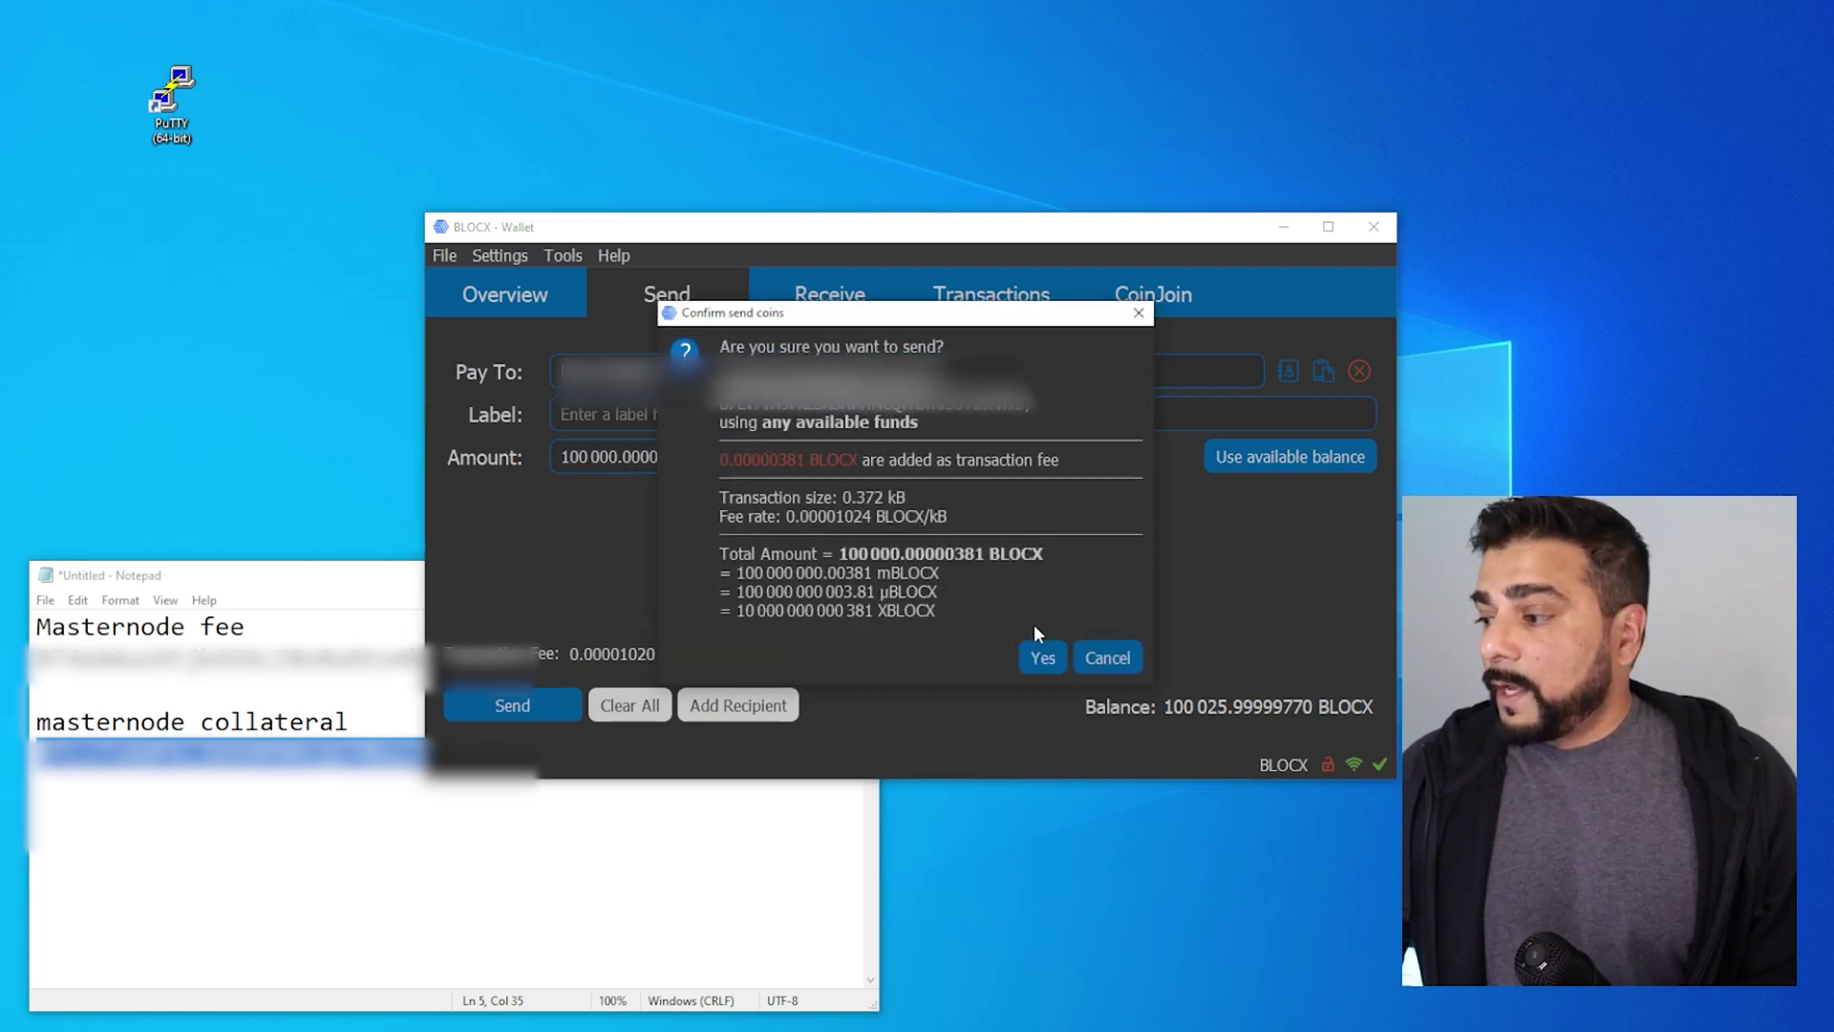
pyautogui.click(1040, 659)
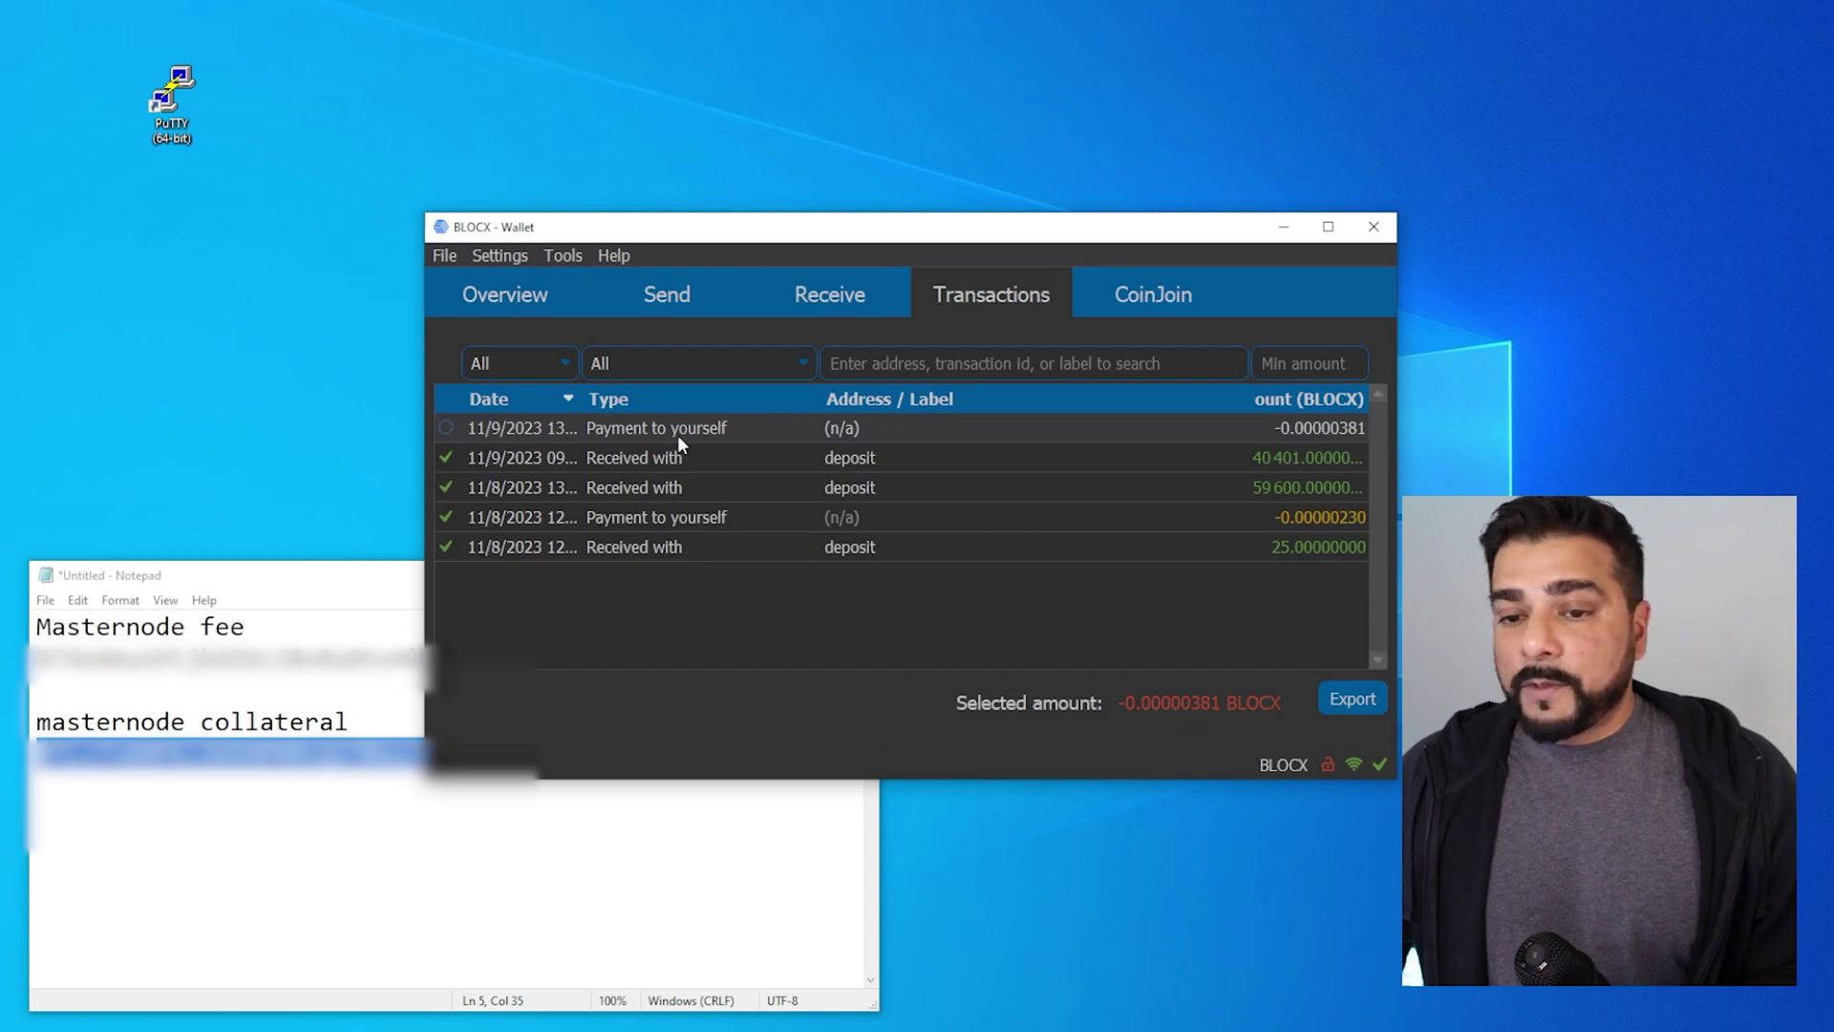
pyautogui.moveTo(450, 428)
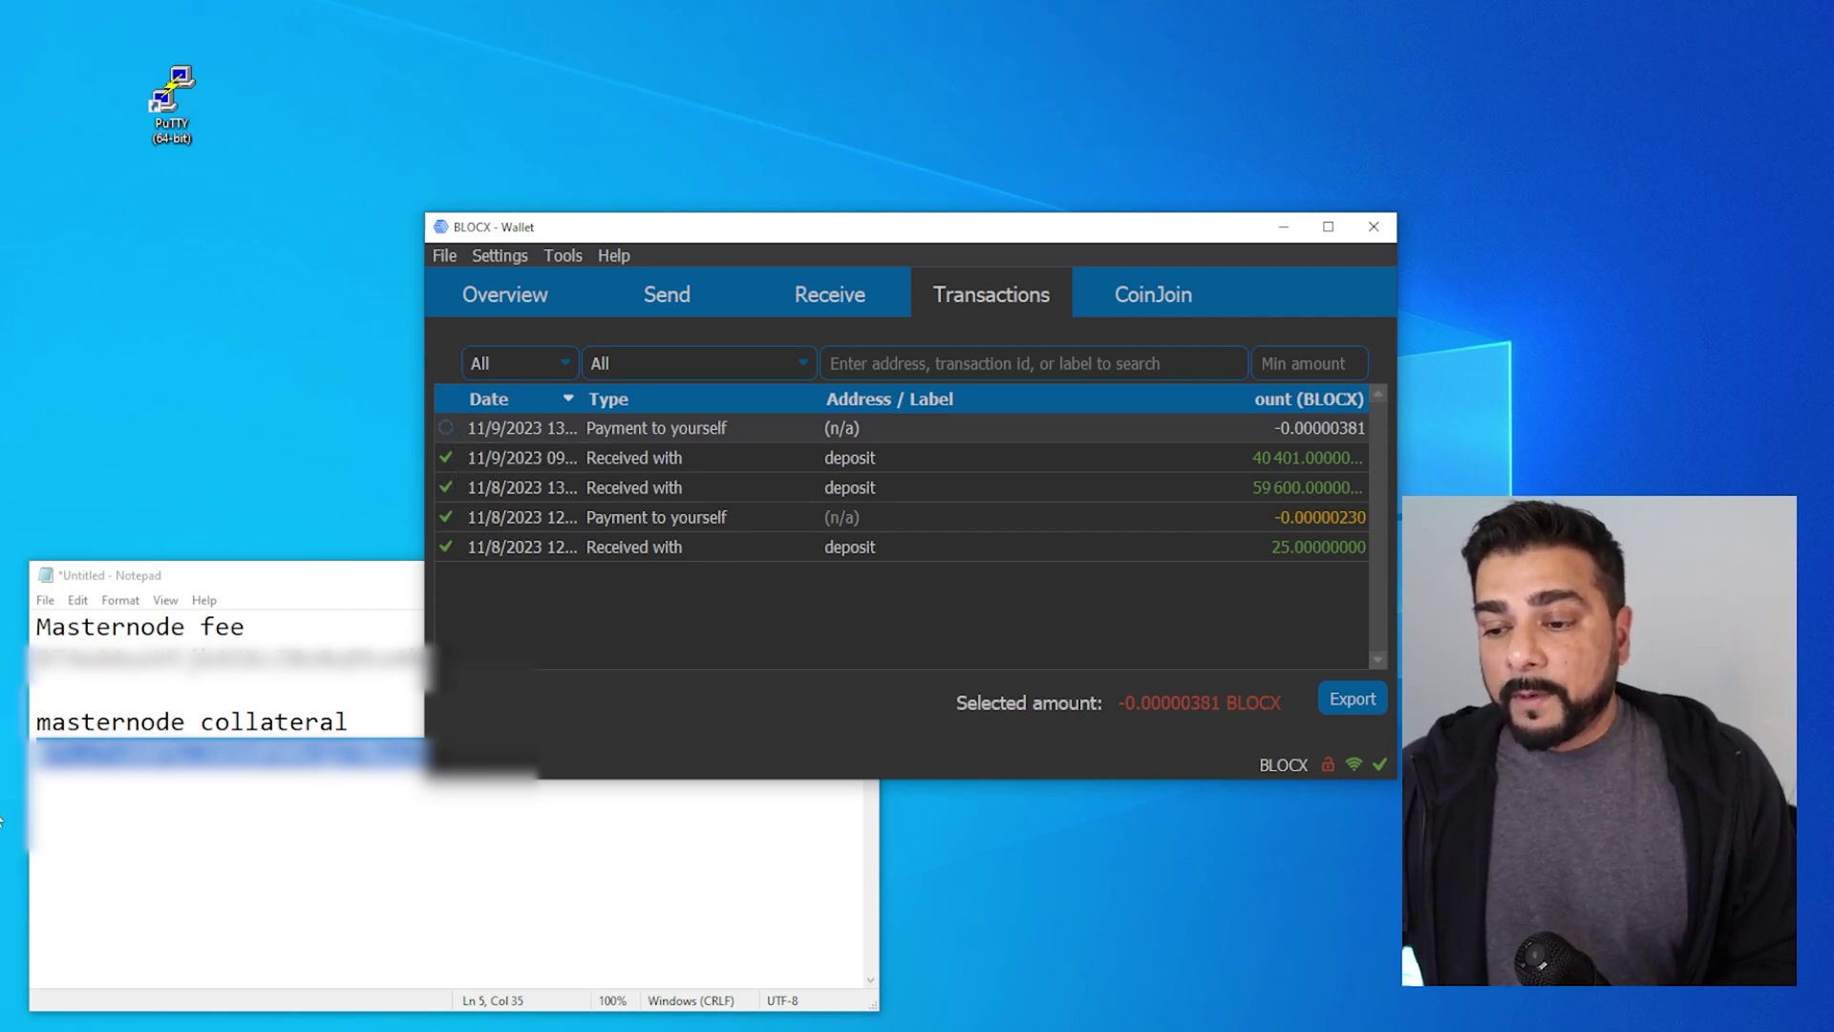
pyautogui.moveTo(484, 432)
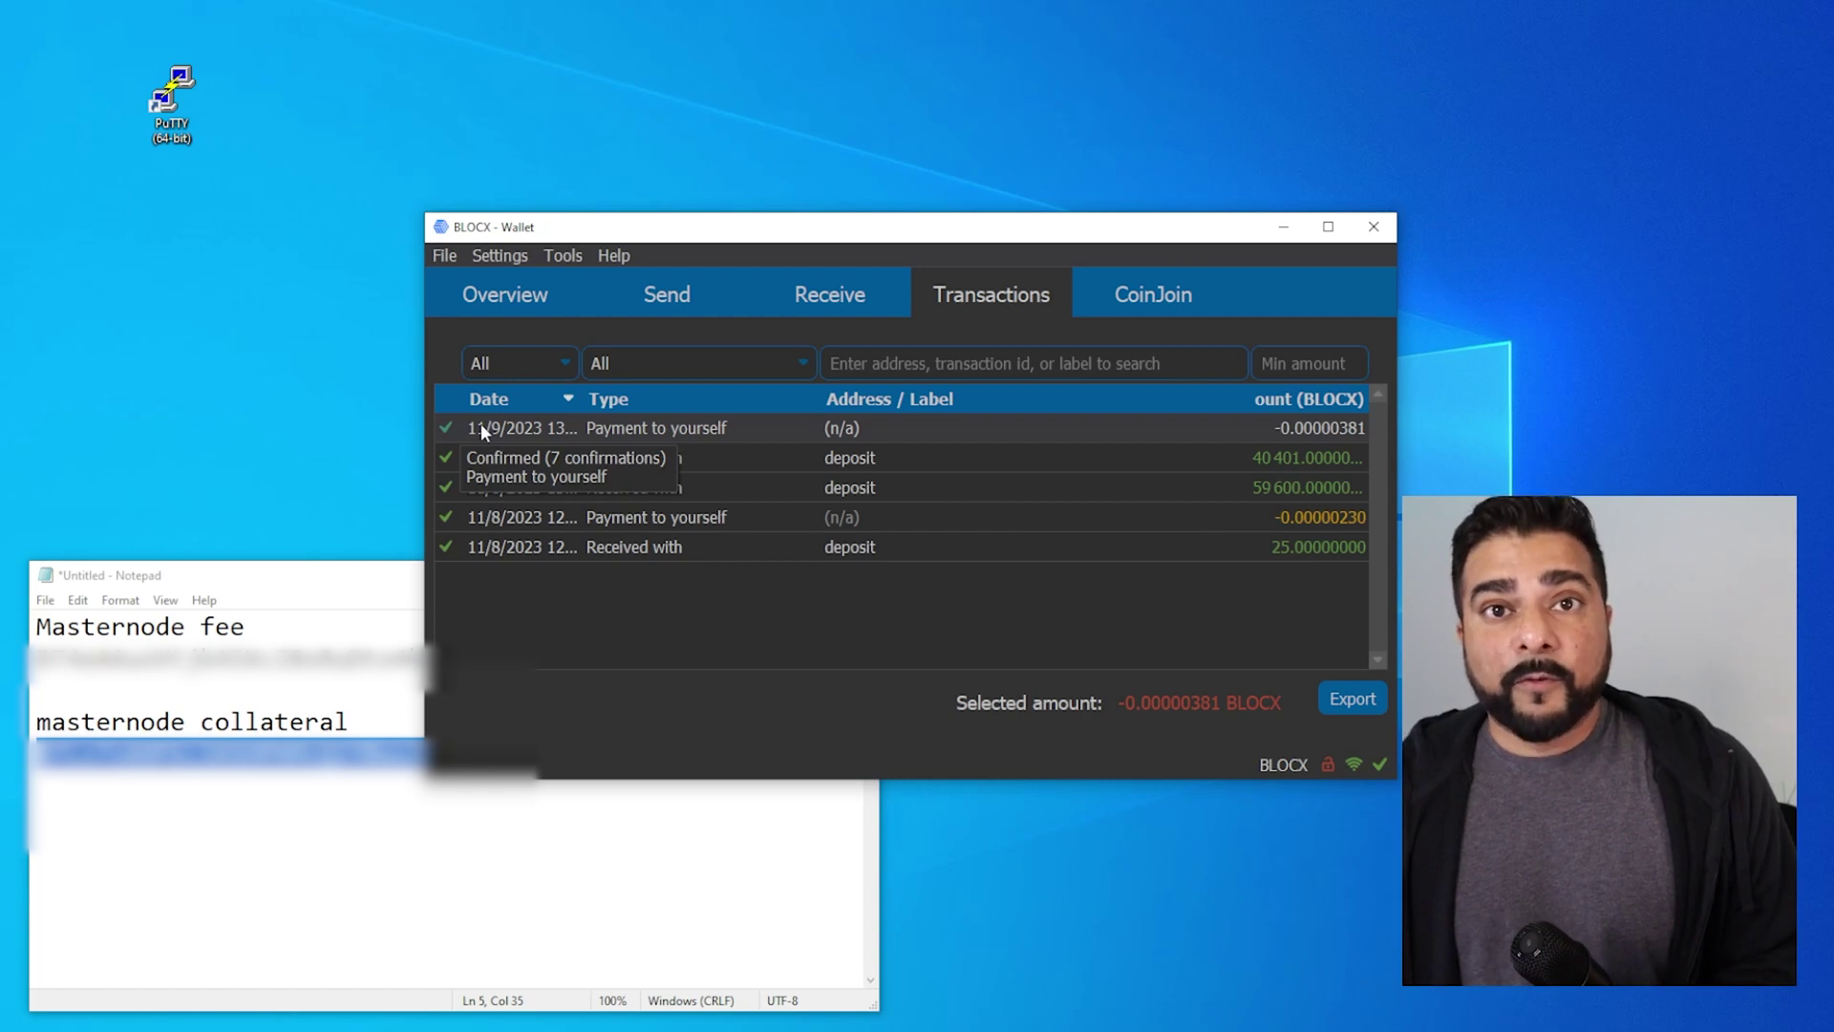
# Open the debug console and run the masternode outputs command
pyautogui.click(564, 256)
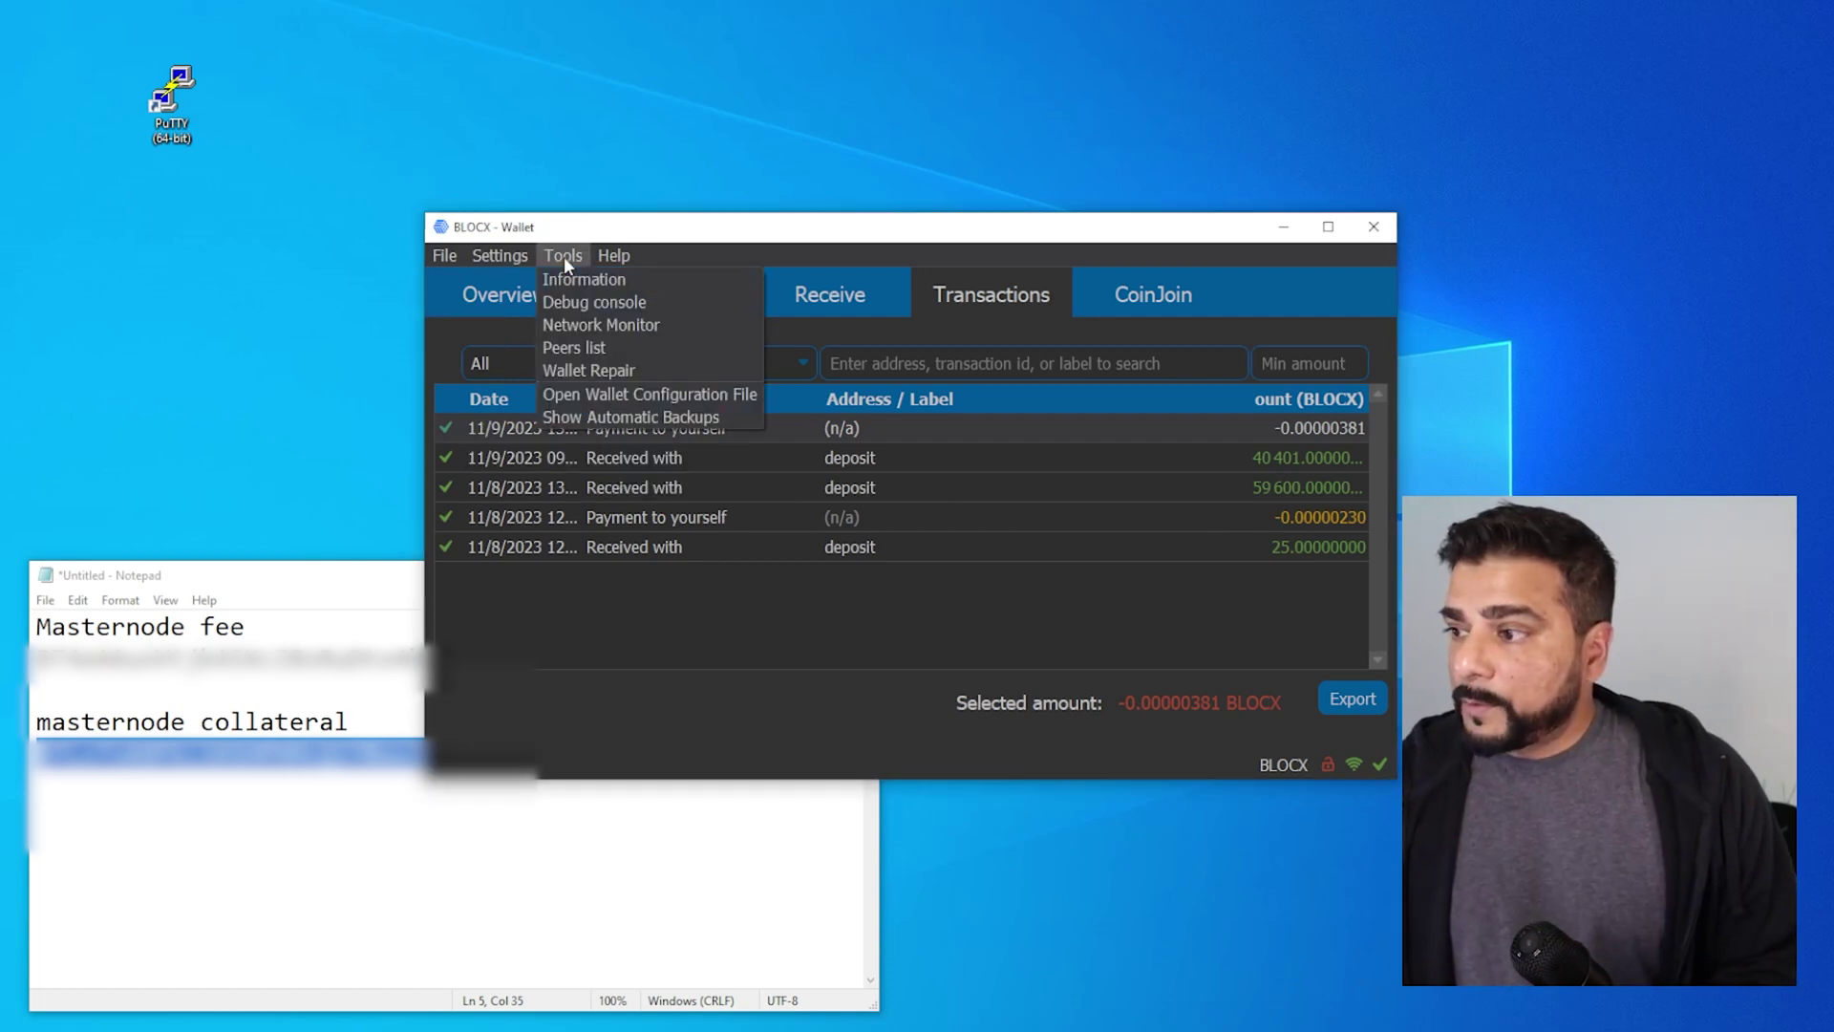
pyautogui.click(596, 303)
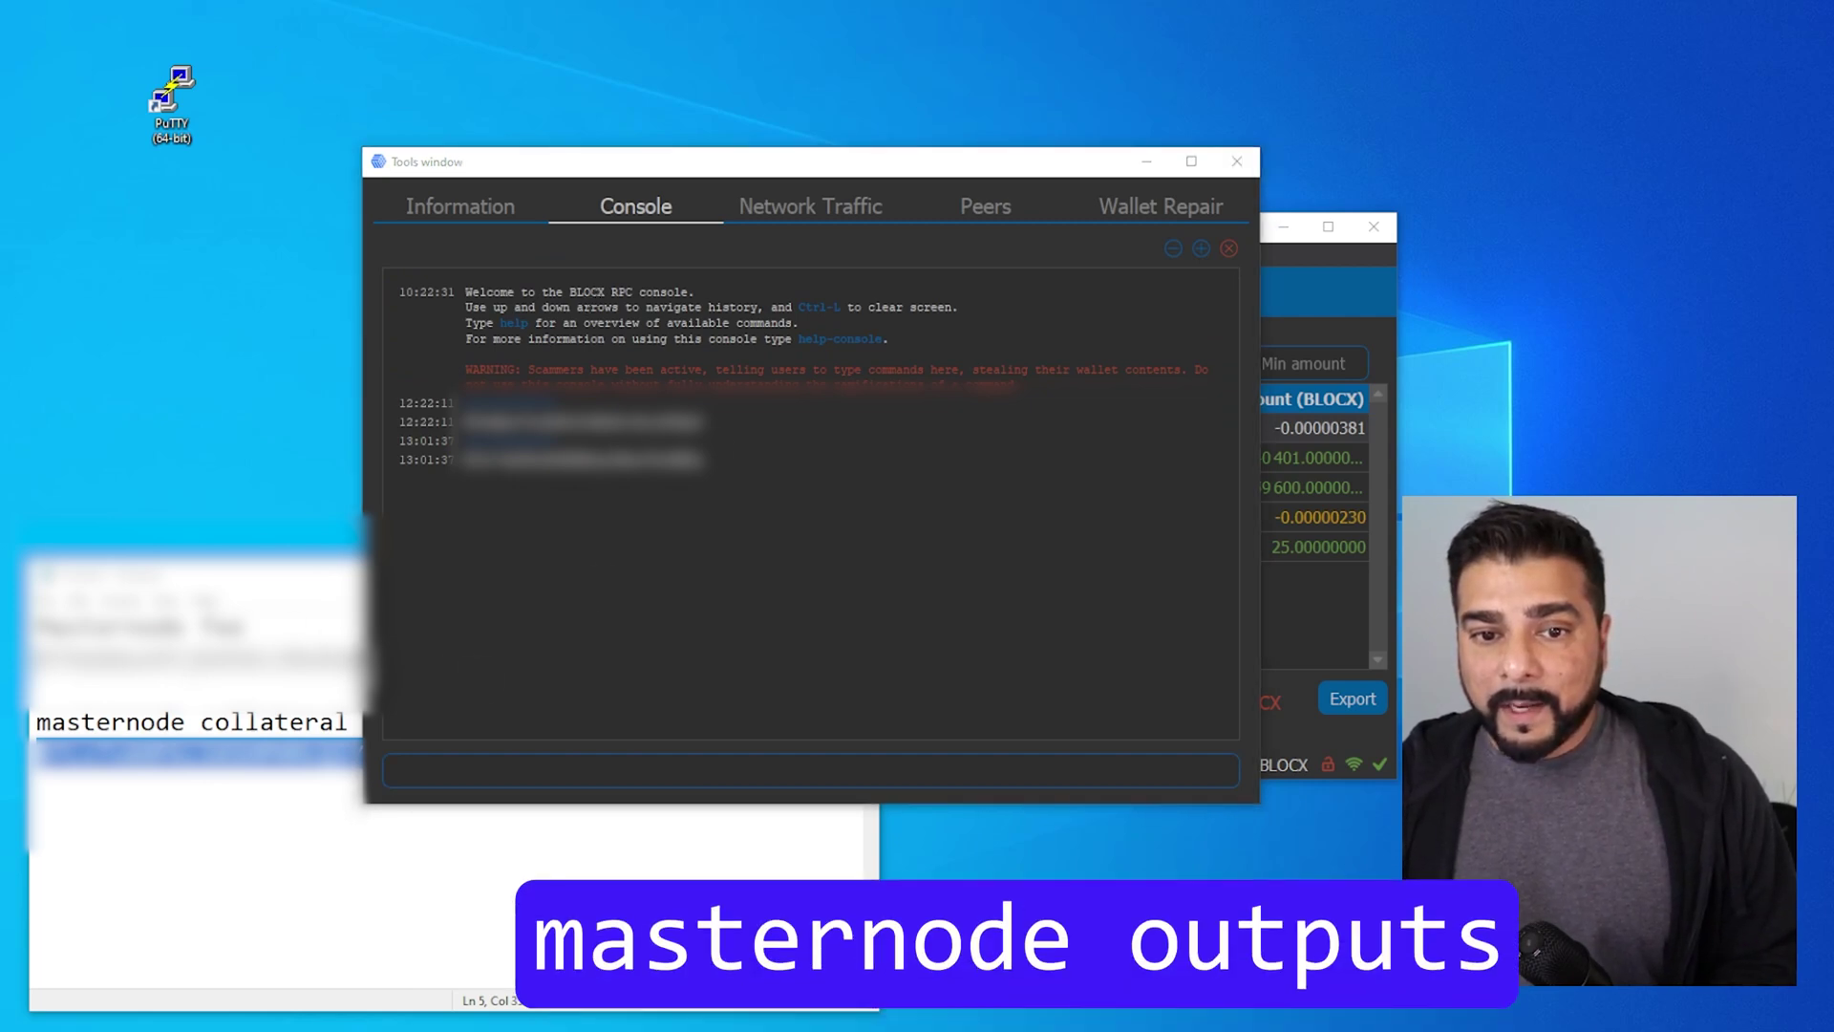
pyautogui.click(449, 770)
pyautogui.write('masternode outputs')
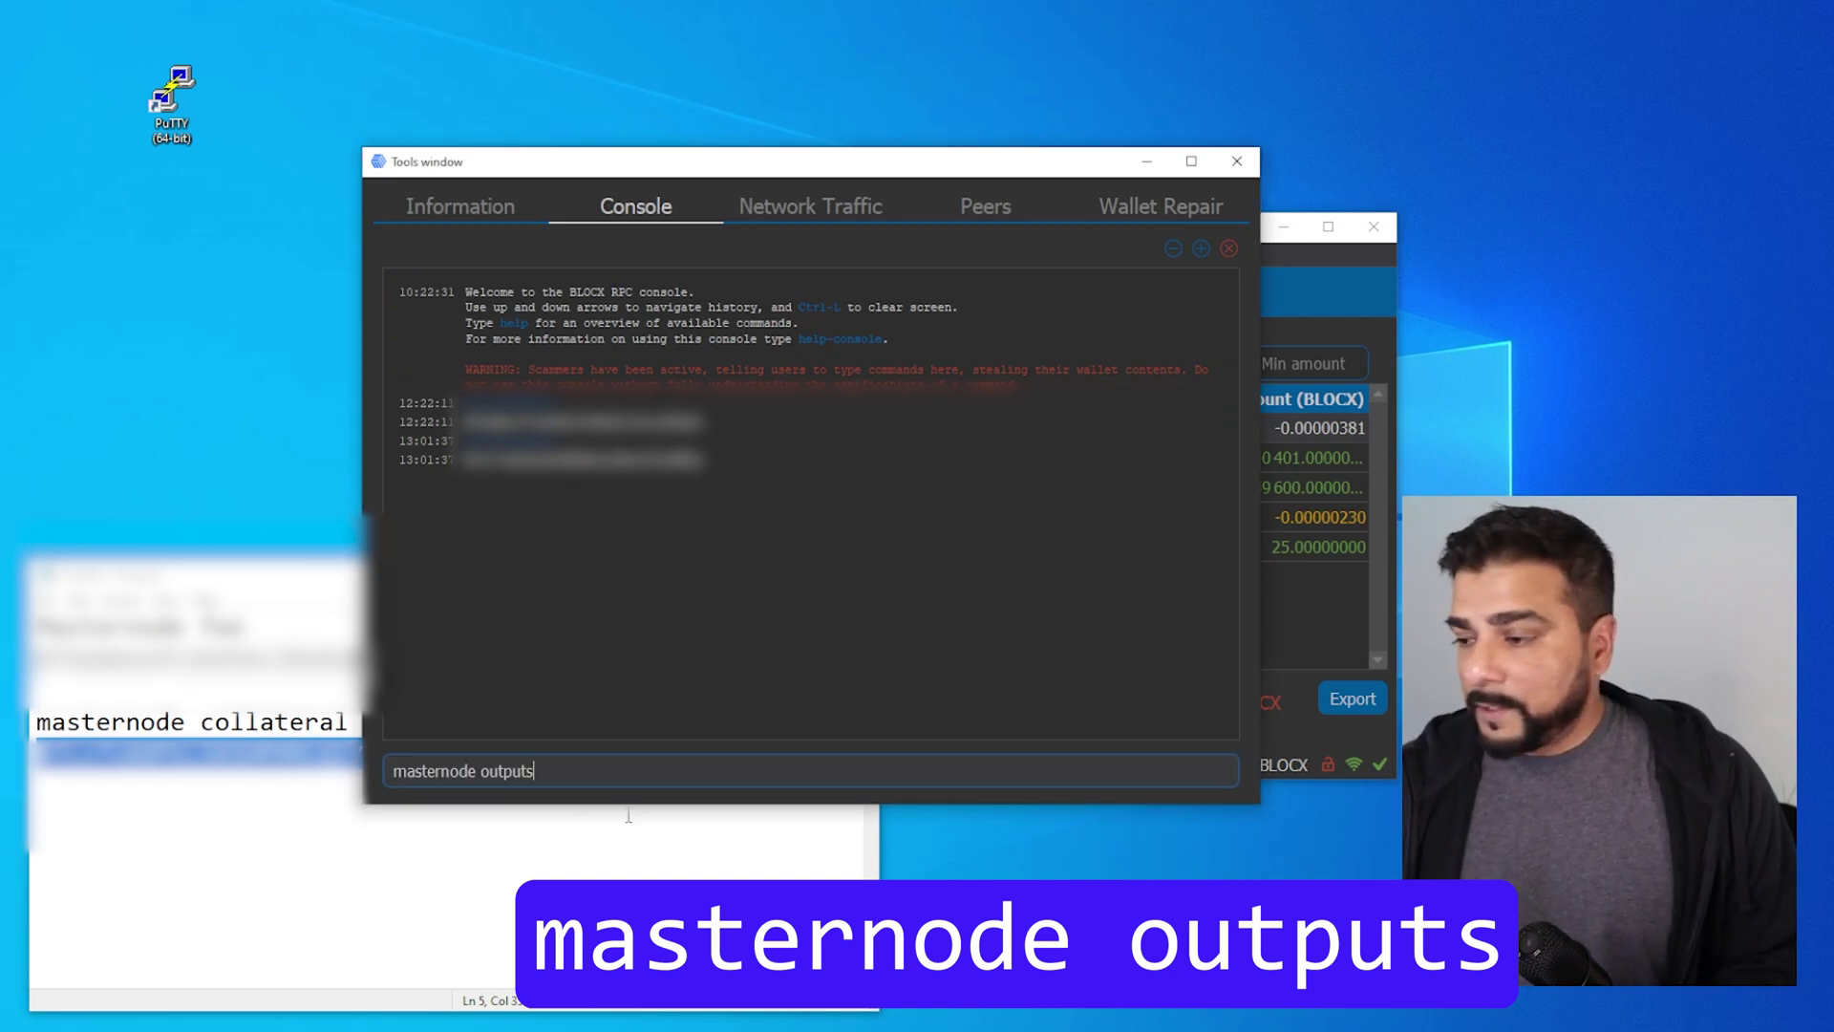
pyautogui.press('Return')
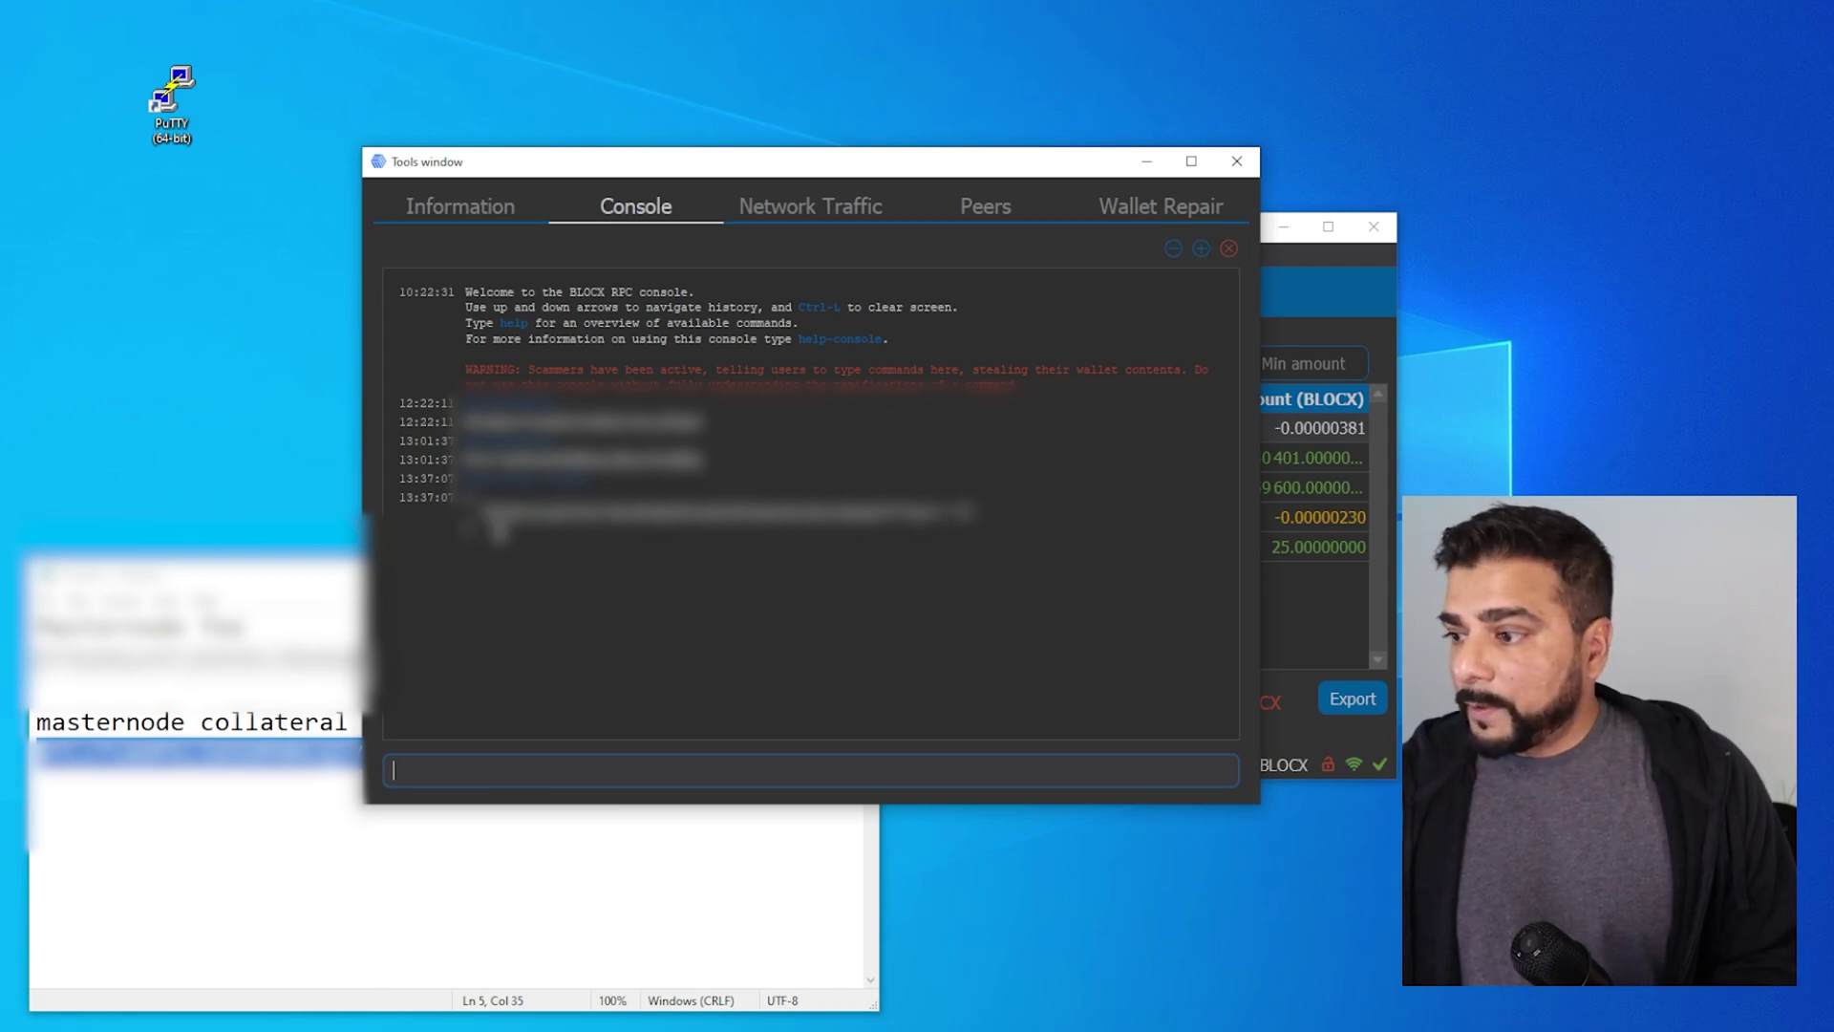
# Copy the masternode outputs command and its result into Notepad below the collateral address, and return to the console
pyautogui.doubleClick(477, 513)
pyautogui.moveTo(470, 513); pyautogui.dragTo(398, 476)
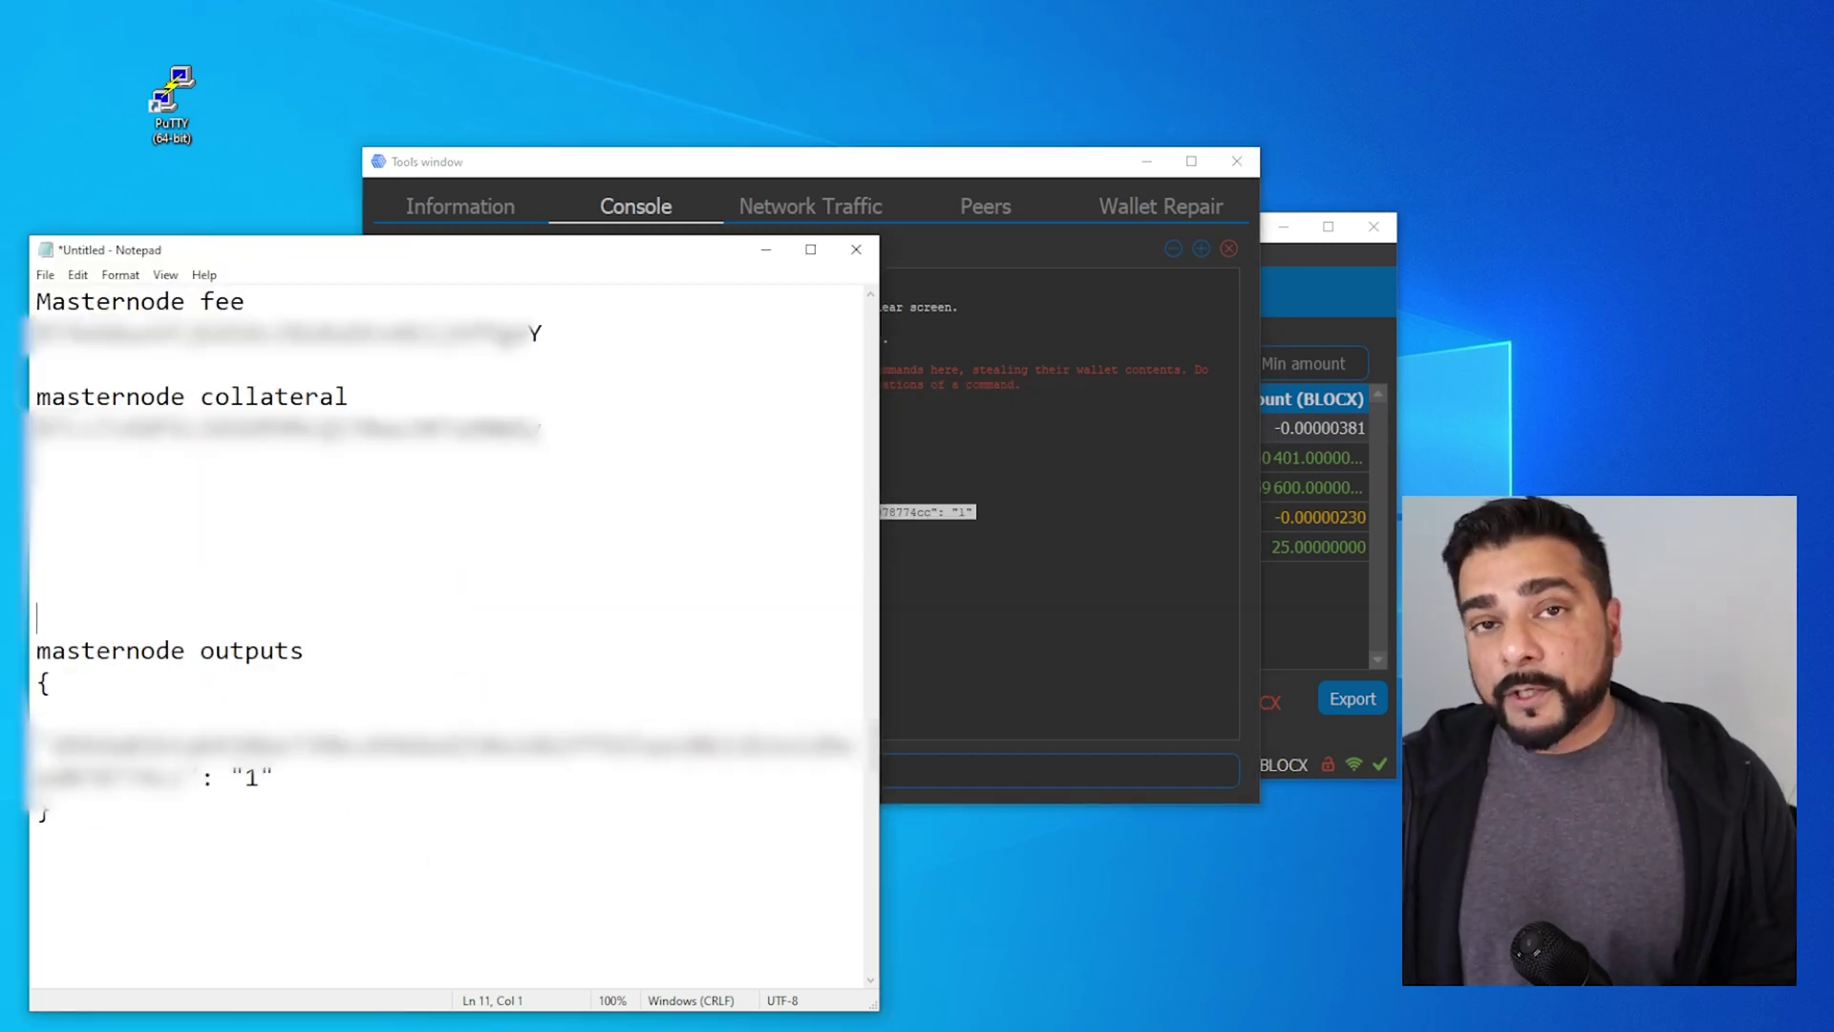
pyautogui.hotkey('alt', 'Tab')
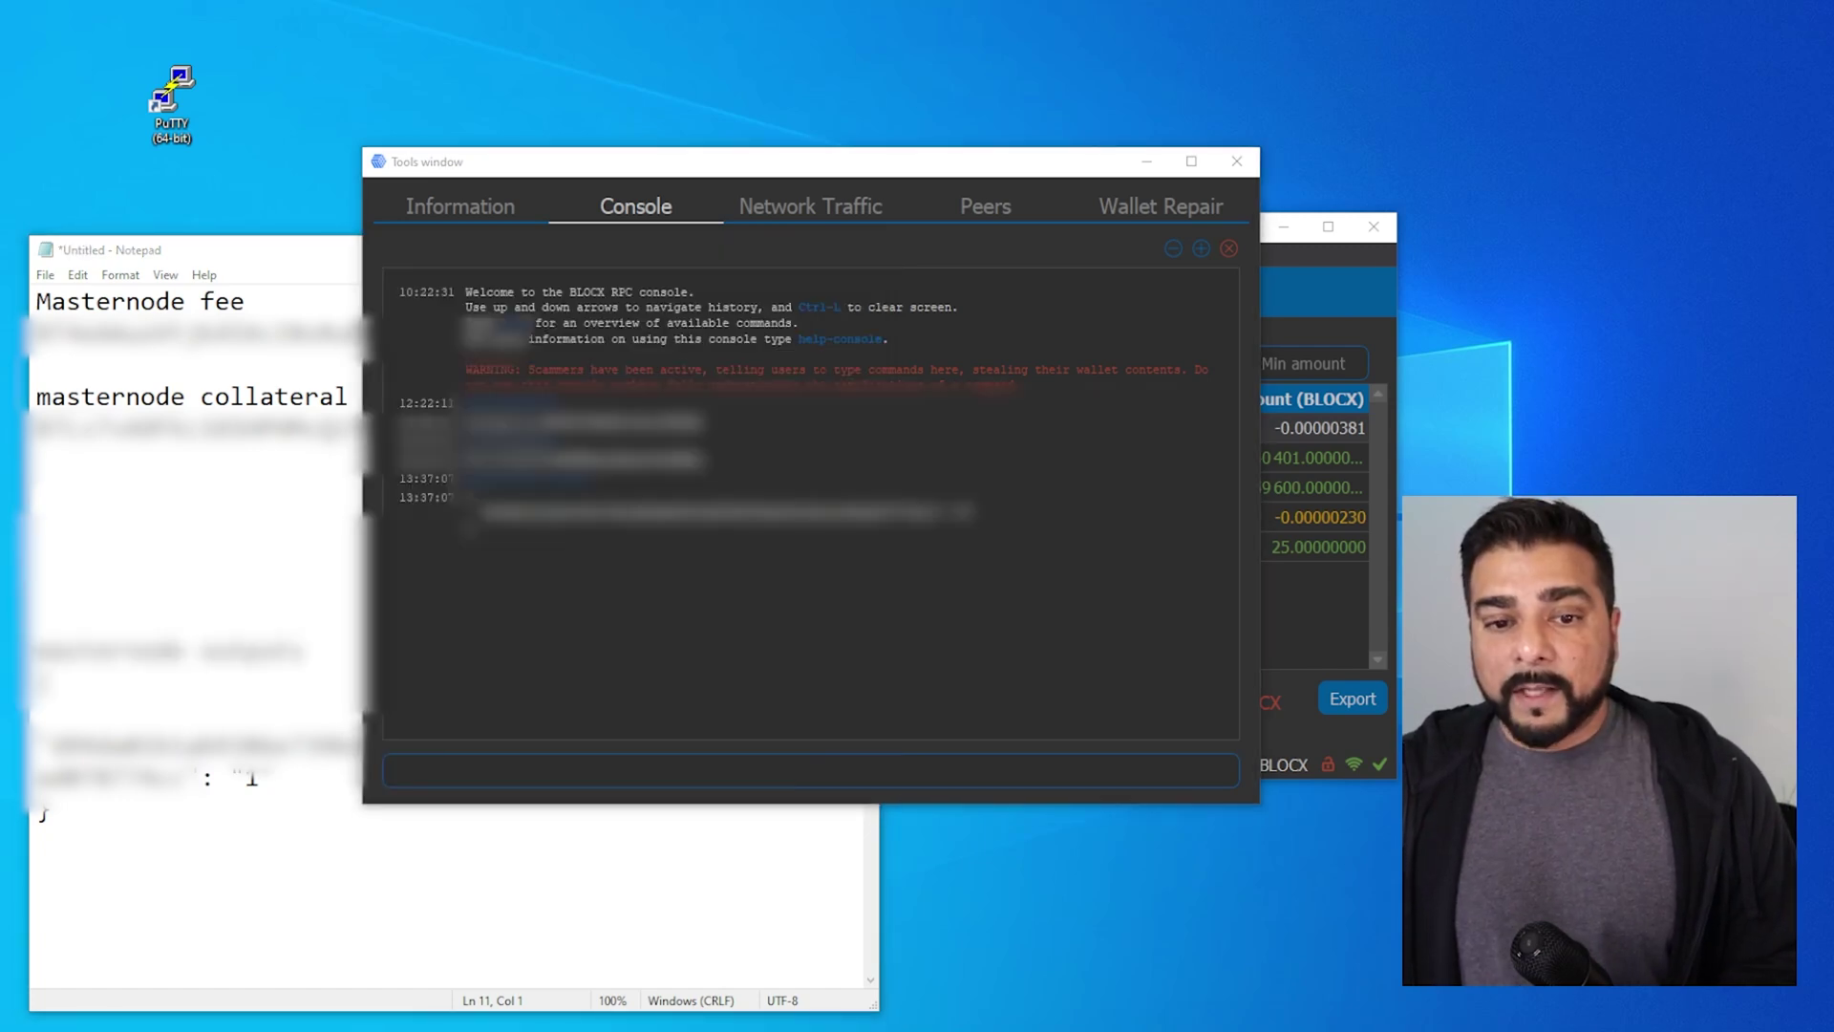
# Run bls generate in the console and copy the generated secret key and public key into Notepad below the masternode outputs
pyautogui.click(484, 767)
pyautogui.write('bls generate')
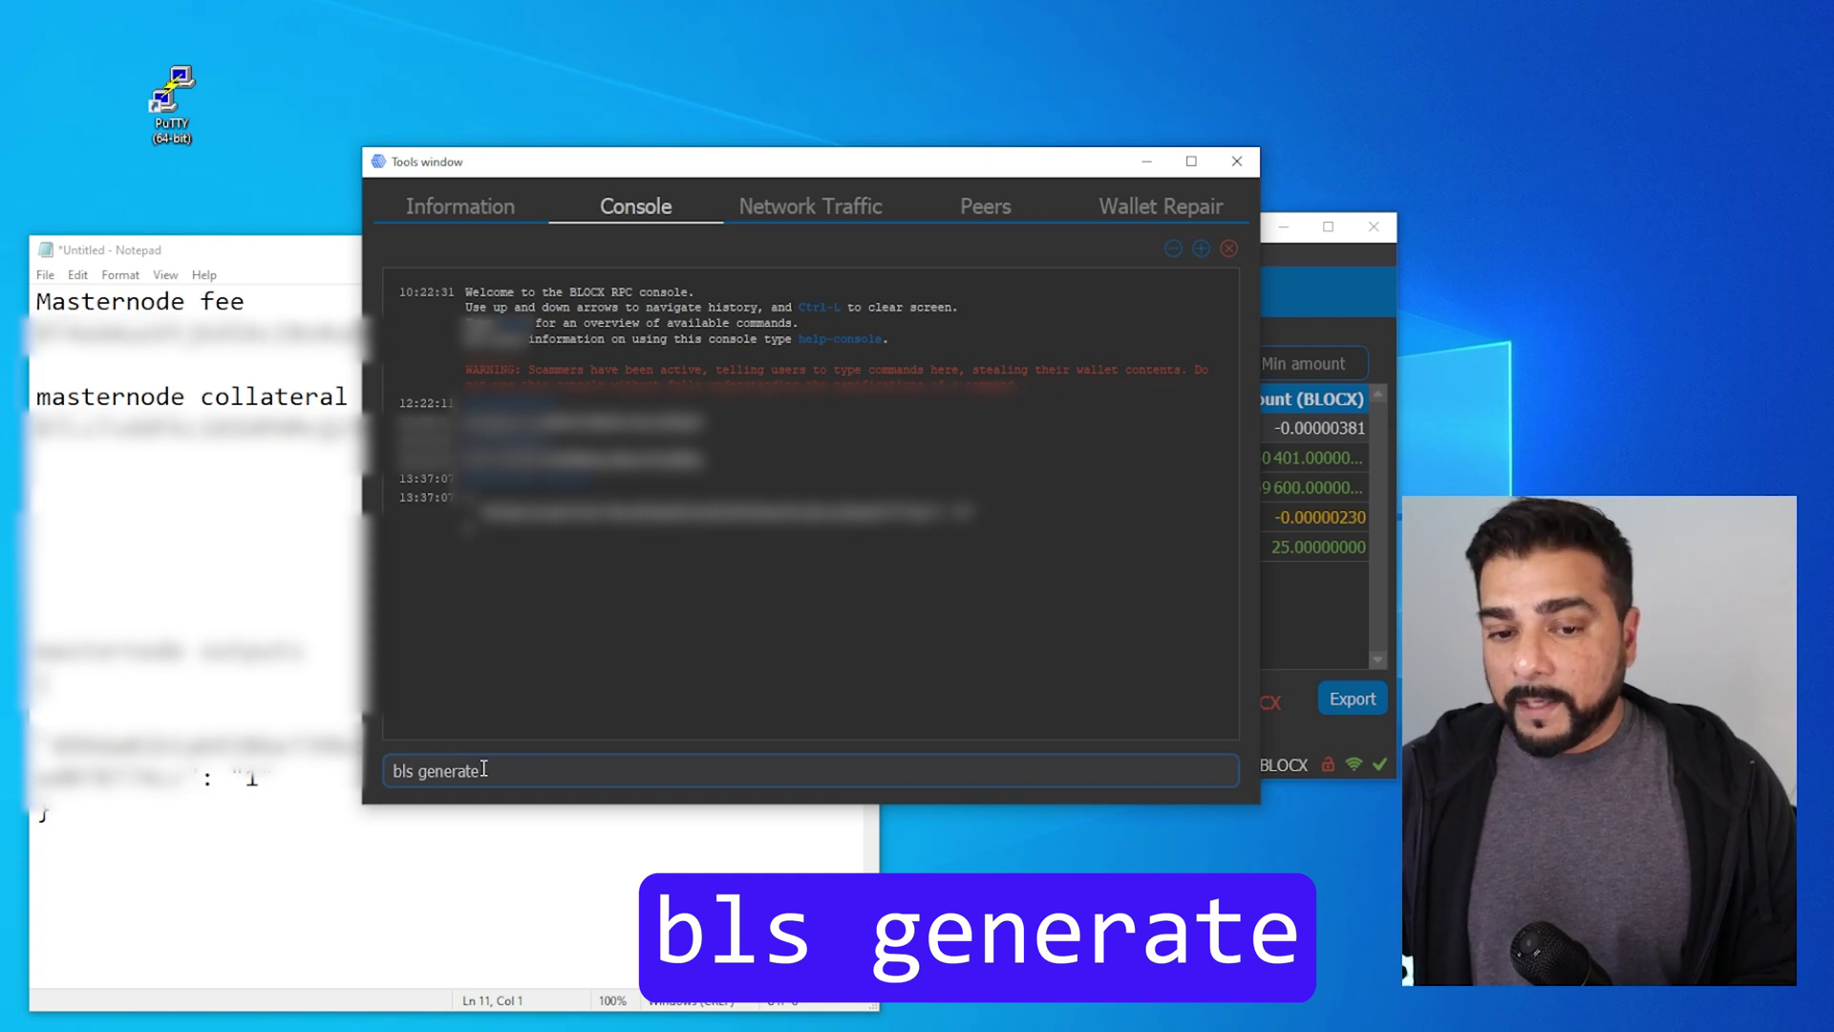
pyautogui.press('Return')
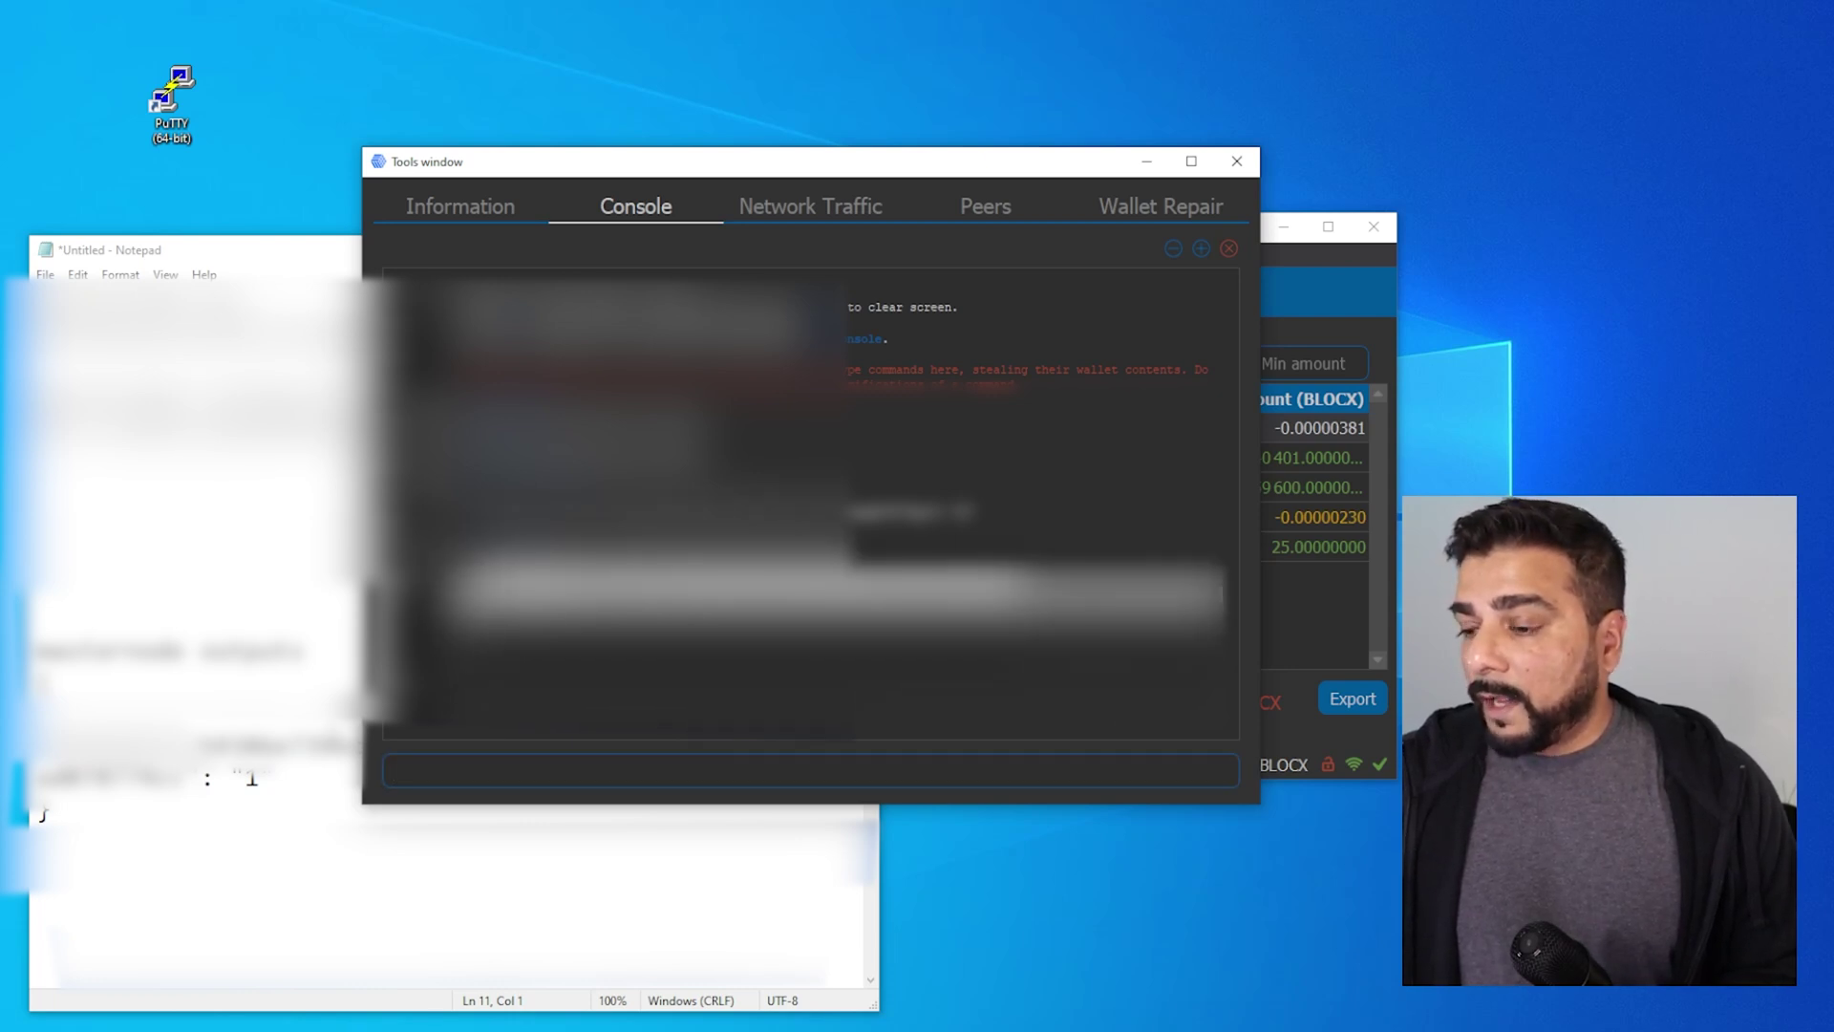
pyautogui.click(129, 825)
pyautogui.hotkey('ctrl', 'v')
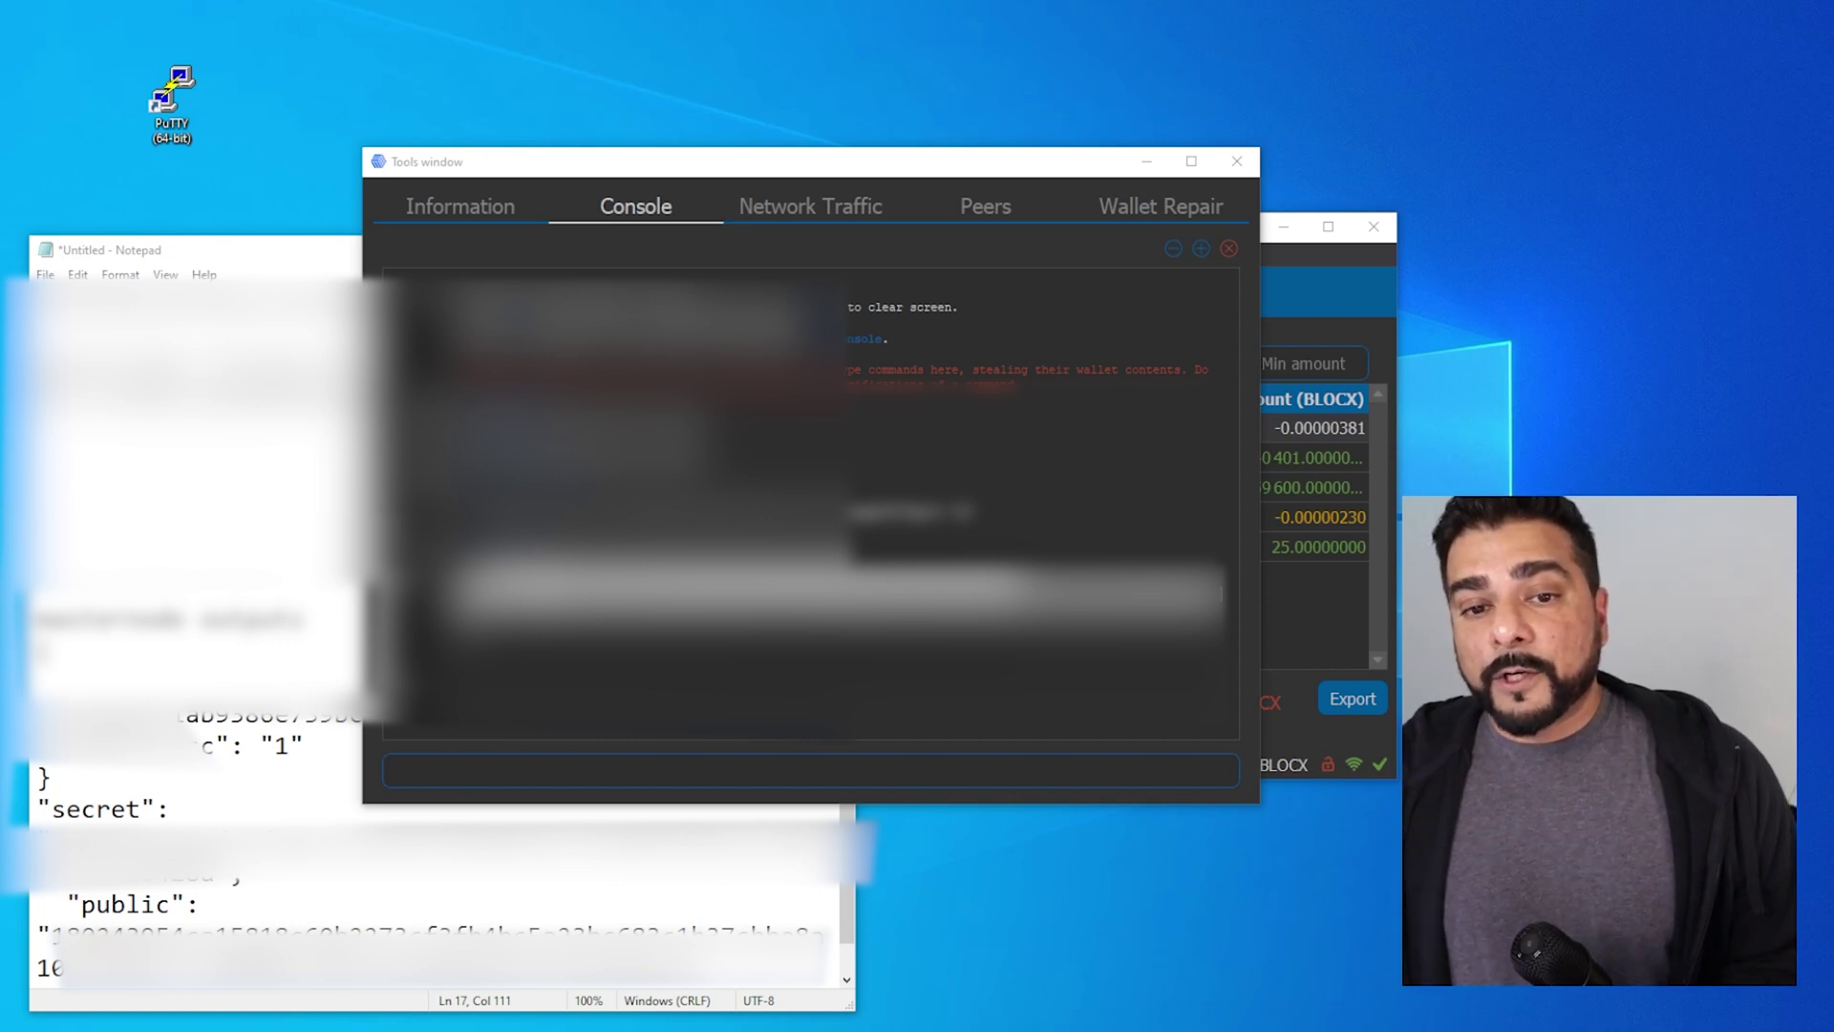
# Generate a new wallet address with getnewaddress and record it in Notepad as the owner of masternode address
pyautogui.click(409, 773)
pyautogui.write('getnewaddress')
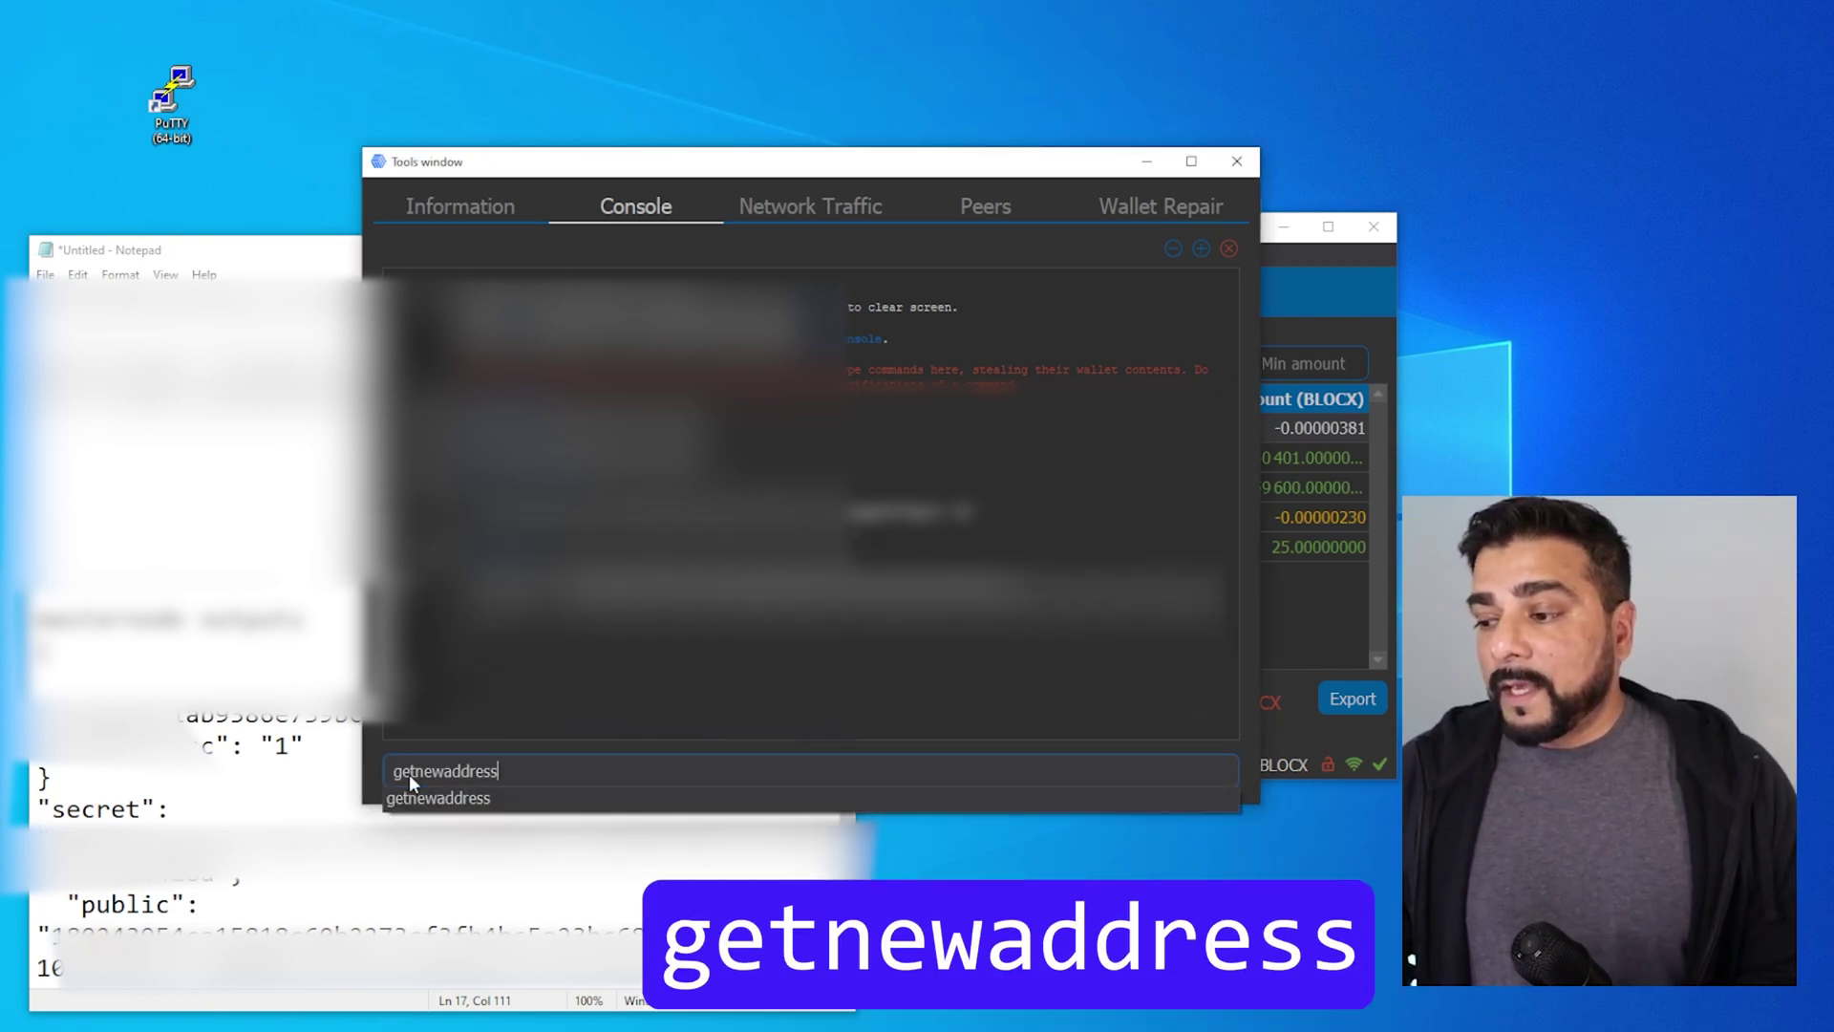
pyautogui.press('Return')
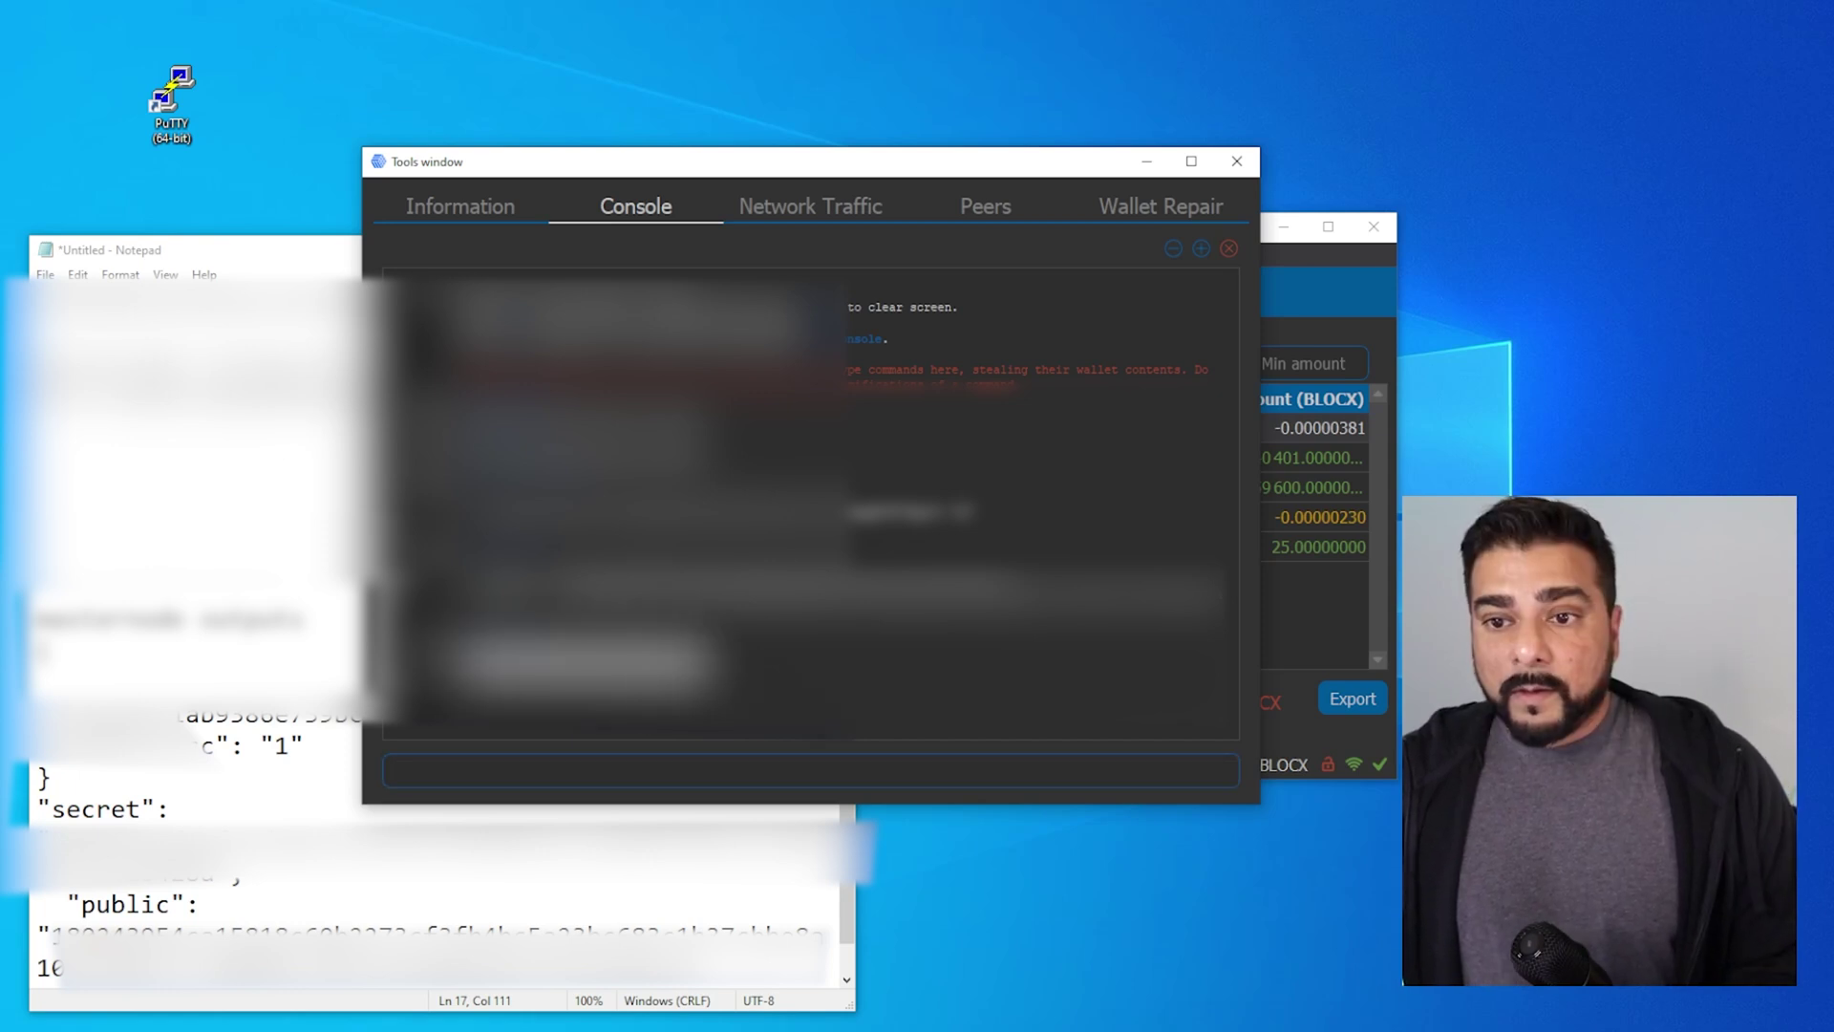
pyautogui.hotkey('alt', 'Tab')
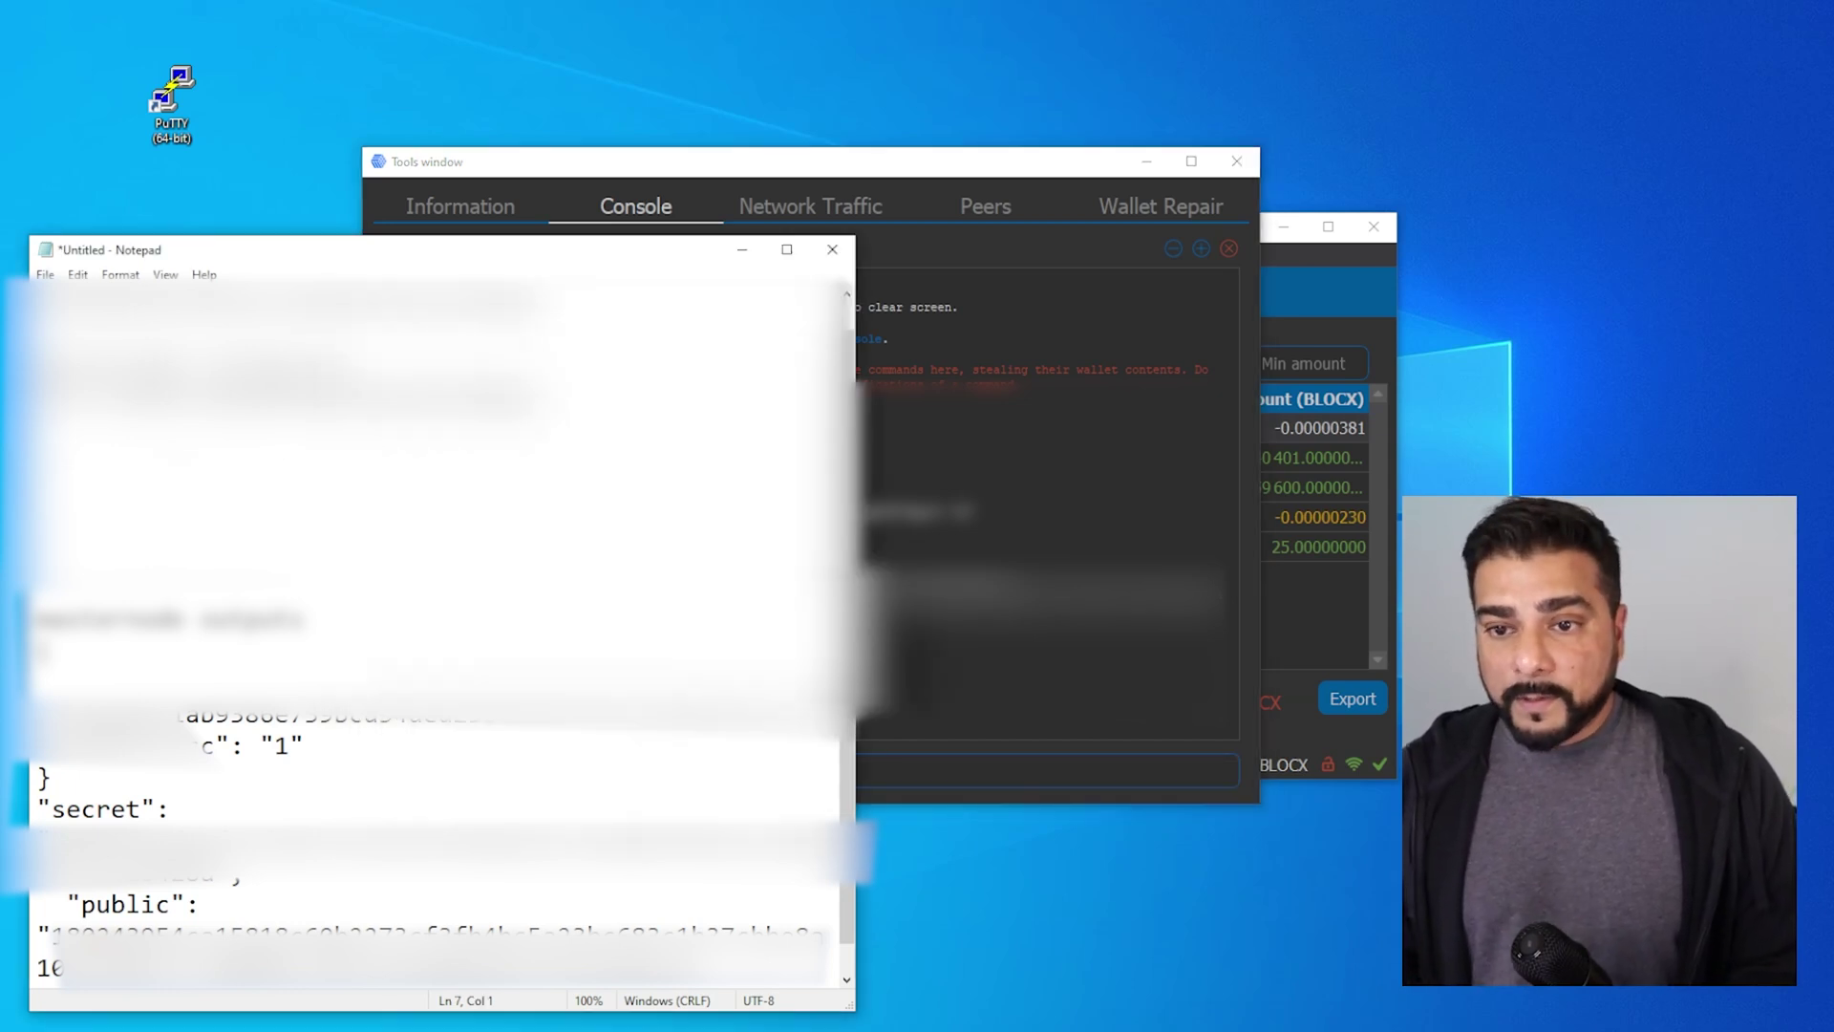
pyautogui.hotkey('ctrl', 'v')
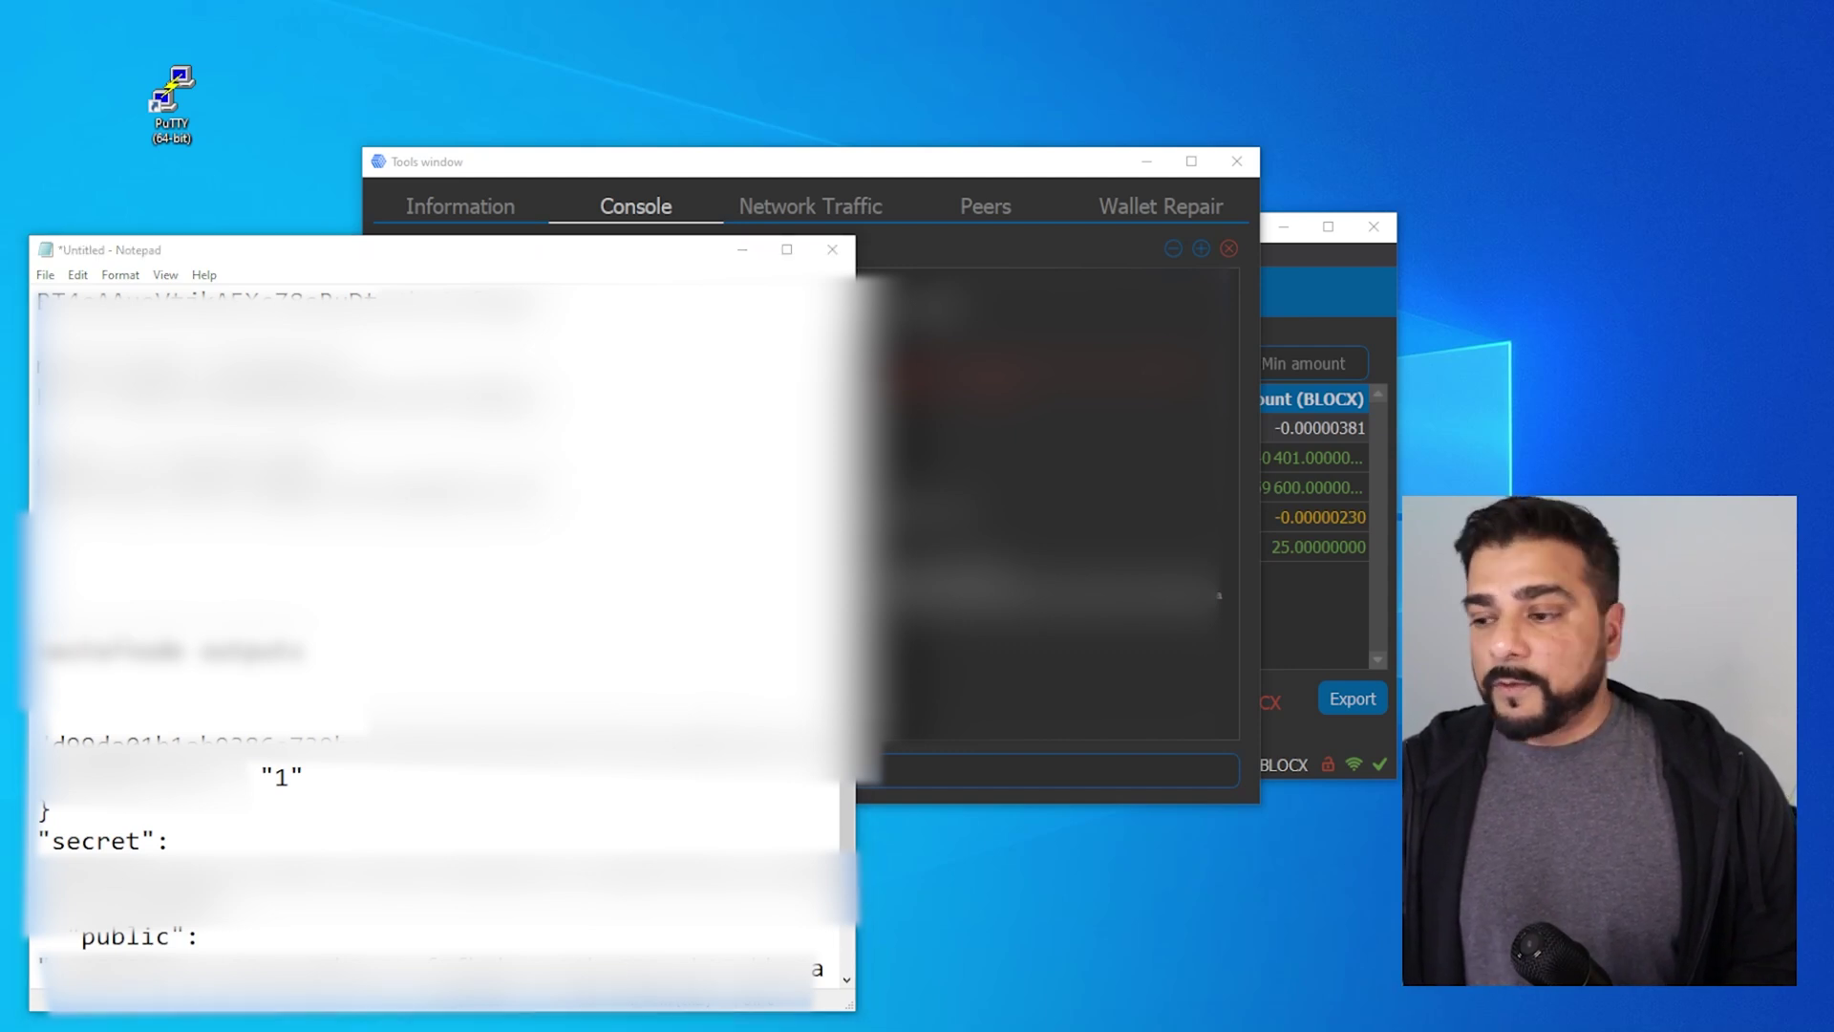
# Generate another address with getnewaddress in the console and record it in Notepad as the proposal voting address
pyautogui.click(955, 770)
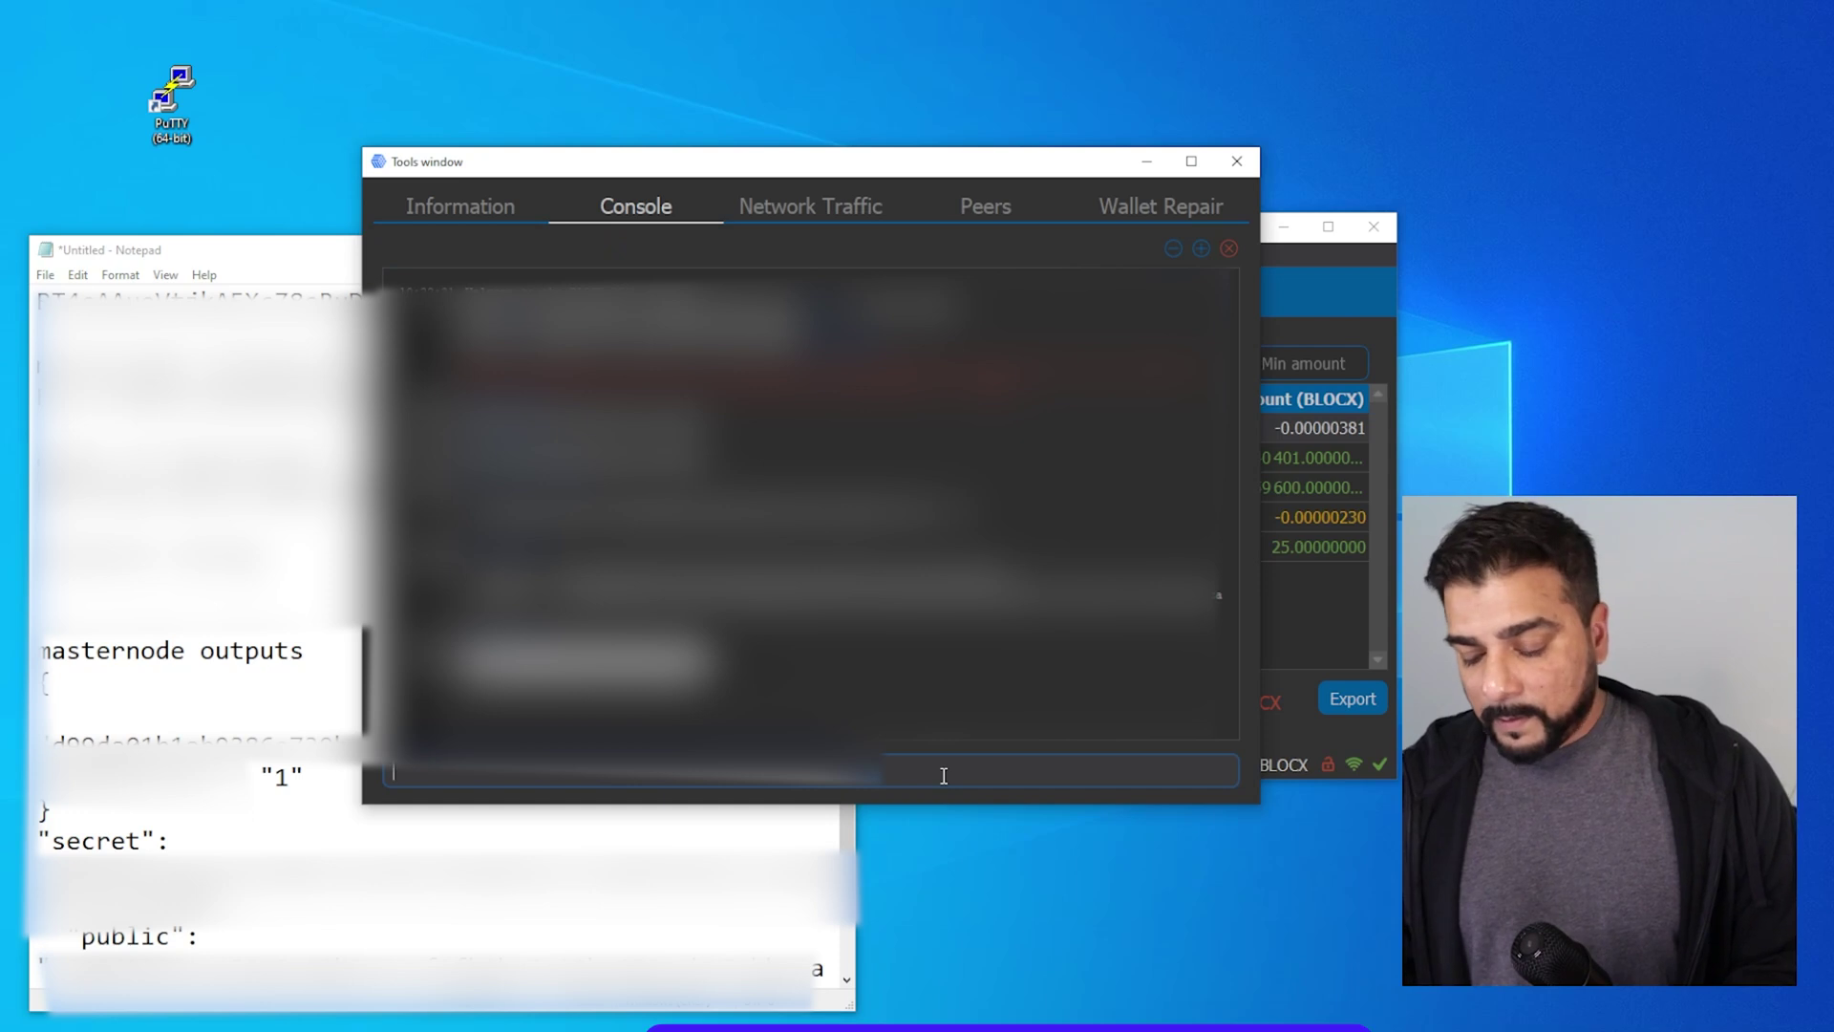
pyautogui.write('getnew')
pyautogui.press('Down')
pyautogui.press('Return')
pyautogui.press('Return')
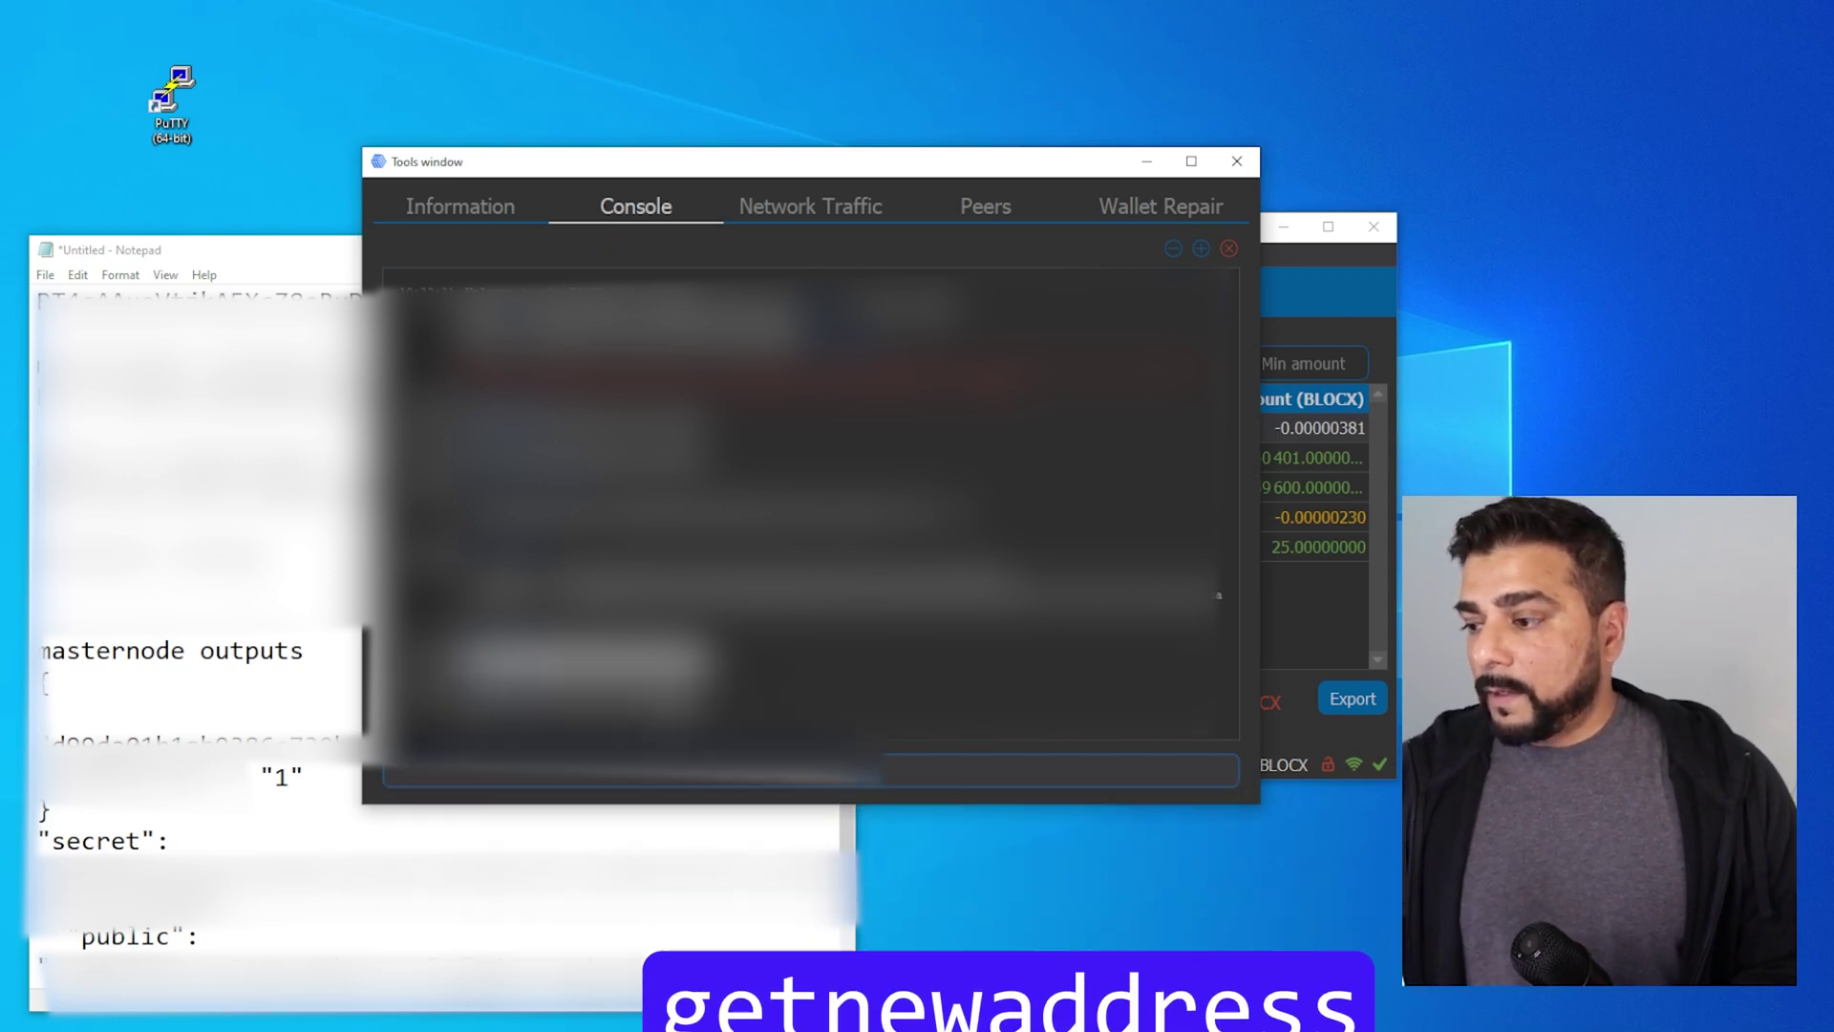
pyautogui.hotkey('alt', 'Tab')
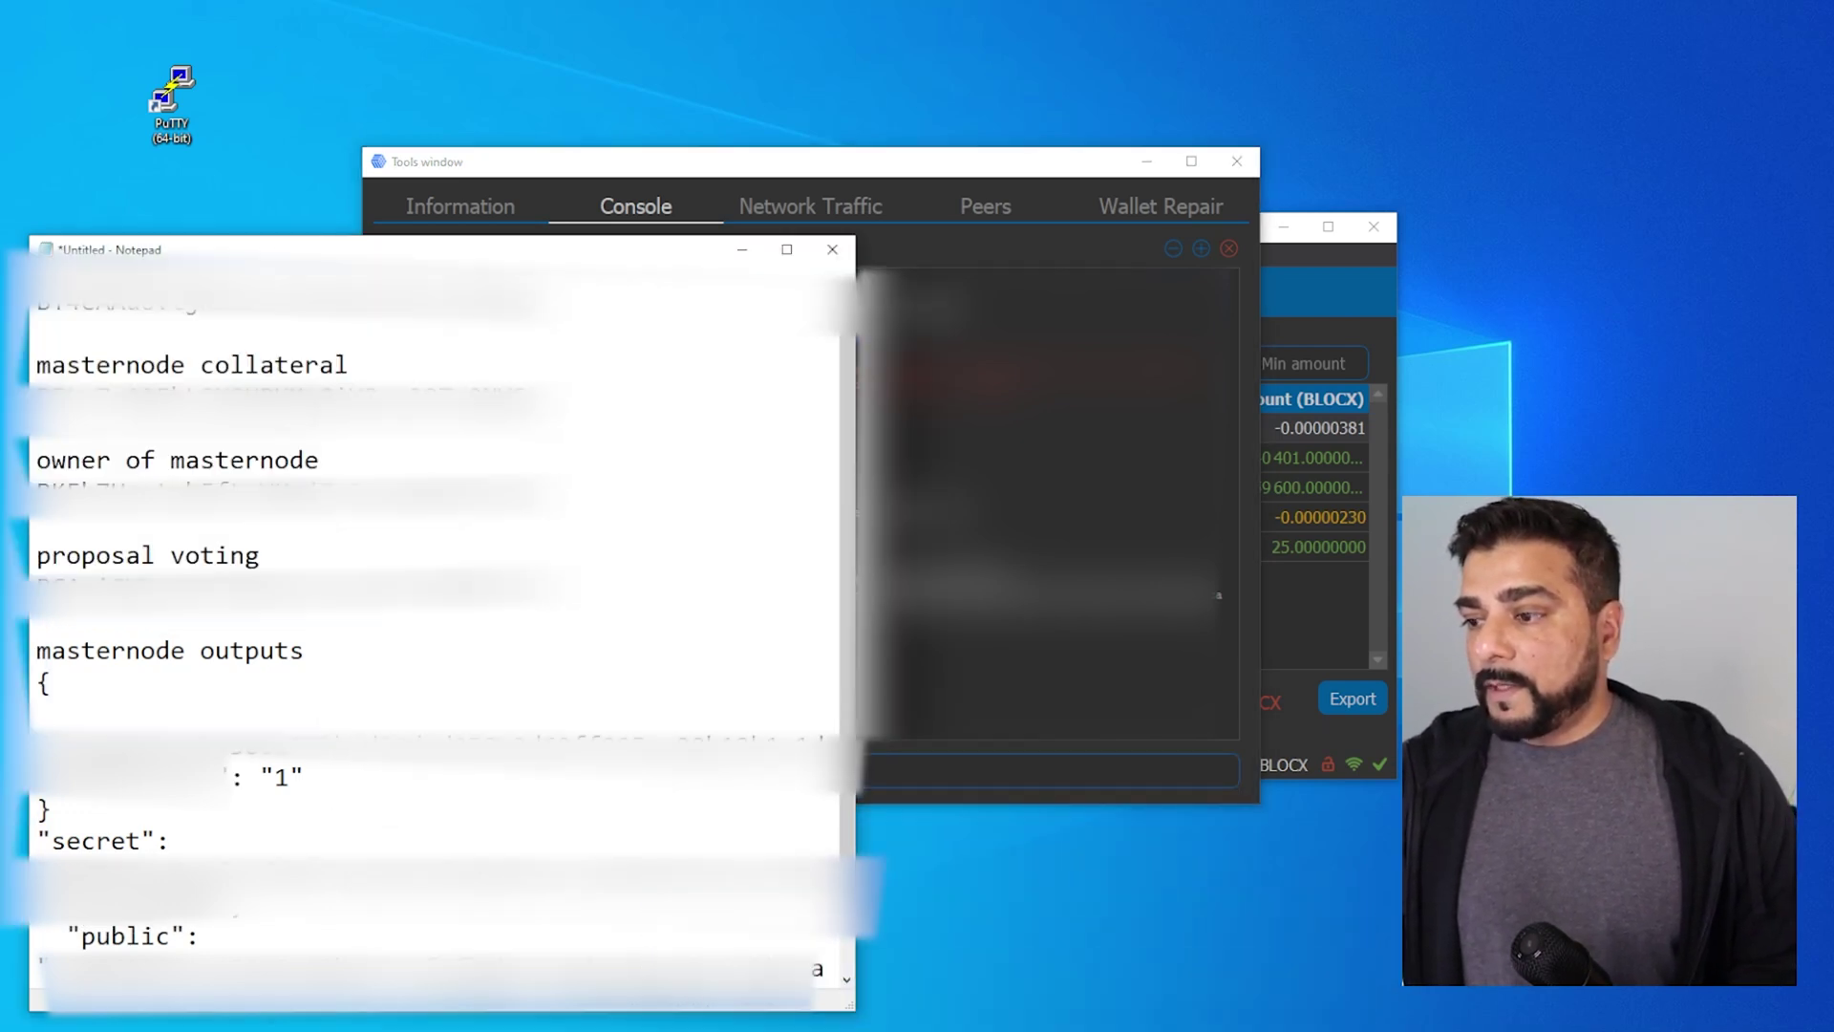
# Add a "masternode reward" heading in Notepad below the proposal voting address
pyautogui.click(597, 598)
pyautogui.press('Return')
pyautogui.press('Return')
pyautogui.write('masternode reward')
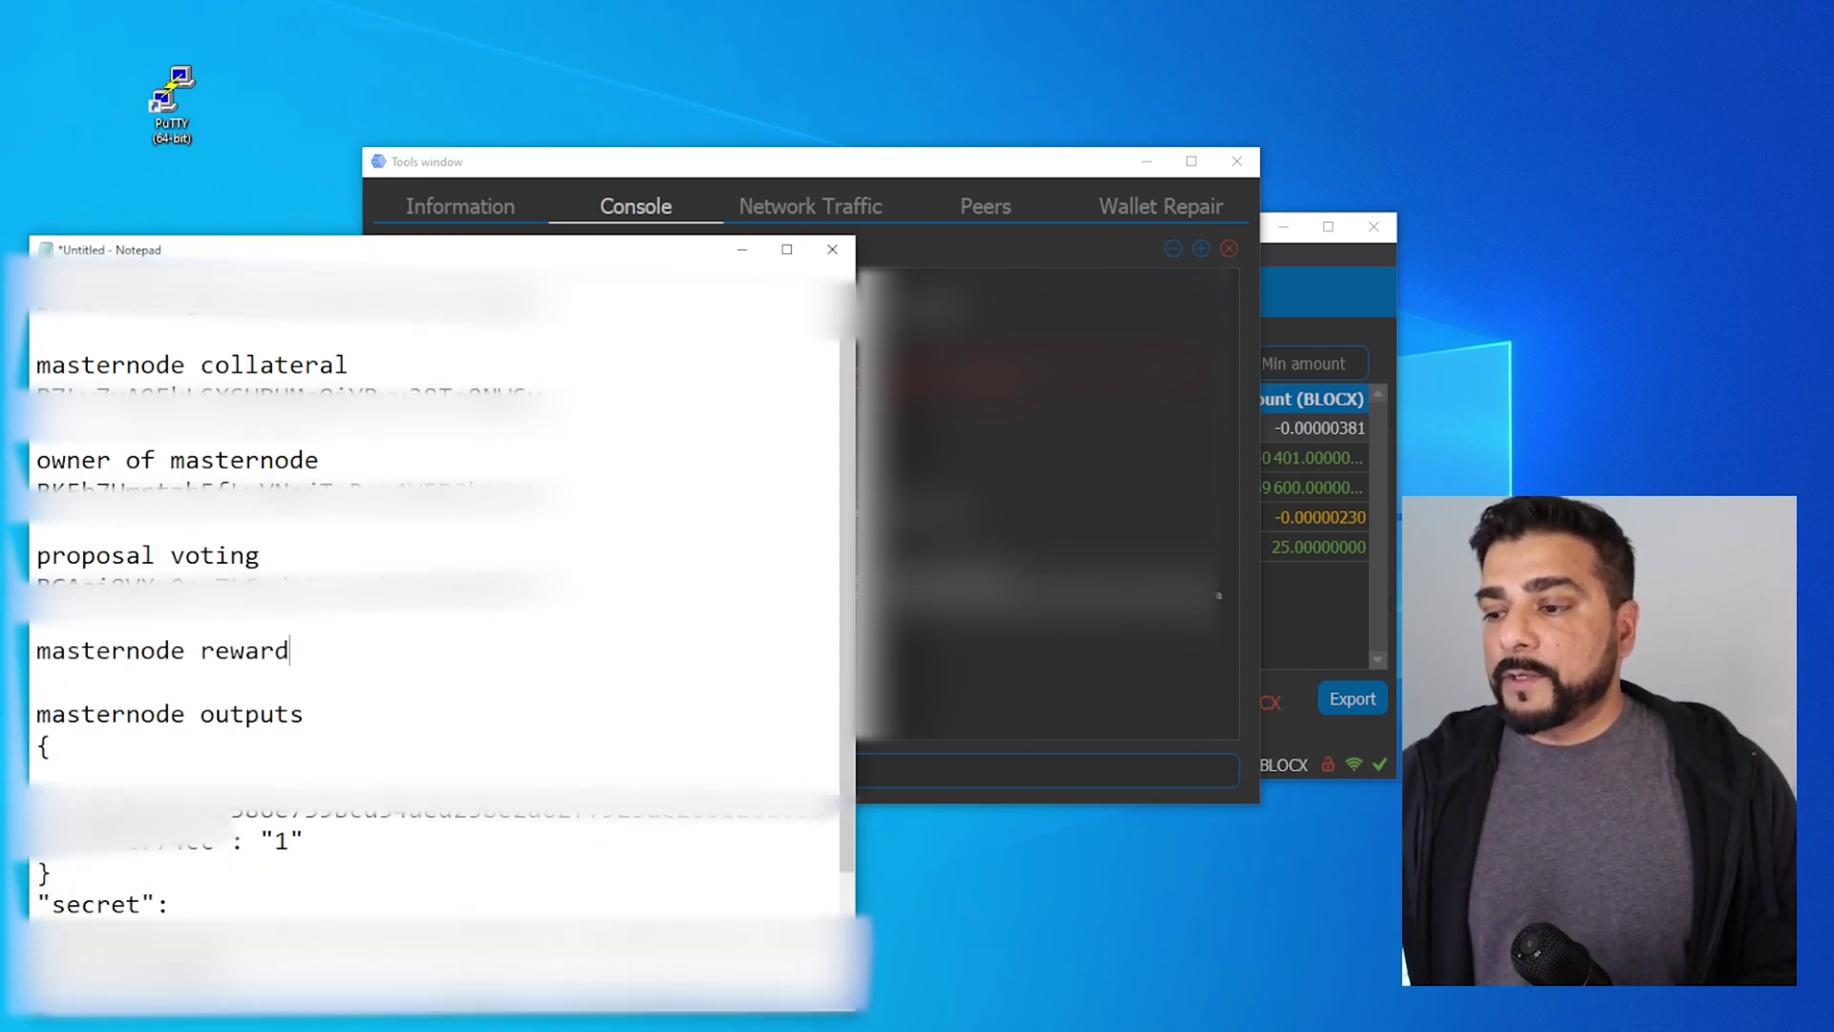
# Generate a further address with getnewaddress and paste it under the masternode reward heading, followed by blank lines
pyautogui.hotkey('alt', 'Tab')
pyautogui.write('getnewaddress')
pyautogui.press('Return')
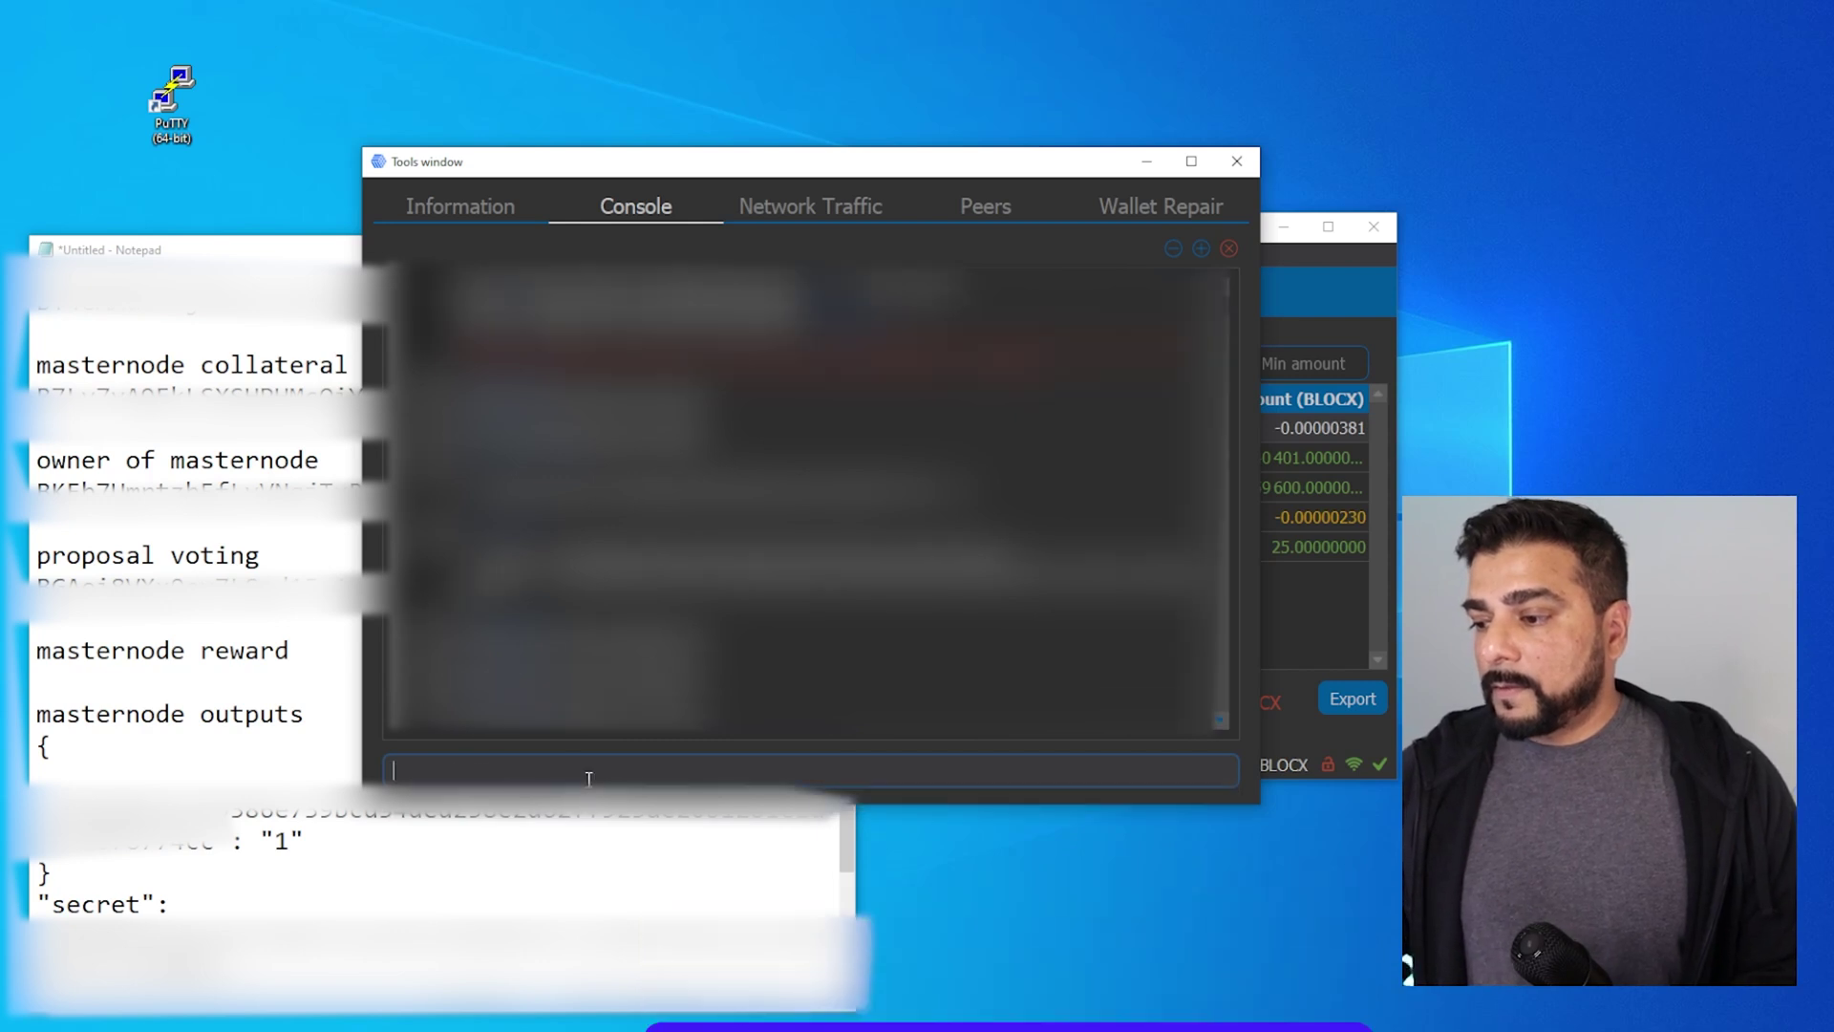
pyautogui.doubleClick(598, 729)
pyautogui.click(92, 626)
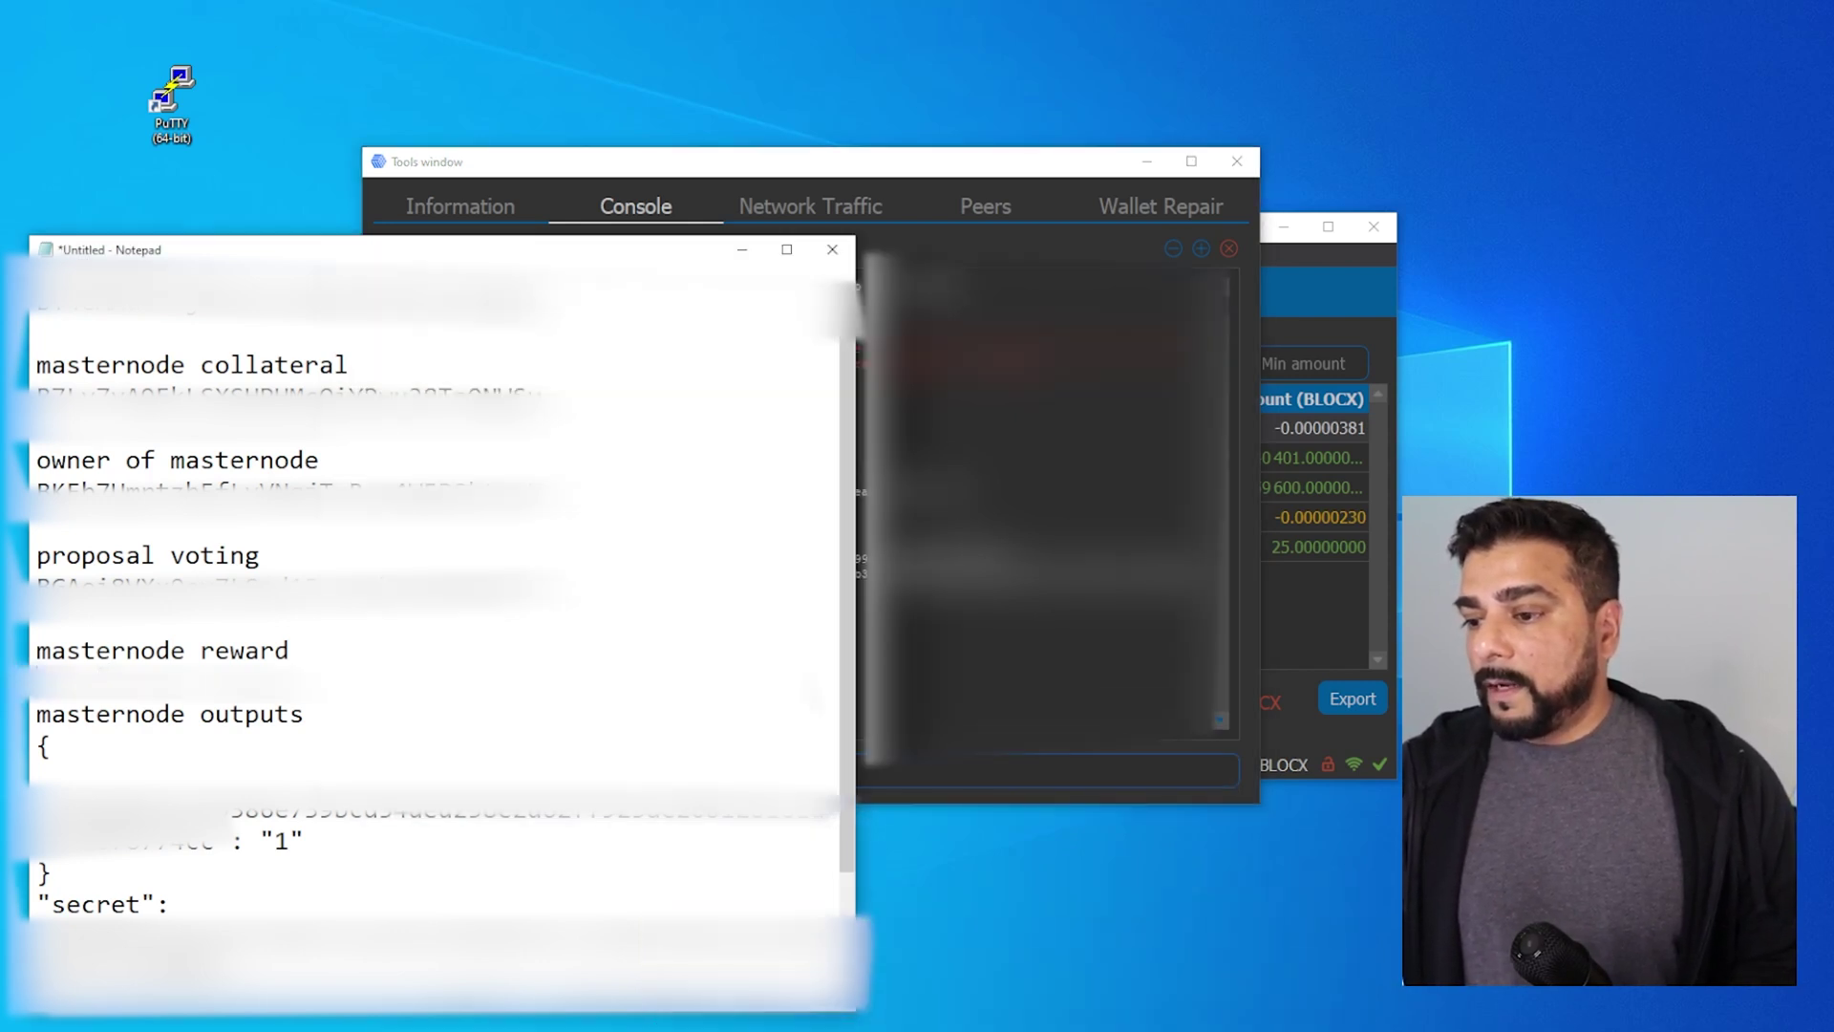
pyautogui.hotkey('ctrl', 'v')
pyautogui.press('Return')
pyautogui.press('Return')
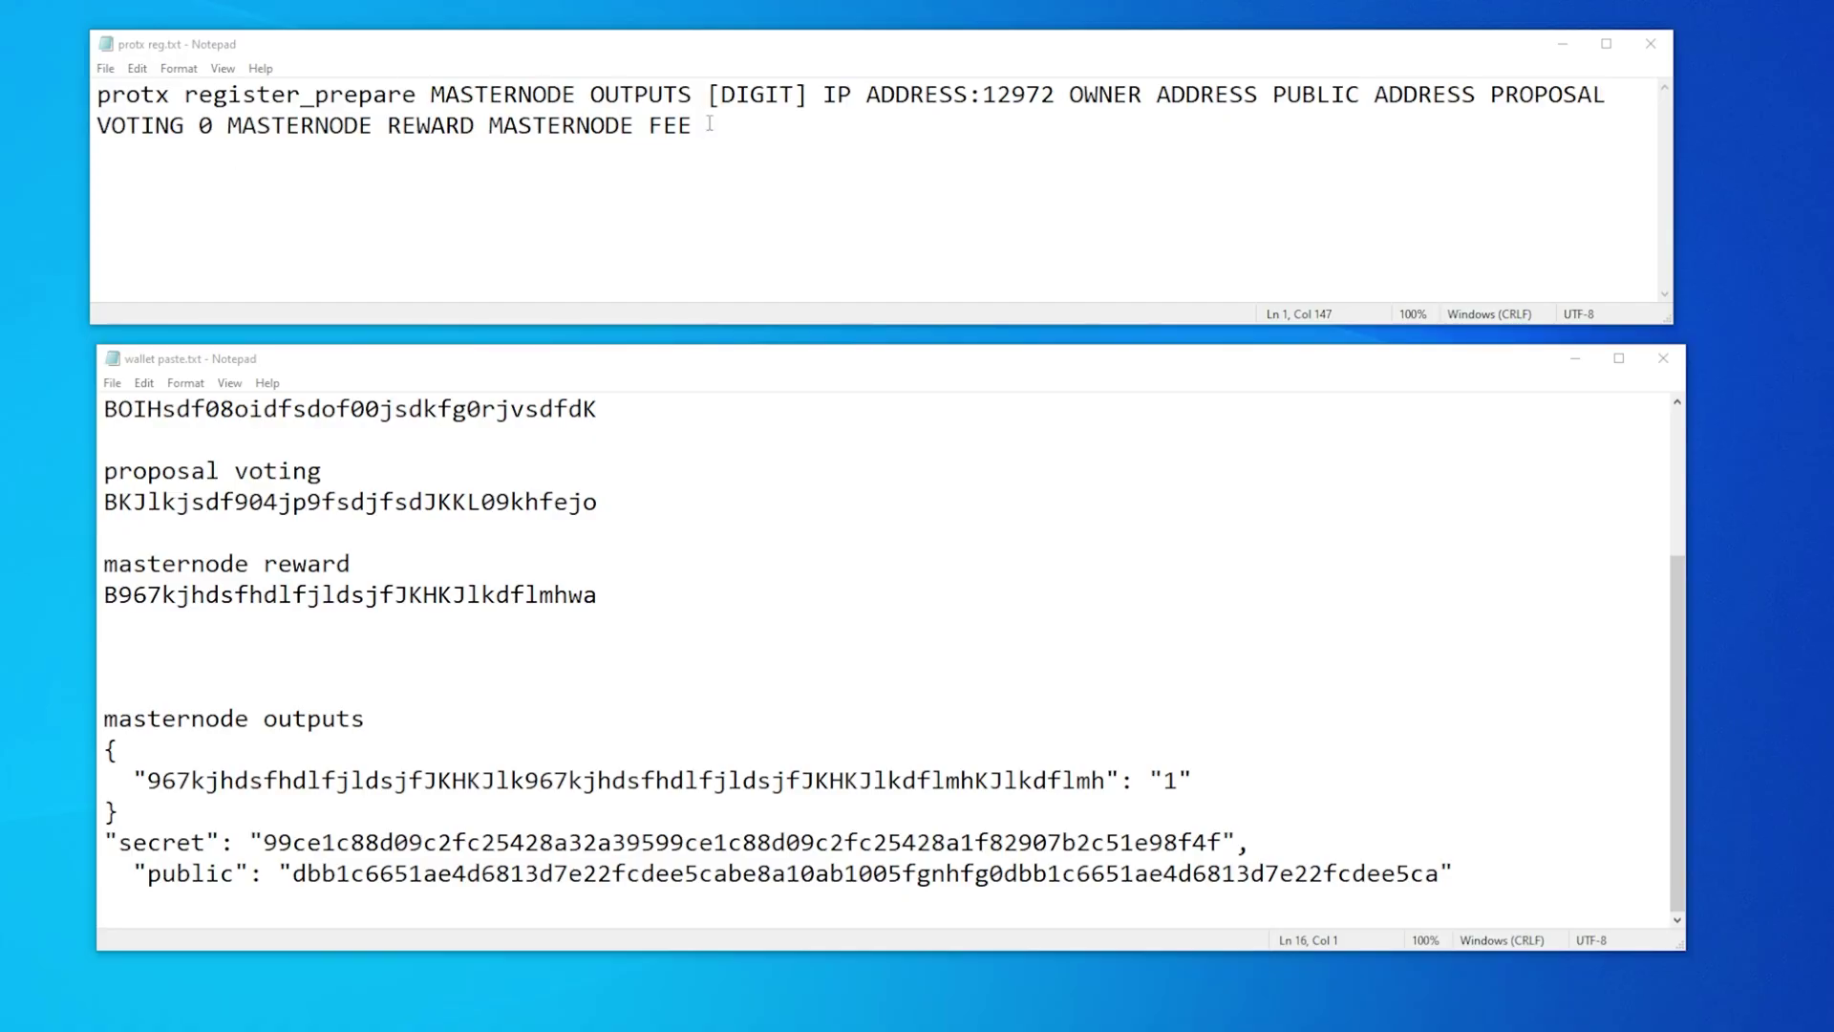
# Review each placeholder of the protx register_prepare command in protx reg.txt and the saved addresses in wallet paste.txt
pyautogui.moveTo(708, 126); pyautogui.dragTo(96, 92)
pyautogui.click(300, 125)
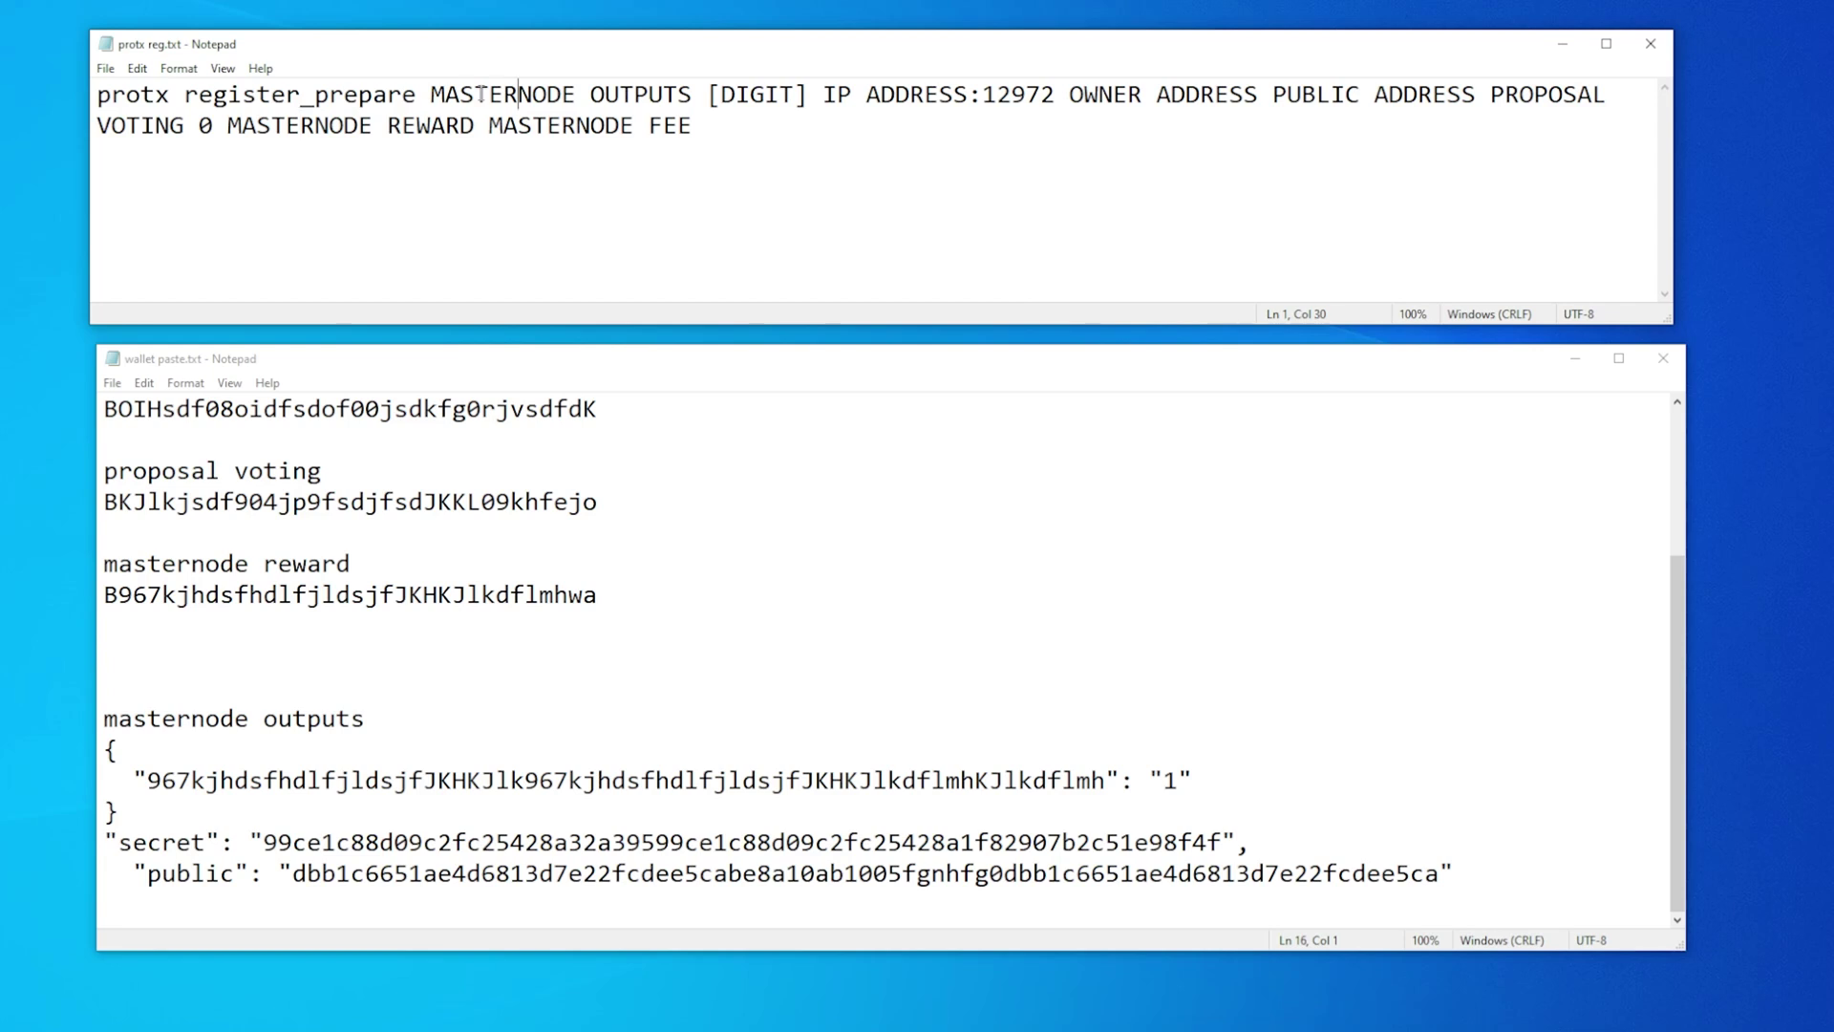
pyautogui.moveTo(430, 95); pyautogui.dragTo(696, 95)
pyautogui.moveTo(822, 92); pyautogui.dragTo(1056, 96)
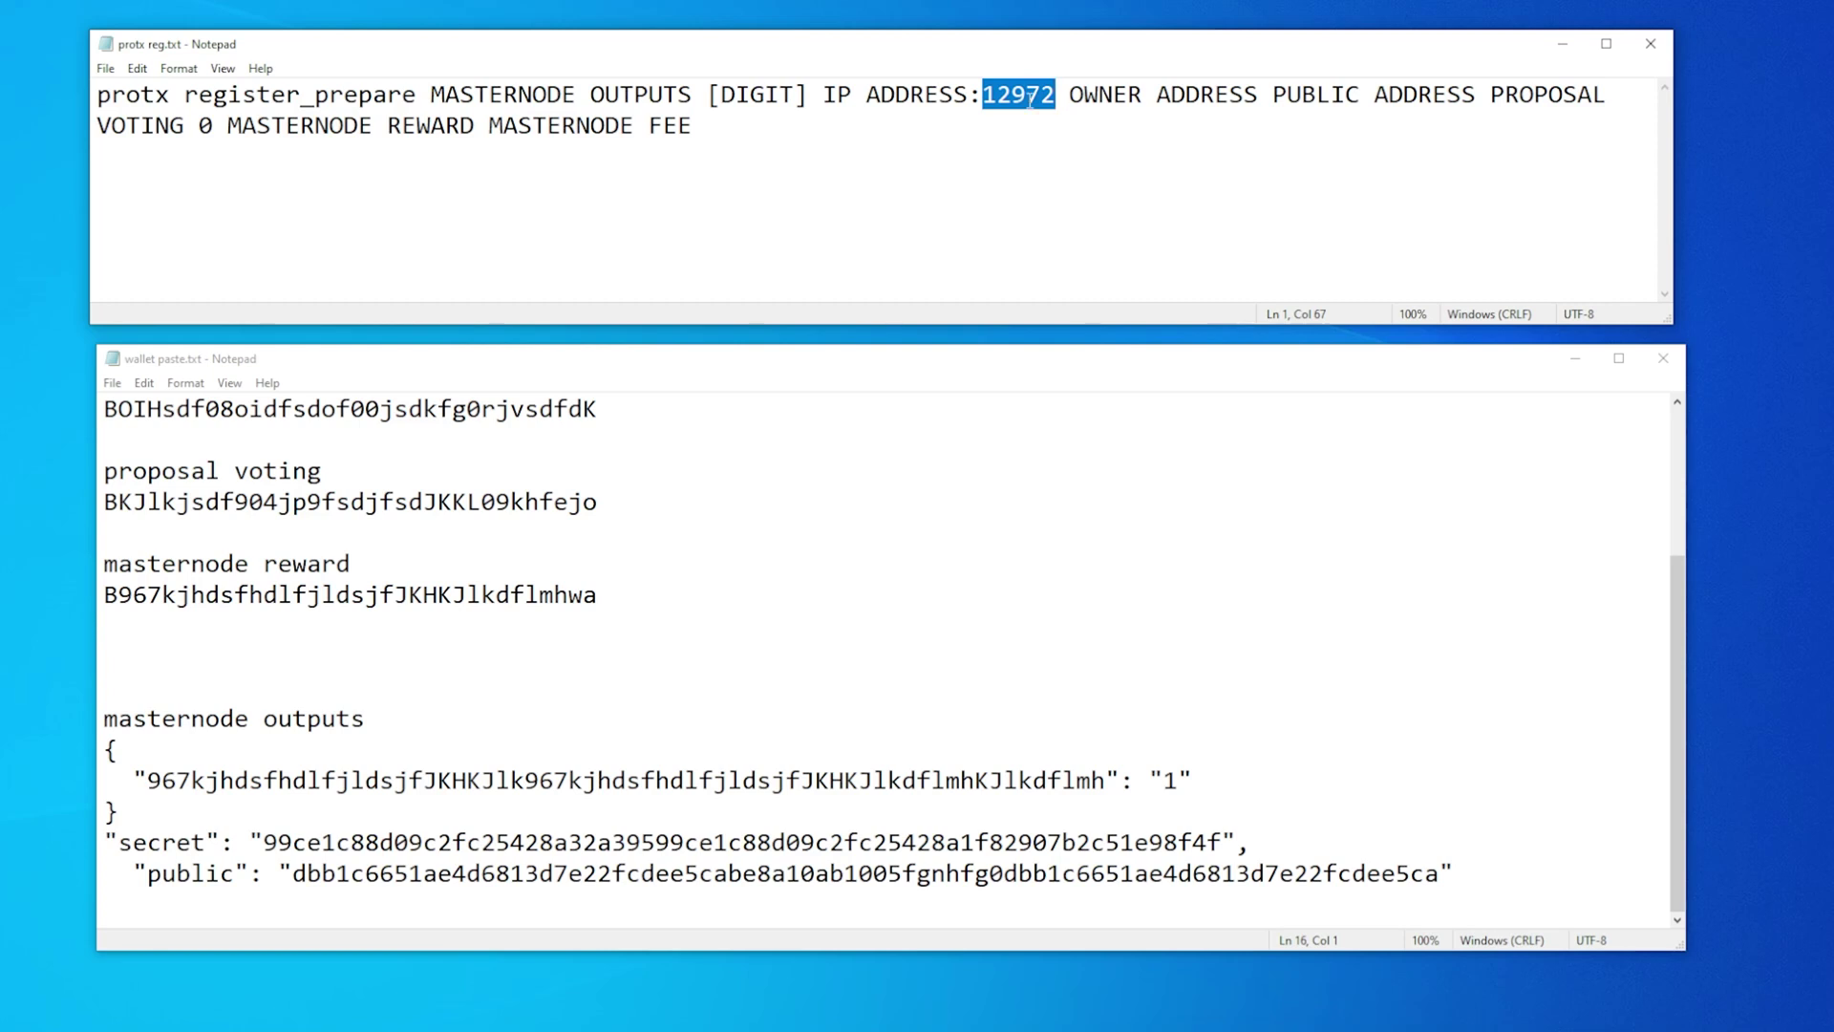
pyautogui.click(1068, 99)
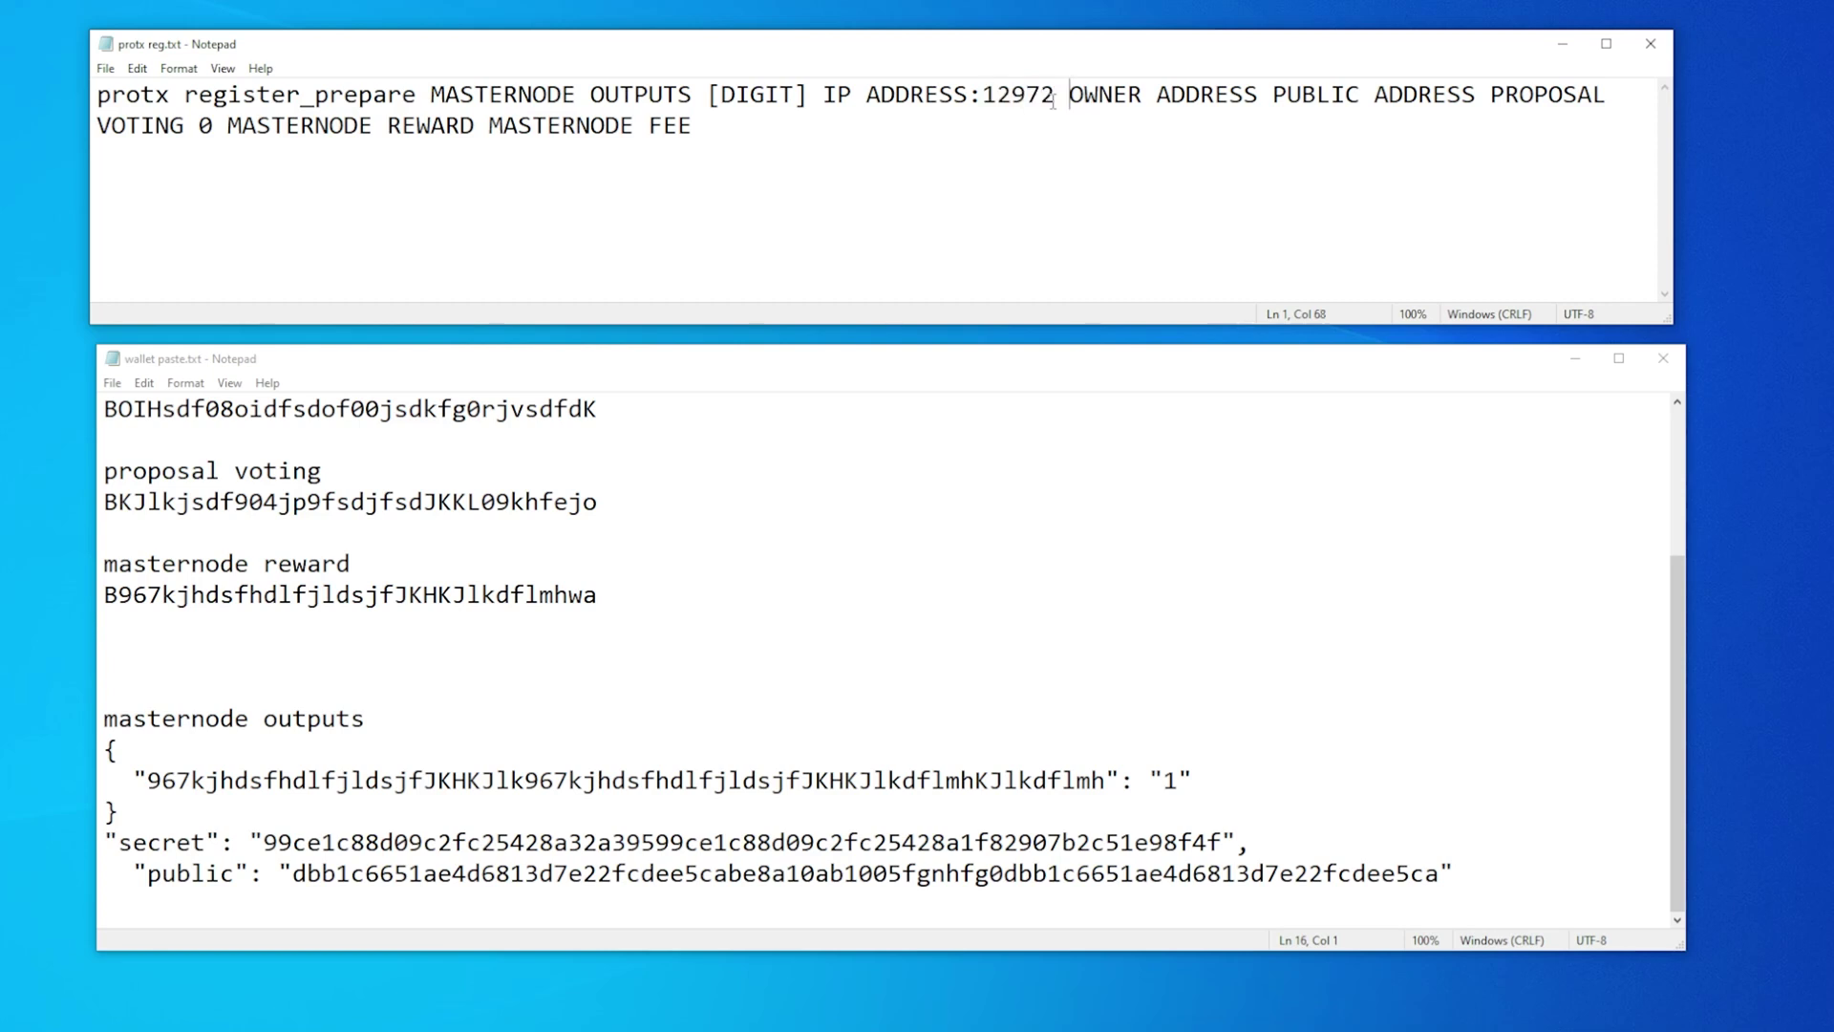
pyautogui.moveTo(1070, 96); pyautogui.dragTo(1252, 94)
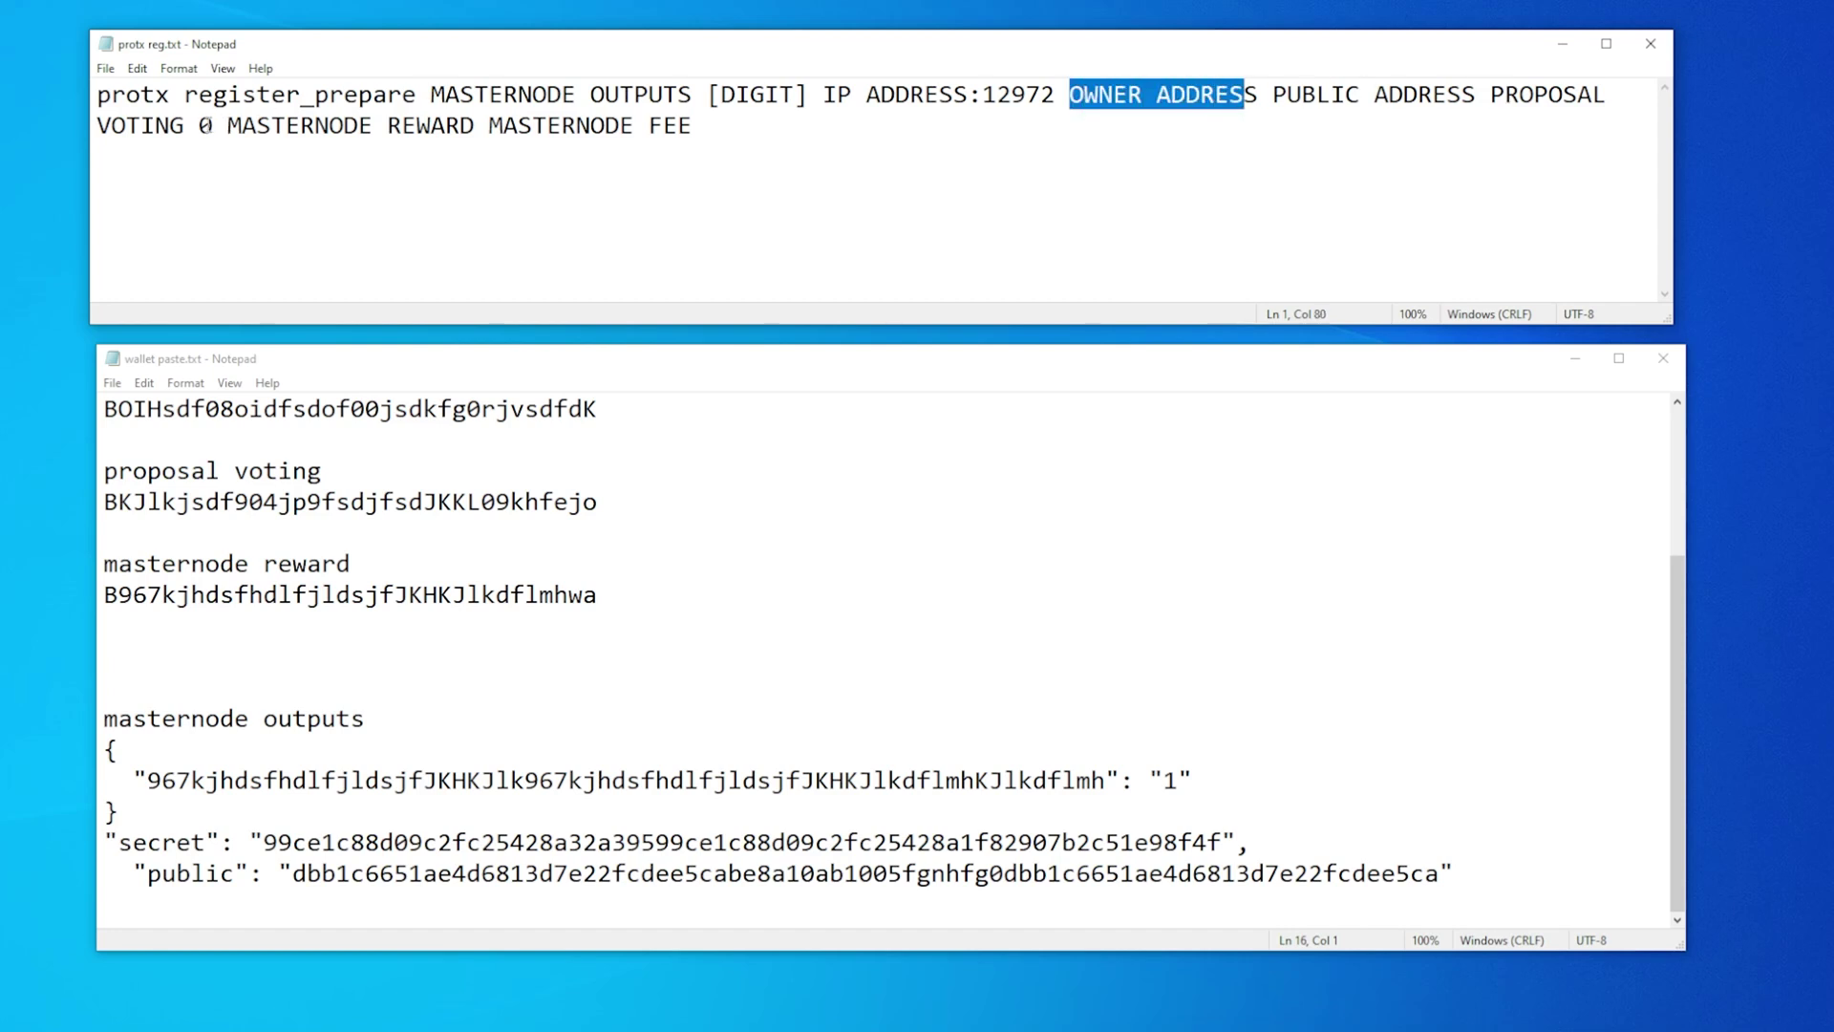
pyautogui.moveTo(217, 126); pyautogui.dragTo(198, 126)
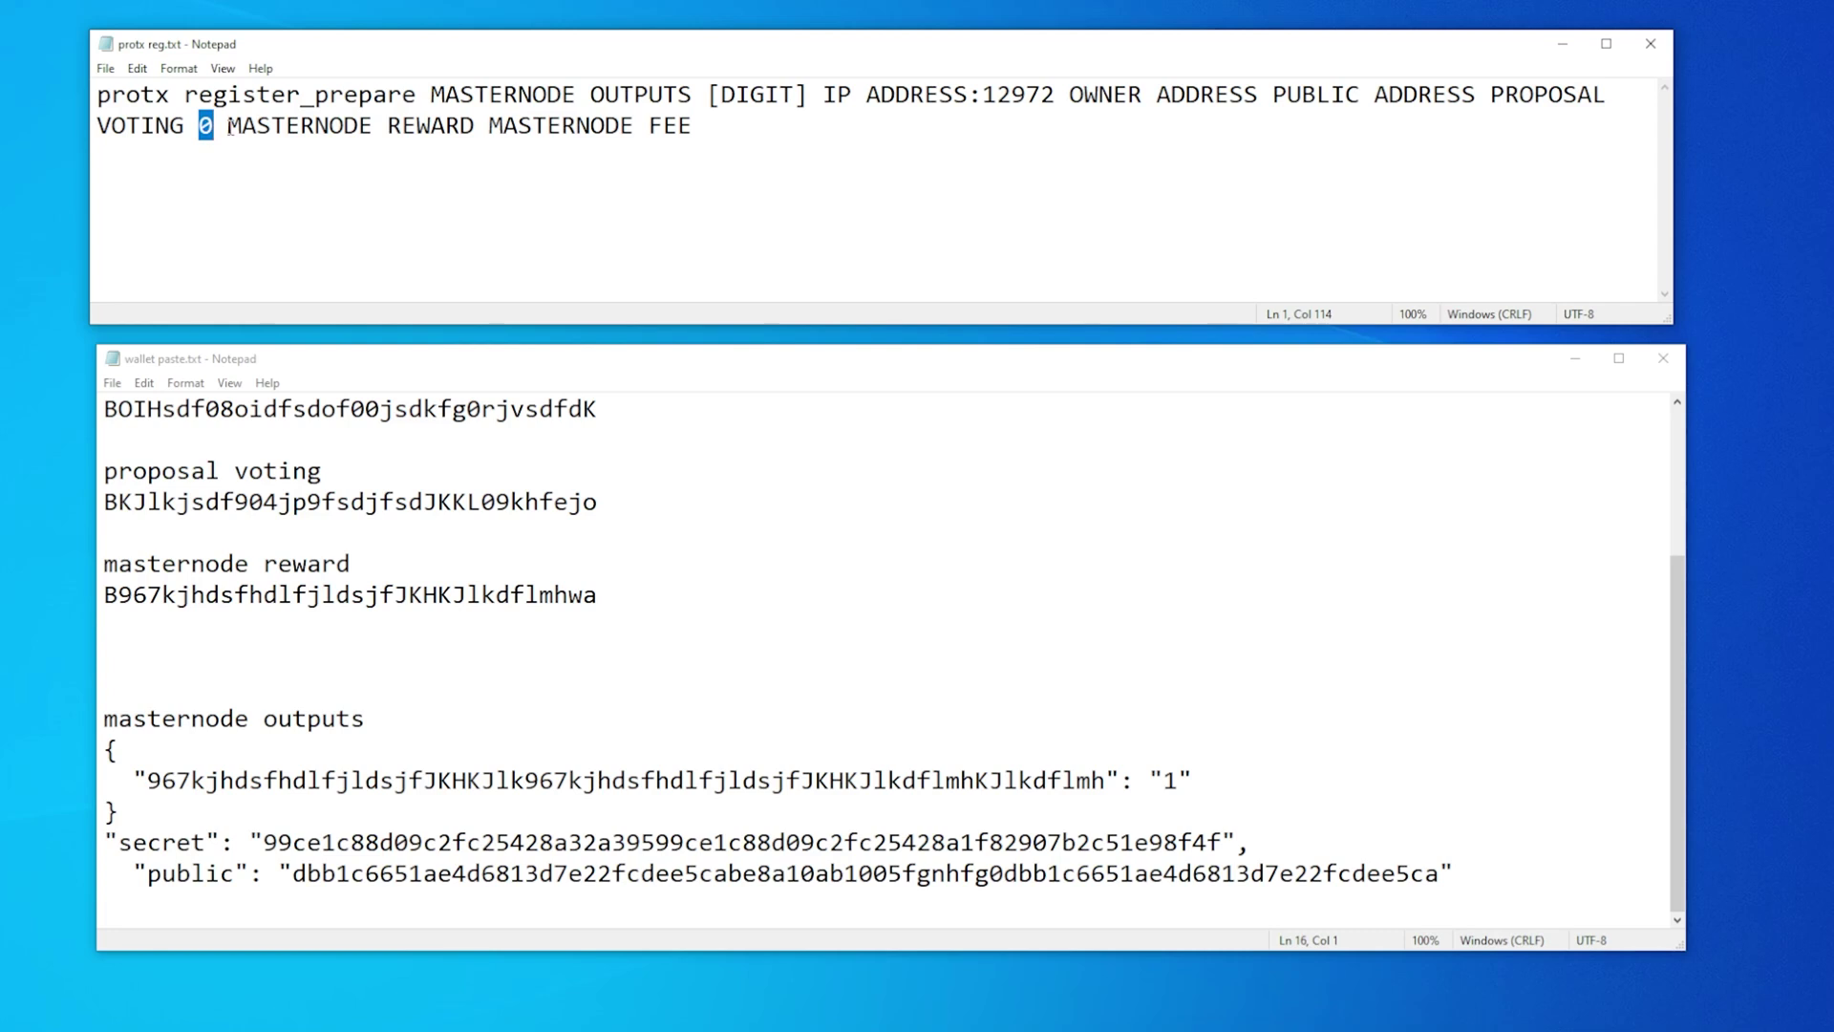
pyautogui.click(225, 125)
pyautogui.moveTo(226, 125); pyautogui.dragTo(693, 125)
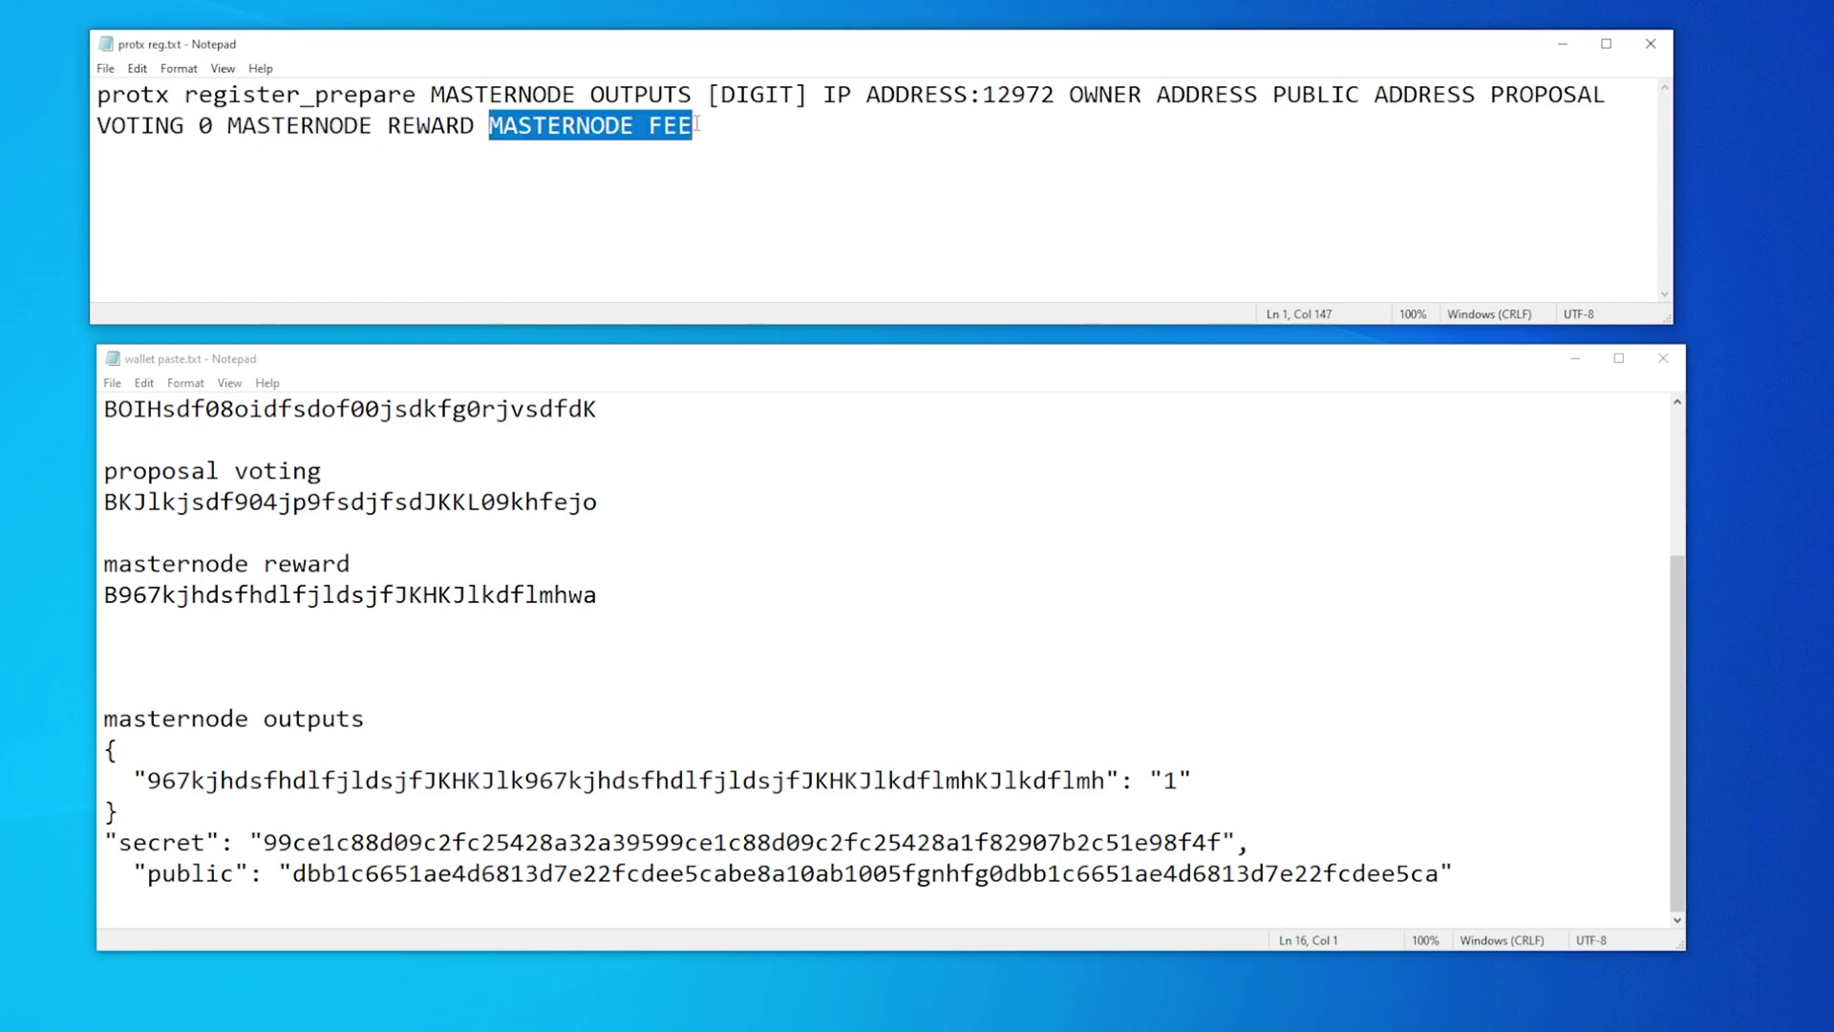
pyautogui.click(728, 409)
pyautogui.scroll(3, 730, 421)
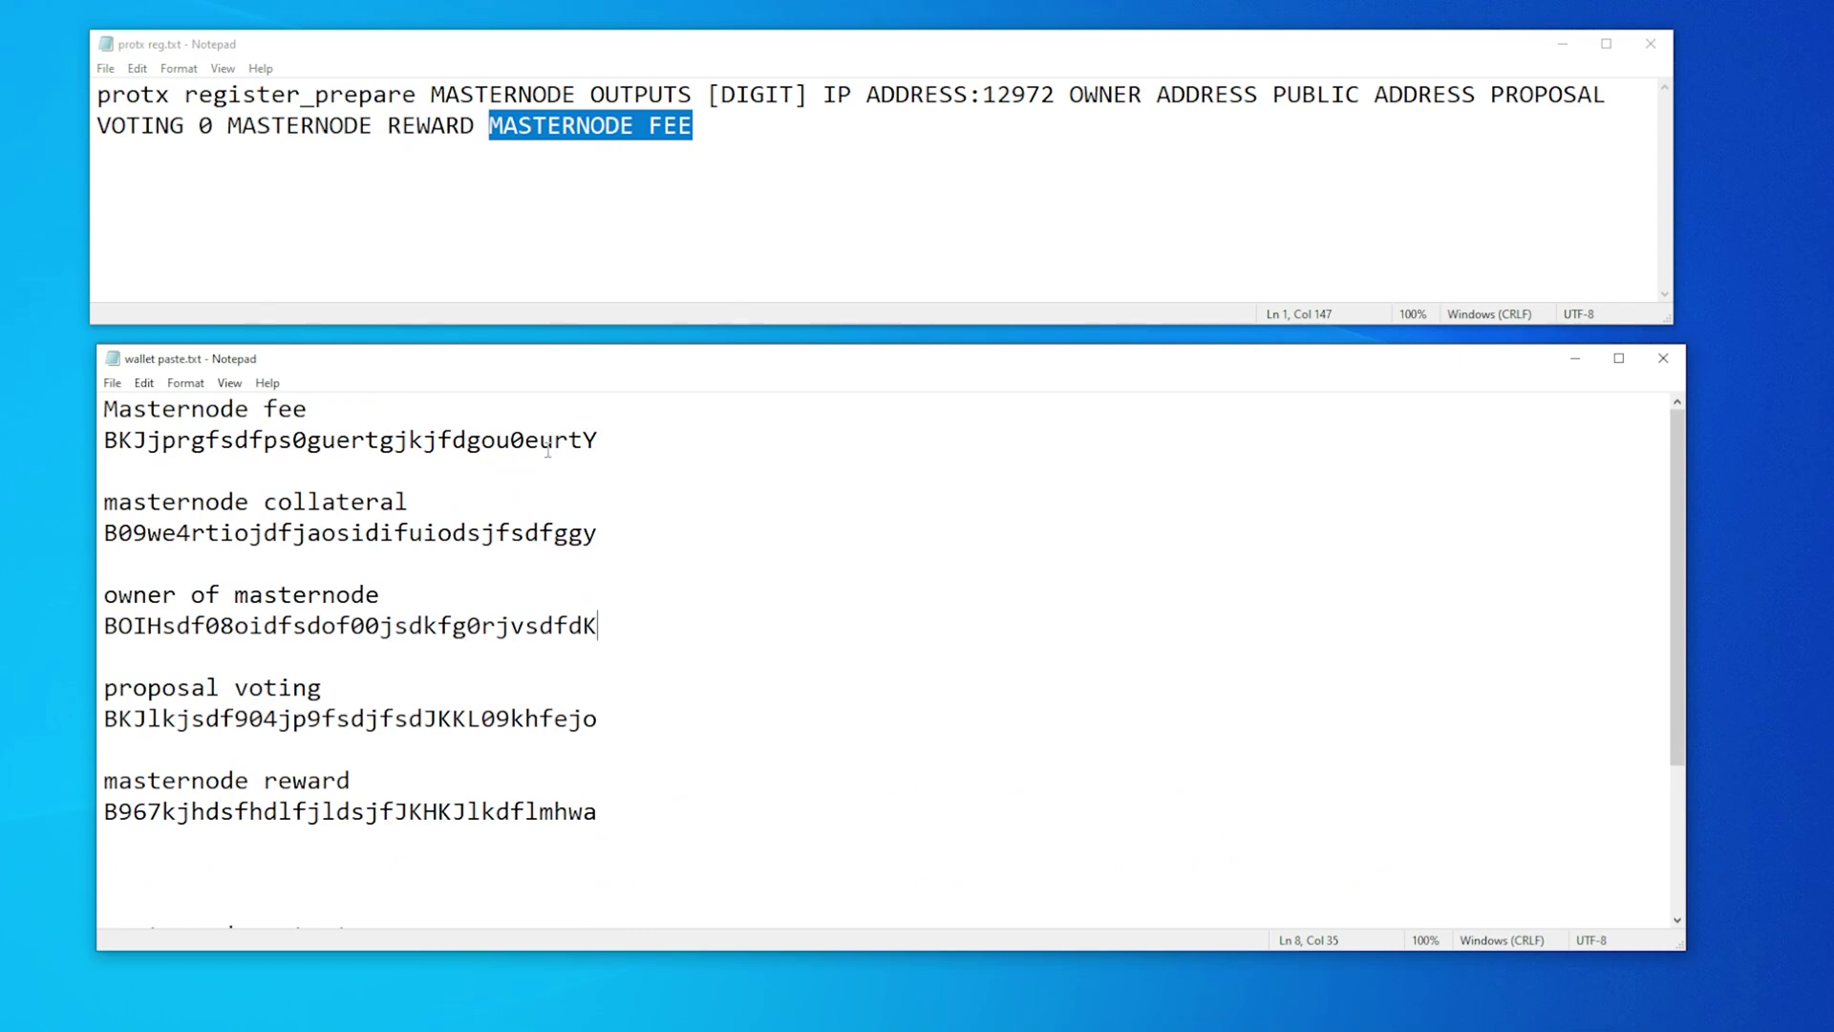
# Replace the MASTERNODE OUTPUTS placeholder in the protx register_prepare command with the transaction hash from the masternode outputs in wallet paste.txt
pyautogui.click(338, 227)
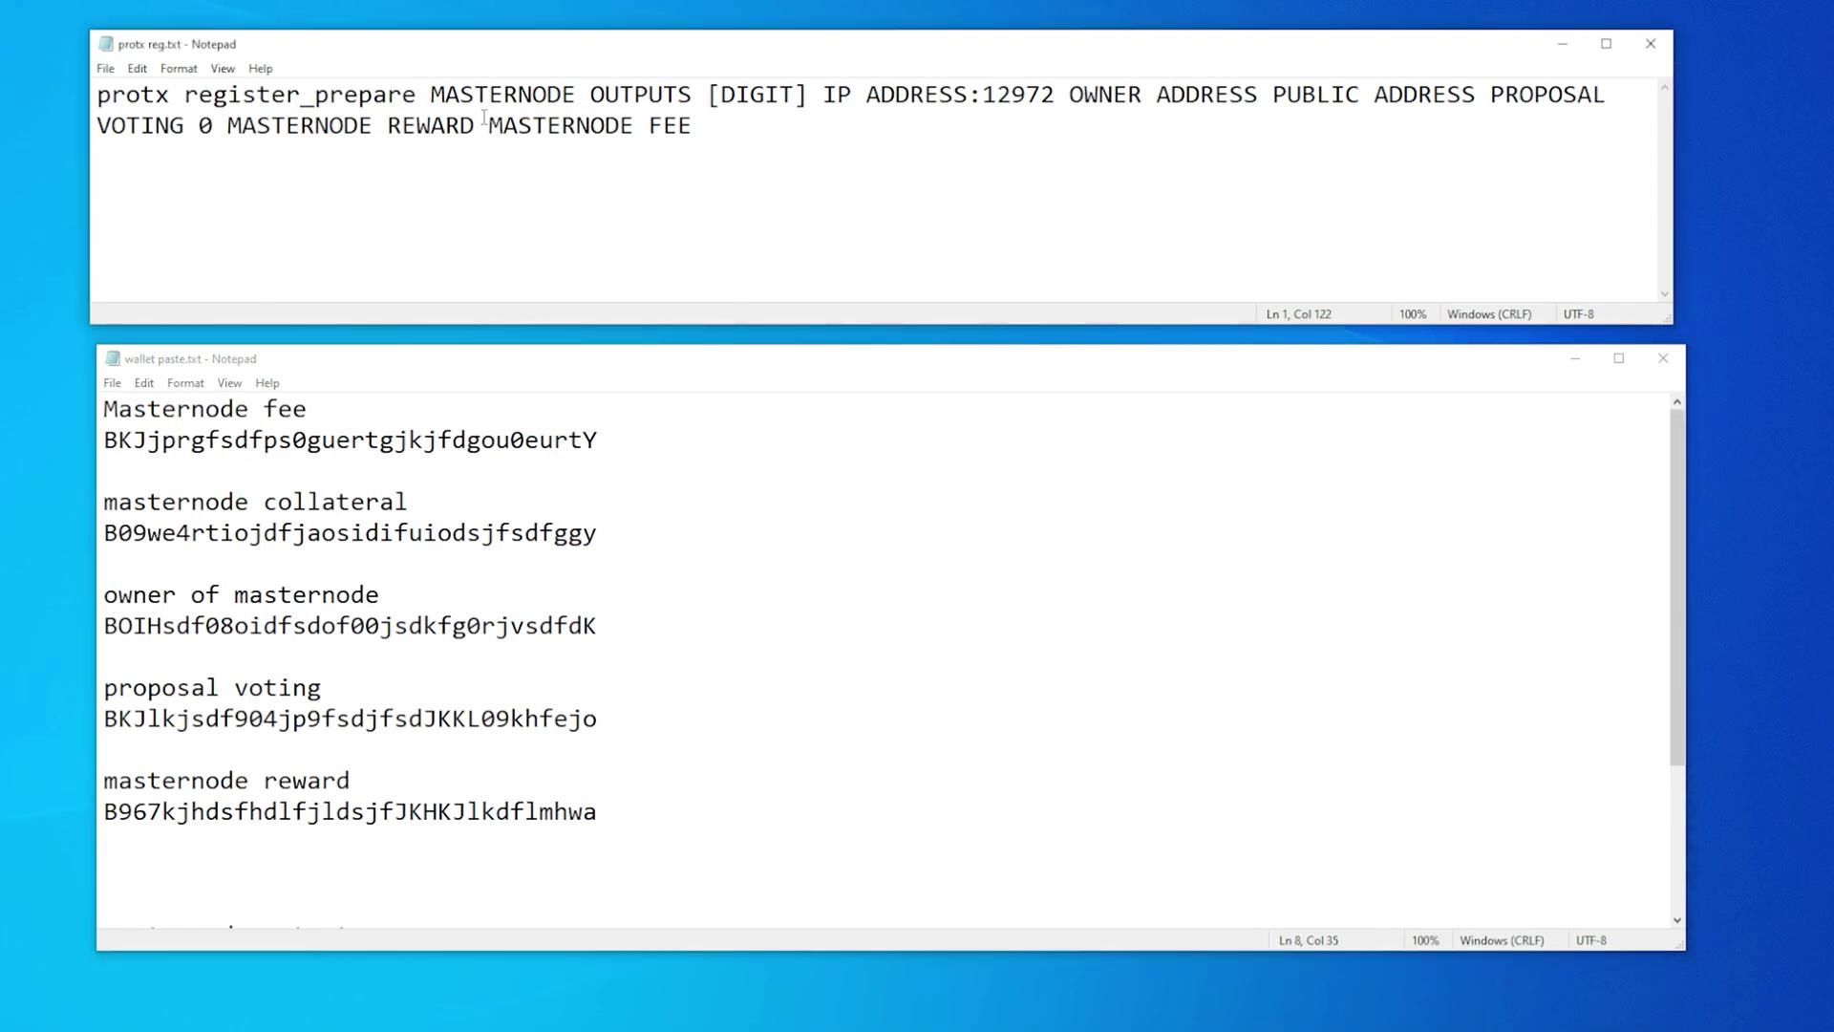
pyautogui.click(431, 94)
pyautogui.moveTo(432, 94); pyautogui.dragTo(691, 93)
pyautogui.scroll(-3, 612, 428)
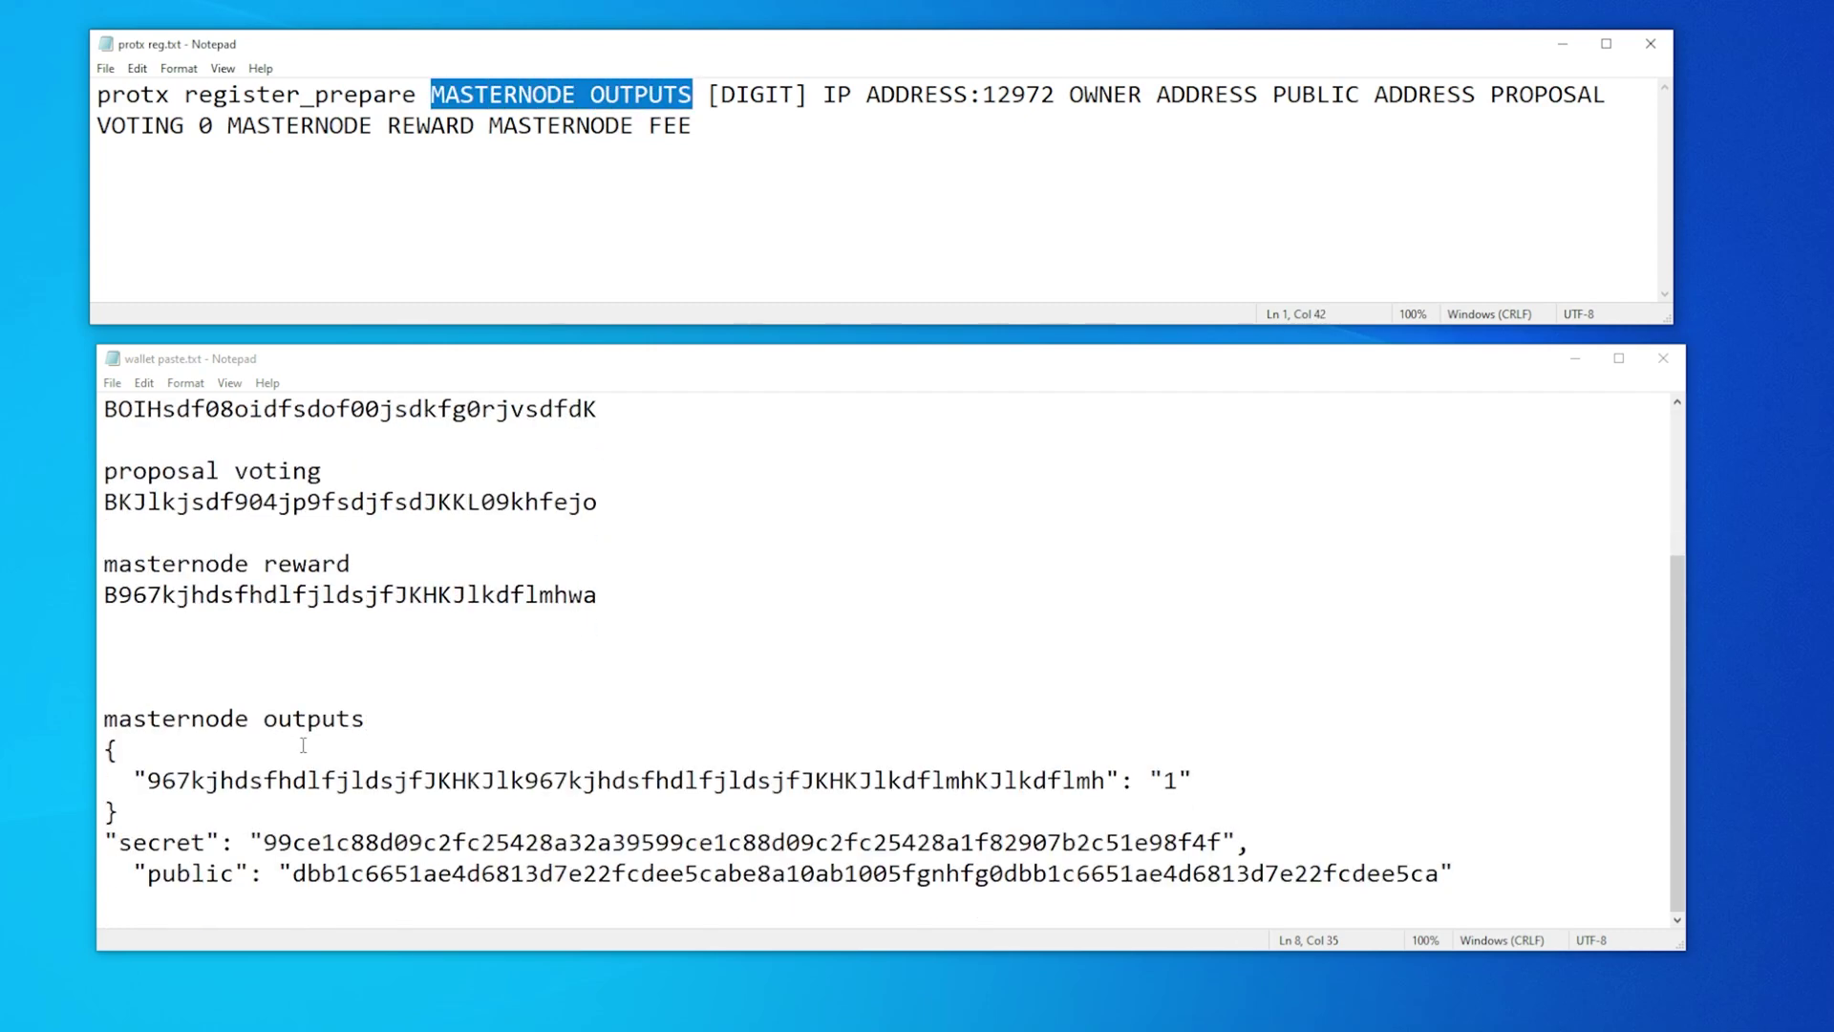
pyautogui.click(177, 749)
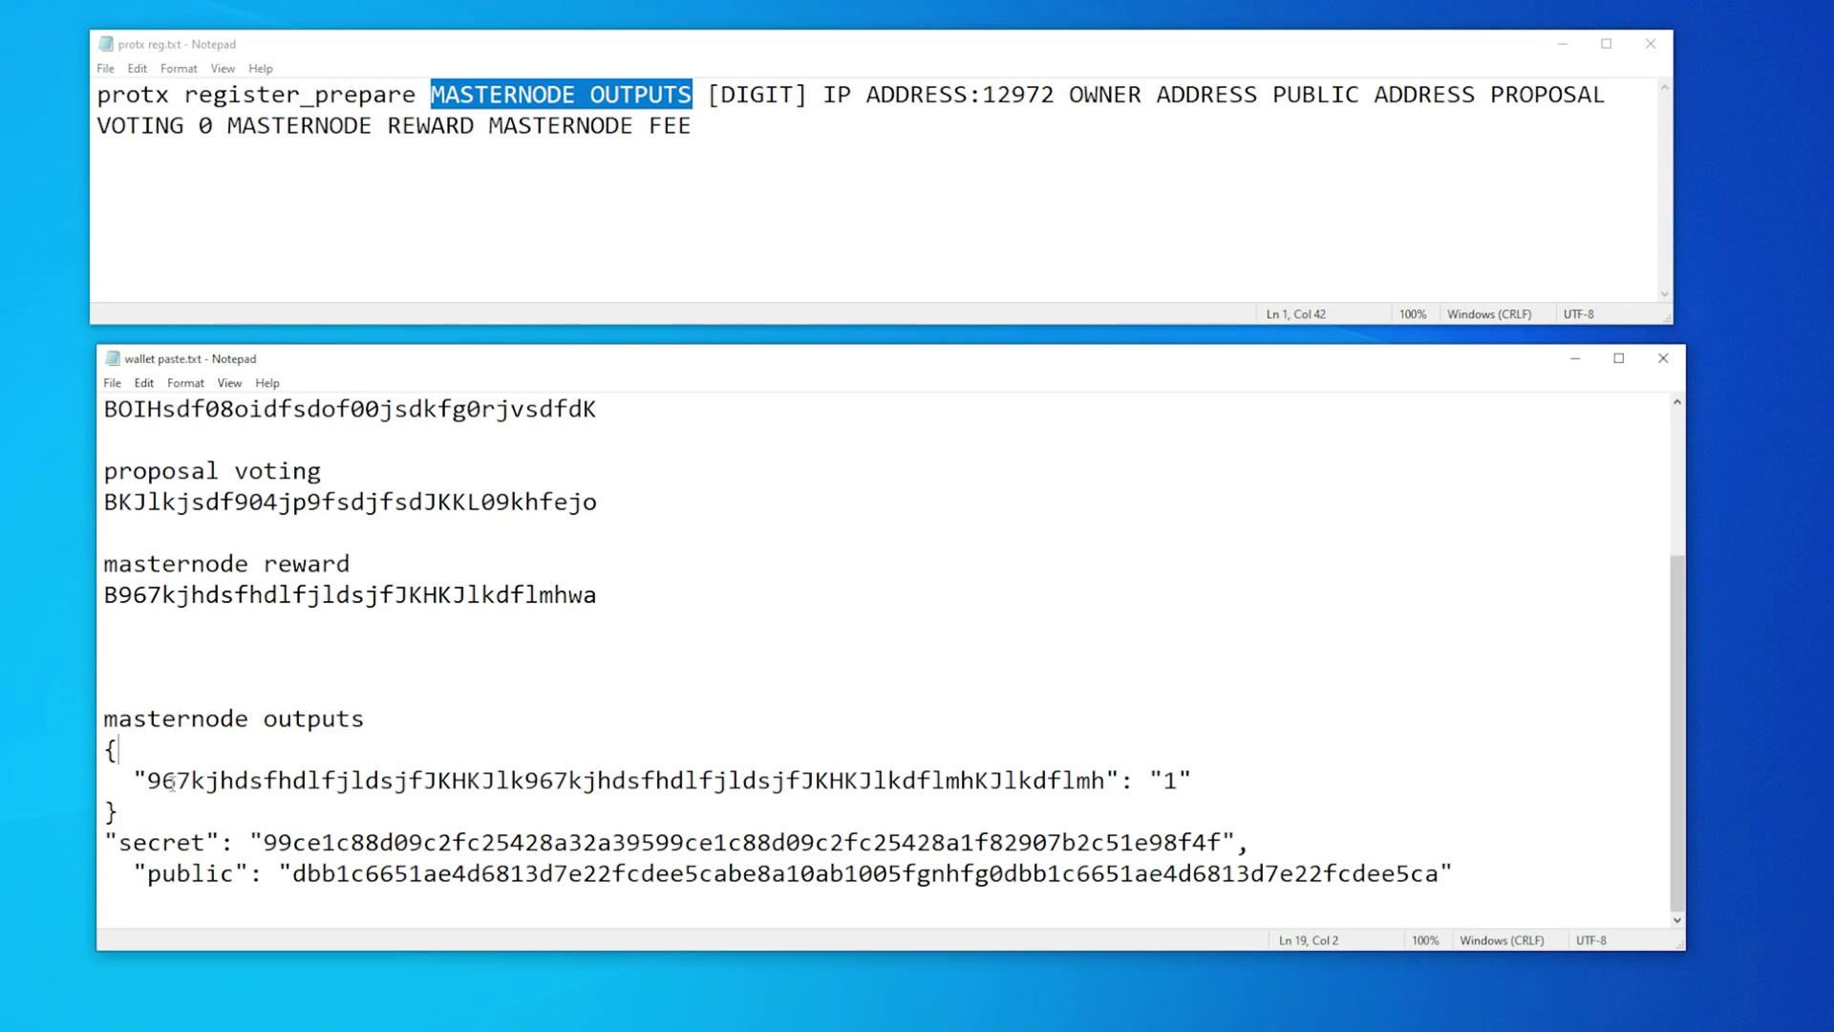
pyautogui.moveTo(149, 781); pyautogui.dragTo(1103, 782)
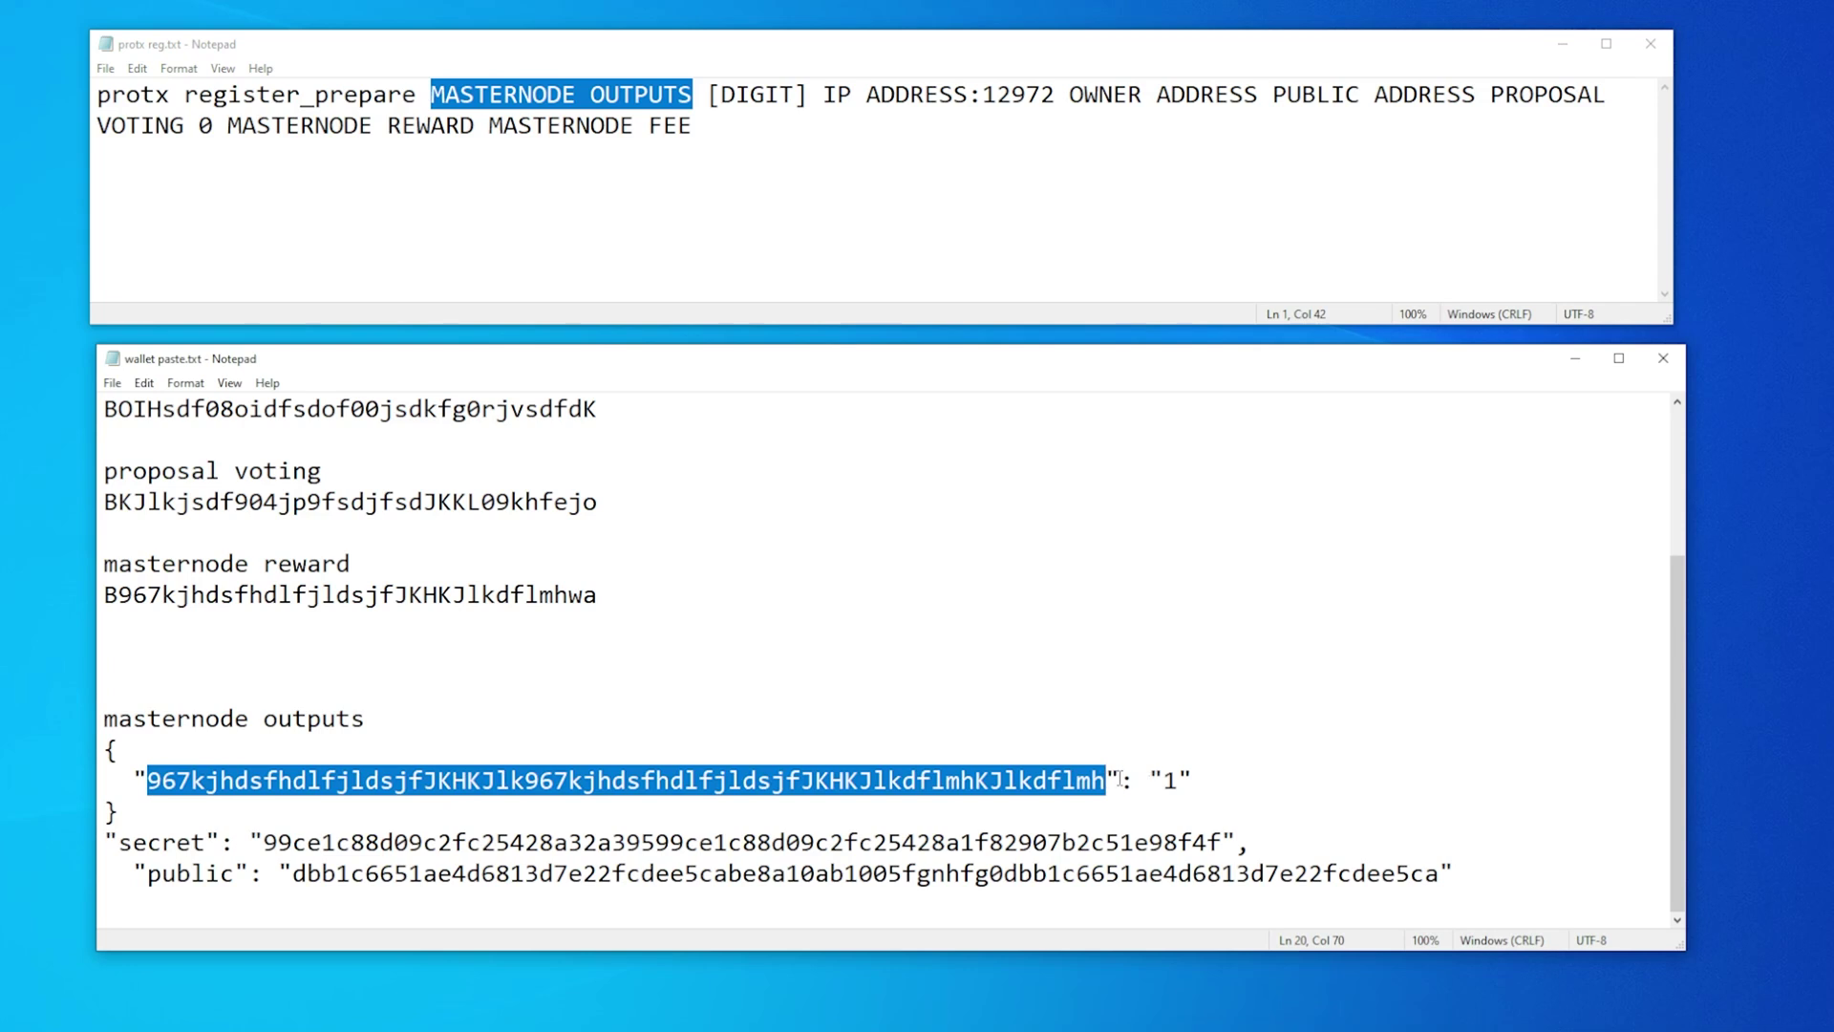
pyautogui.click(564, 52)
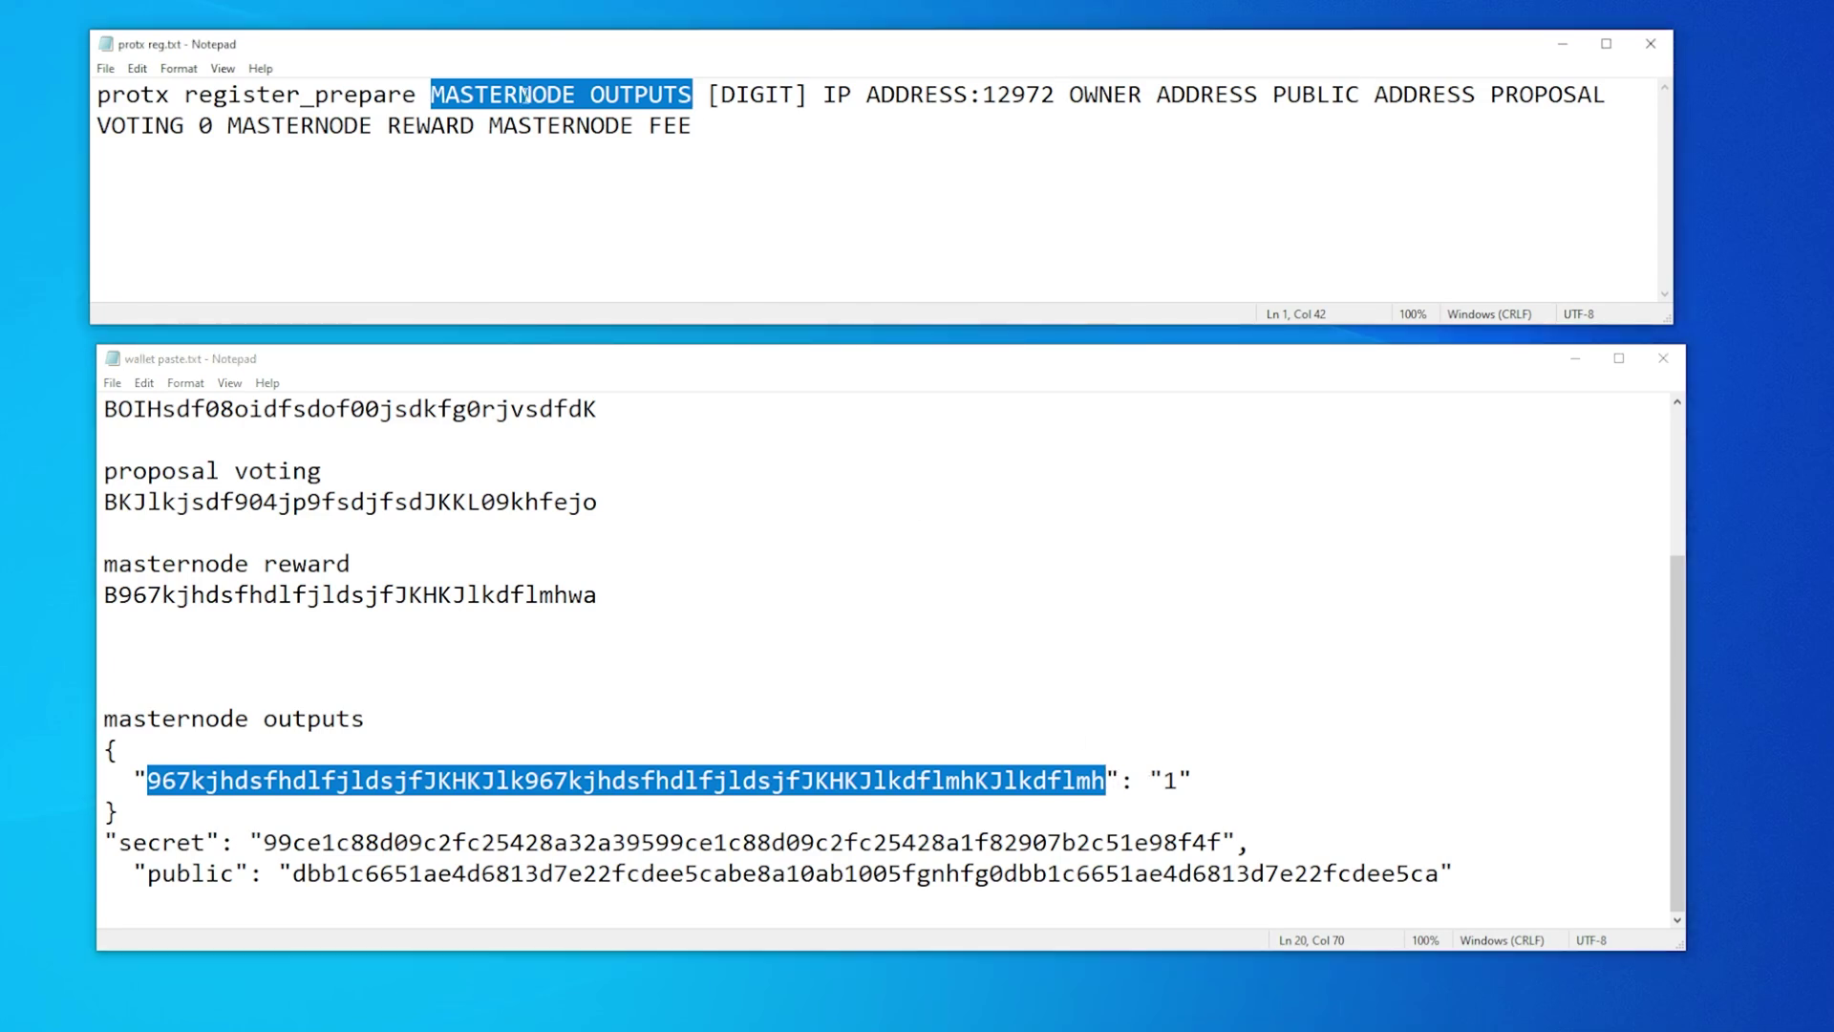
pyautogui.write('967kjhdsfhdlfjldsjfJKHKJlk967kjhdsfhdlfjldsjfJKHKJlkdflmhKJlkdflmh')
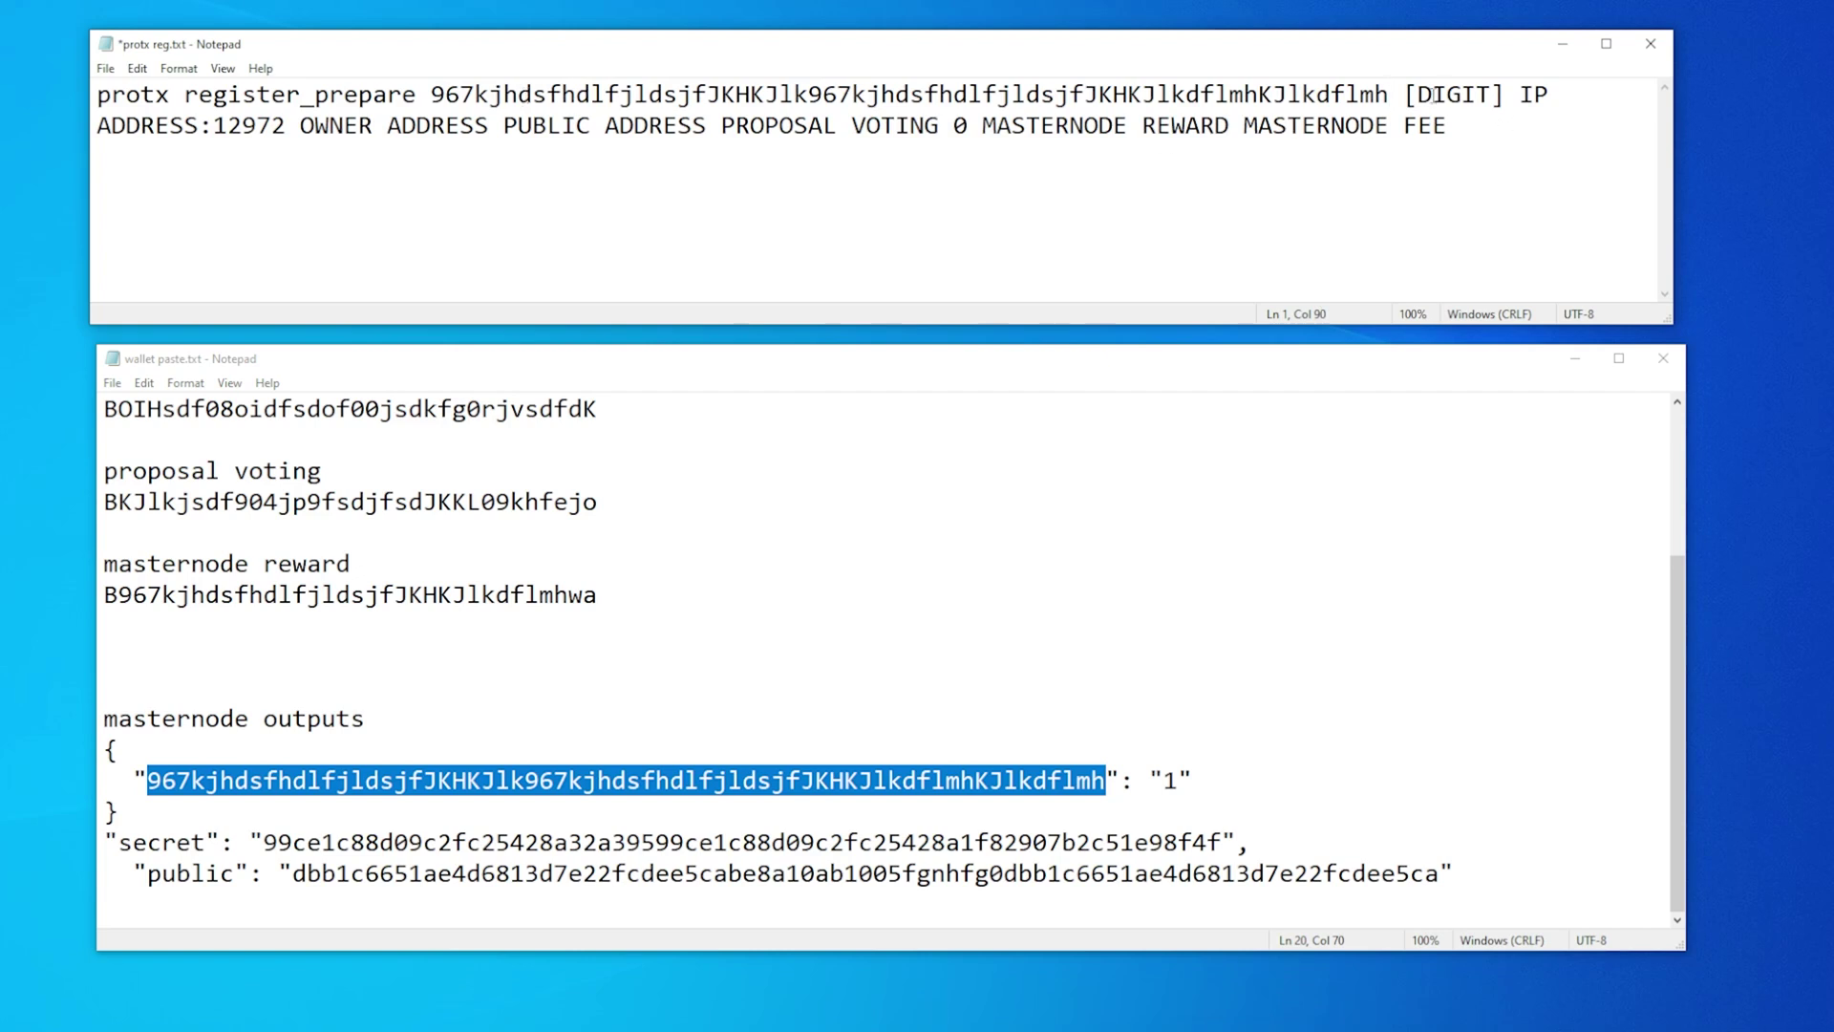
# Replace the [DIGIT] placeholder with the masternode output's index 1 and the IP ADDRESS placeholder with 192.168.1.111
pyautogui.doubleClick(1169, 781)
pyautogui.hotkey('ctrl', 'c')
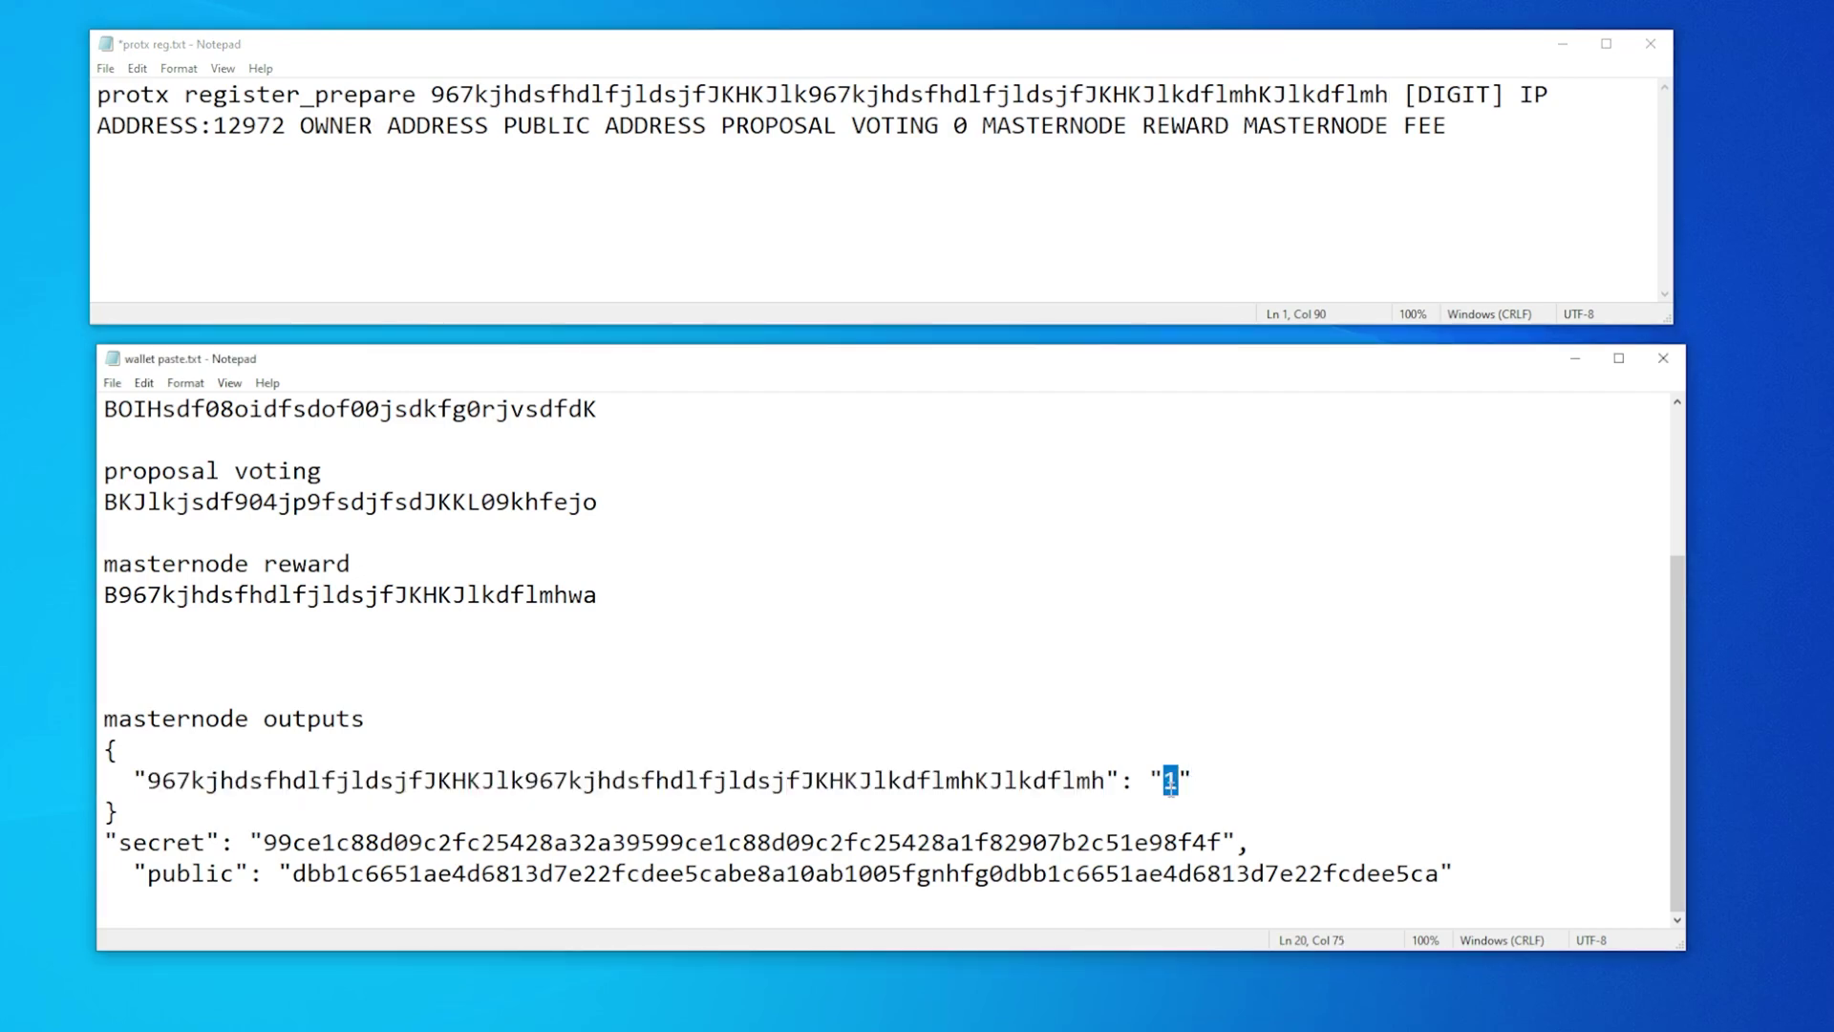
pyautogui.moveTo(1404, 95); pyautogui.dragTo(1503, 94)
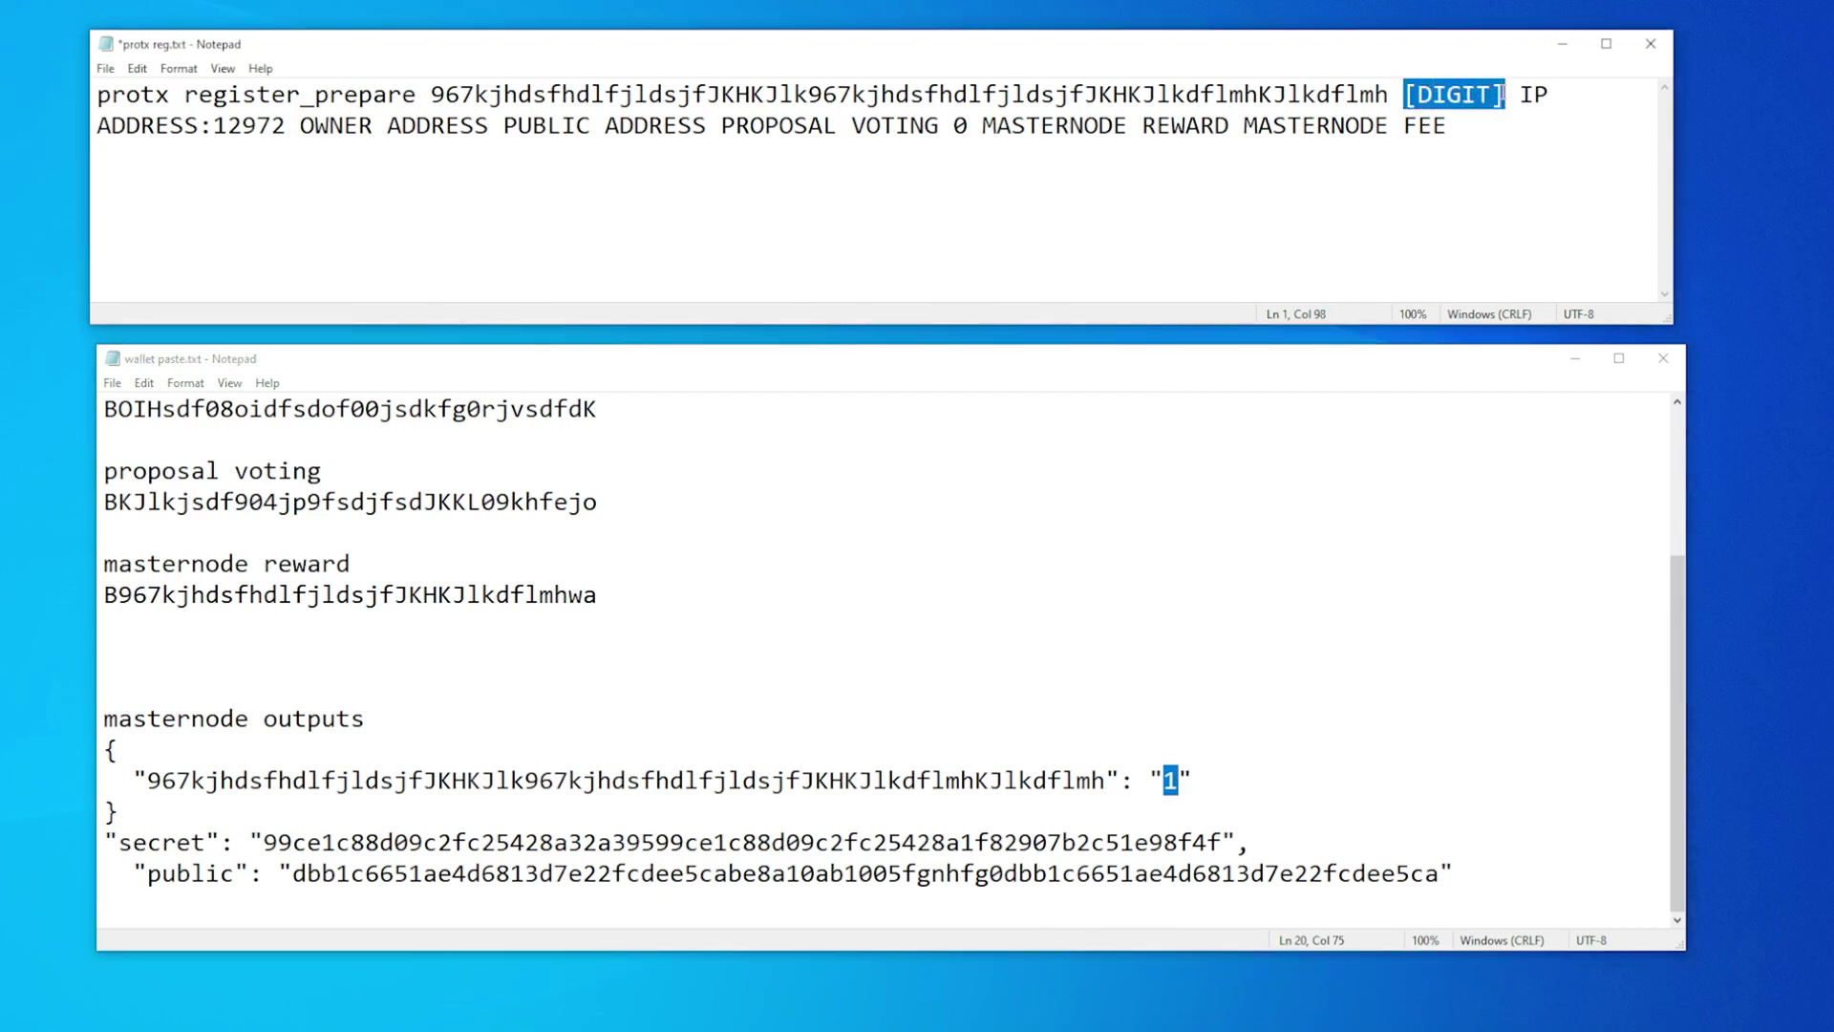
pyautogui.hotkey('ctrl', 'v')
pyautogui.moveTo(1389, 94); pyautogui.dragTo(1420, 95)
pyautogui.moveTo(1433, 94); pyautogui.dragTo(199, 129)
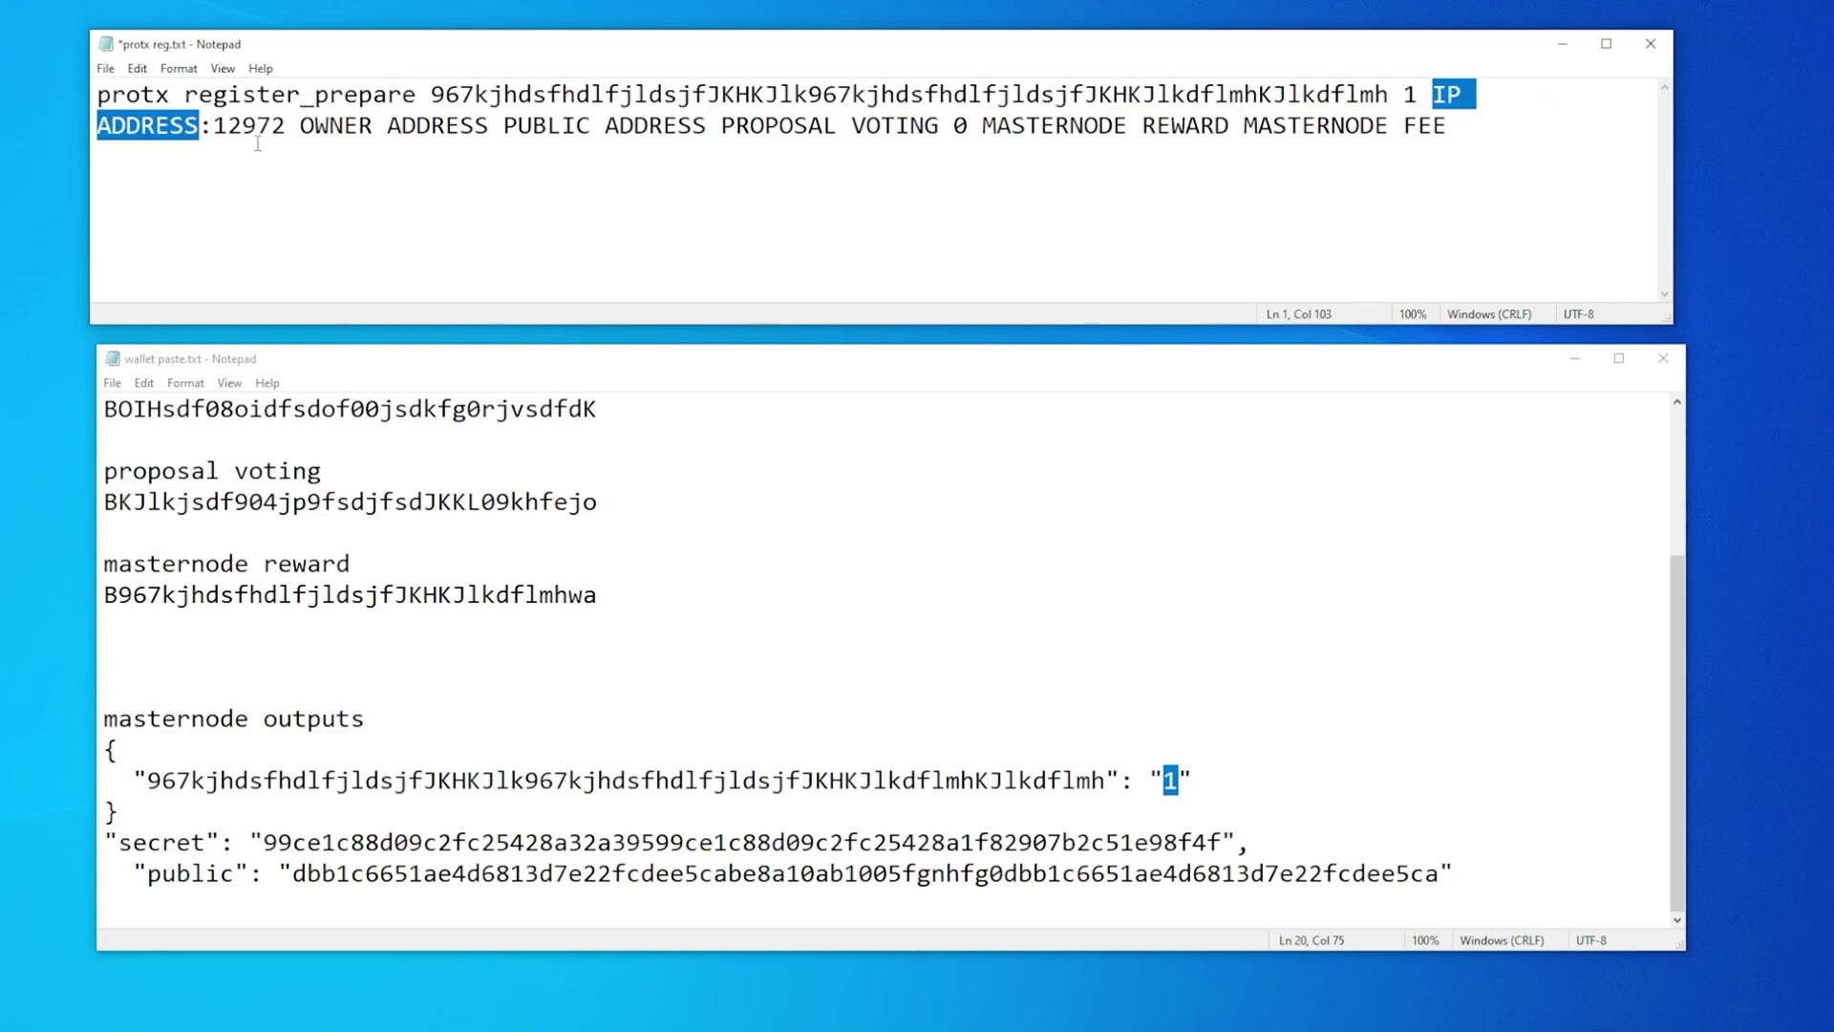
pyautogui.write('192.168.1.111')
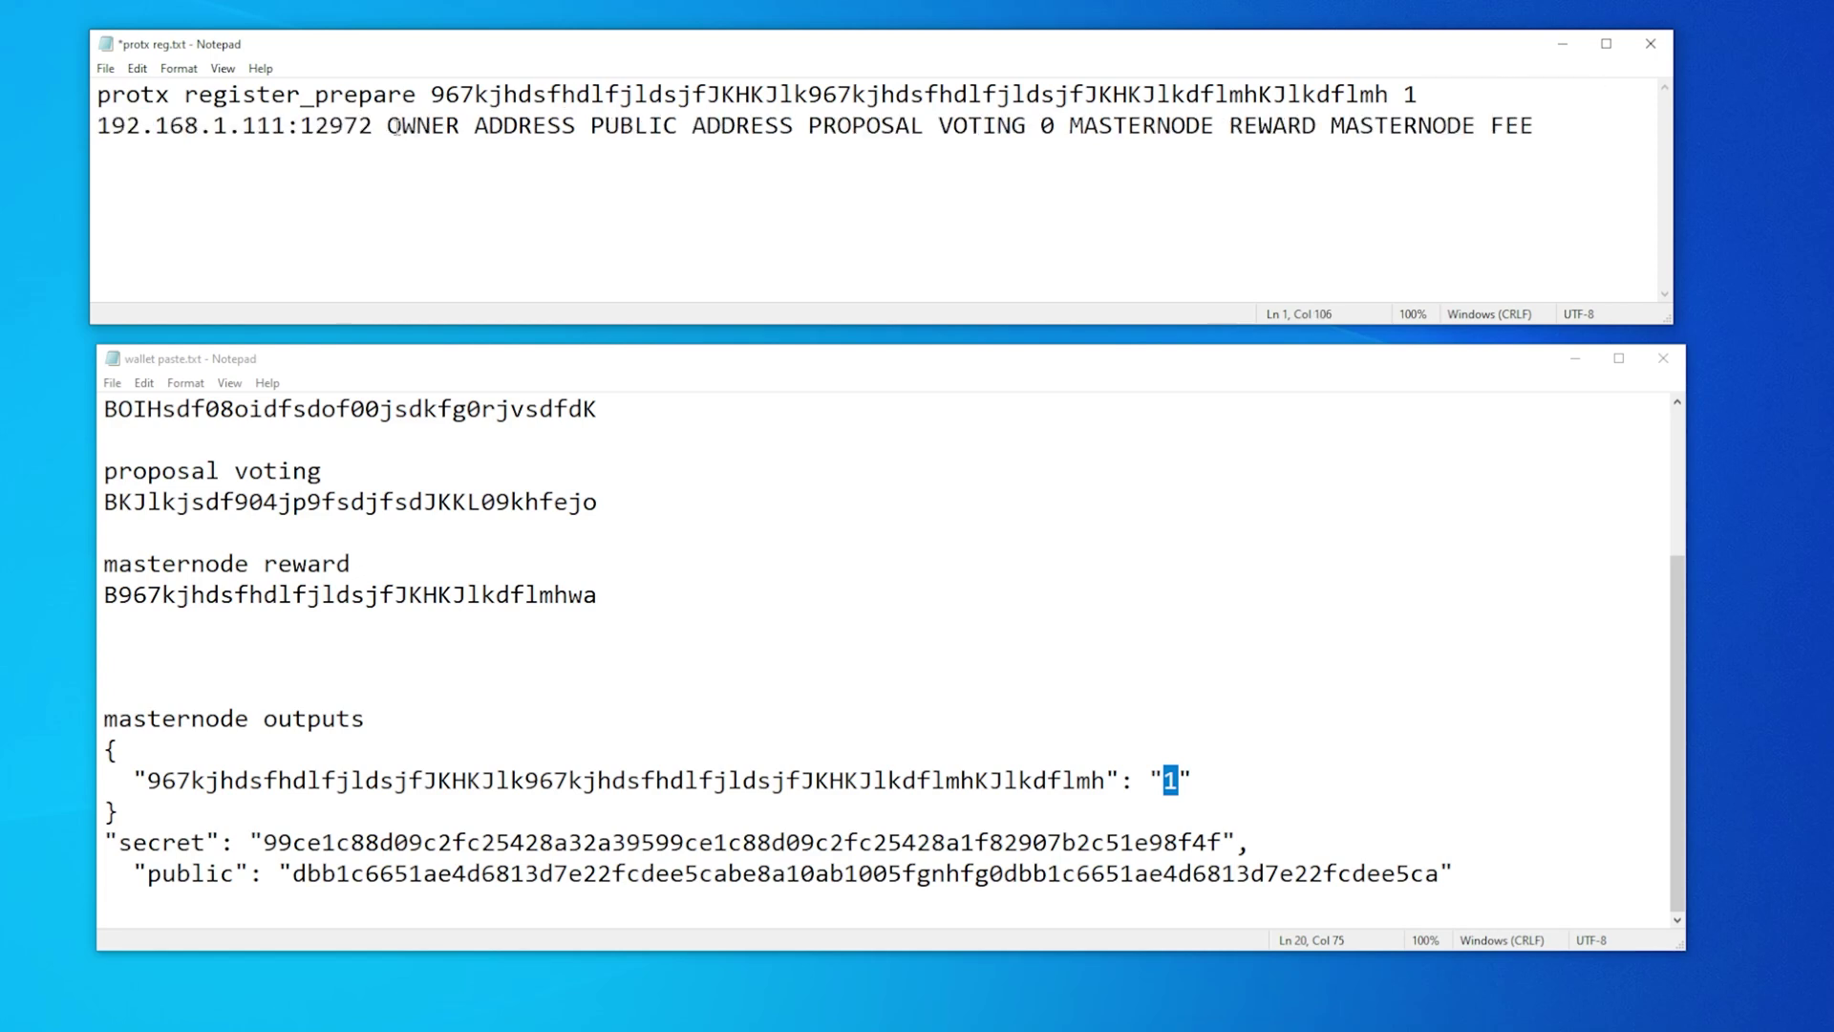
# Replace the OWNER ADDRESS placeholder in the command with the owner of masternode address from wallet paste.txt
pyautogui.click(382, 504)
pyautogui.scroll(2, 383, 504)
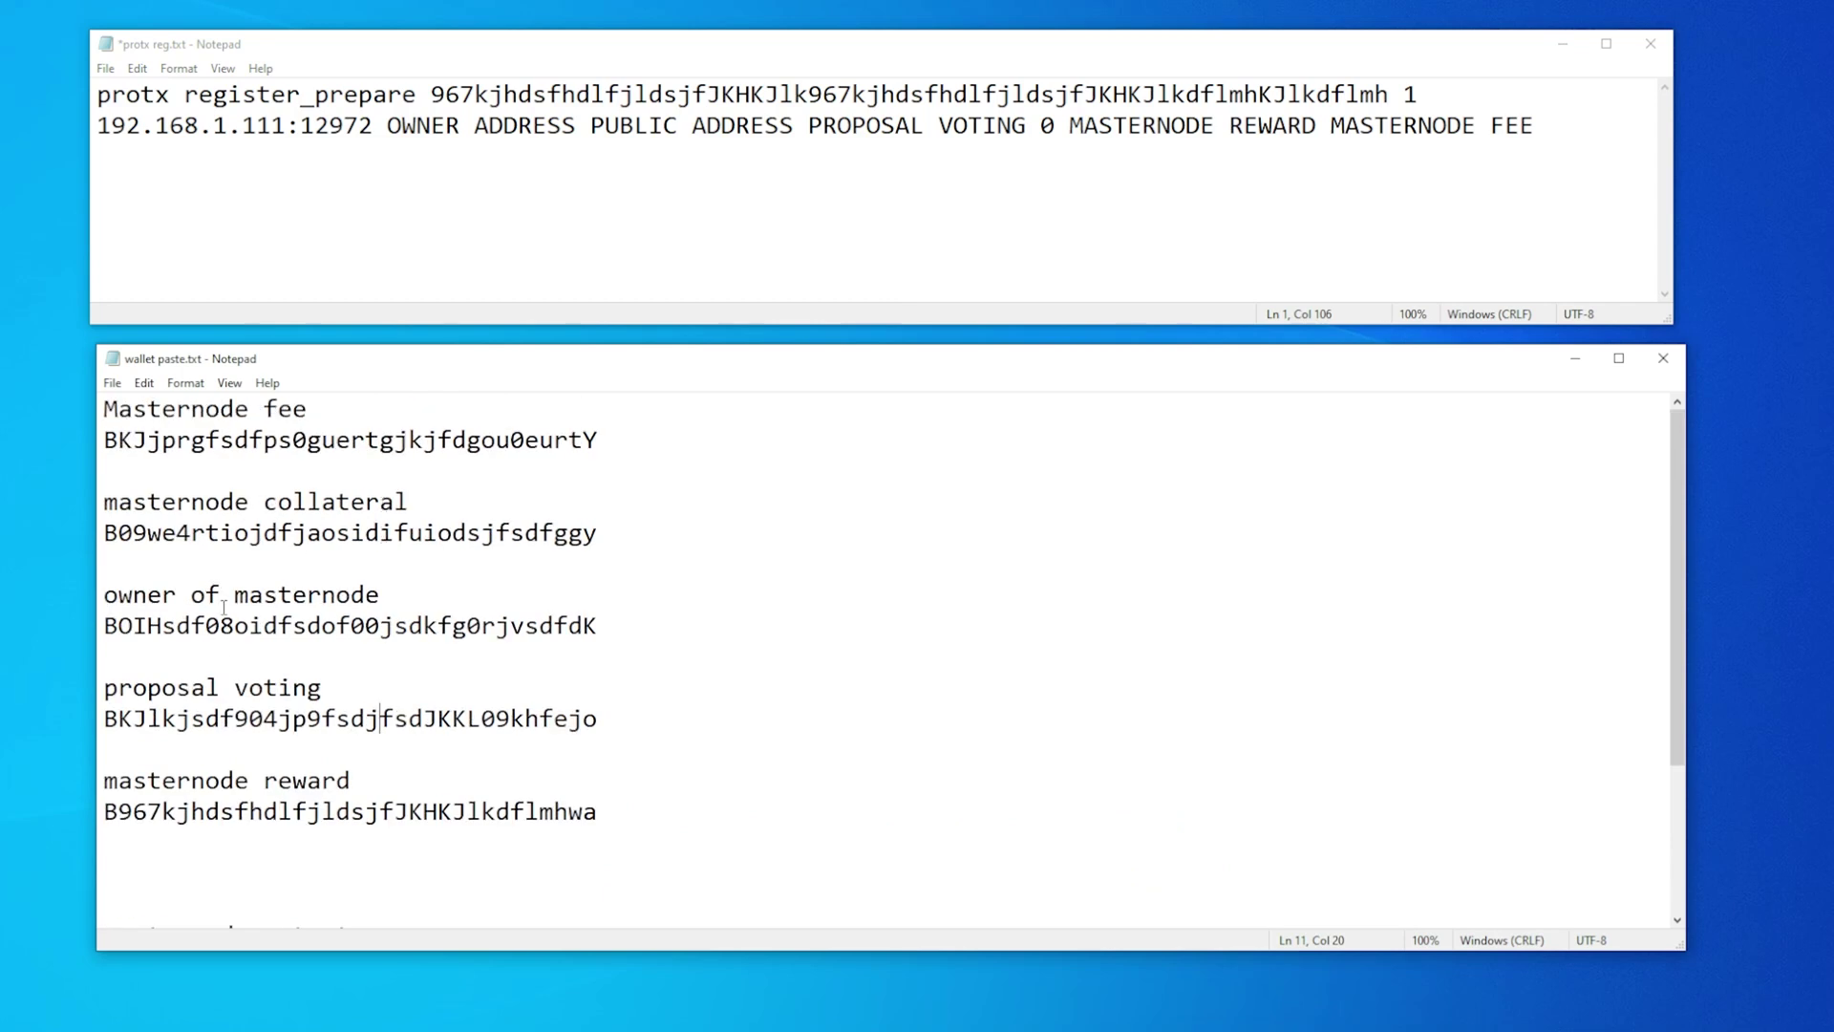
pyautogui.moveTo(115, 626); pyautogui.dragTo(596, 625)
pyautogui.hotkey('ctrl', 'c')
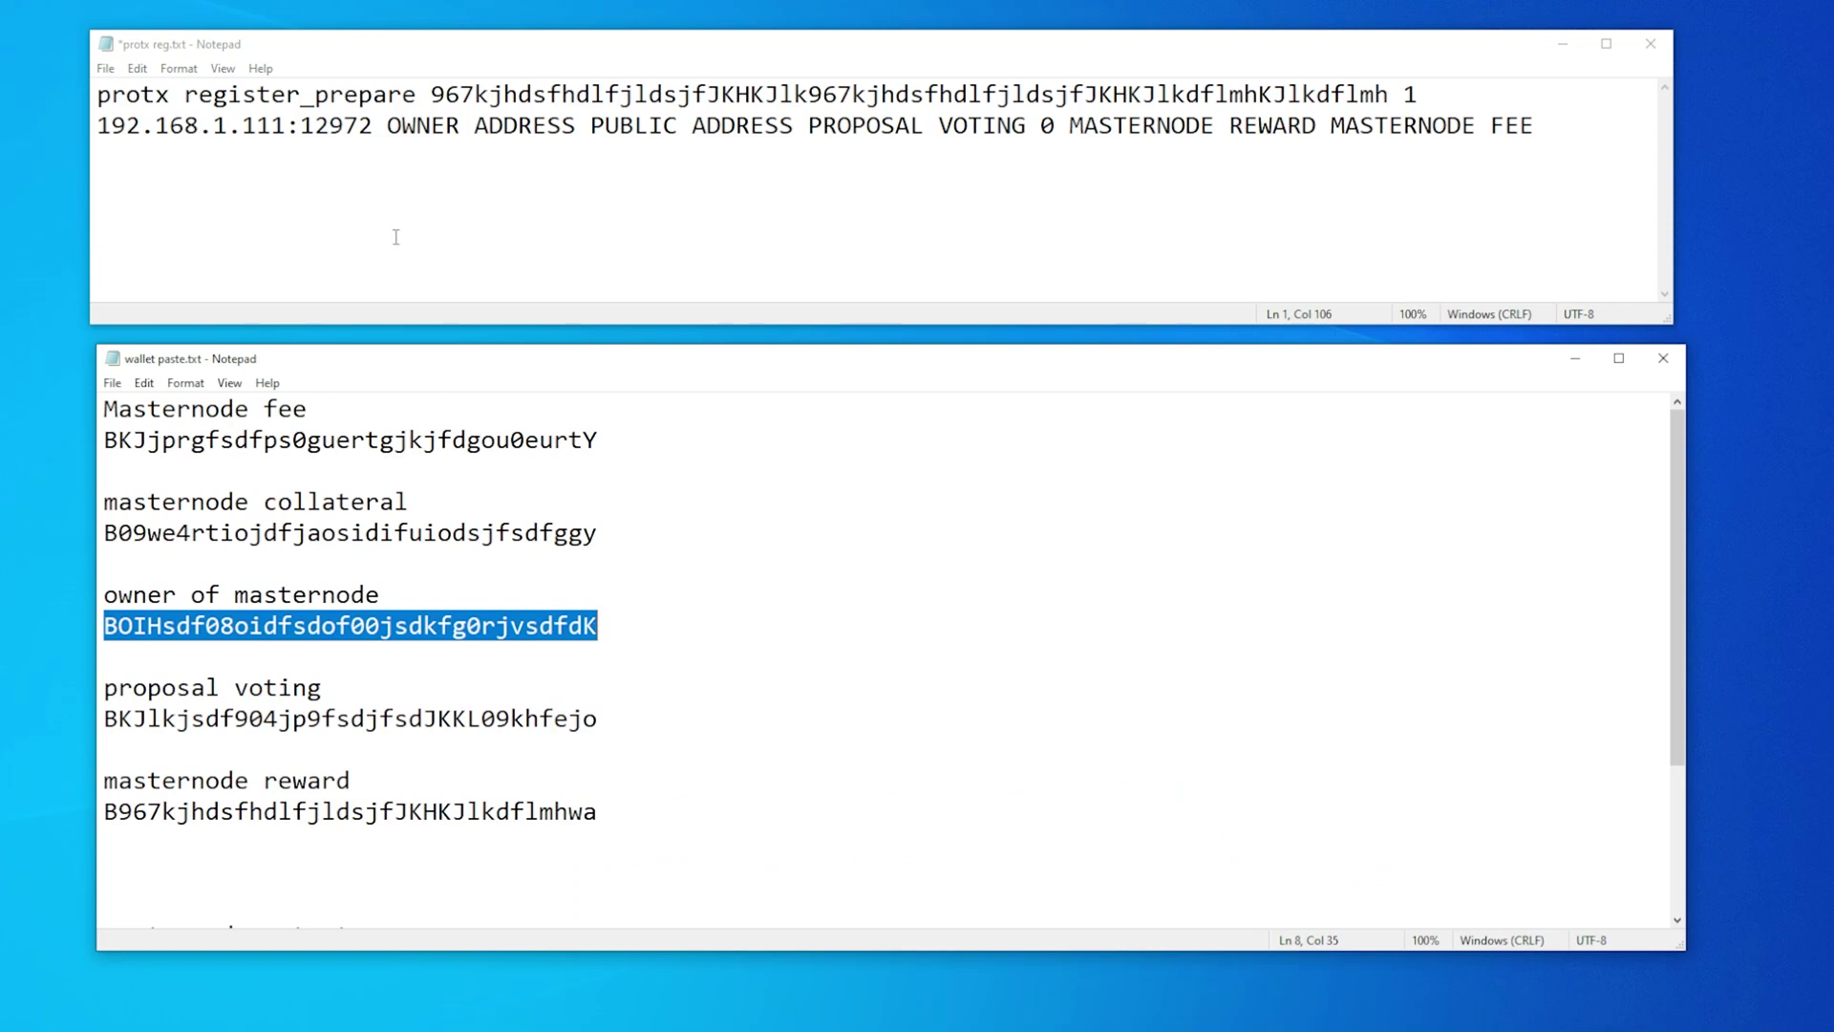
pyautogui.moveTo(388, 127); pyautogui.dragTo(577, 127)
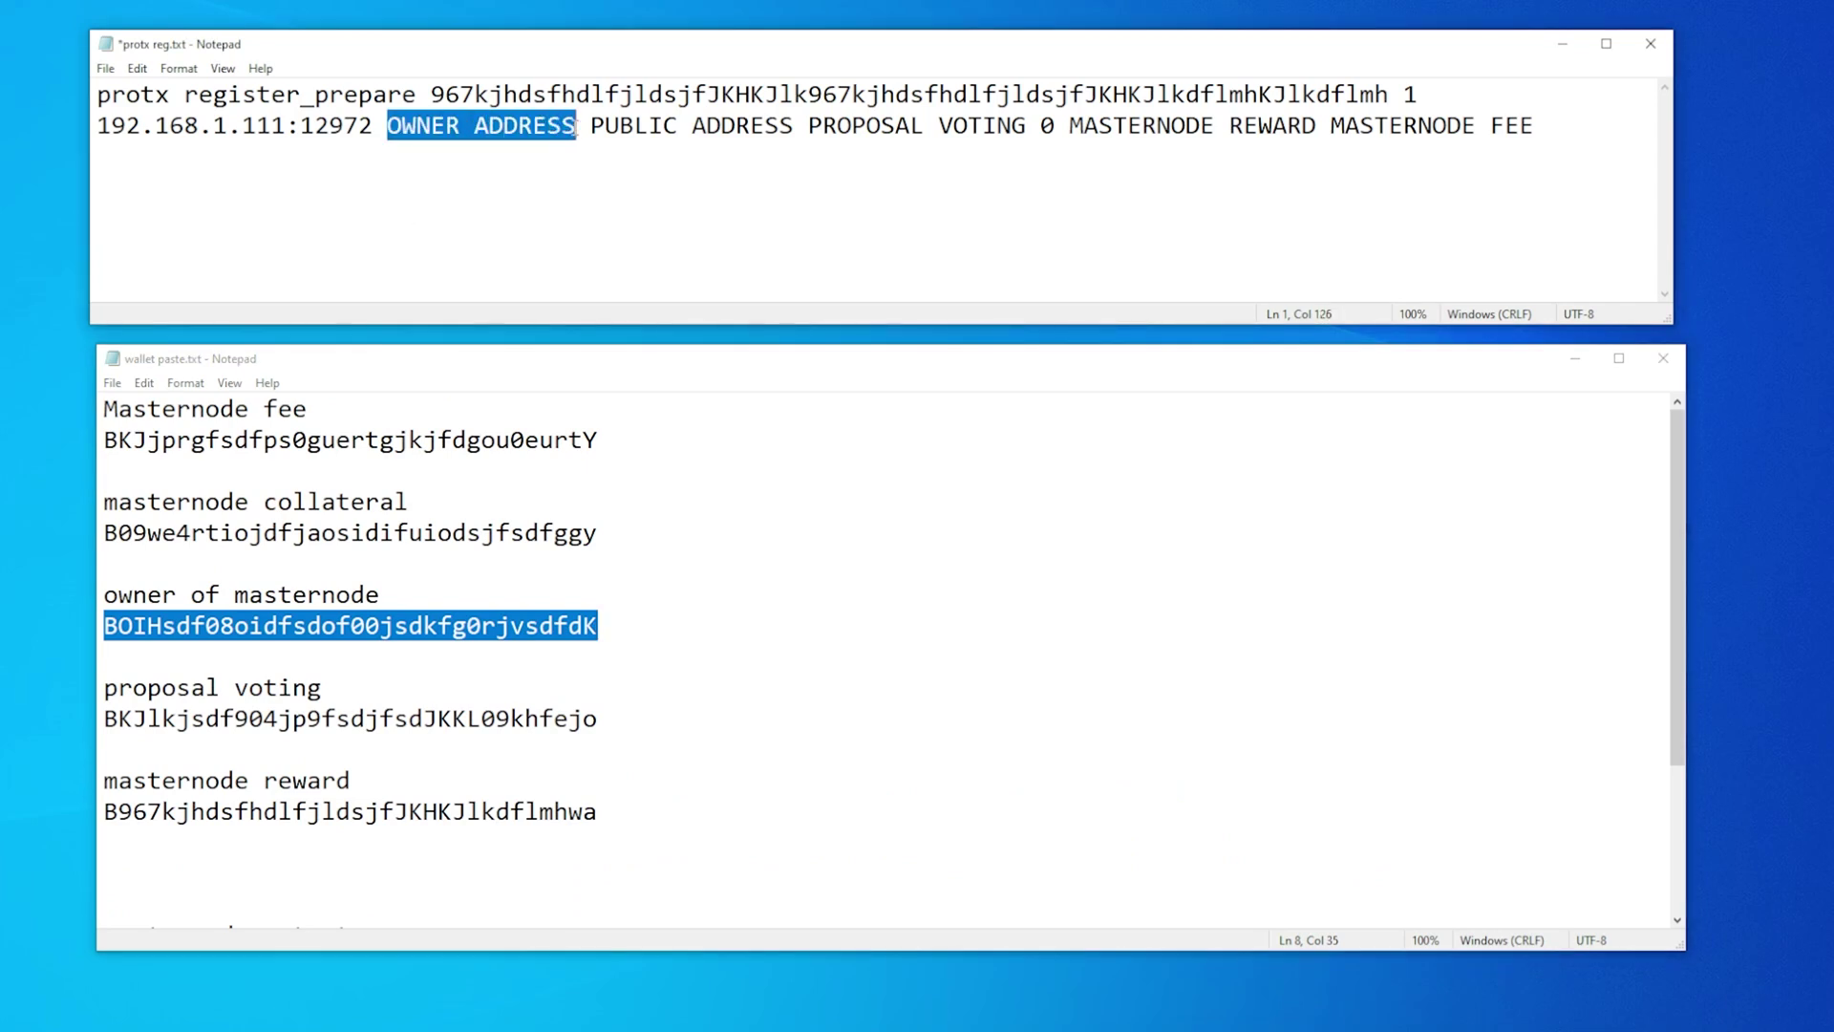
pyautogui.hotkey('ctrl', 'v')
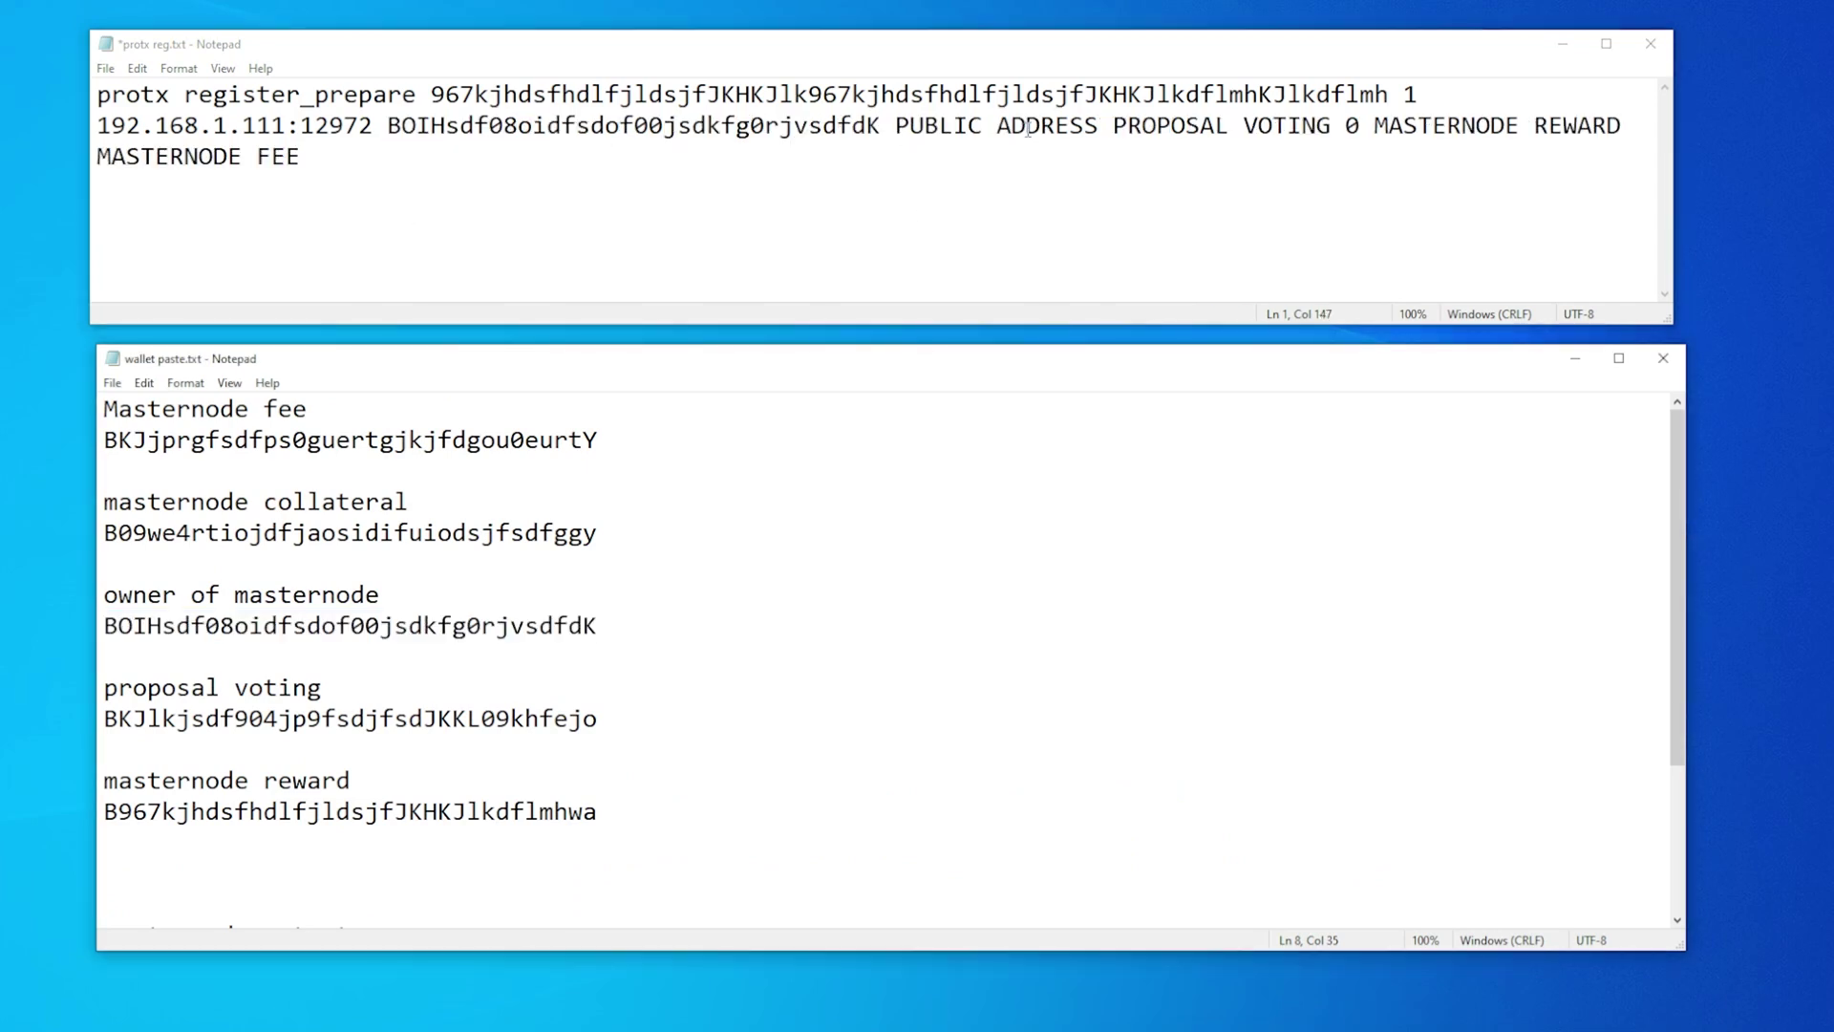
# Replace the PUBLIC ADDRESS placeholder in the protx register_prepare command with the "public" key value from wallet paste.txt
pyautogui.scroll(-3, 819, 514)
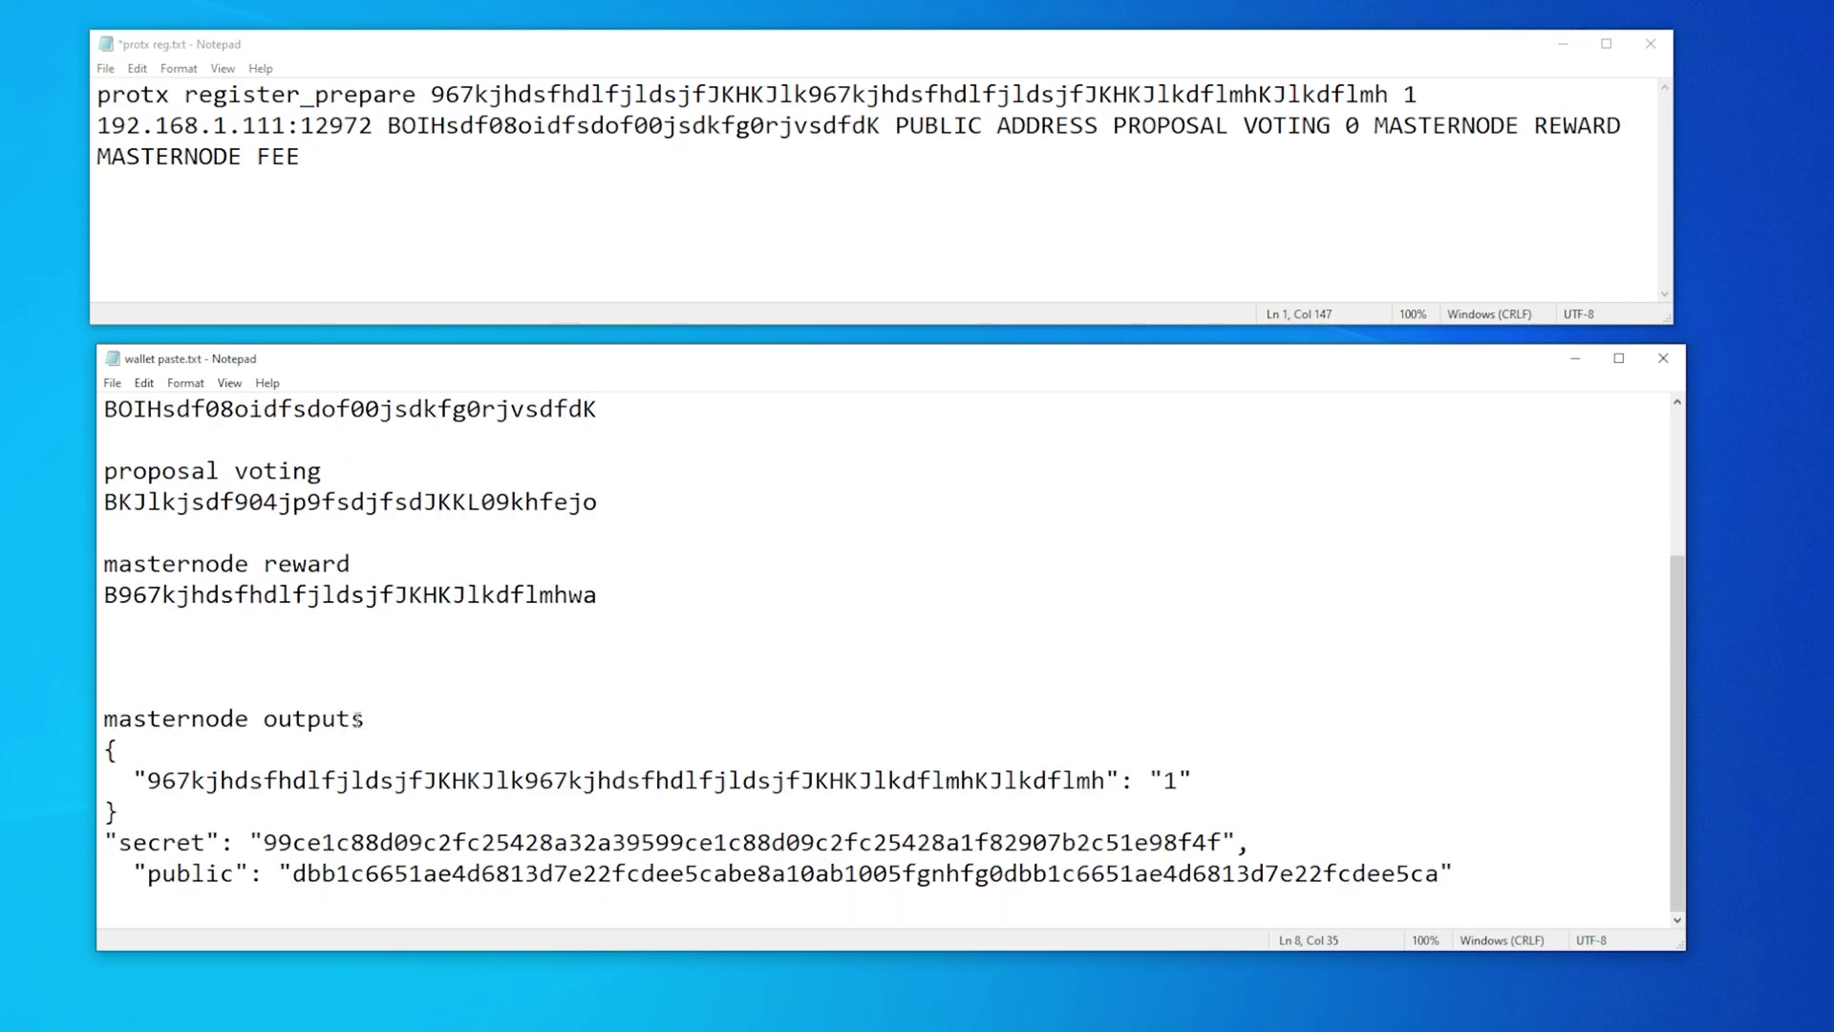
pyautogui.moveTo(293, 872); pyautogui.dragTo(1438, 871)
pyautogui.hotkey('ctrl', 'c')
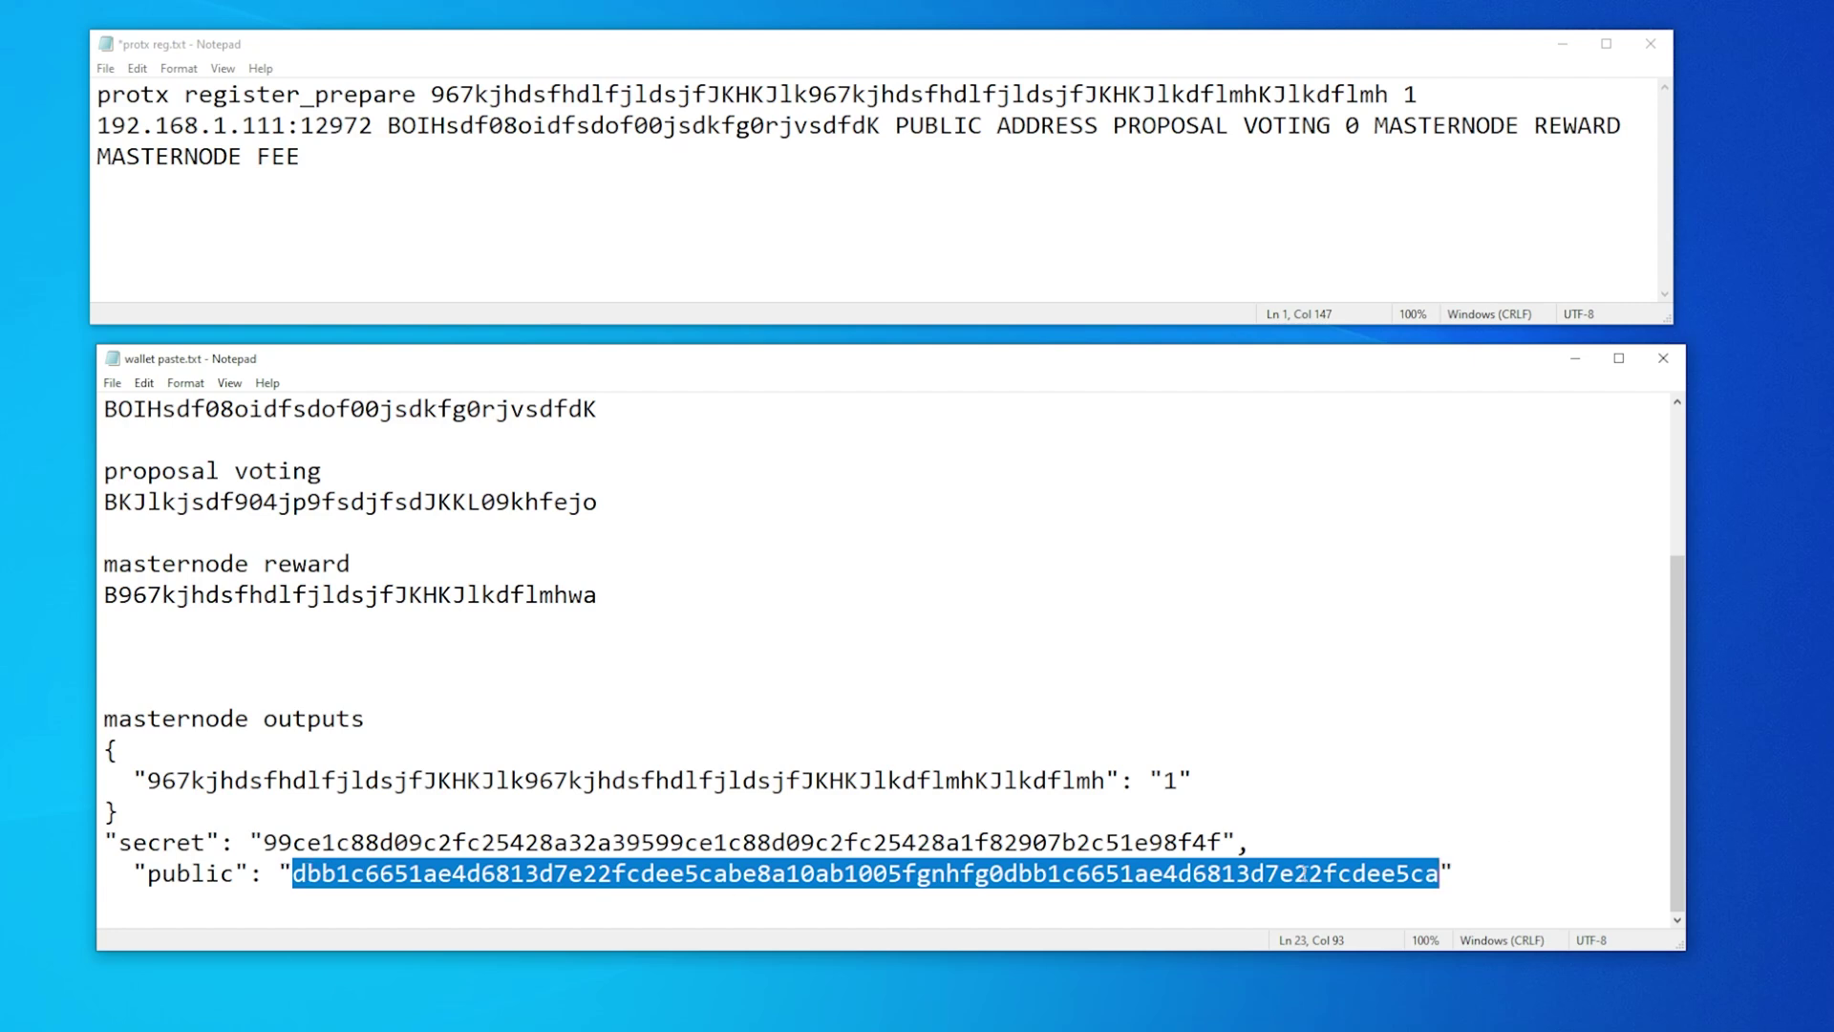
pyautogui.moveTo(895, 127); pyautogui.dragTo(1098, 125)
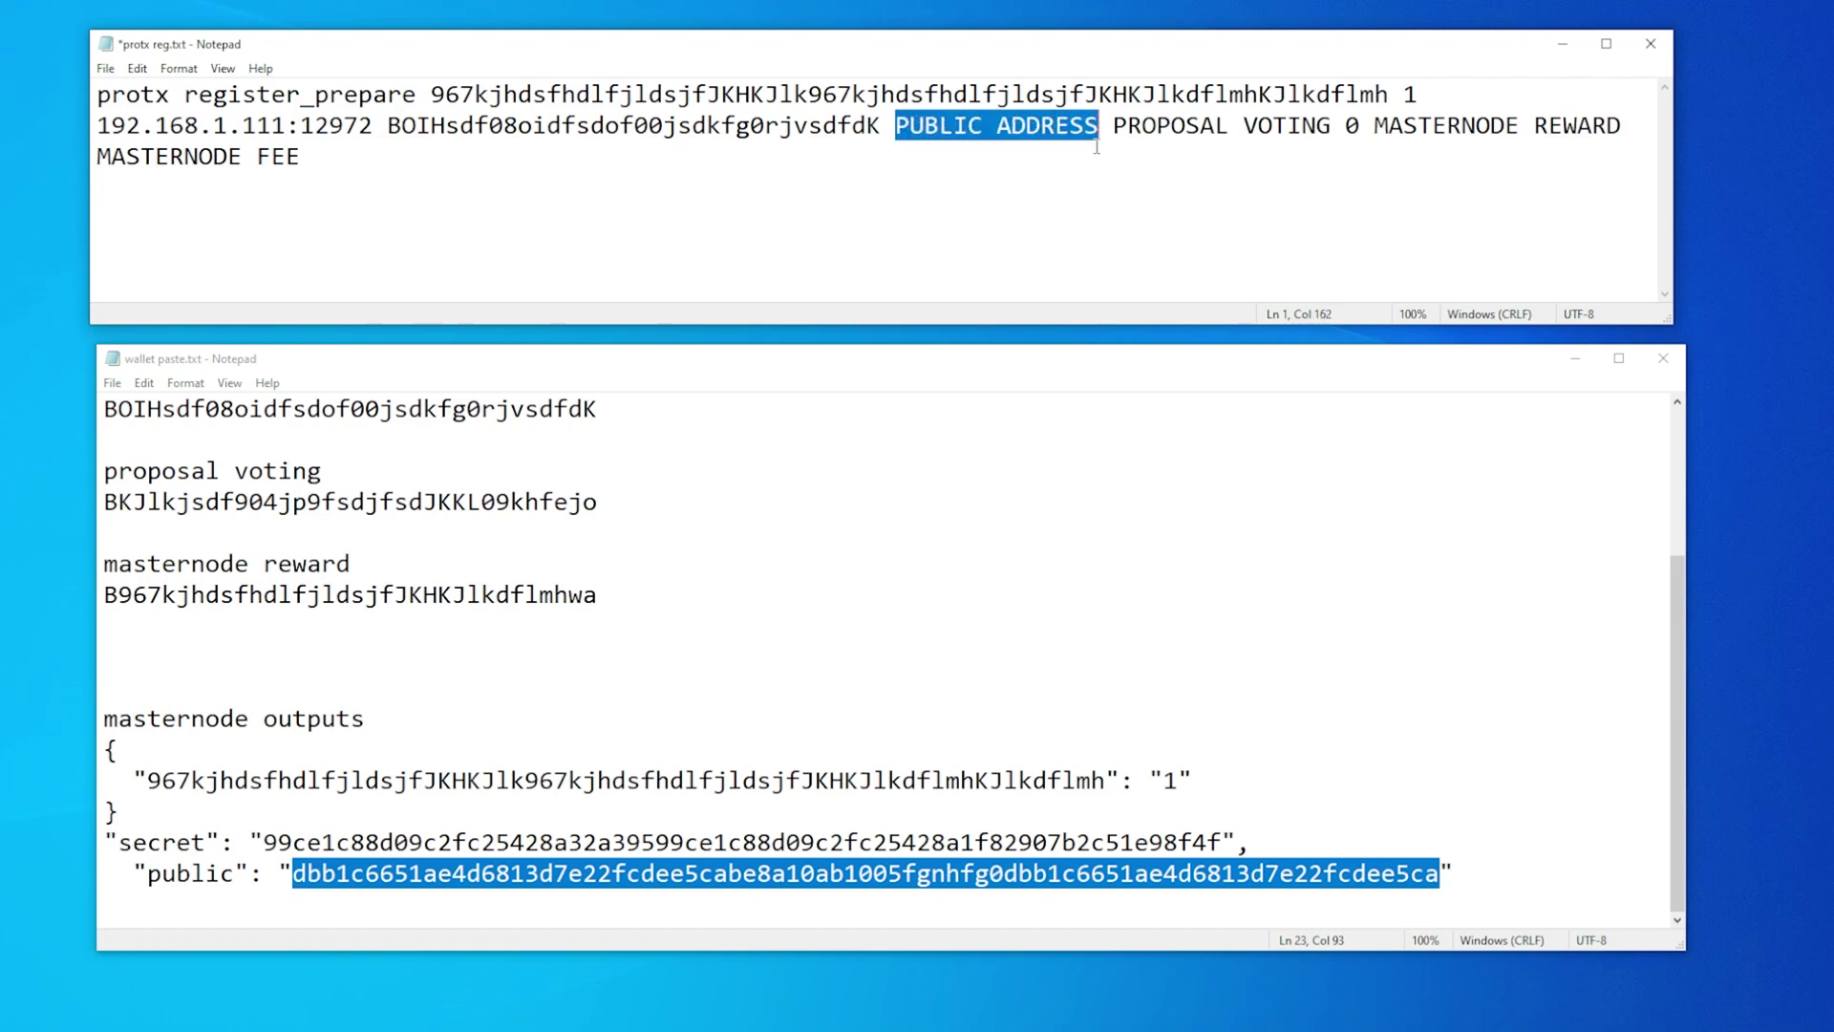
pyautogui.hotkey('ctrl', 'v')
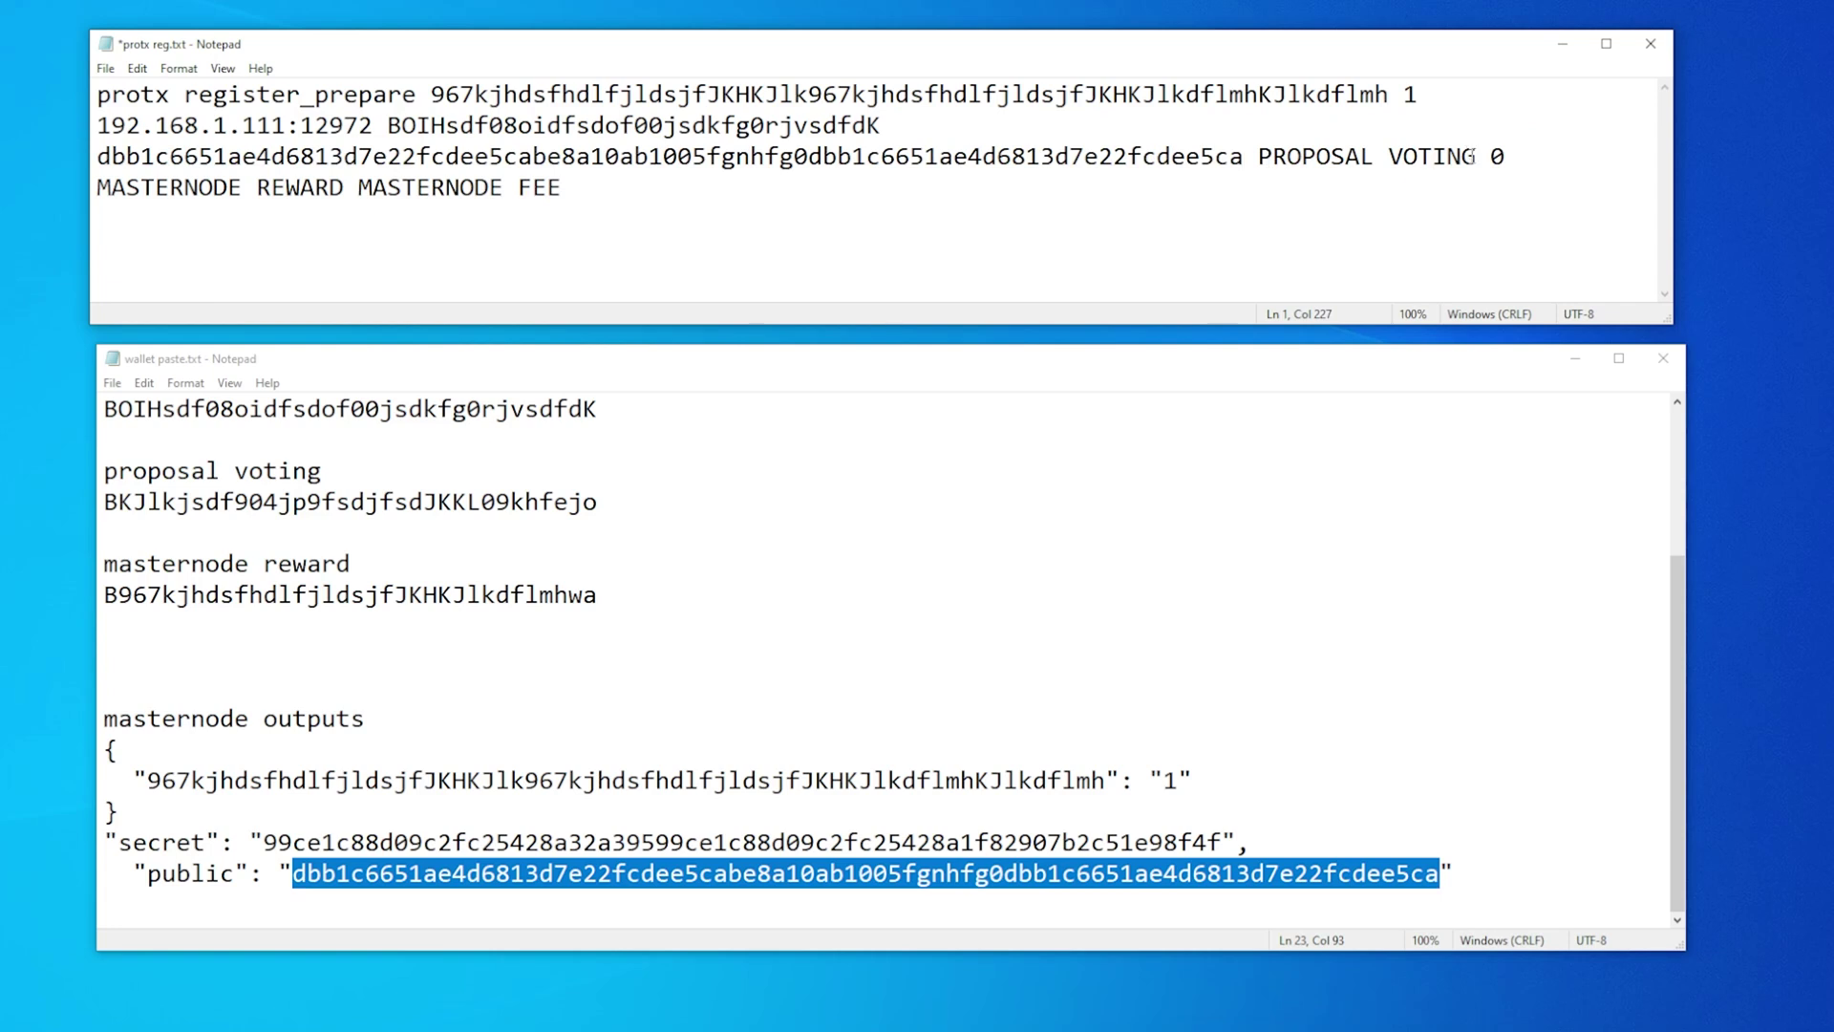
# Replace the PROPOSAL VOTING placeholder in the command with the proposal voting address from wallet paste.txt
pyautogui.moveTo(108, 501); pyautogui.dragTo(623, 500)
pyautogui.hotkey('ctrl', 'c')
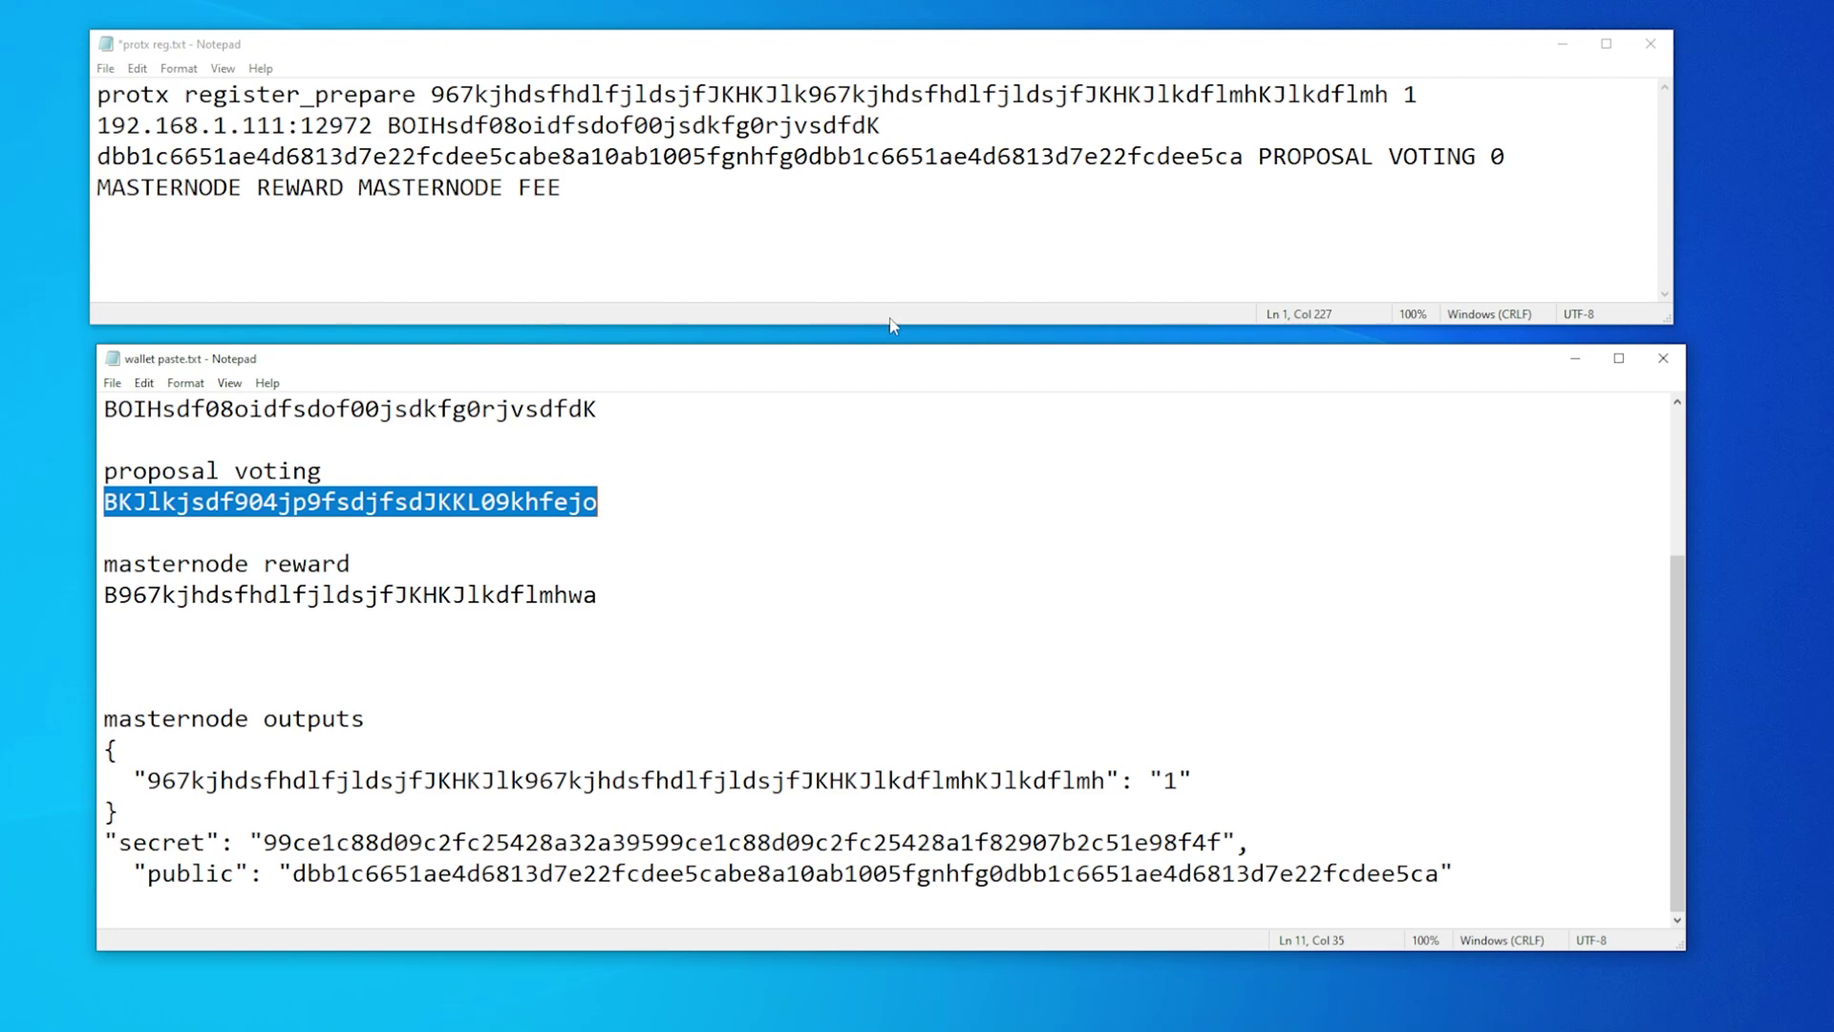
pyautogui.moveTo(1261, 160); pyautogui.dragTo(1466, 160)
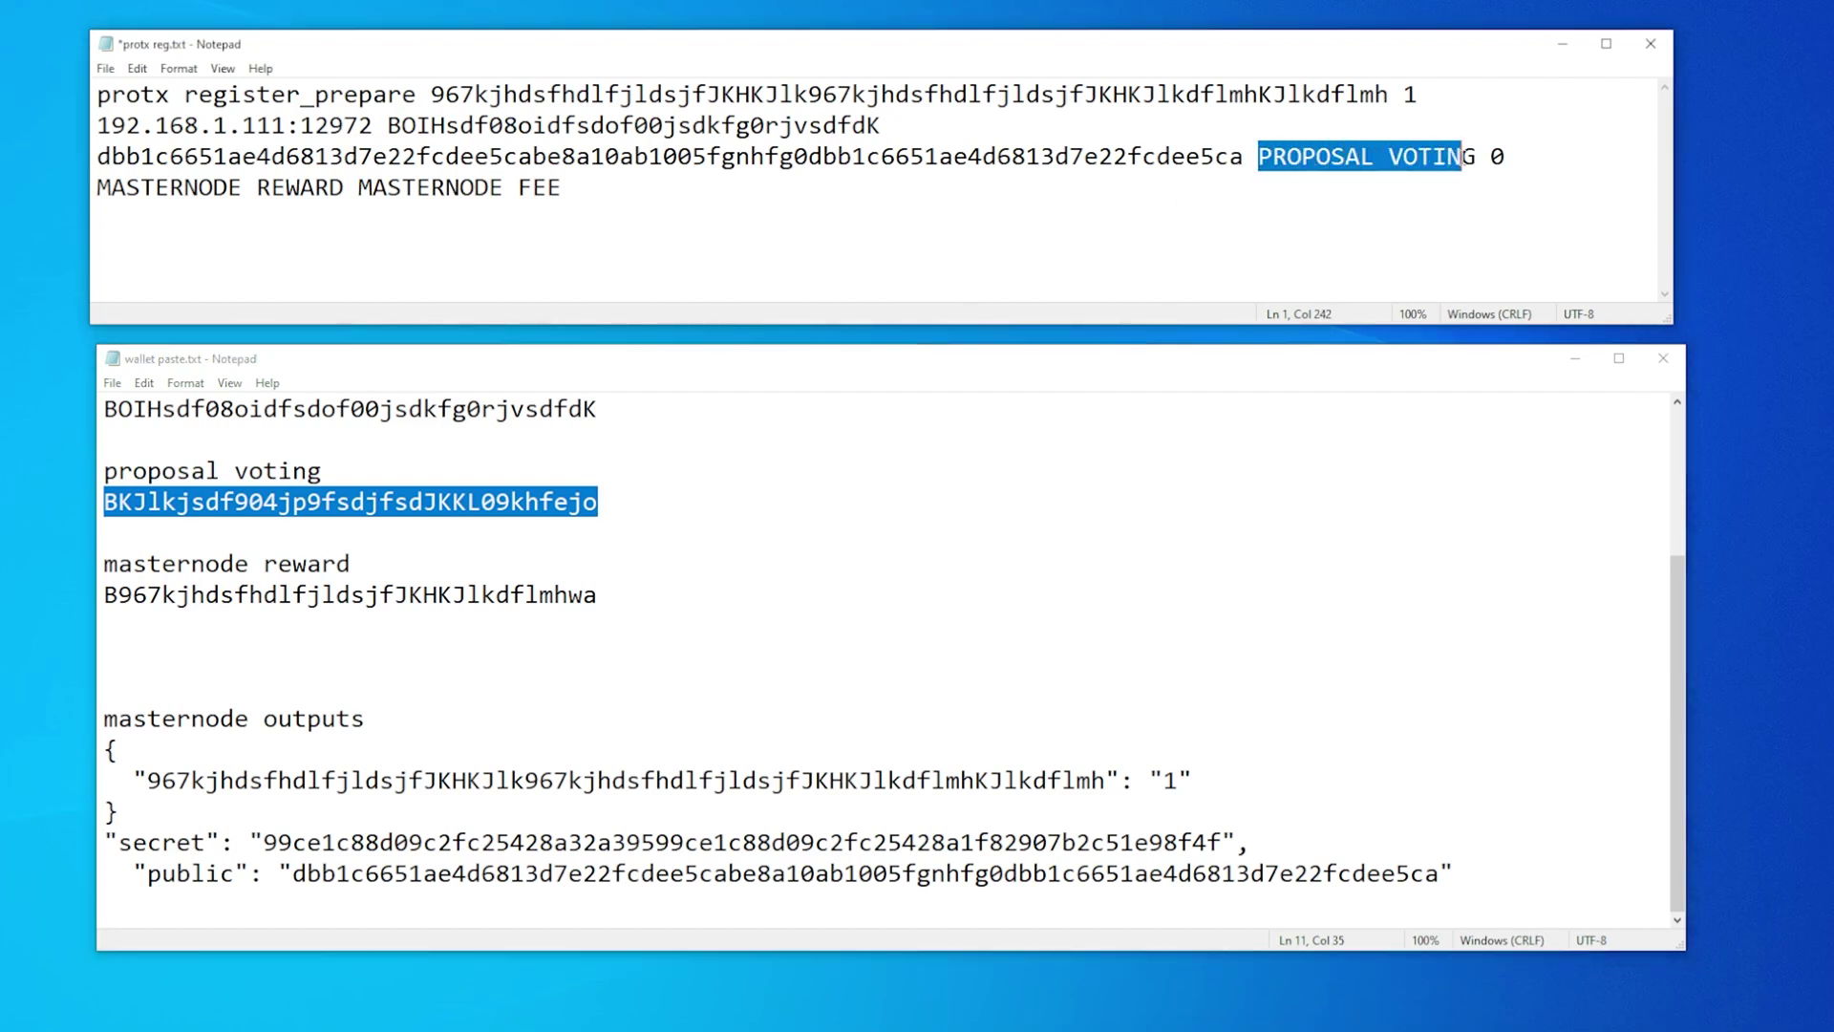
pyautogui.hotkey('ctrl', 'v')
# Replace the MASTERNODE REWARD placeholder in the command with the masternode reward address from wallet paste.txt
pyautogui.moveTo(592, 188); pyautogui.dragTo(881, 188)
pyautogui.click(608, 188)
pyautogui.click(648, 188)
pyautogui.moveTo(609, 594); pyautogui.dragTo(102, 594)
pyautogui.hotkey('ctrl', 'c')
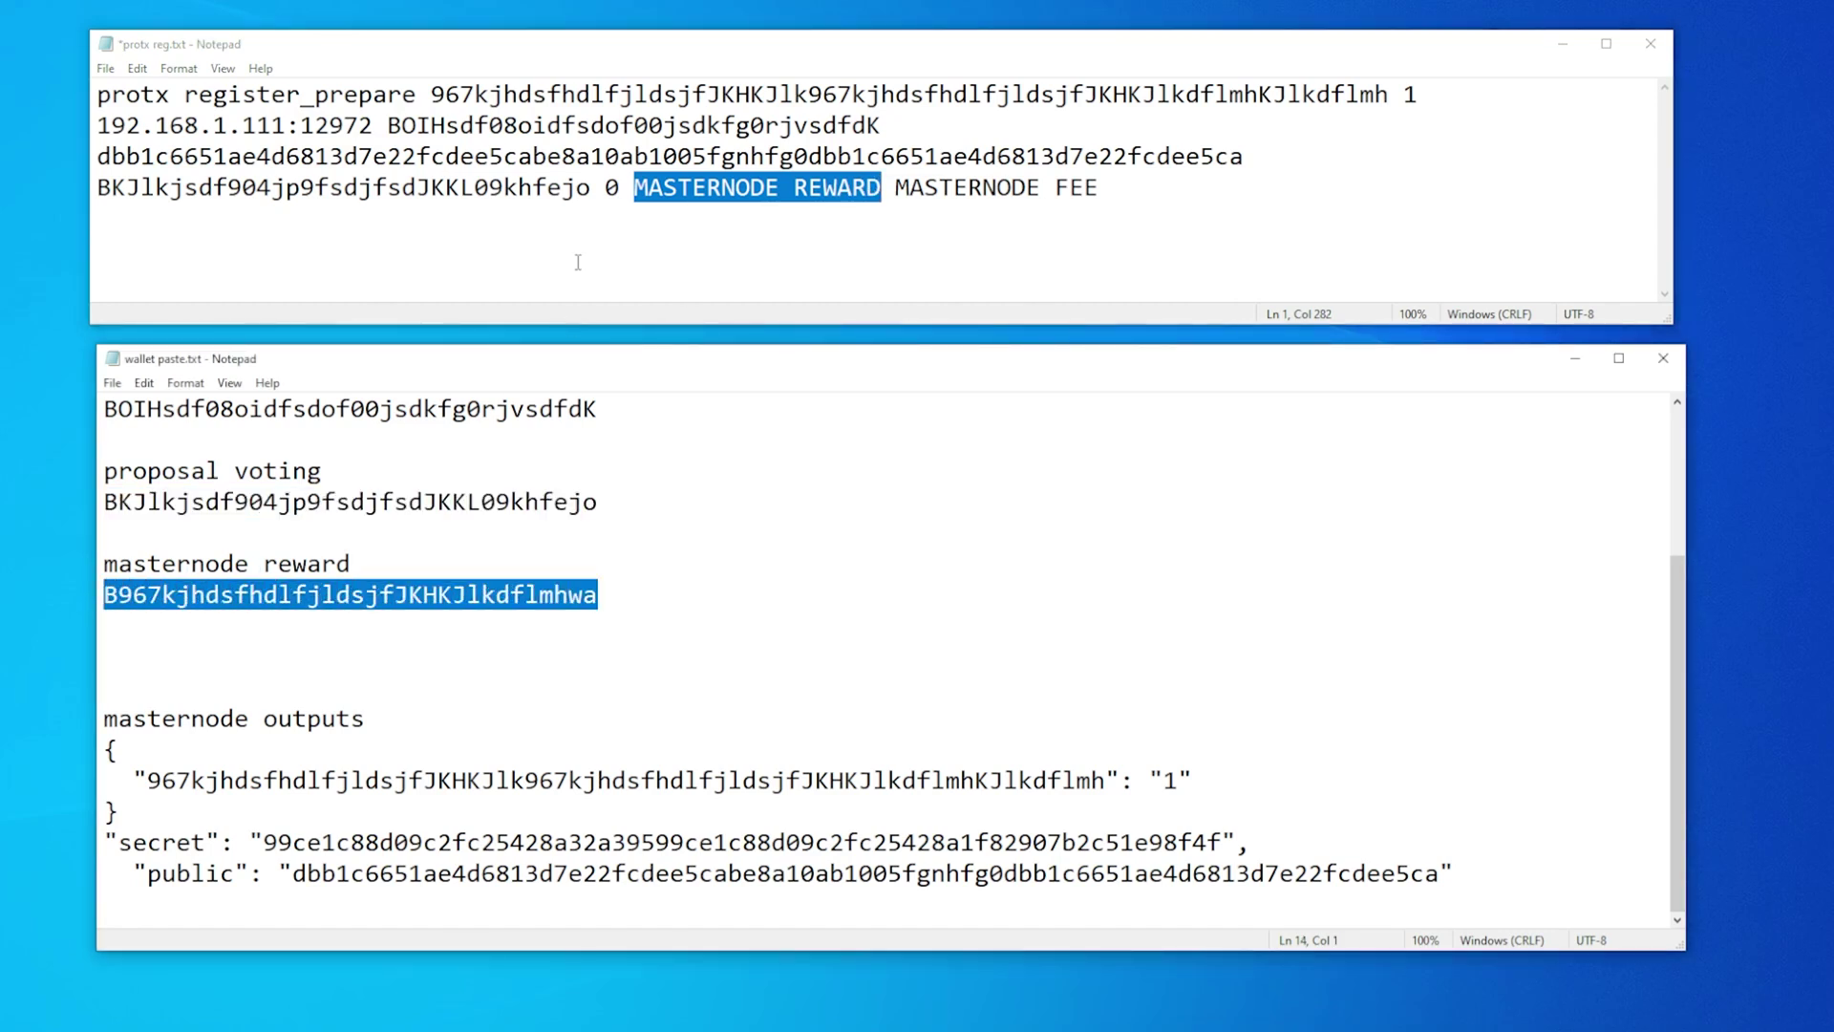
pyautogui.click(664, 38)
pyautogui.hotkey('ctrl', 'v')
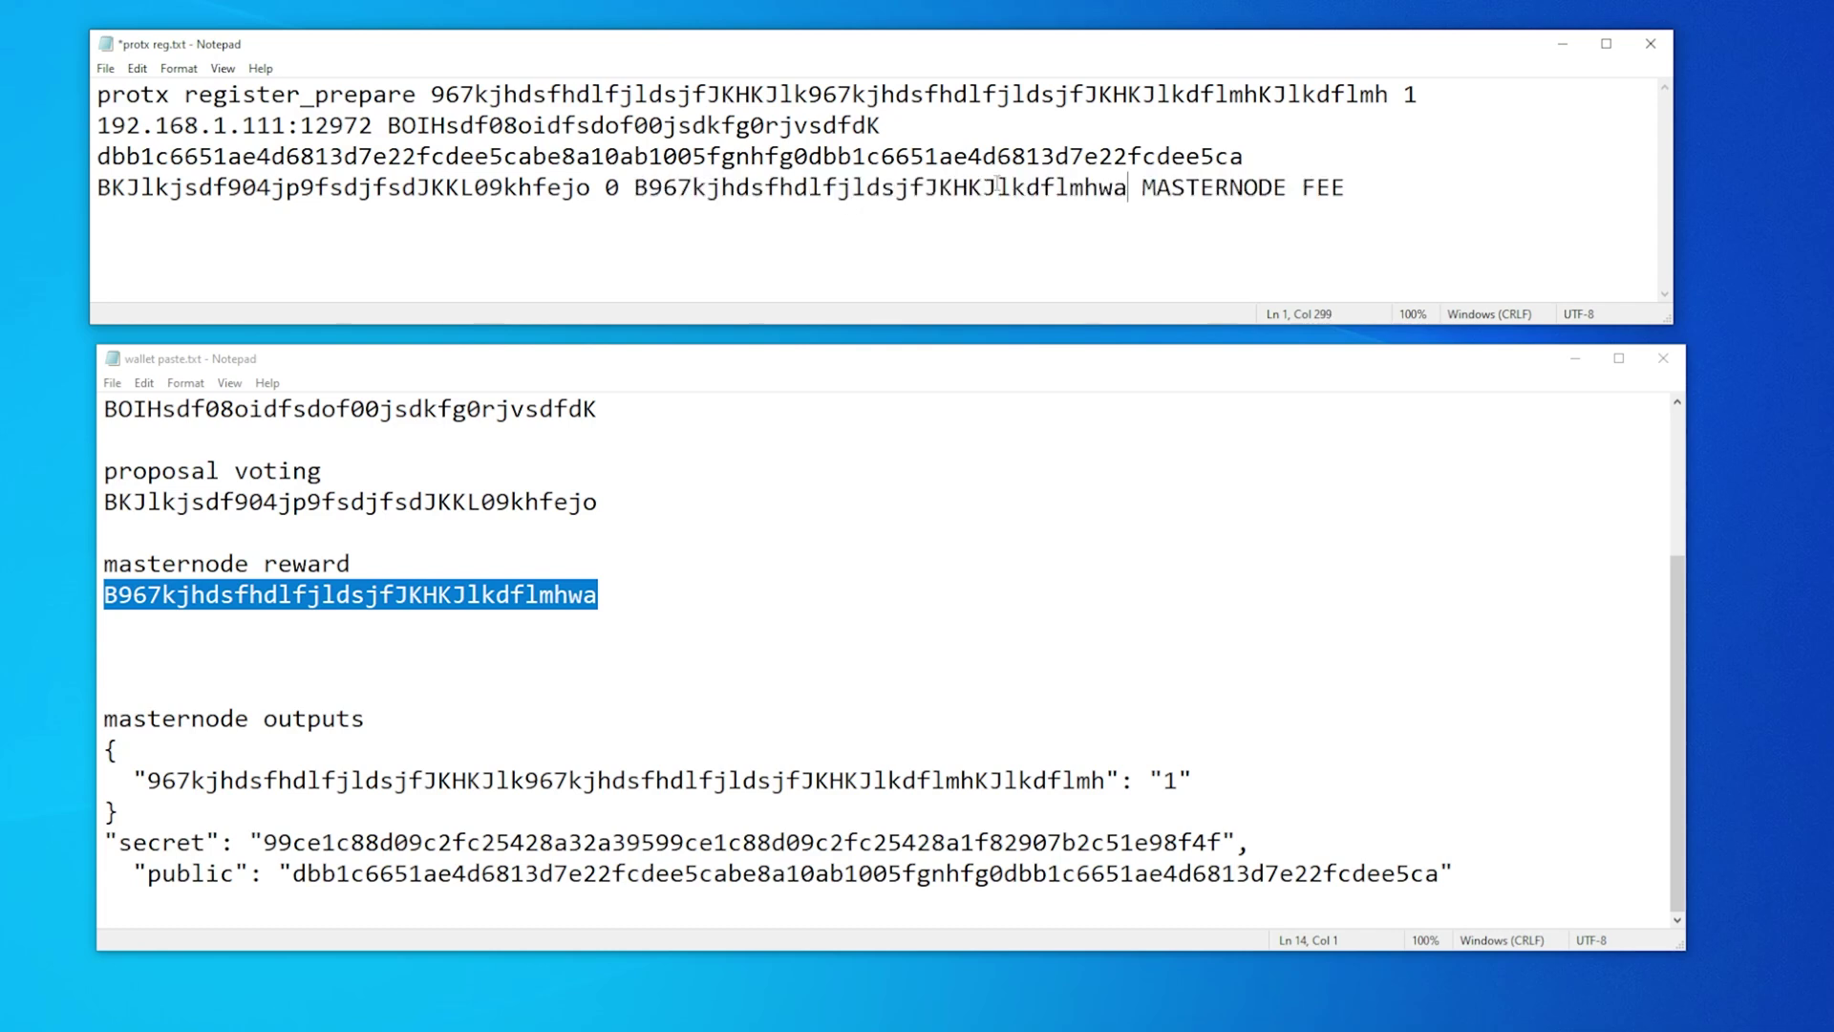
# Replace the MASTERNODE FEE placeholder at the end of the command with the masternode fee address from wallet paste.txt
pyautogui.moveTo(1154, 188)
pyautogui.mouseDown()
pyautogui.moveTo(1348, 188)
pyautogui.moveTo(1143, 188)
pyautogui.mouseUp()
pyautogui.scroll(3, 478, 620)
pyautogui.moveTo(104, 440); pyautogui.dragTo(594, 441)
pyautogui.hotkey('ctrl', 'c')
pyautogui.click(1203, 196)
pyautogui.hotkey('ctrl', 'v')
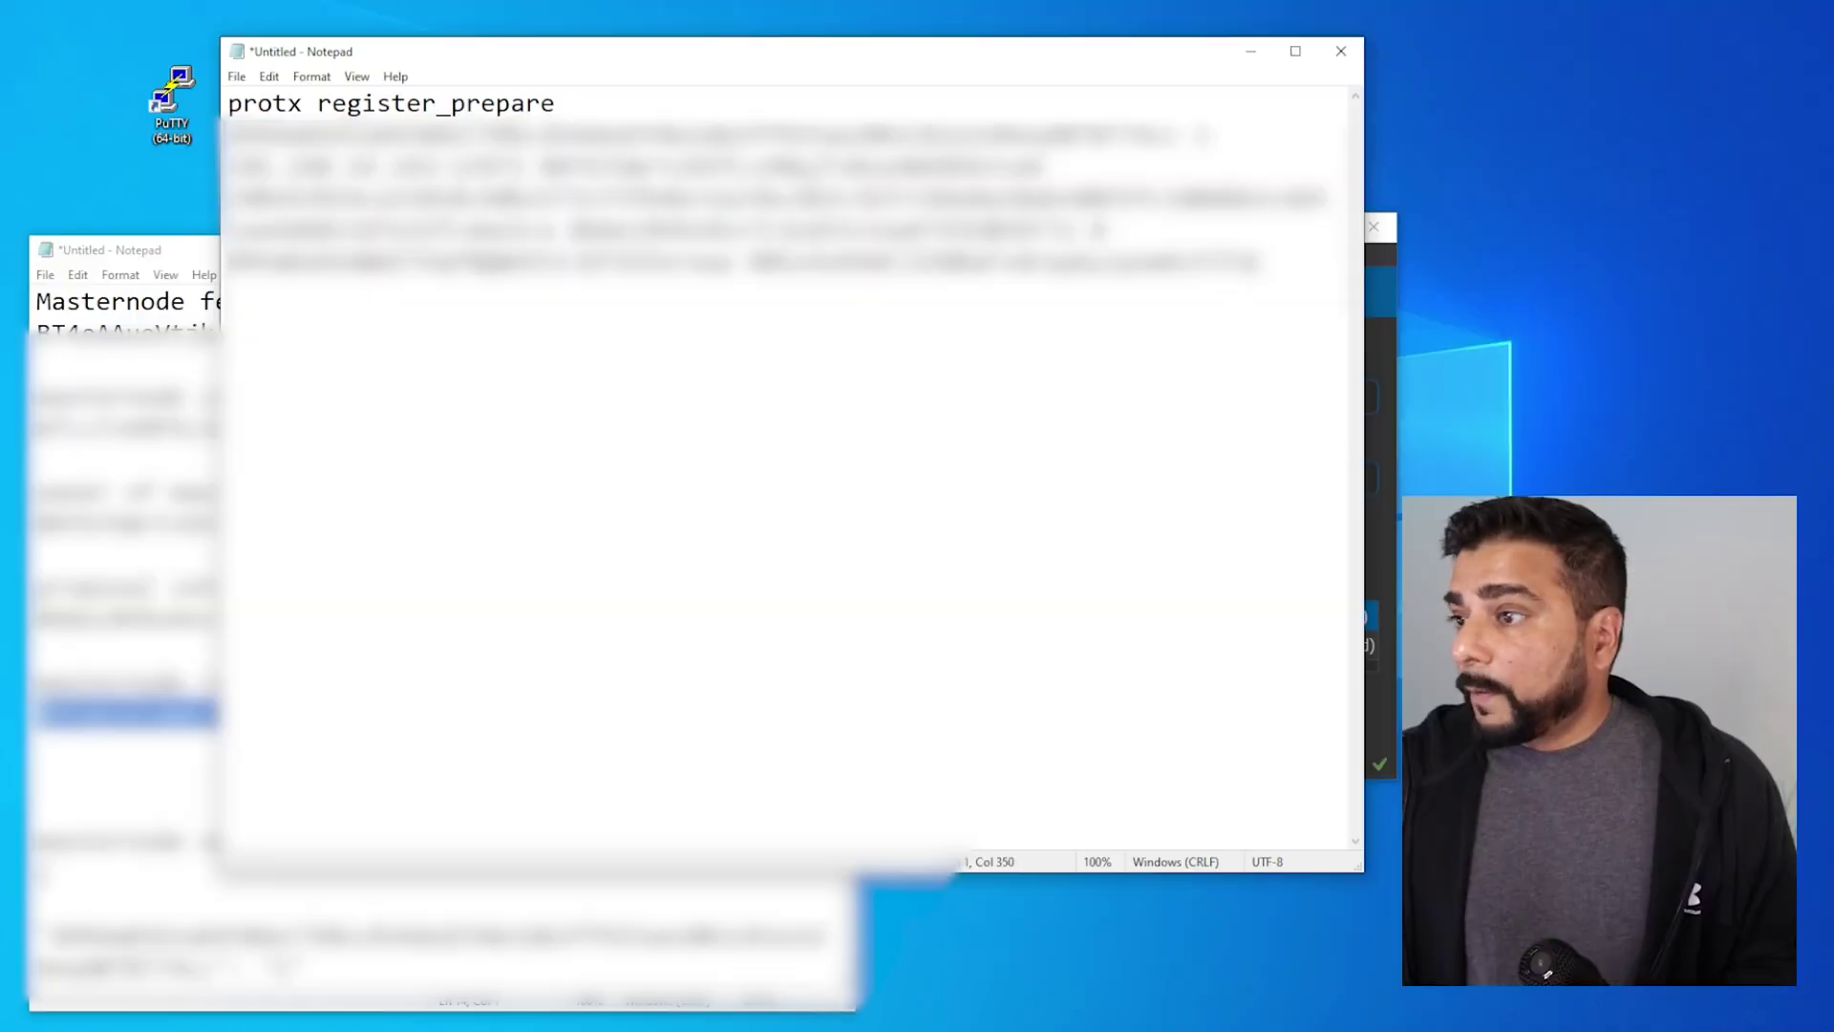
# Copy the completed protx register_prepare command from Notepad and run it in the BLOCX wallet console
pyautogui.hotkey('ctrl', 'a')
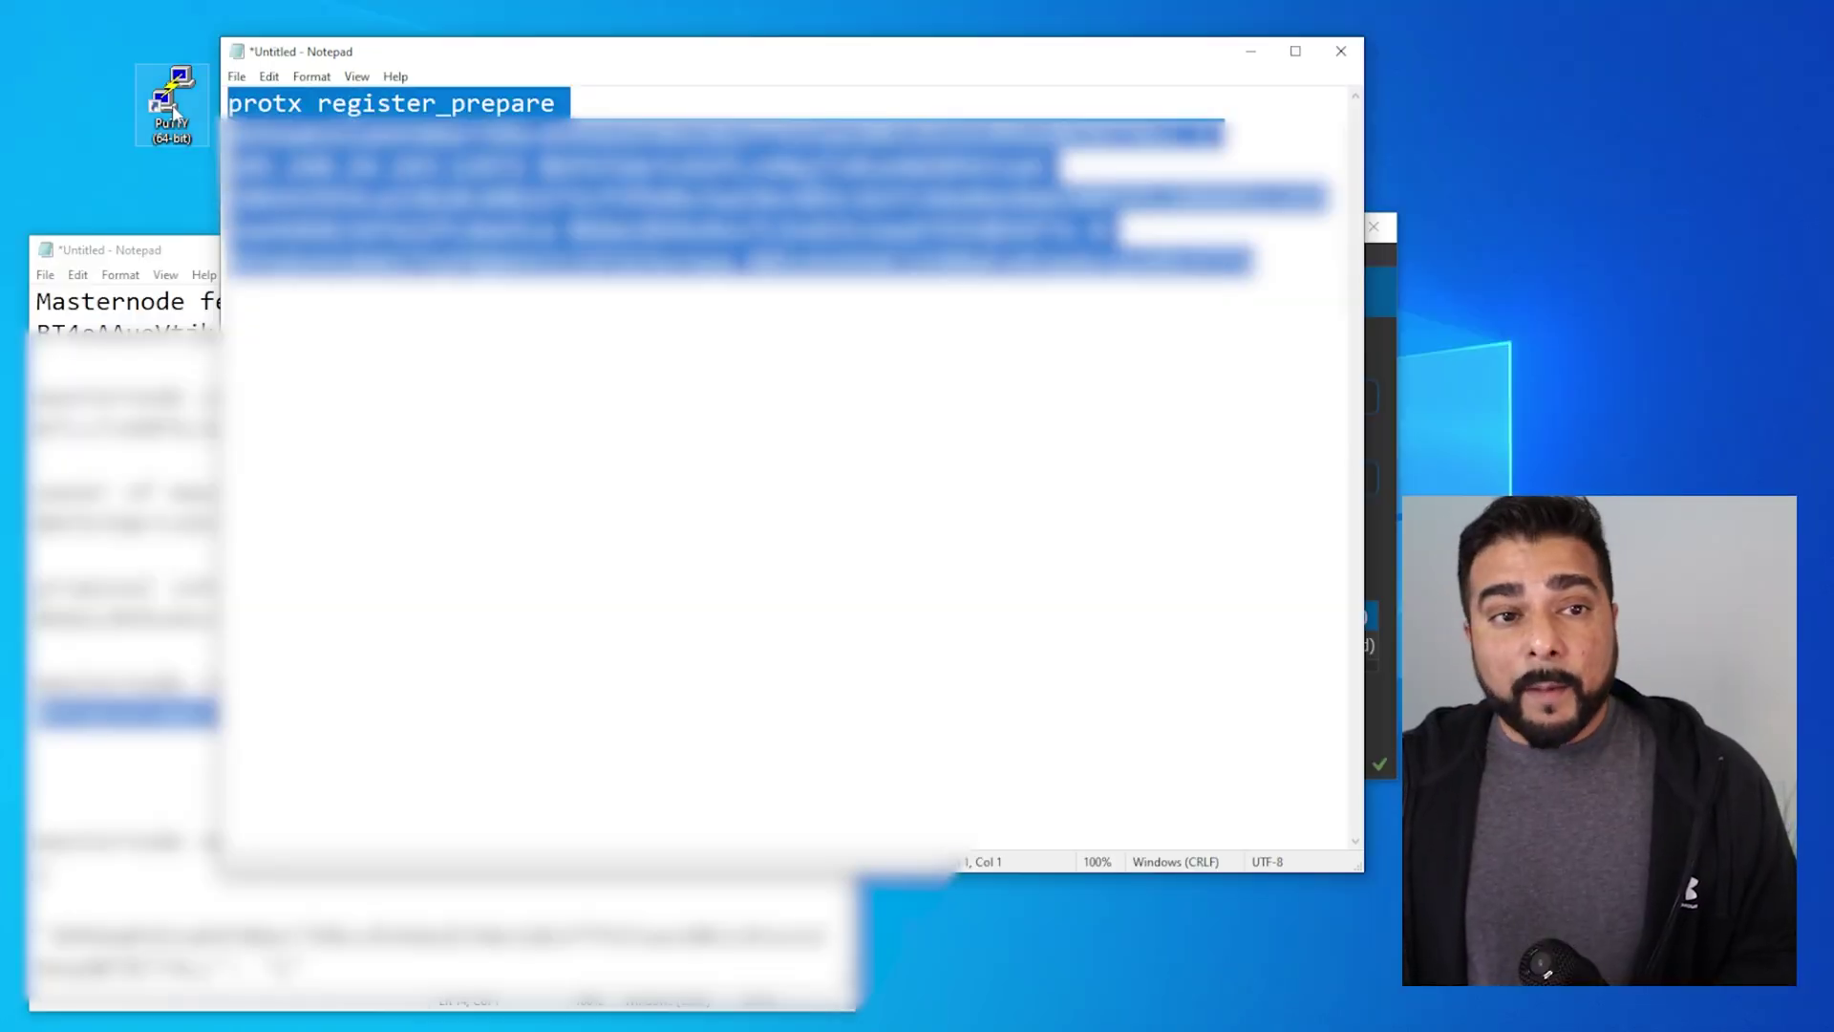
pyautogui.click(1393, 260)
pyautogui.hotkey('ctrl', 'v')
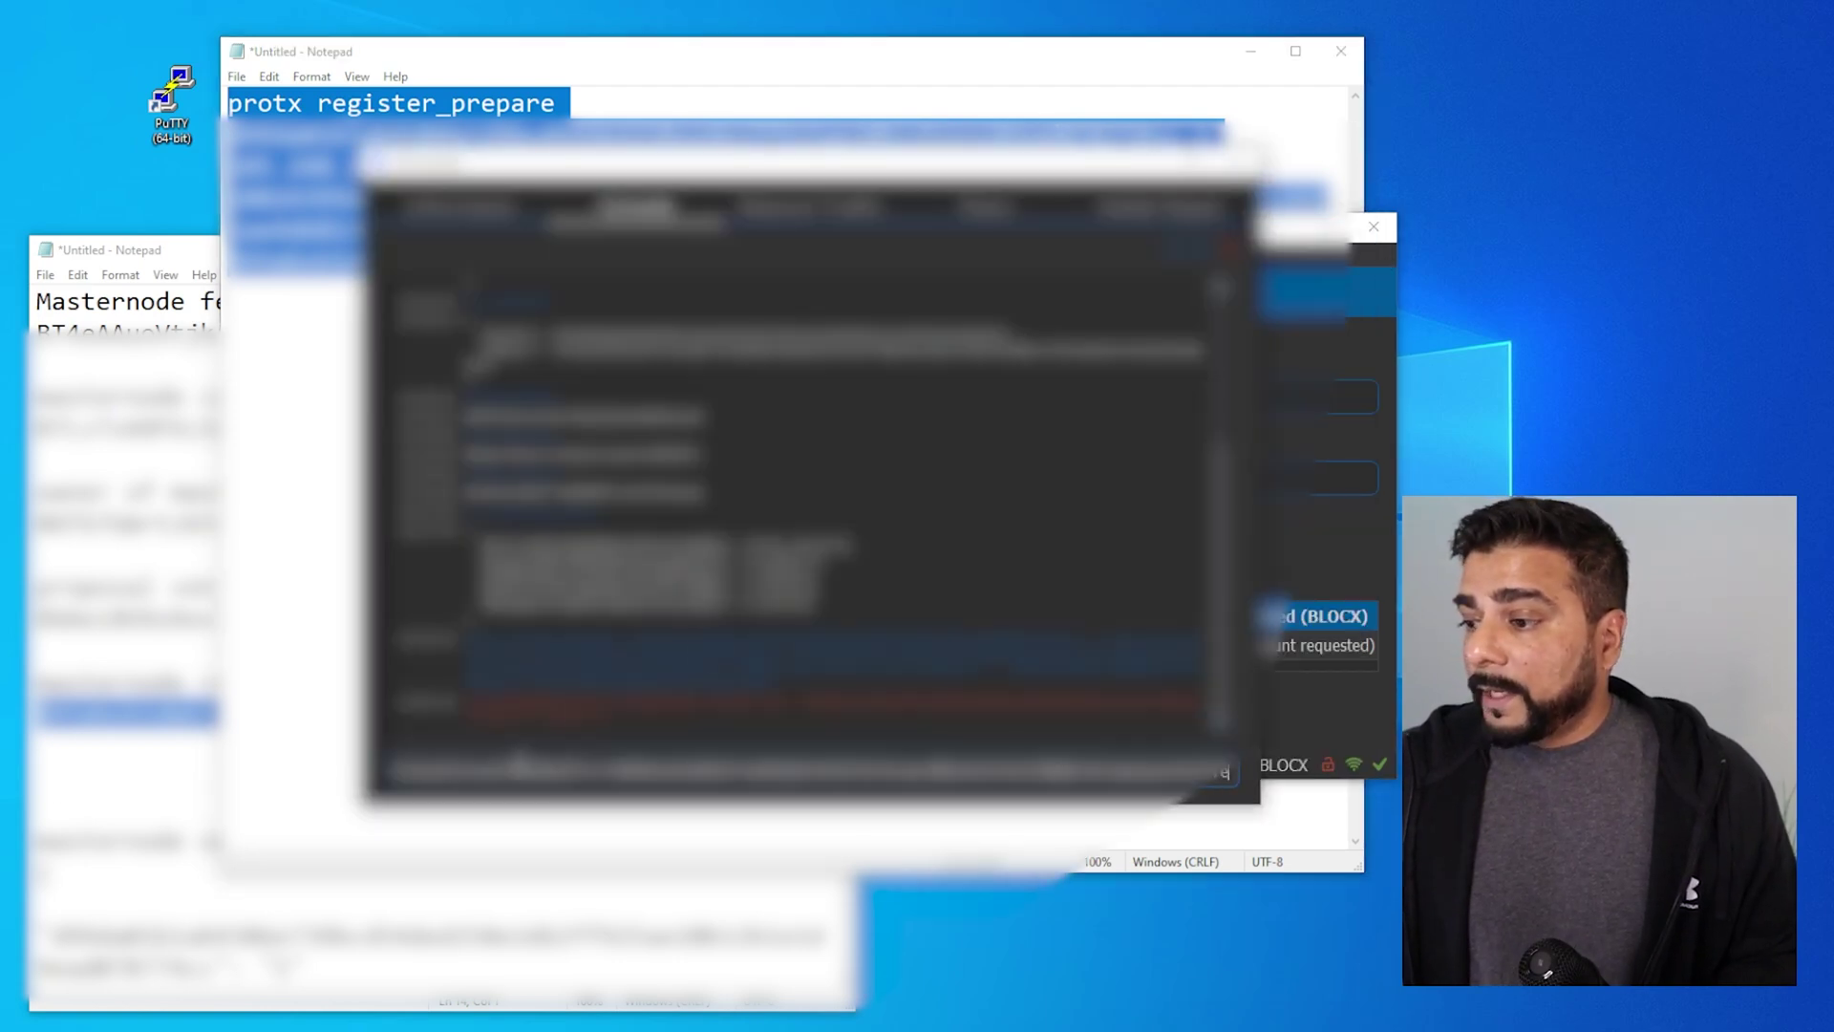
pyautogui.press('Return')
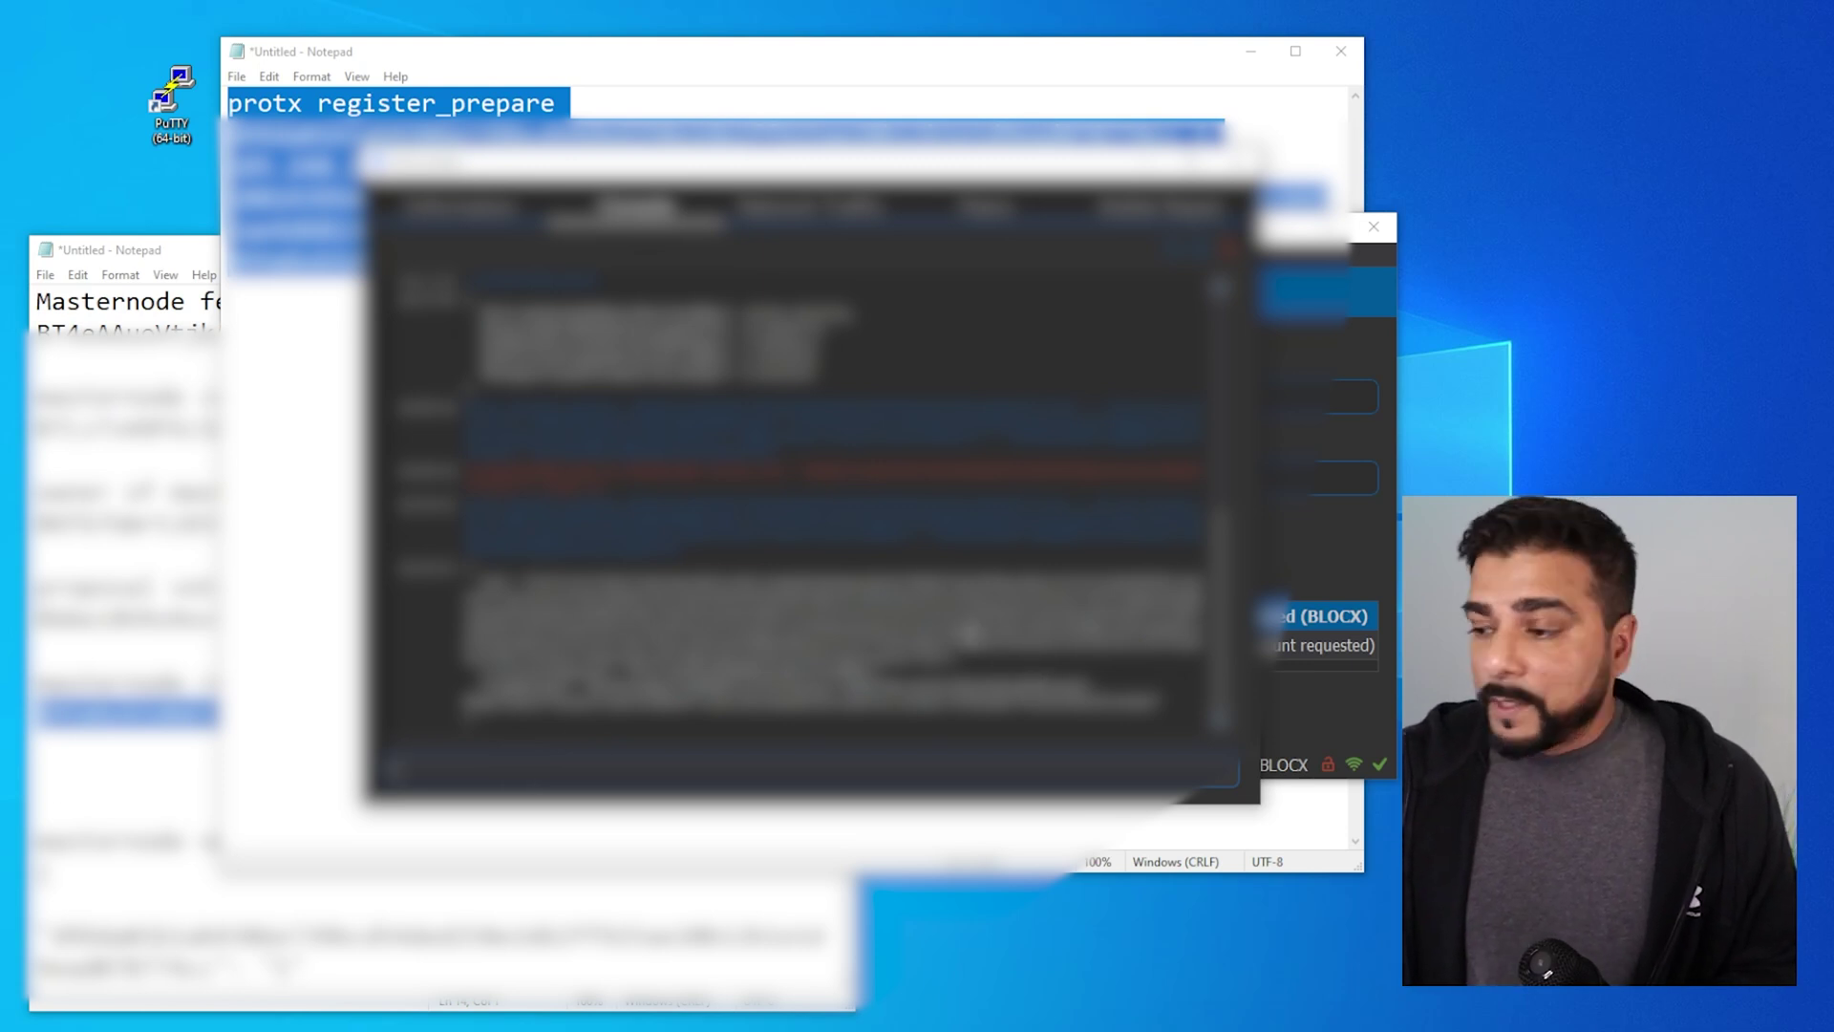
# Copy the register_prepare output from the console into Notepad below the protx register_prepare command
pyautogui.tripleClick(487, 728)
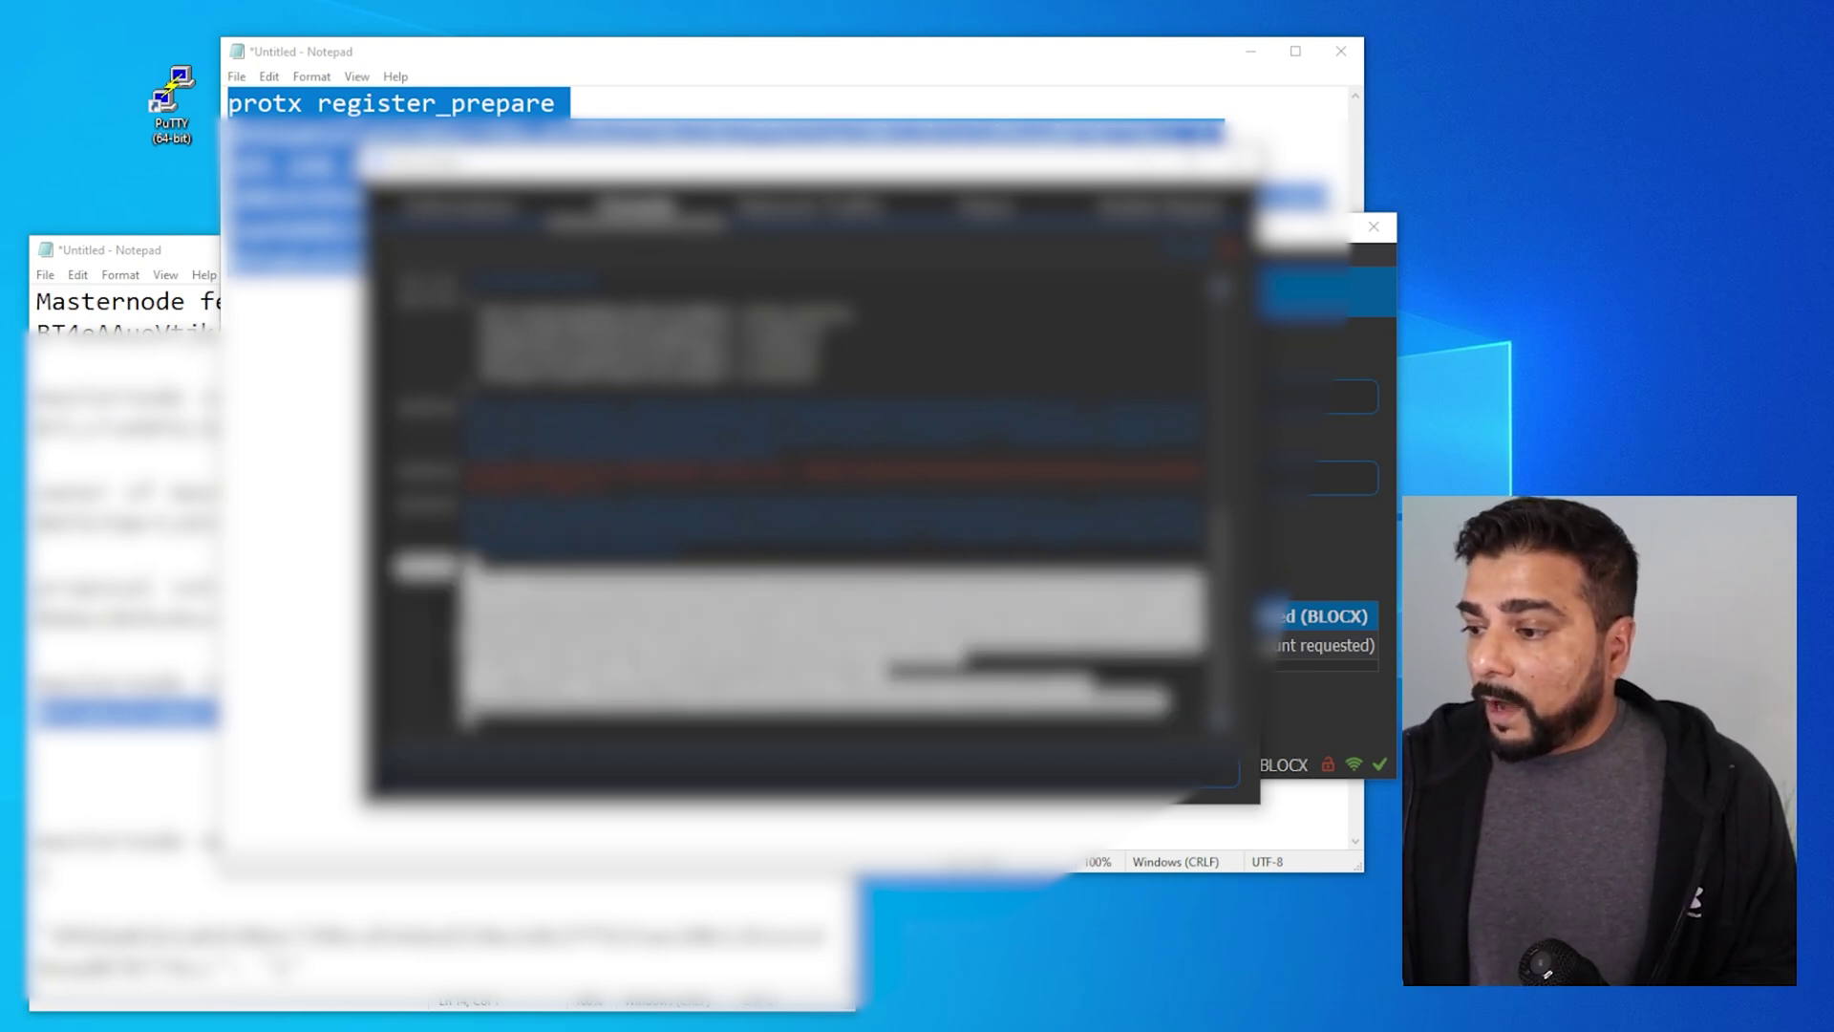
pyautogui.hotkey('alt', 'Tab')
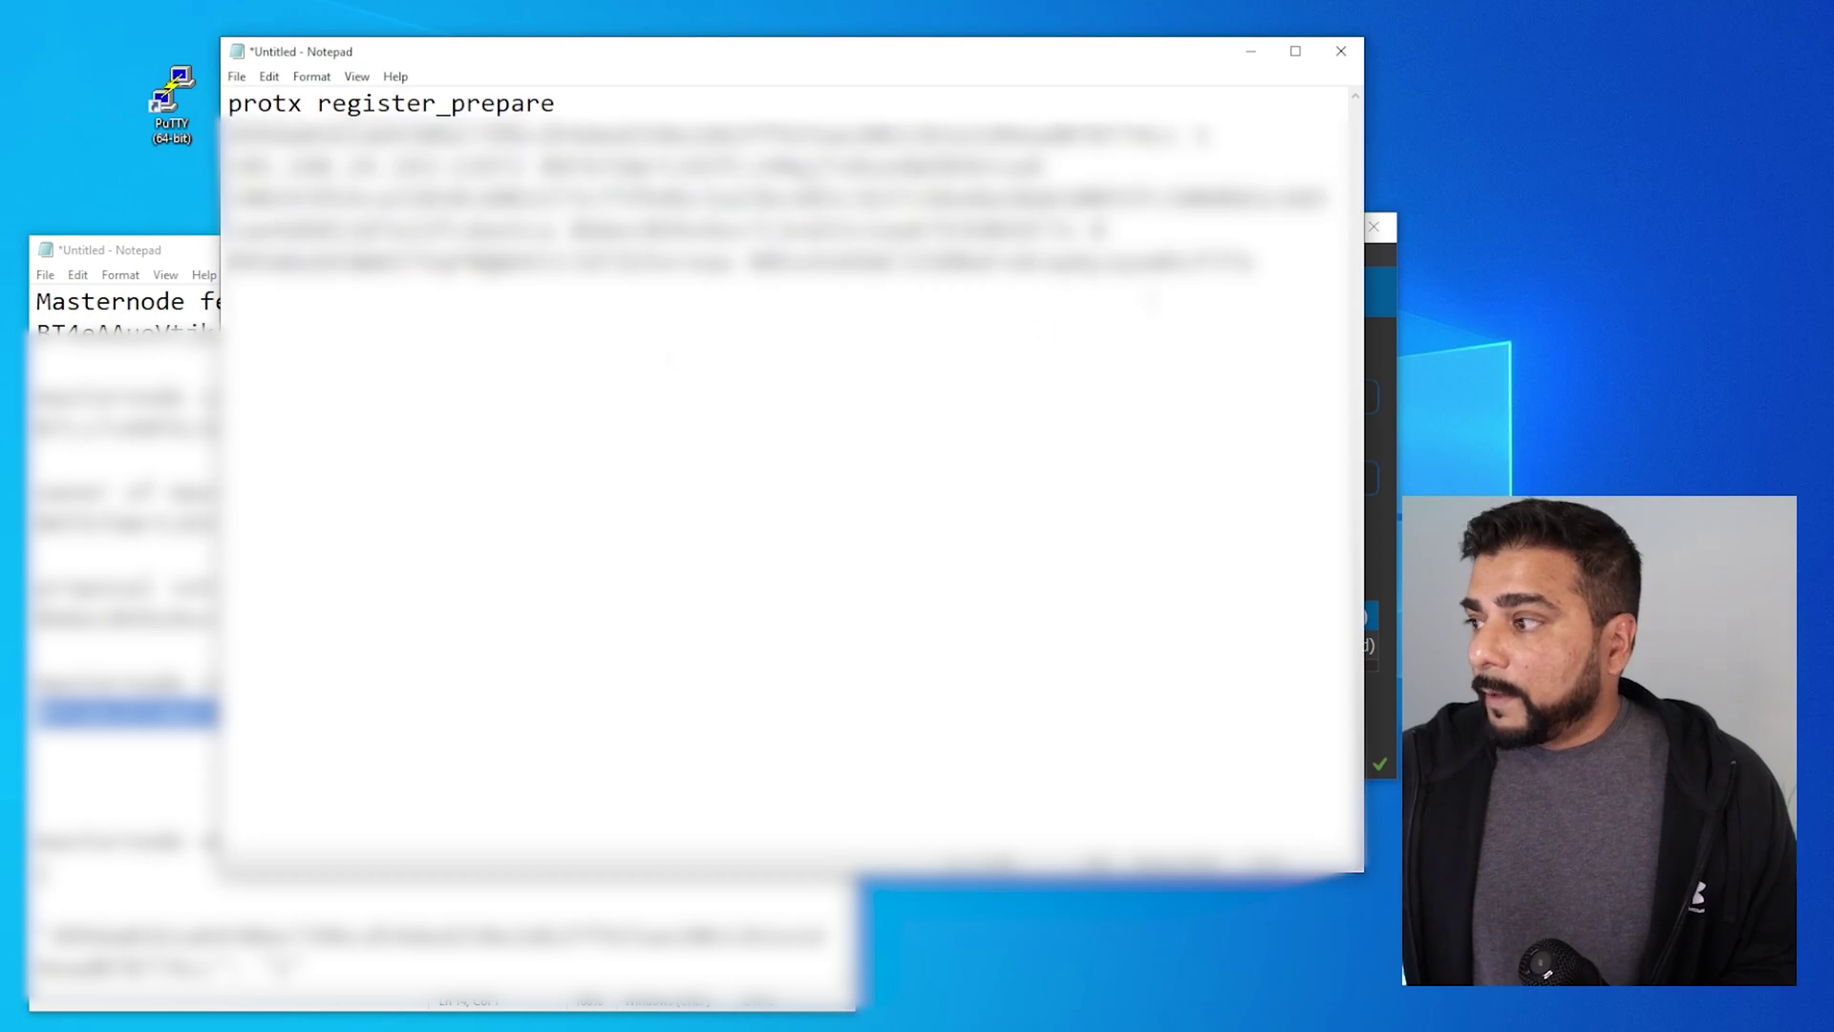
pyautogui.hotkey('ctrl', 'v')
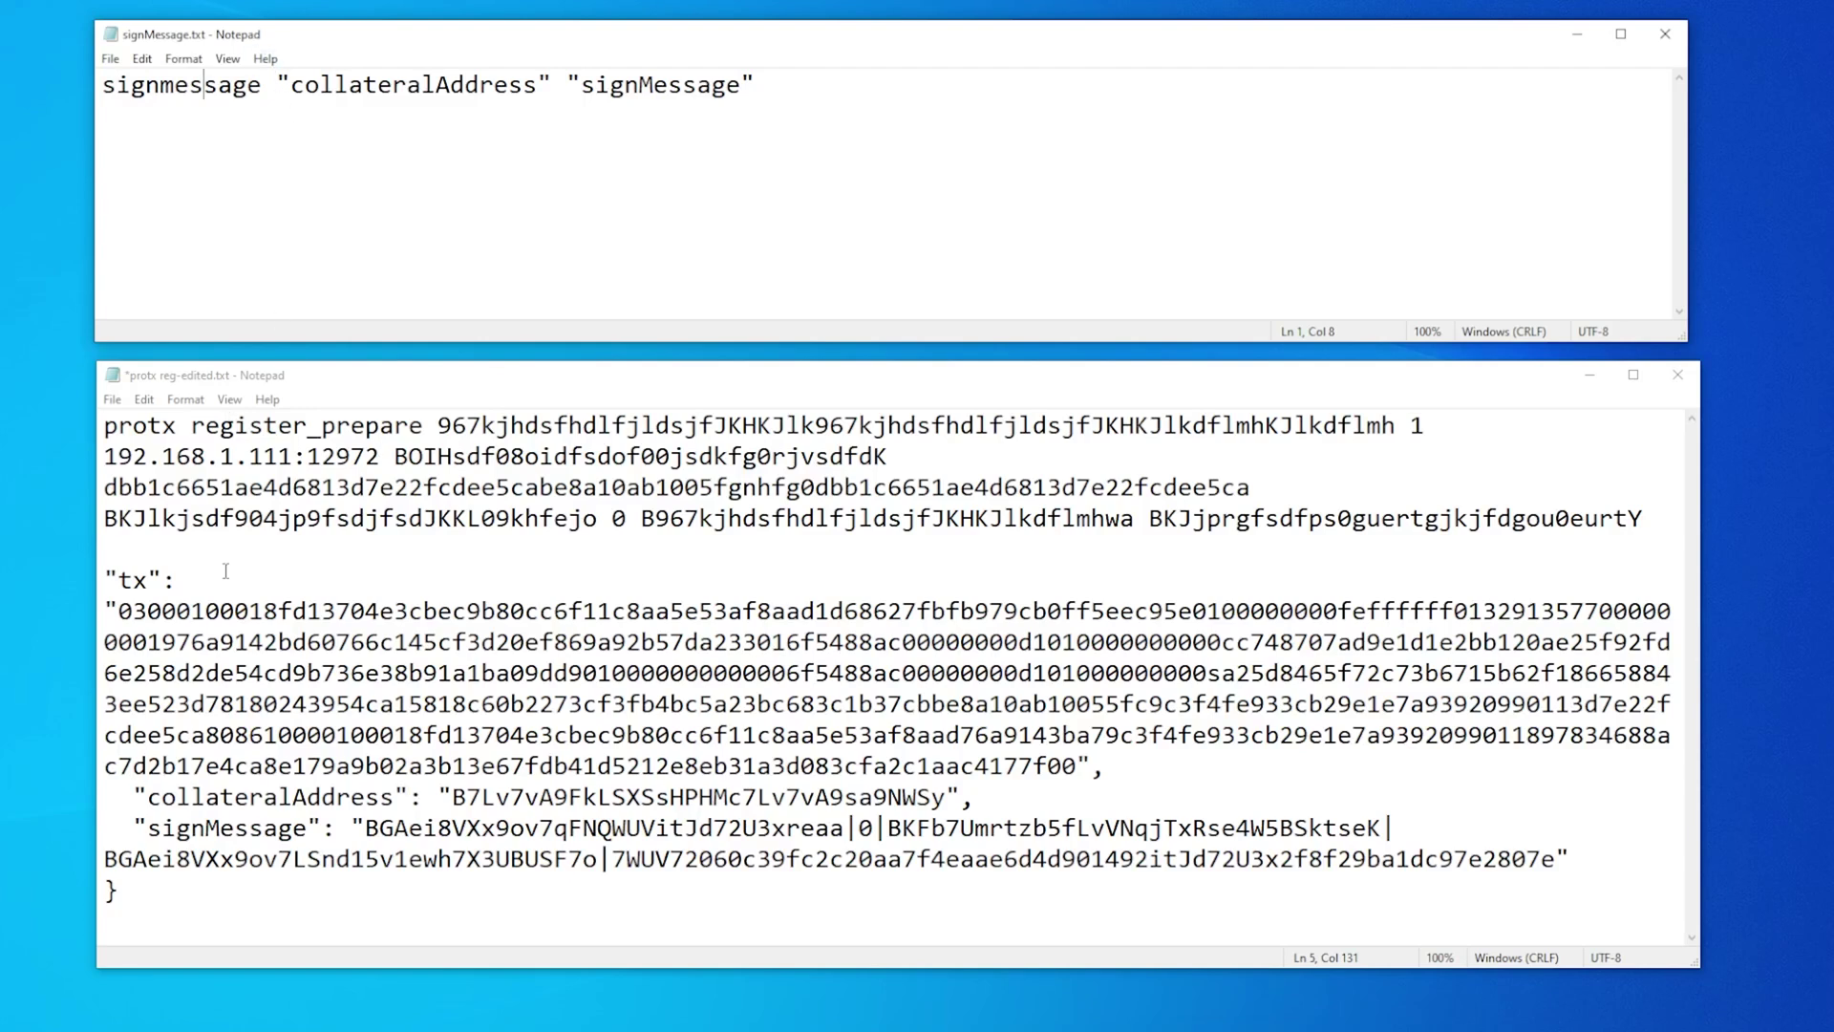
# Replace the collateralAddress placeholder in the signmessage command with the collateralAddress value from the register_prepare output
pyautogui.click(329, 96)
pyautogui.moveTo(293, 86); pyautogui.dragTo(538, 86)
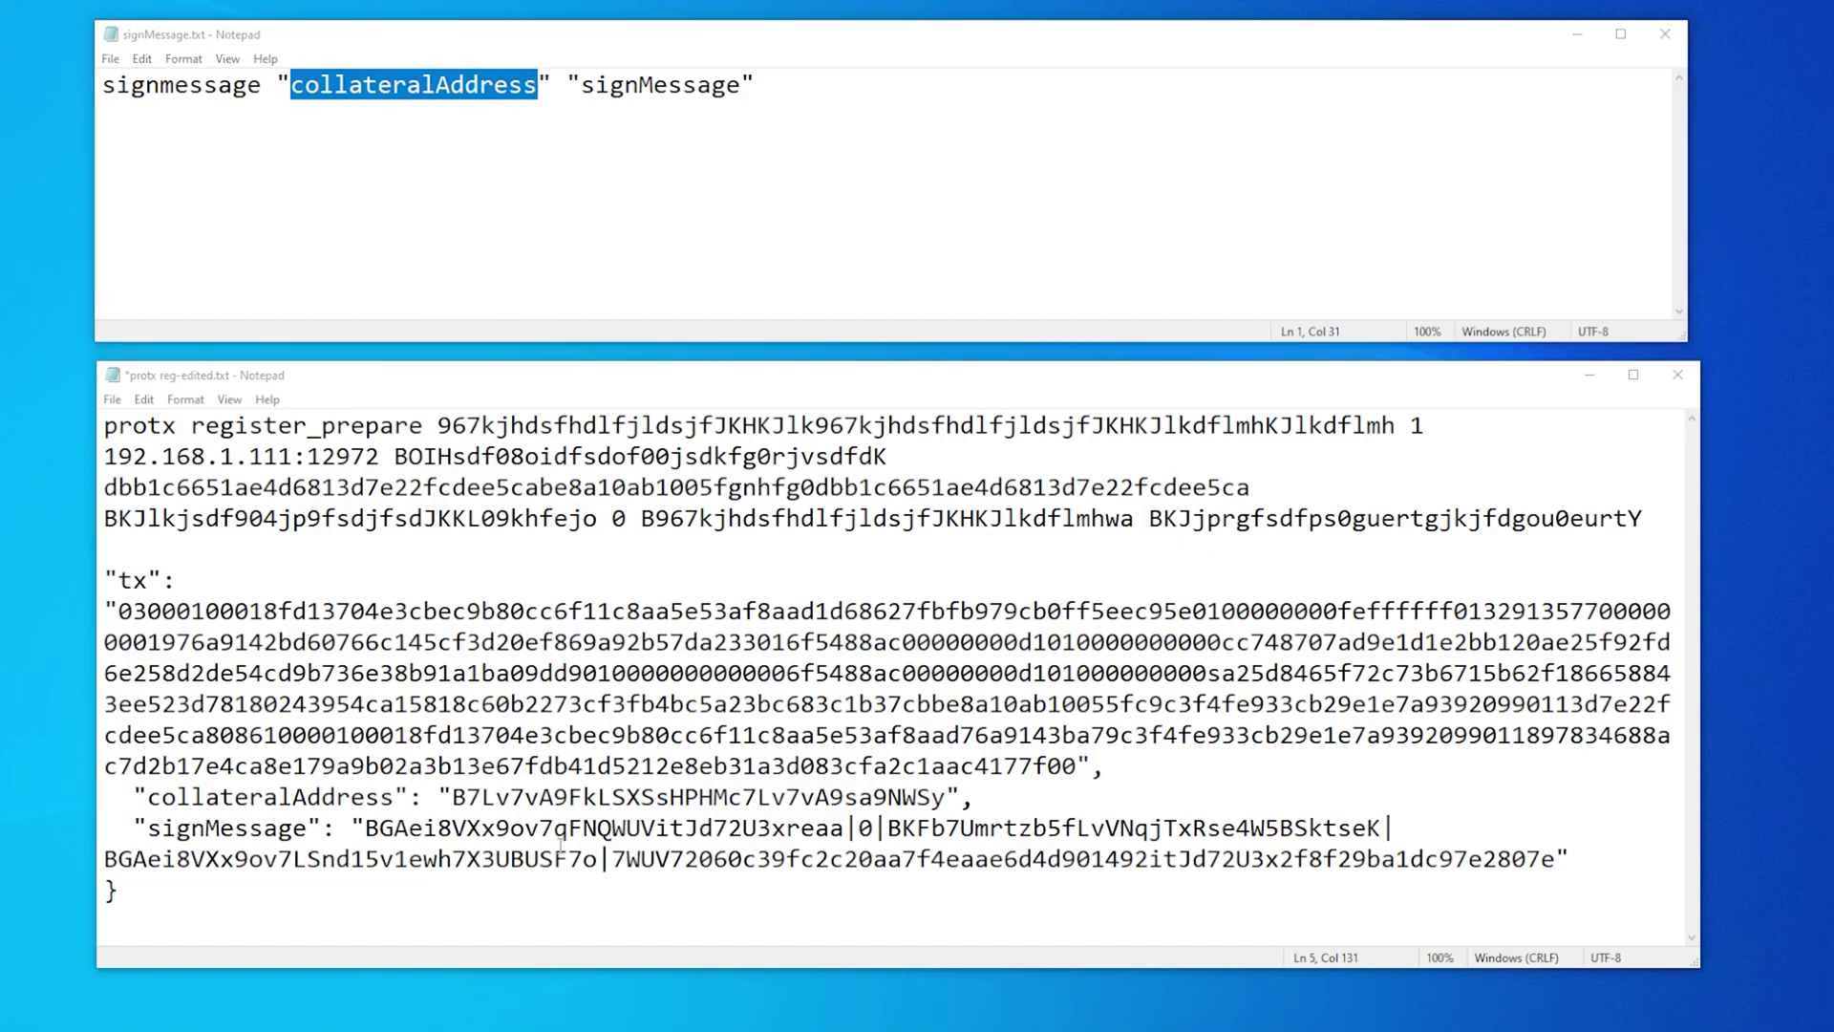
pyautogui.moveTo(450, 798); pyautogui.dragTo(945, 799)
pyautogui.hotkey('ctrl', 'c')
pyautogui.click(367, 63)
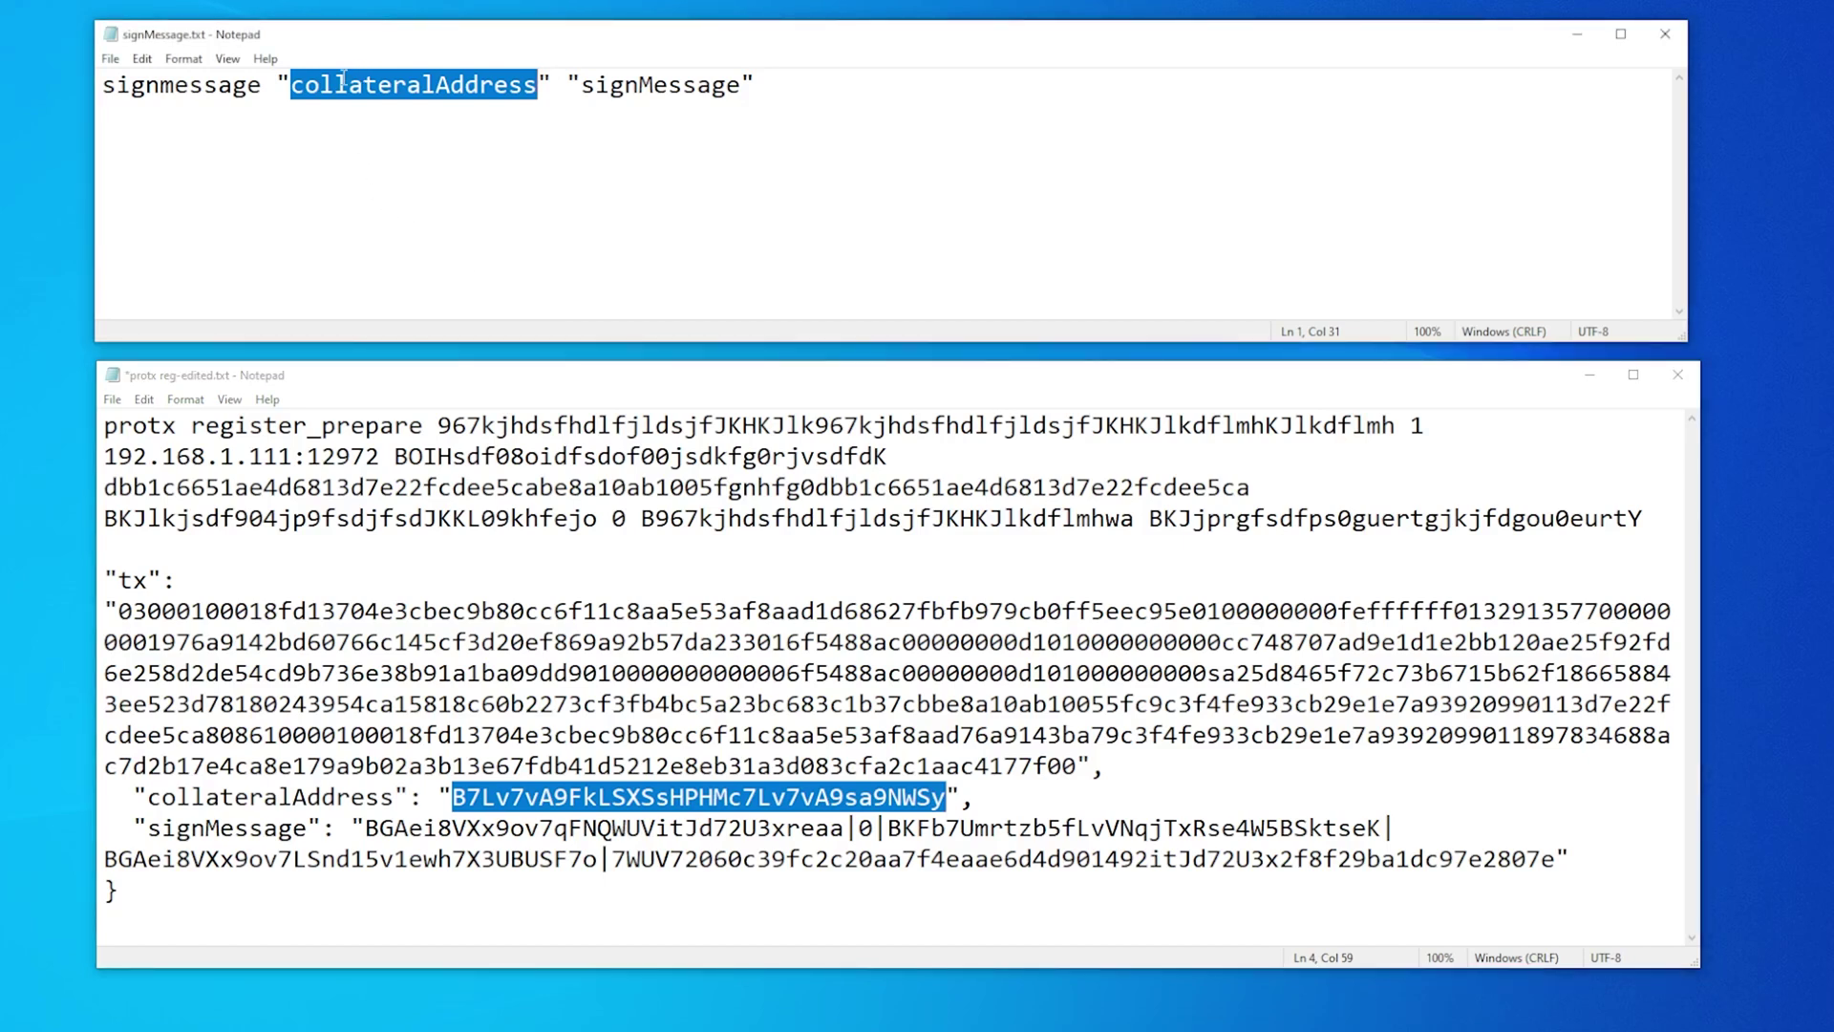
pyautogui.hotkey('ctrl', 'v')
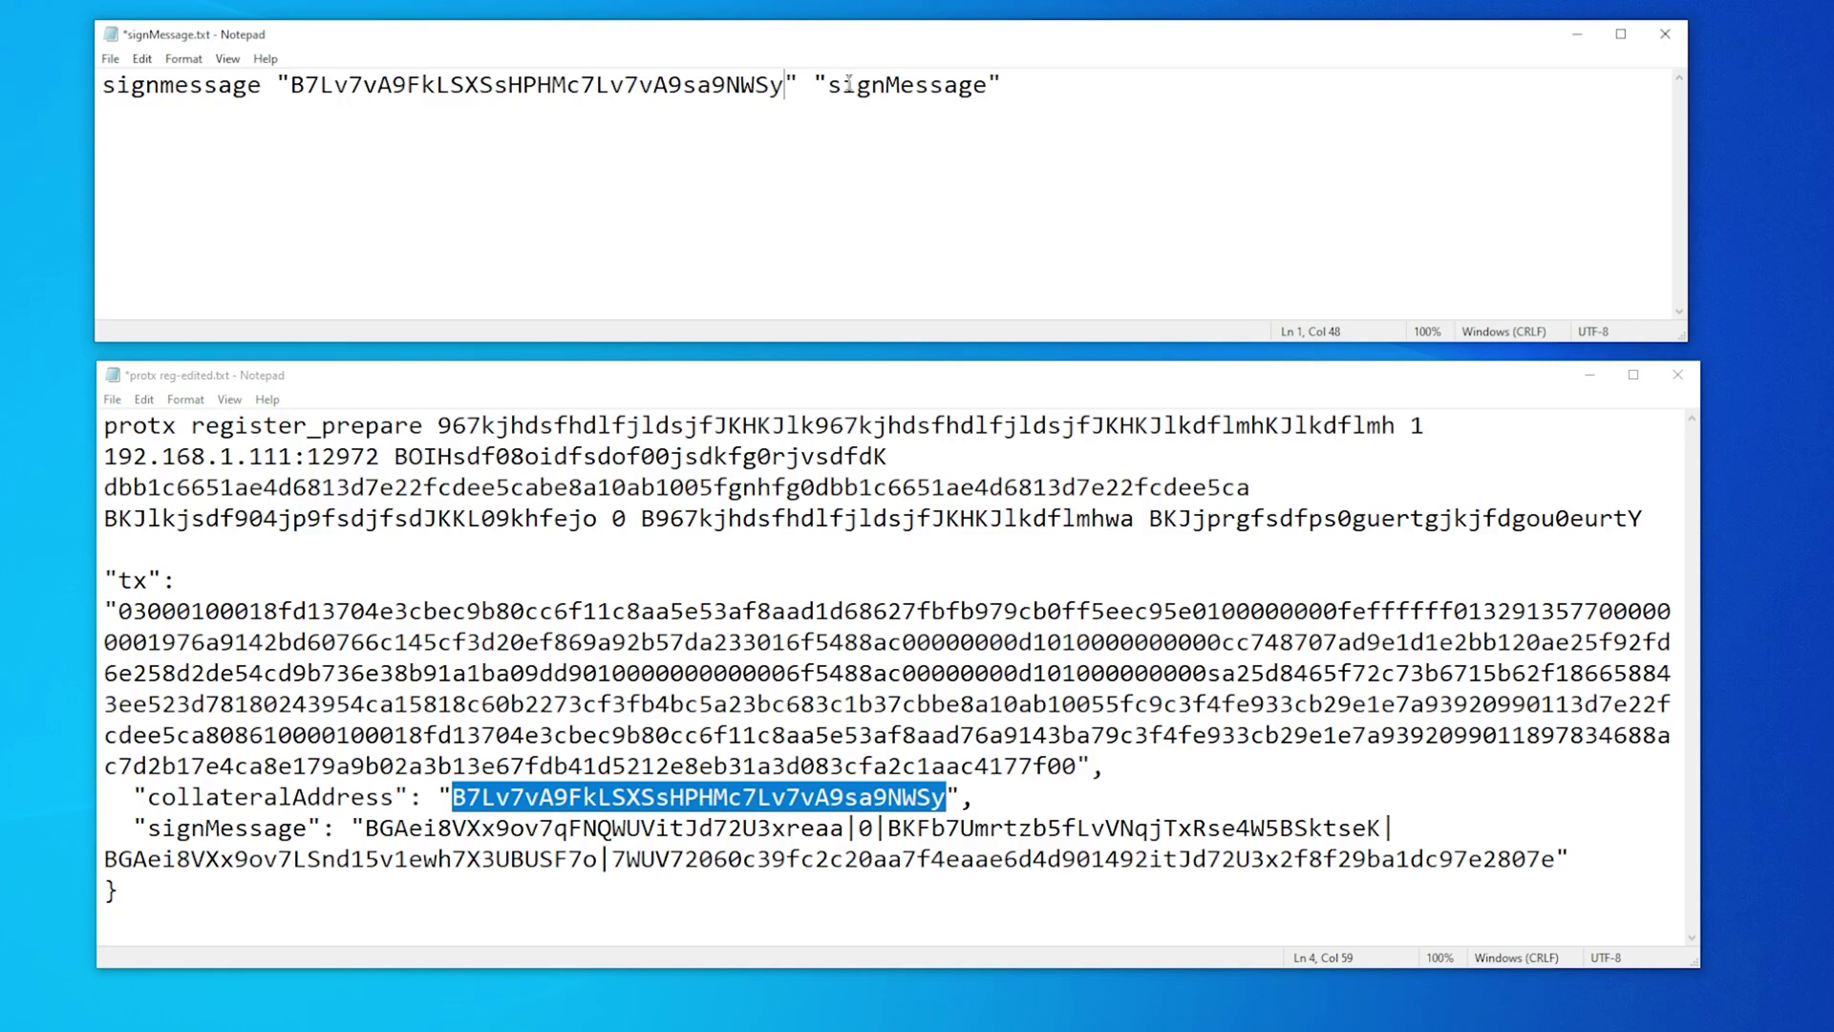
# Replace the signMessage placeholder in the signmessage command with the full signMessage value from the register_prepare output
pyautogui.moveTo(829, 85); pyautogui.dragTo(985, 84)
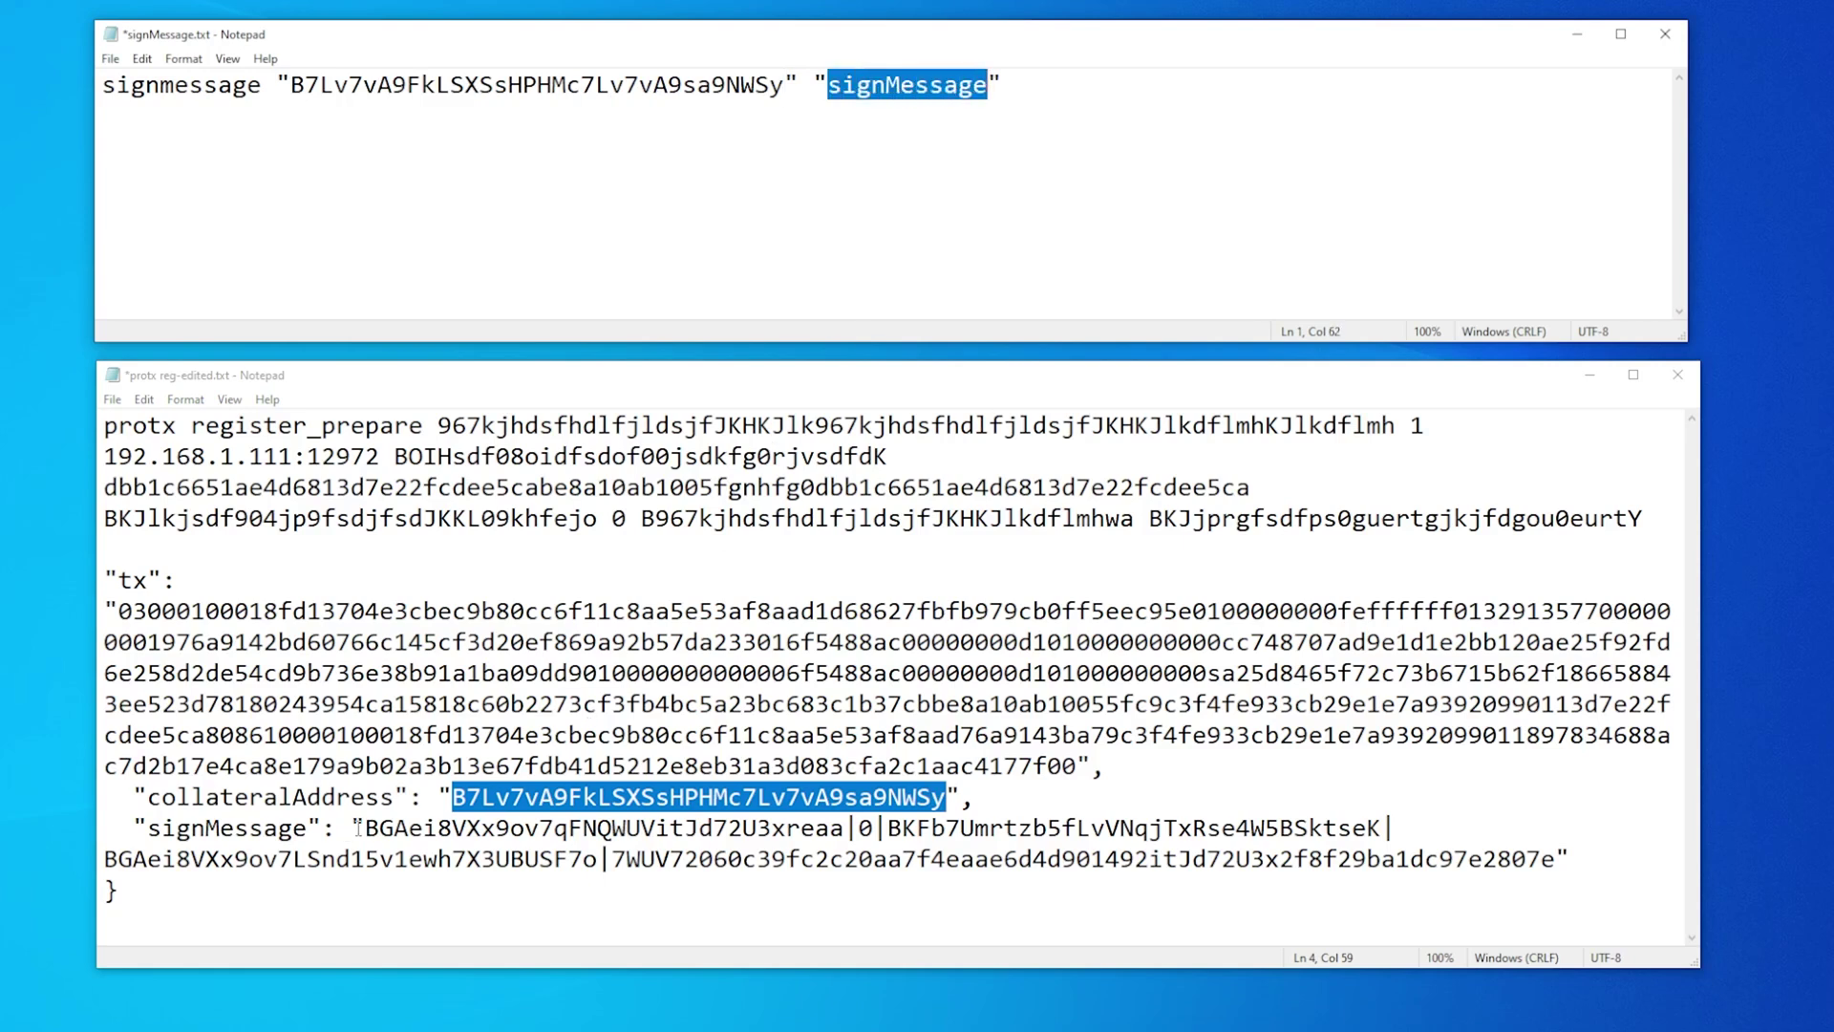
pyautogui.moveTo(369, 825); pyautogui.dragTo(1554, 857)
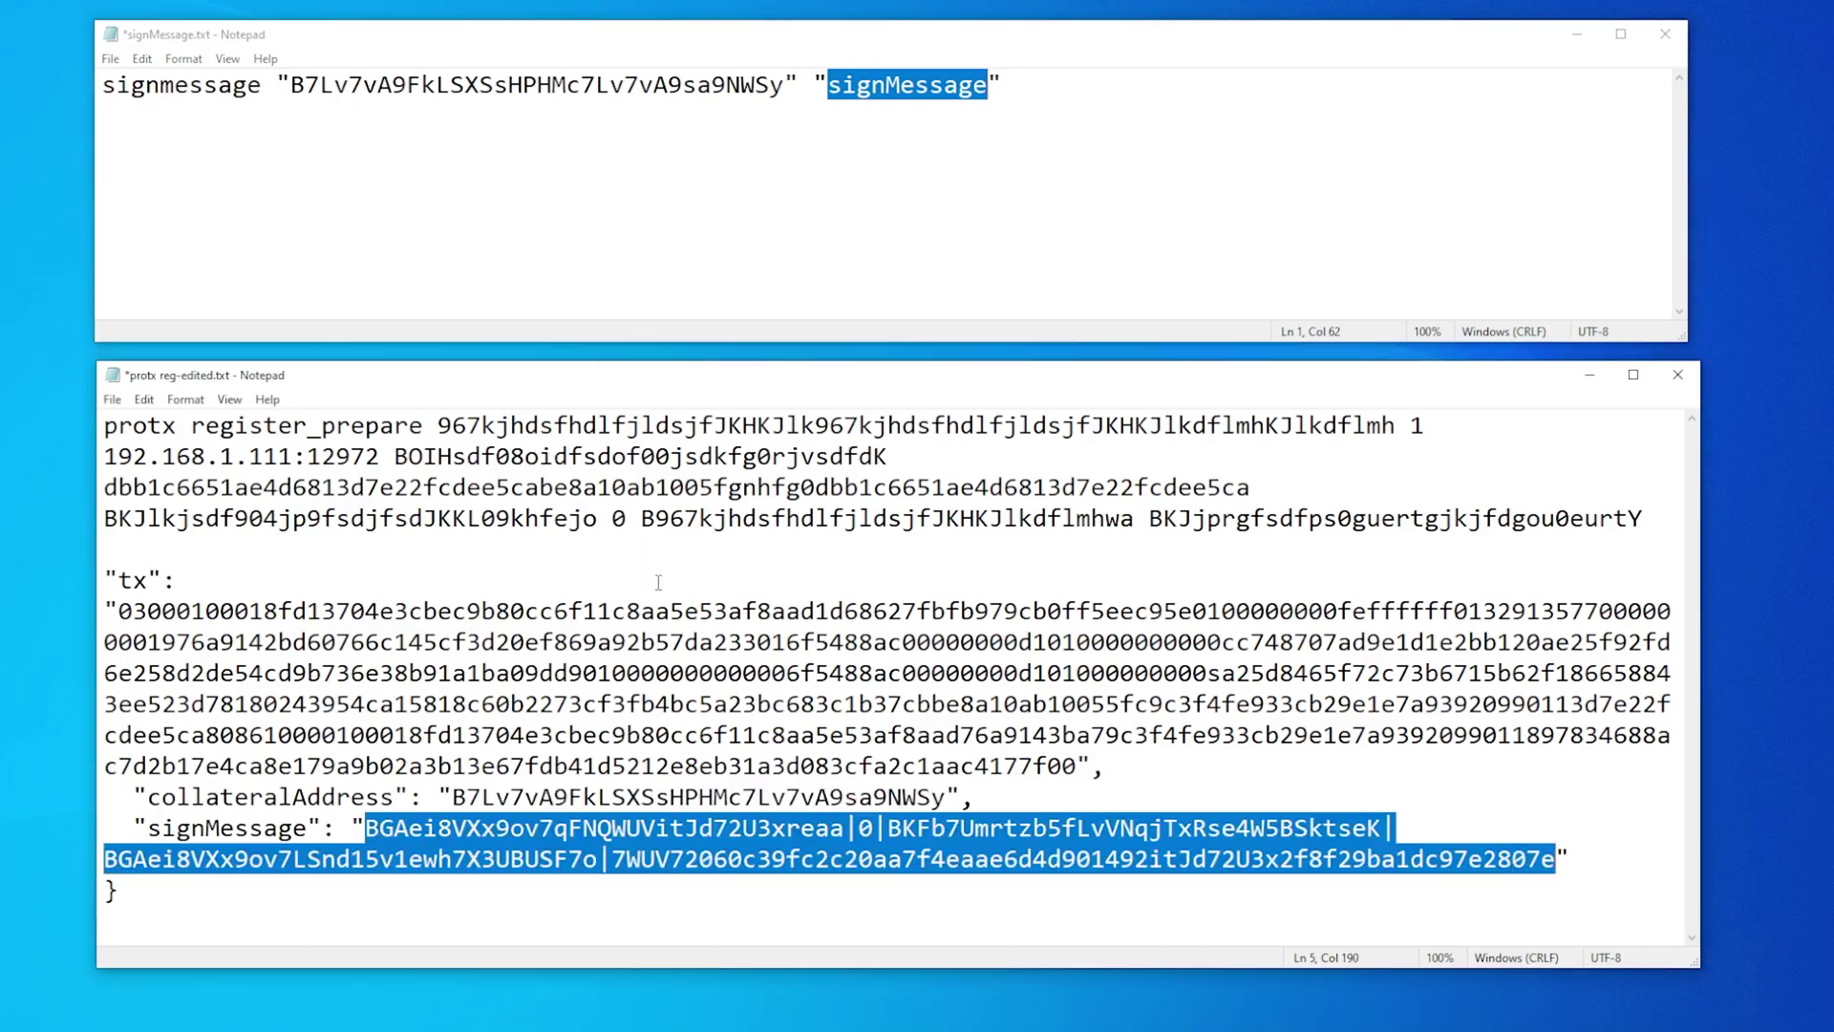
pyautogui.hotkey('ctrl', 'v')
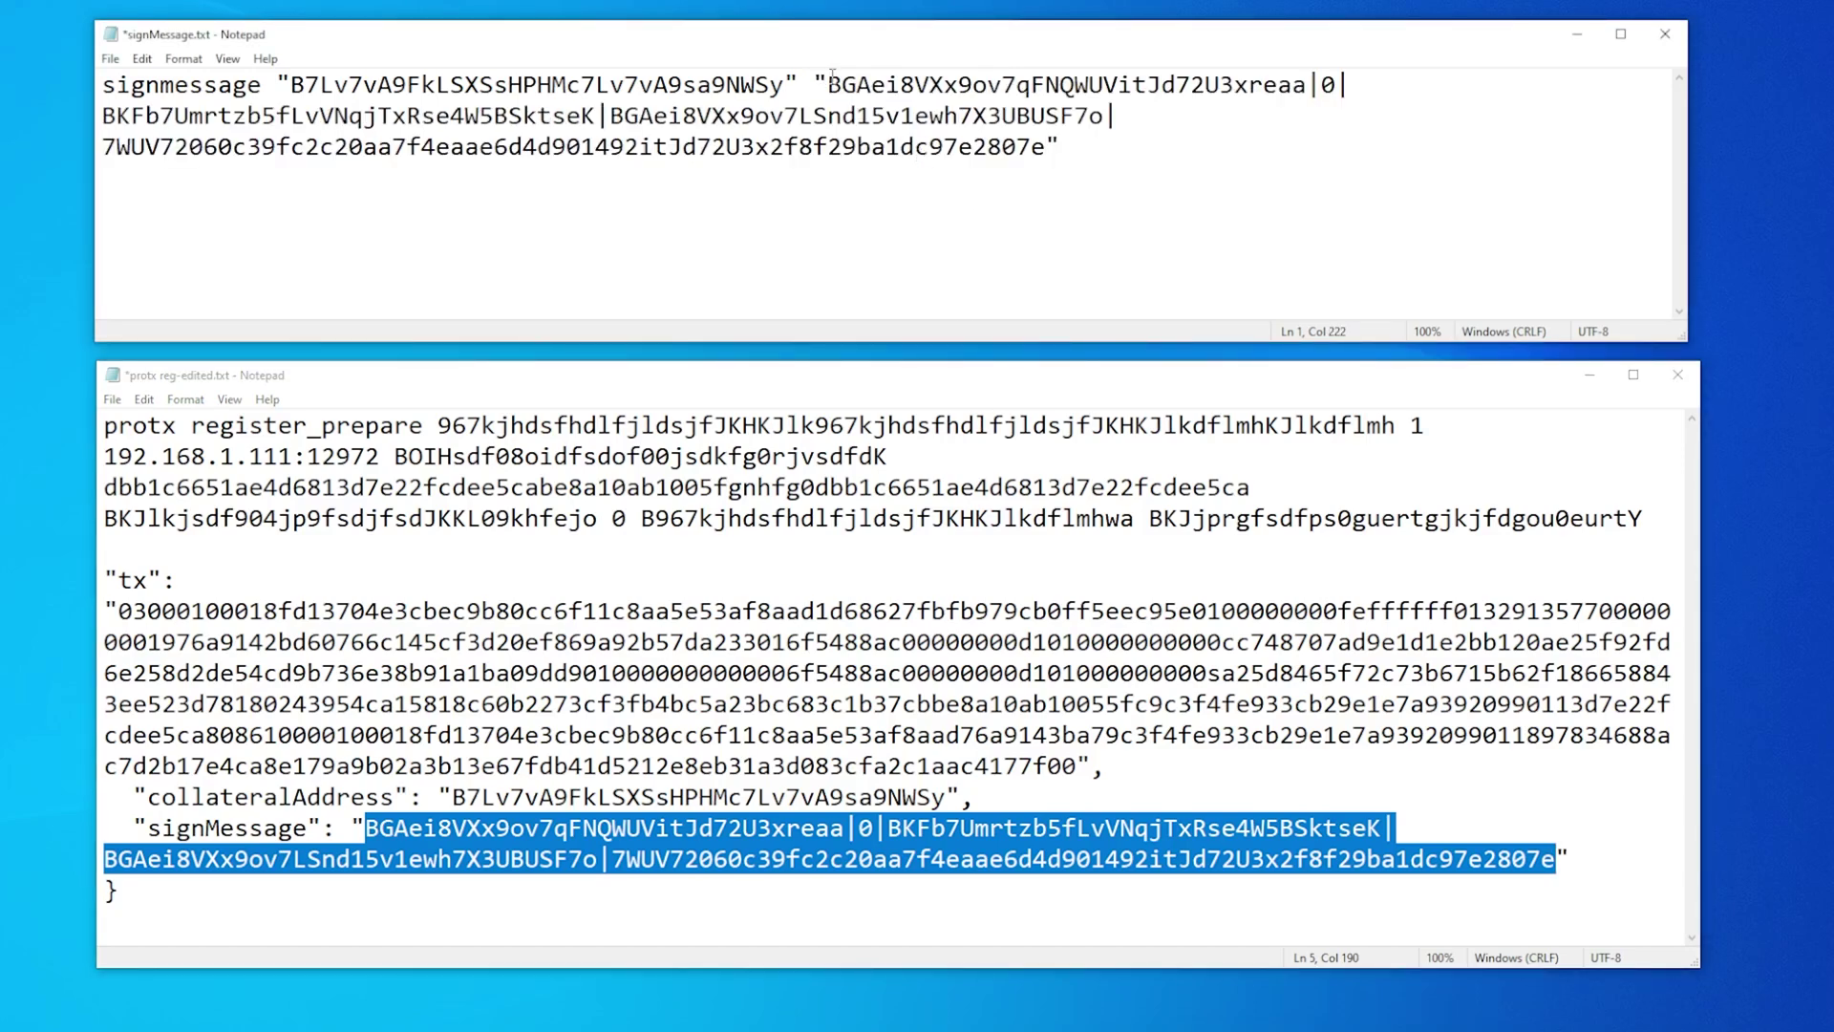
# Copy the completed signmessage command from Notepad and run it in the BLOCX wallet console
pyautogui.click(1067, 149)
pyautogui.hotkey('ctrl', 'a')
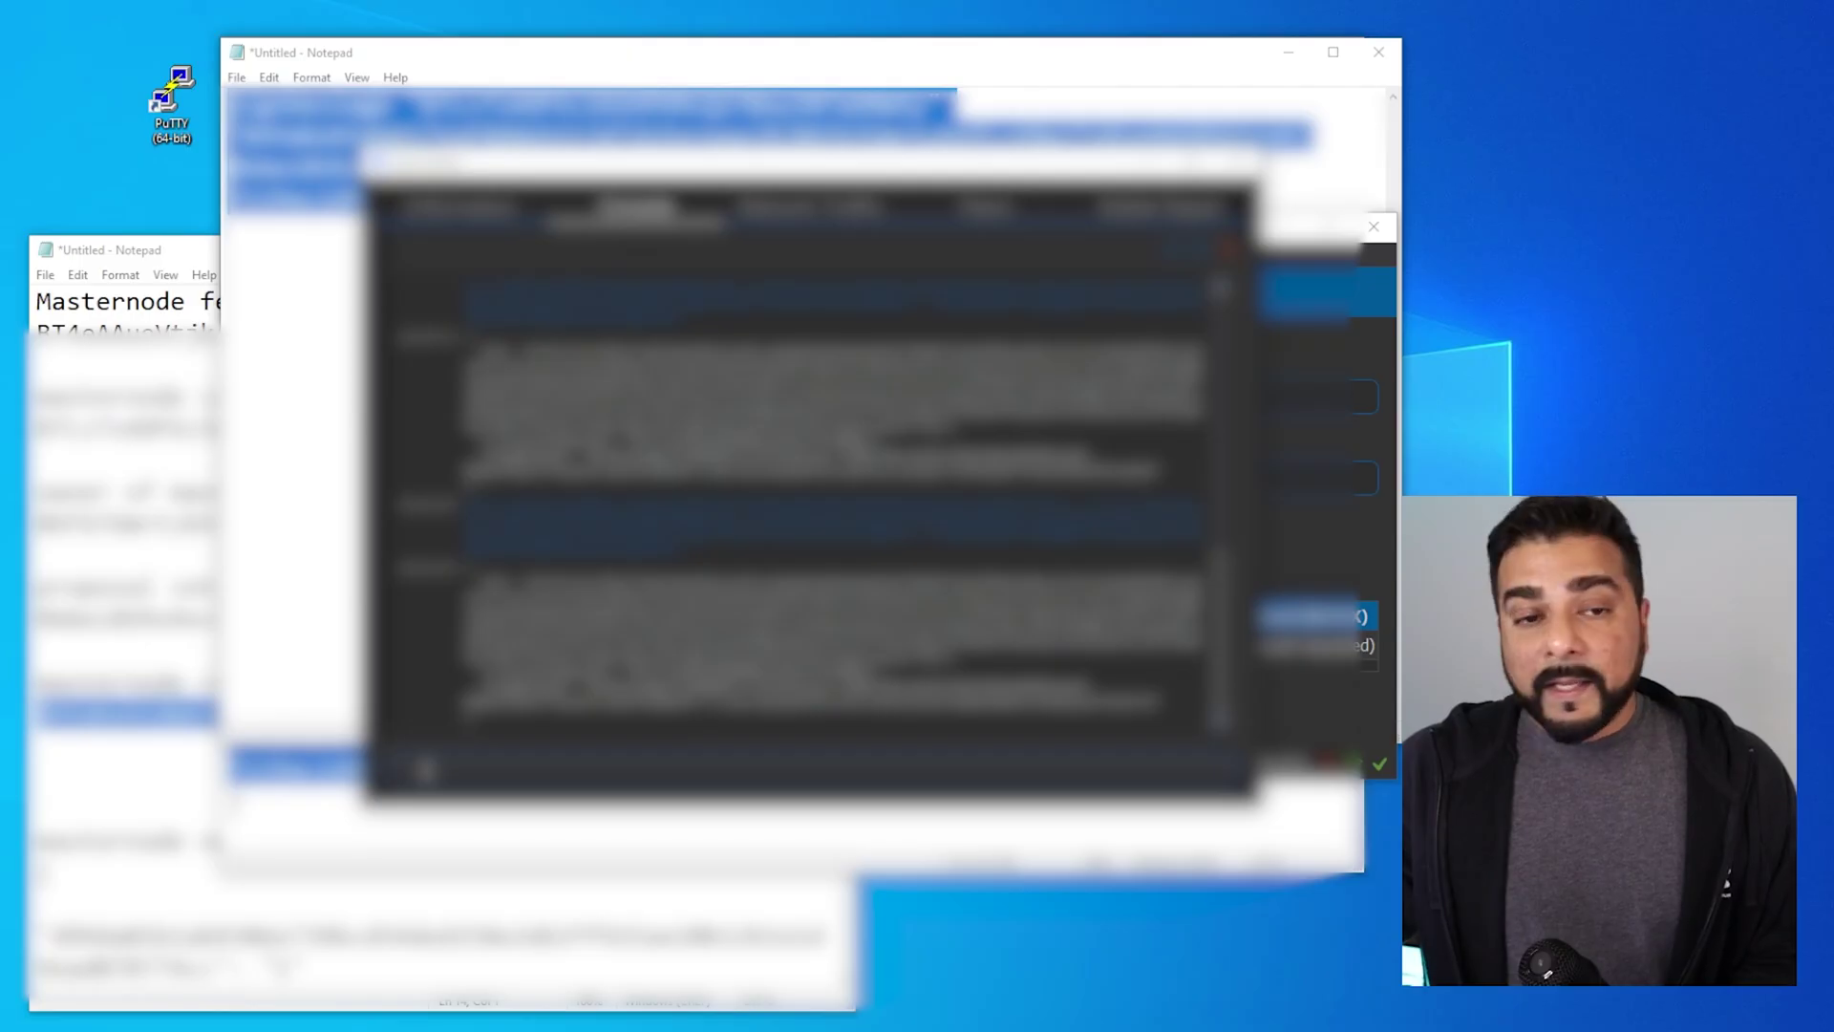
pyautogui.hotkey('ctrl', 'v')
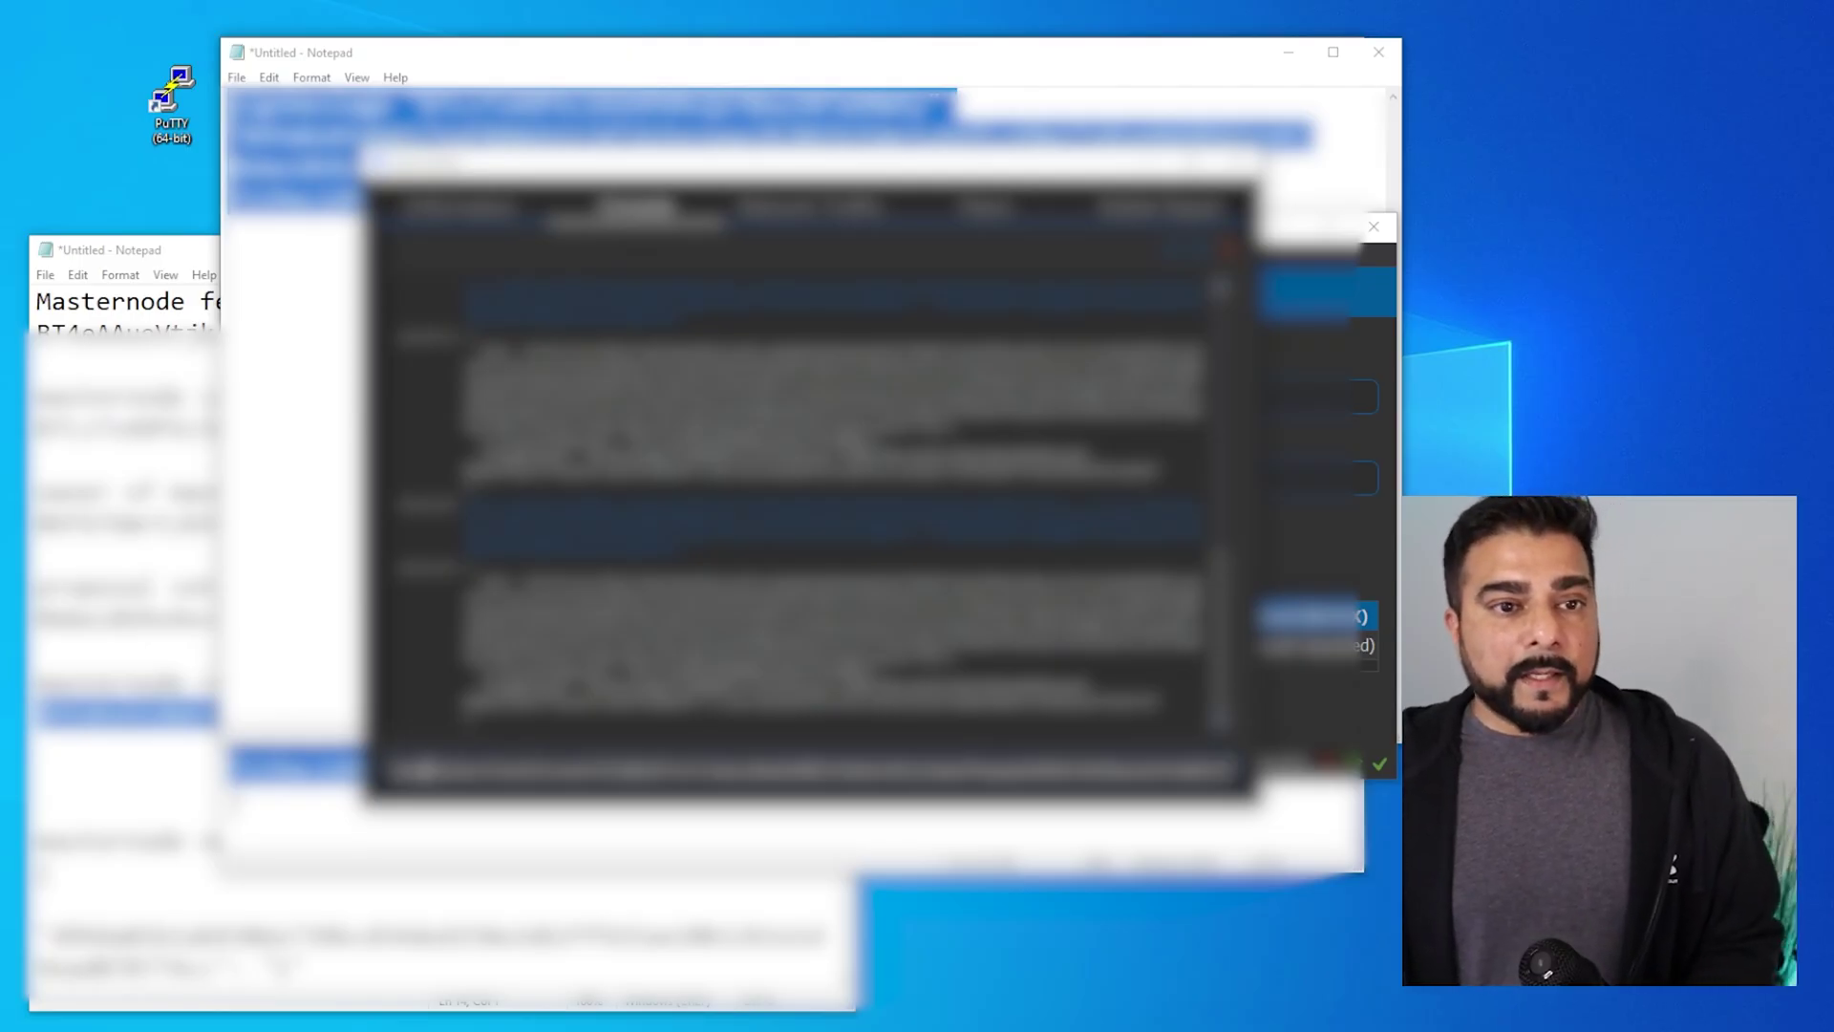
pyautogui.press('Return')
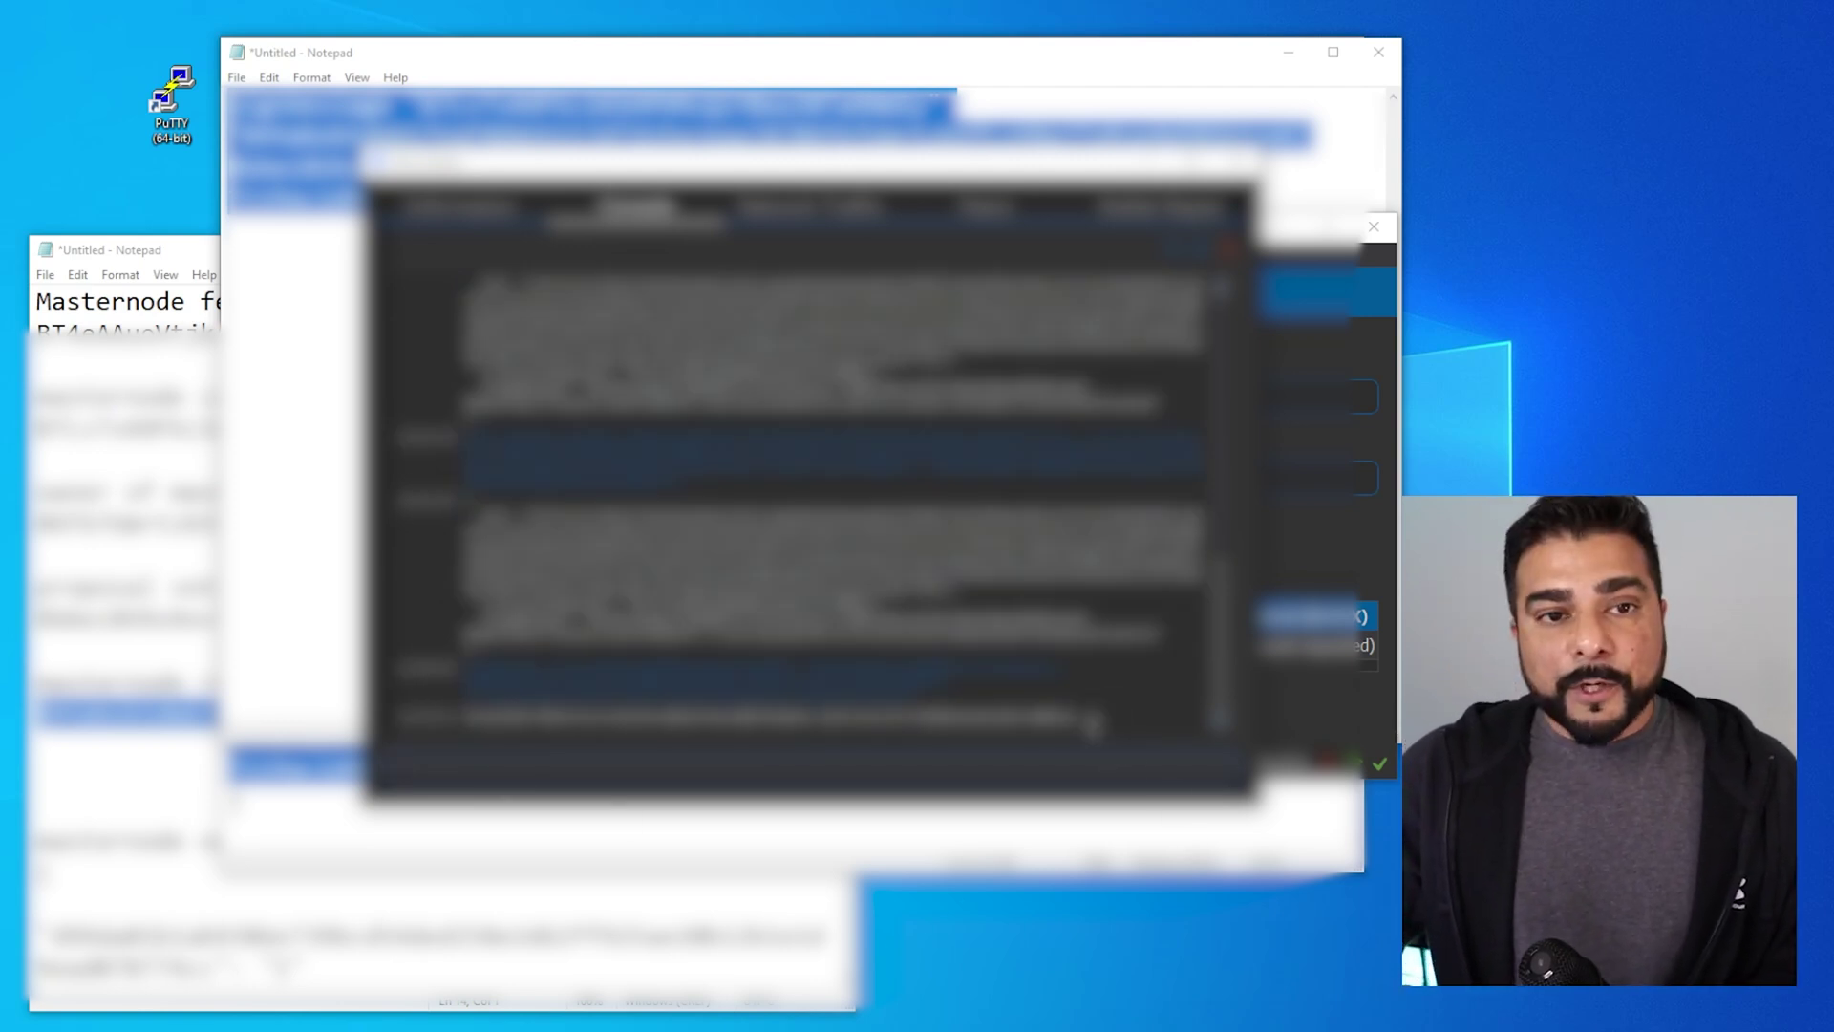
# Copy the signmessage output from the console into the Notepad file that holds the signmessage command
pyautogui.moveTo(1092, 718); pyautogui.dragTo(393, 717)
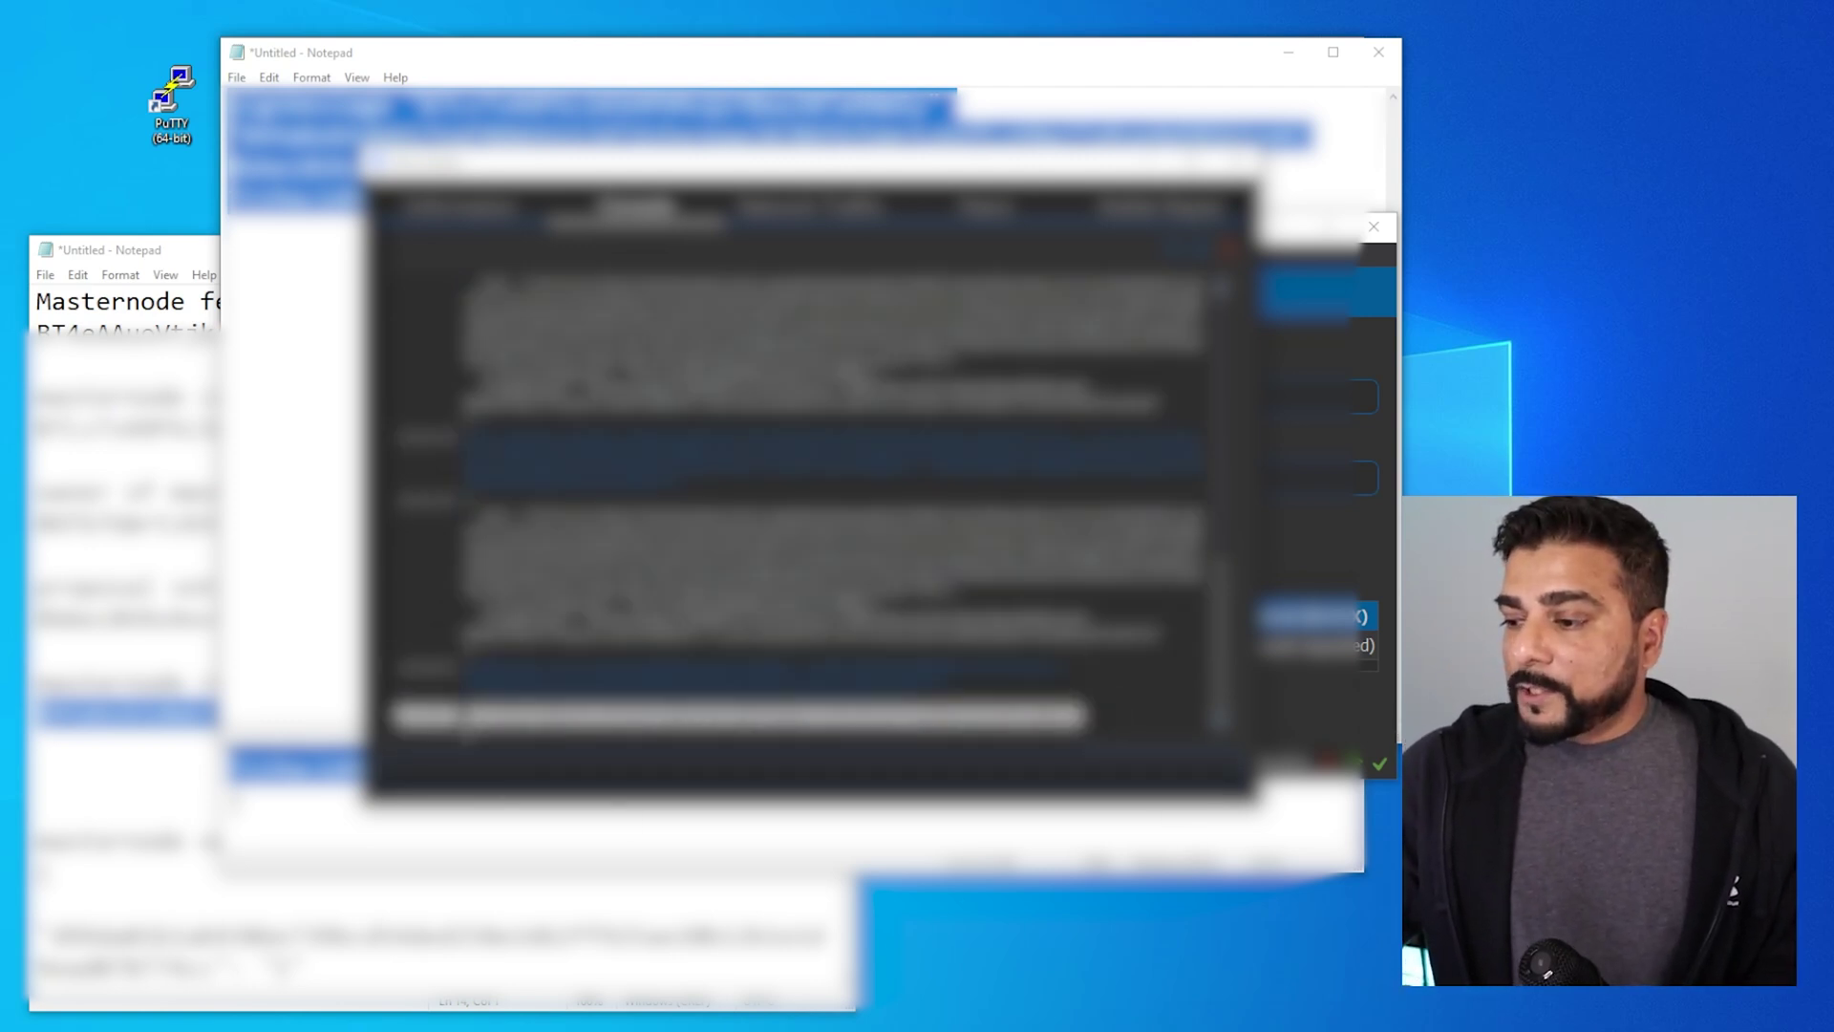
pyautogui.moveTo(612, 735); pyautogui.dragTo(1098, 716)
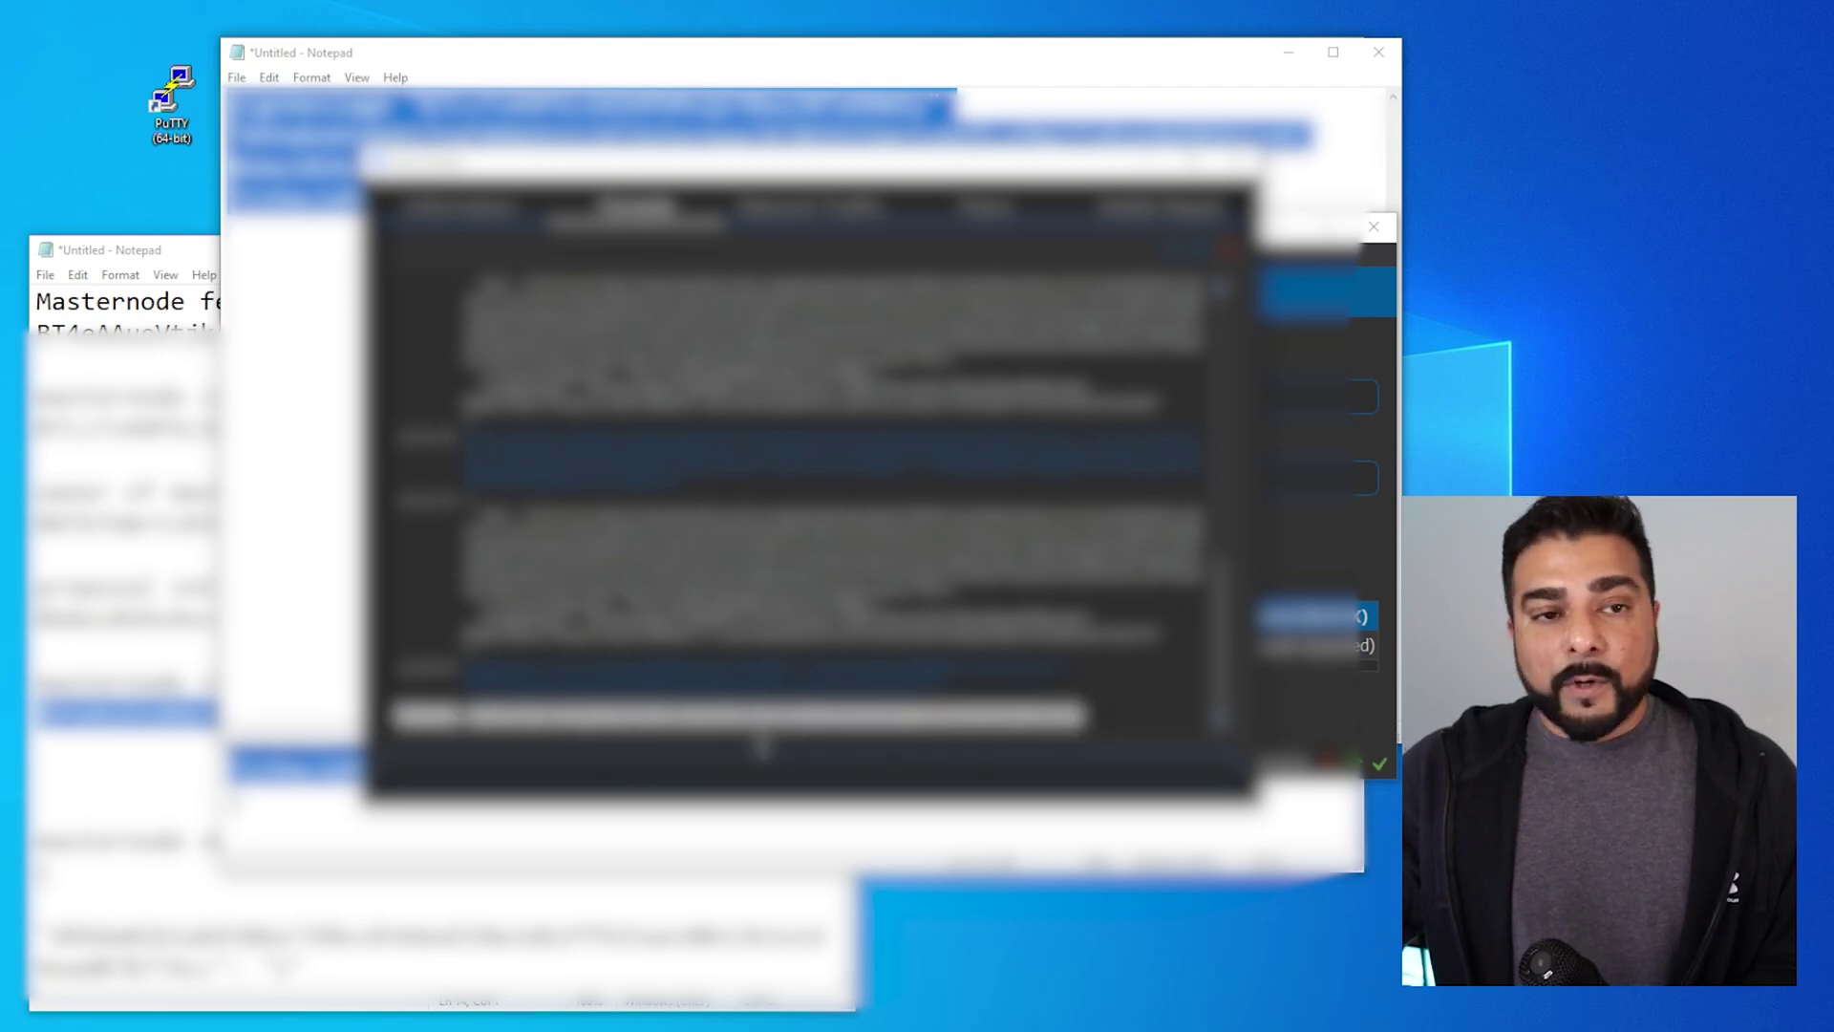
pyautogui.click(315, 458)
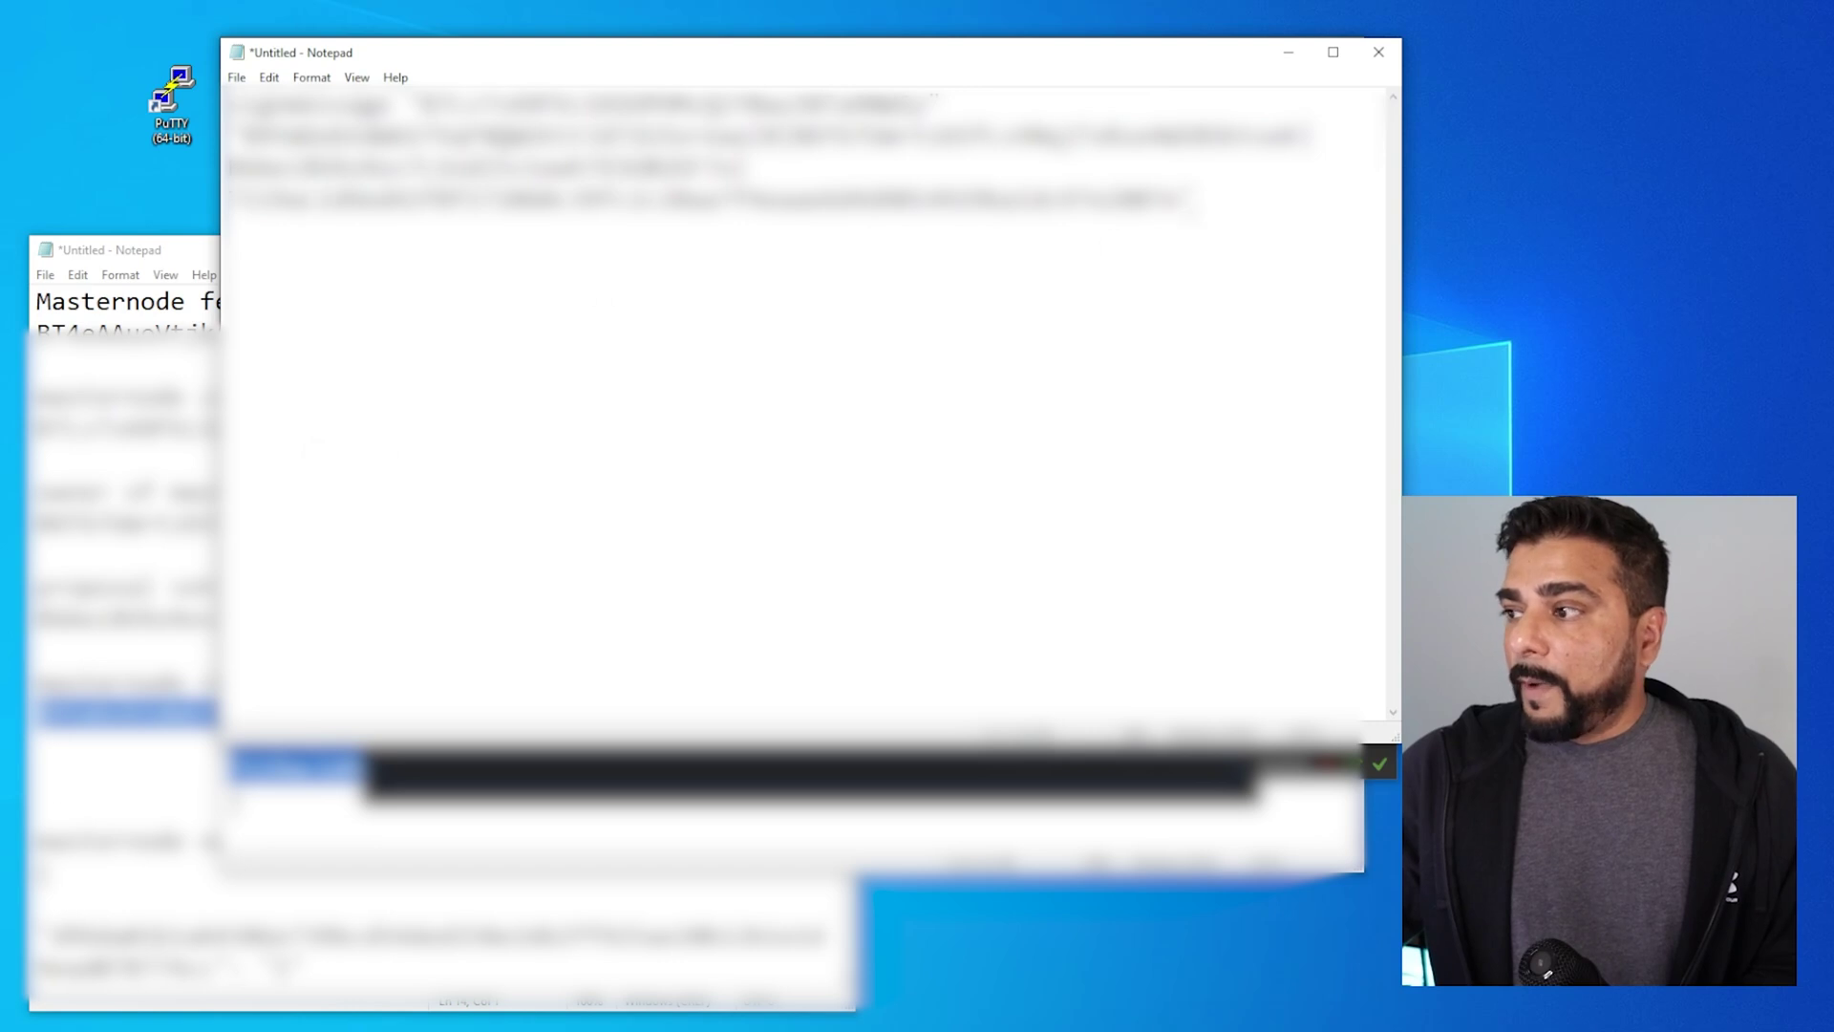
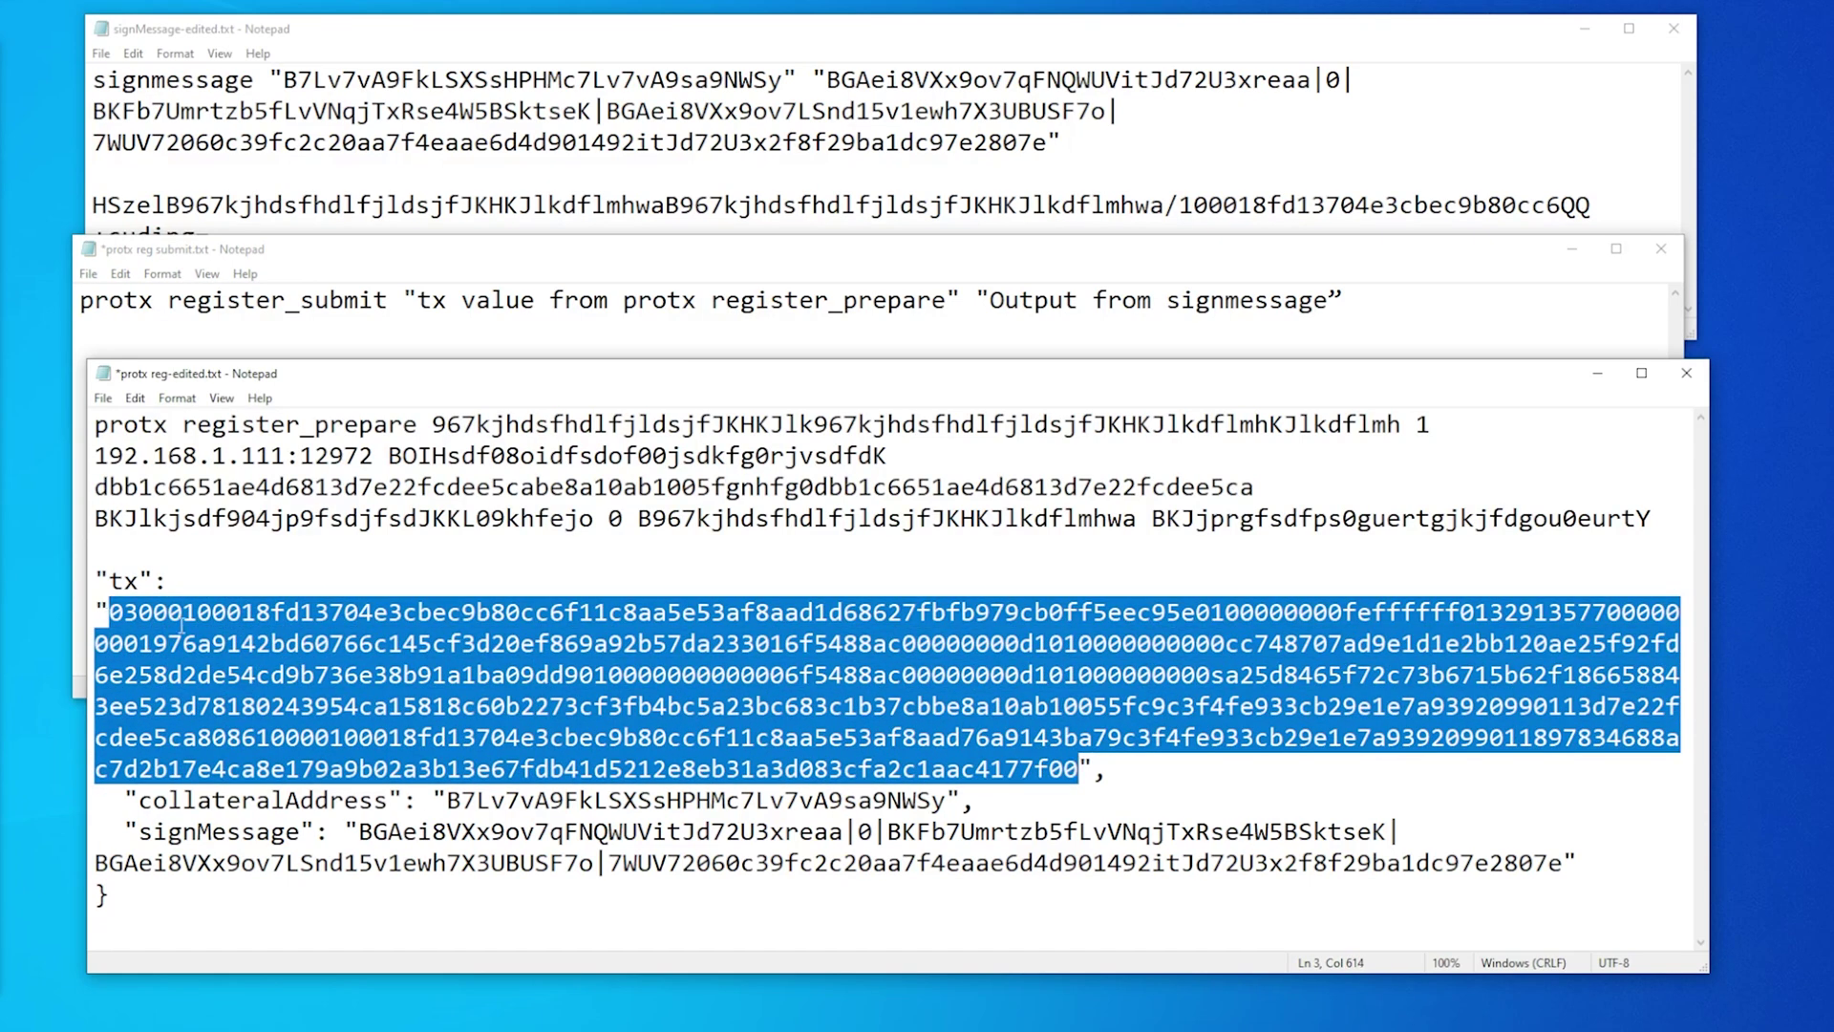
# Replace "tx value from protx register_prepare", including its quotes, in protx reg submit.txt with the tx value from the register_prepare output
pyautogui.click(457, 256)
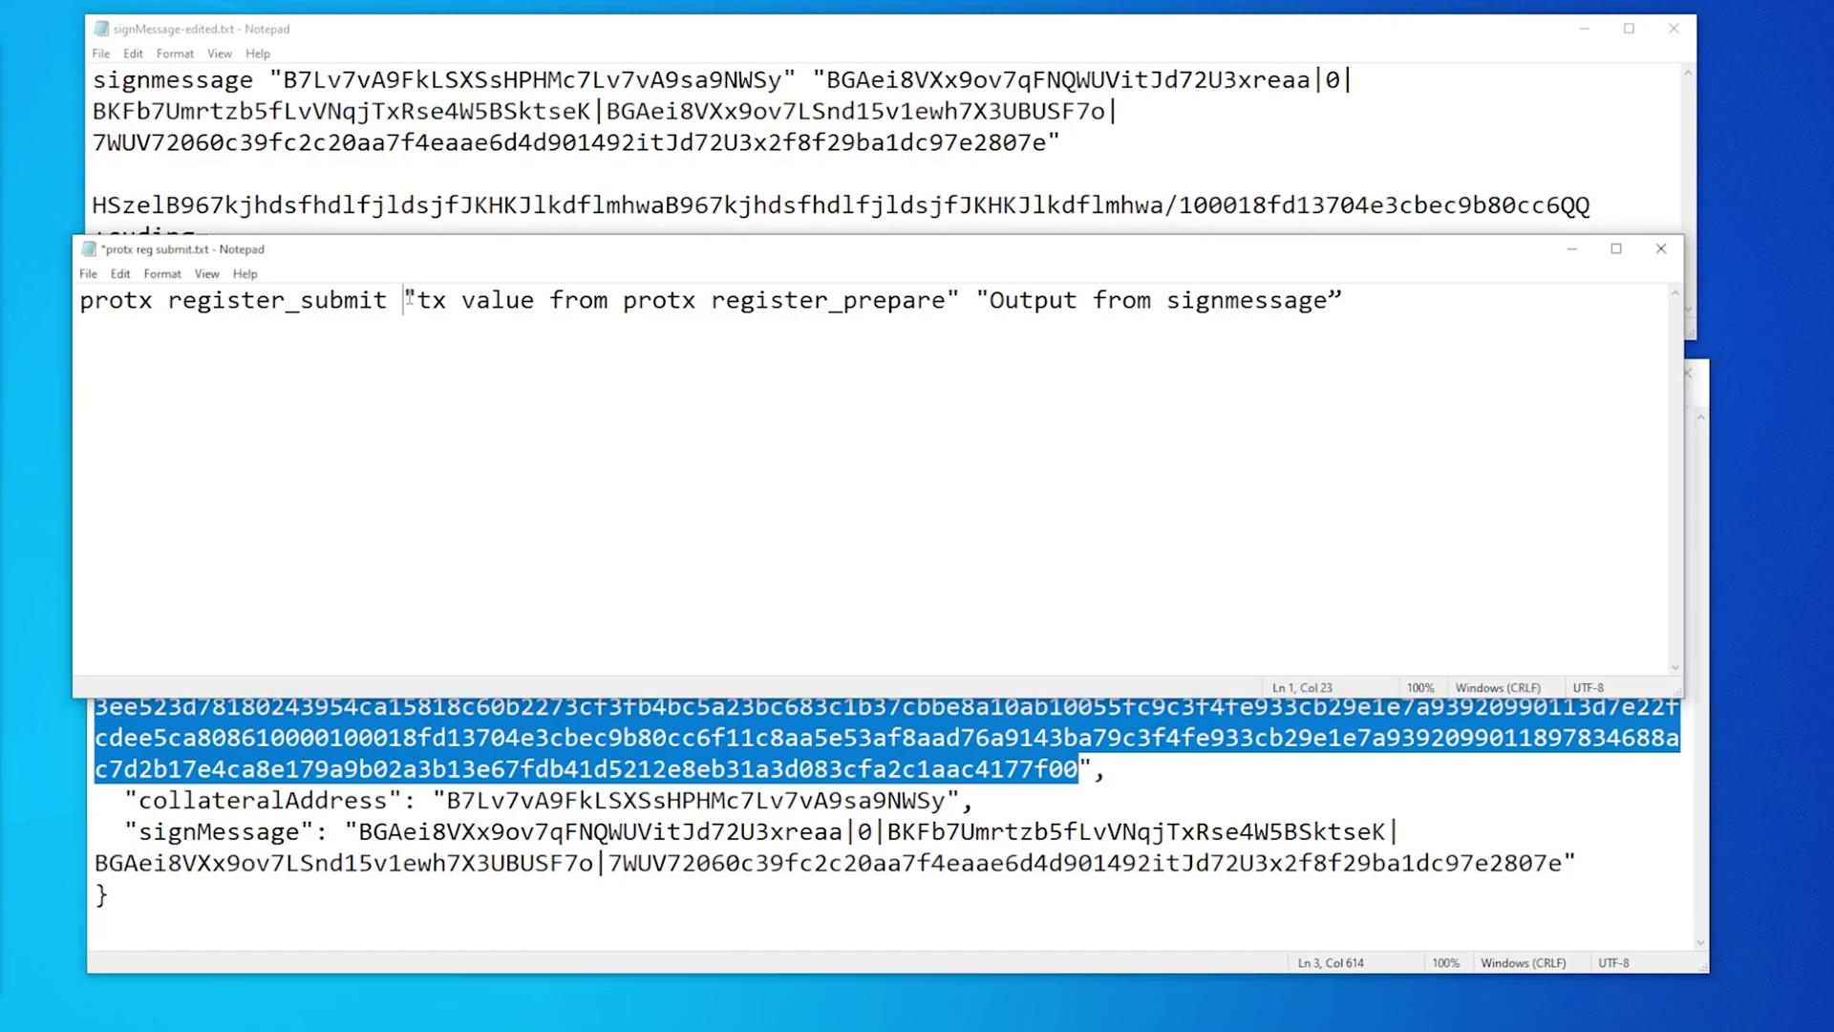
pyautogui.moveTo(408, 297); pyautogui.dragTo(963, 299)
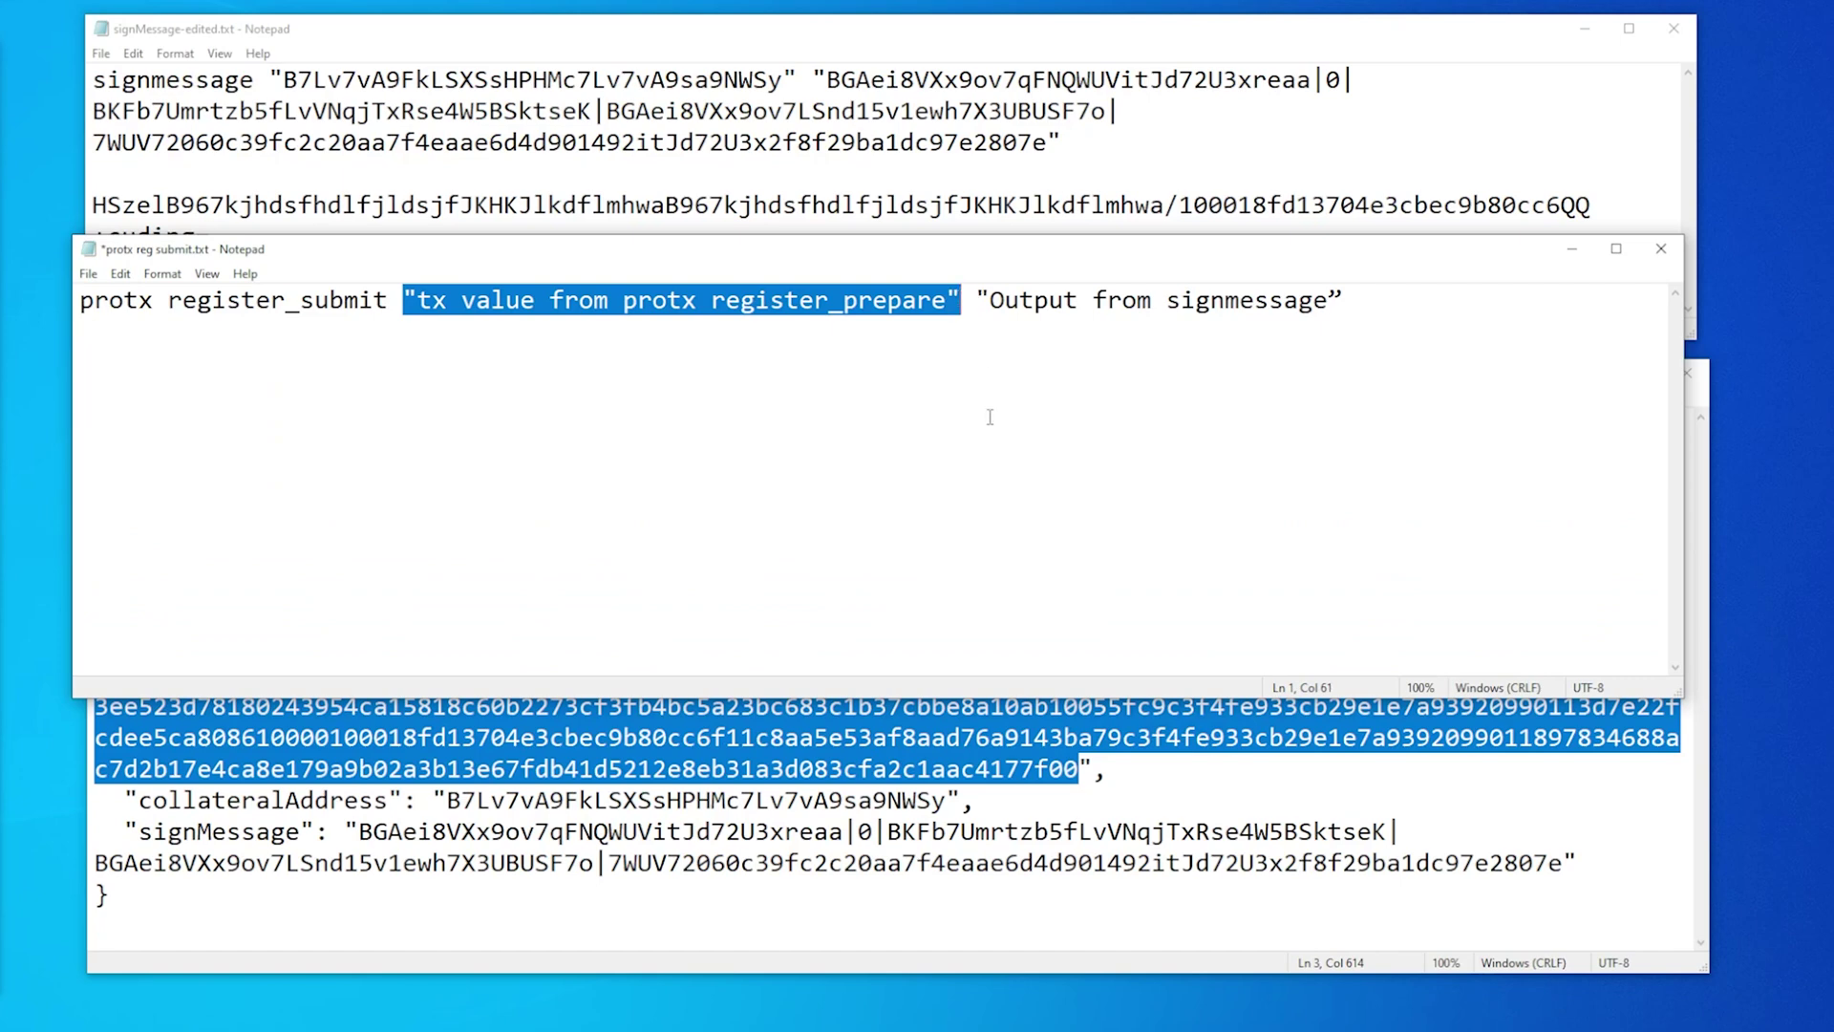
pyautogui.hotkey('ctrl', 'v')
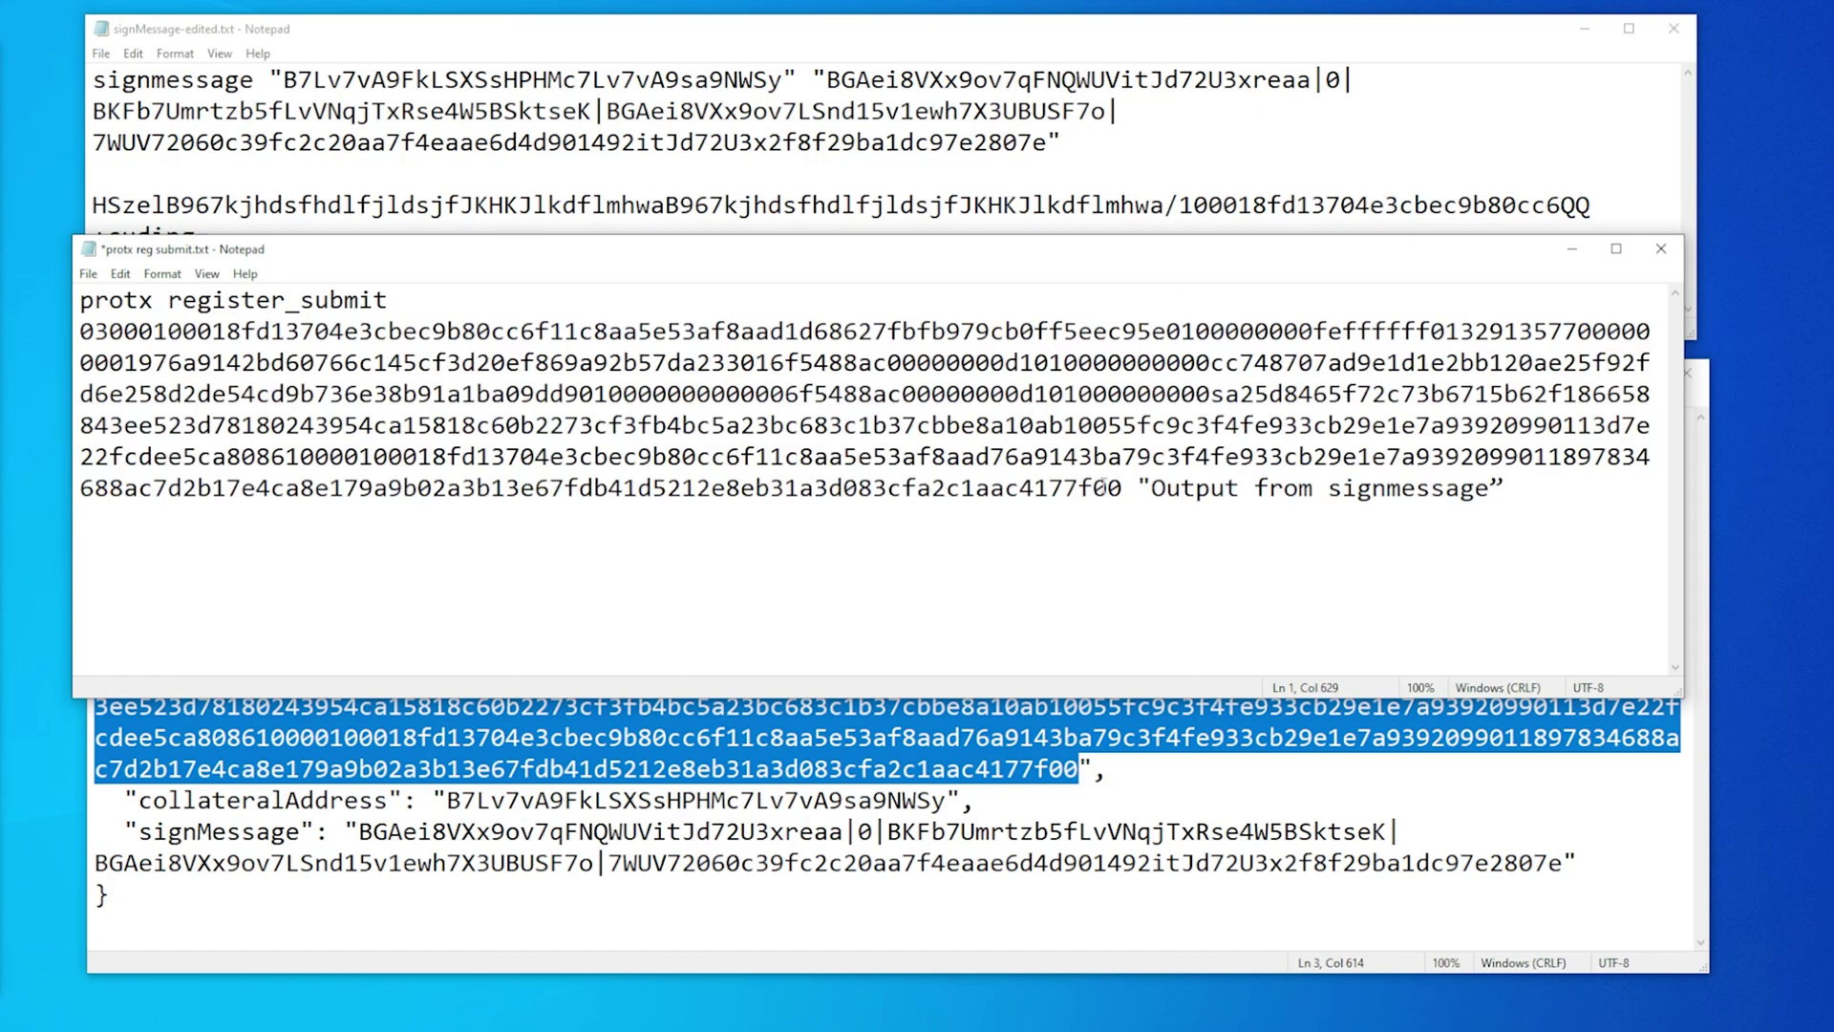
# Replace "Output from signmessage", including its quotes, in protx reg submit.txt with the signature output saved in signMessage-edited.txt
pyautogui.moveTo(1130, 488); pyautogui.dragTo(1501, 480)
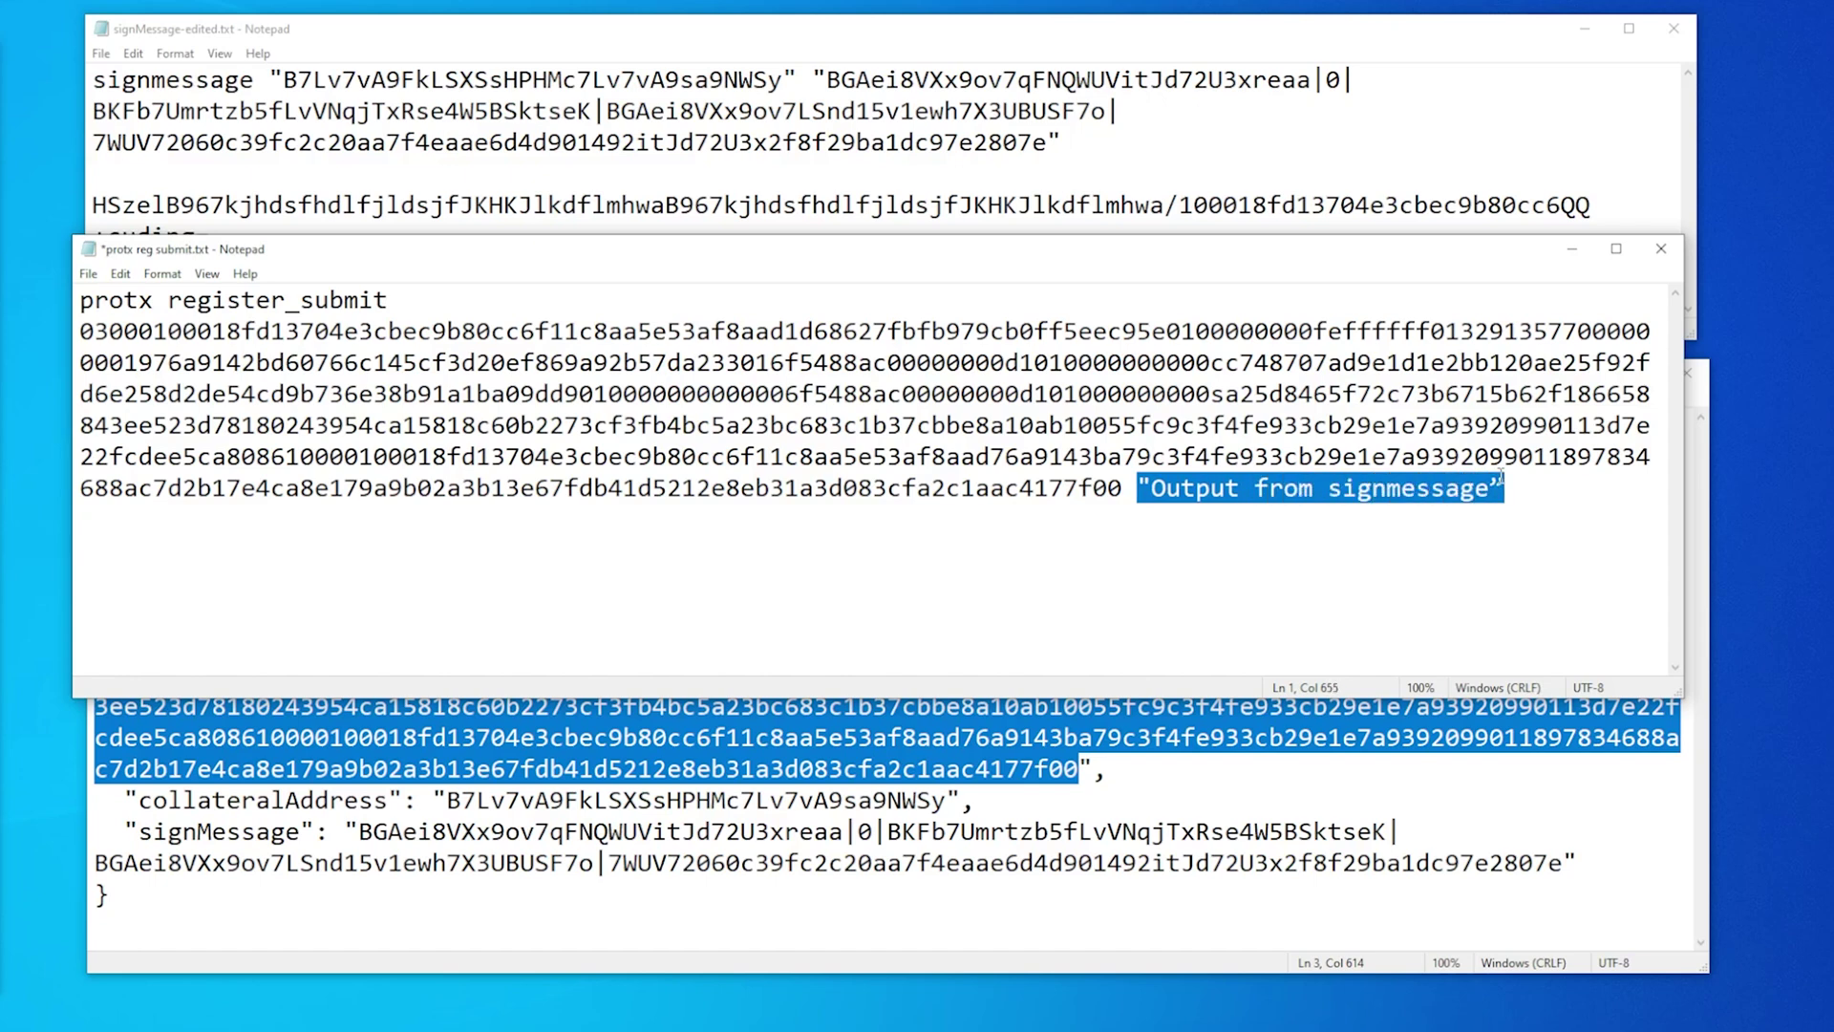
pyautogui.click(700, 42)
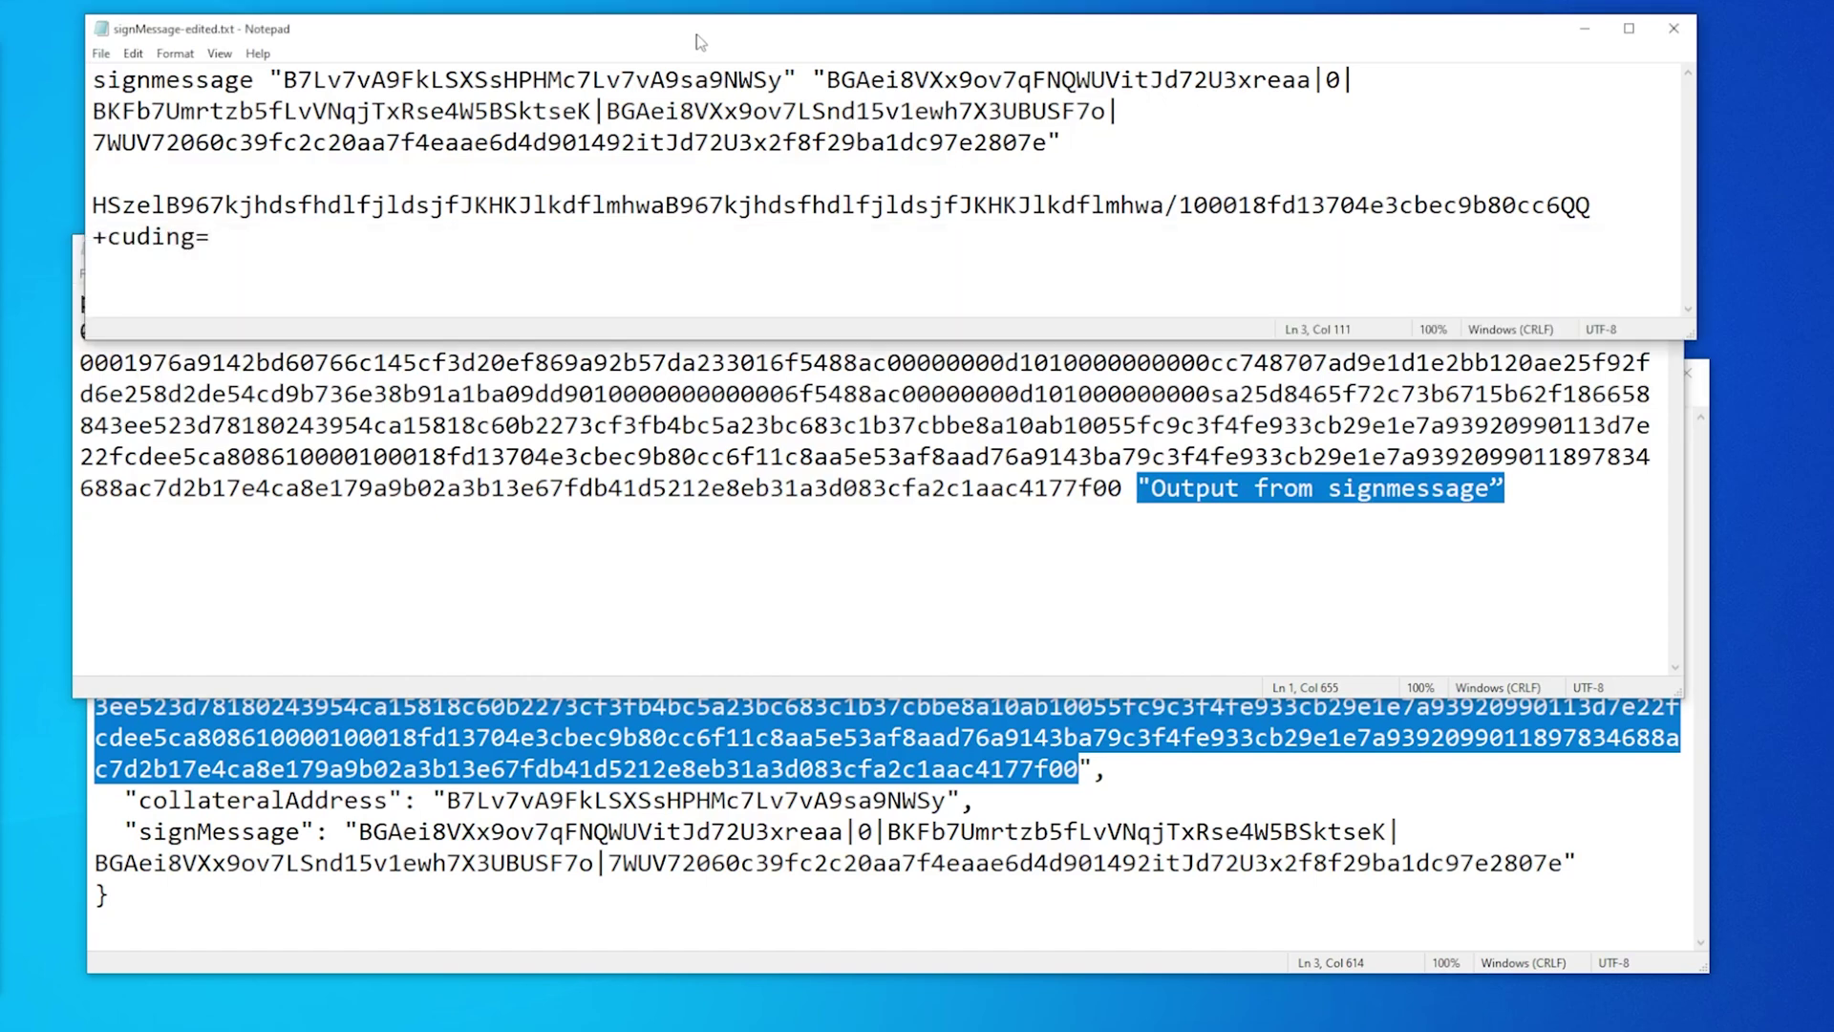
pyautogui.moveTo(210, 236); pyautogui.dragTo(84, 212)
pyautogui.hotkey('ctrl', 'c')
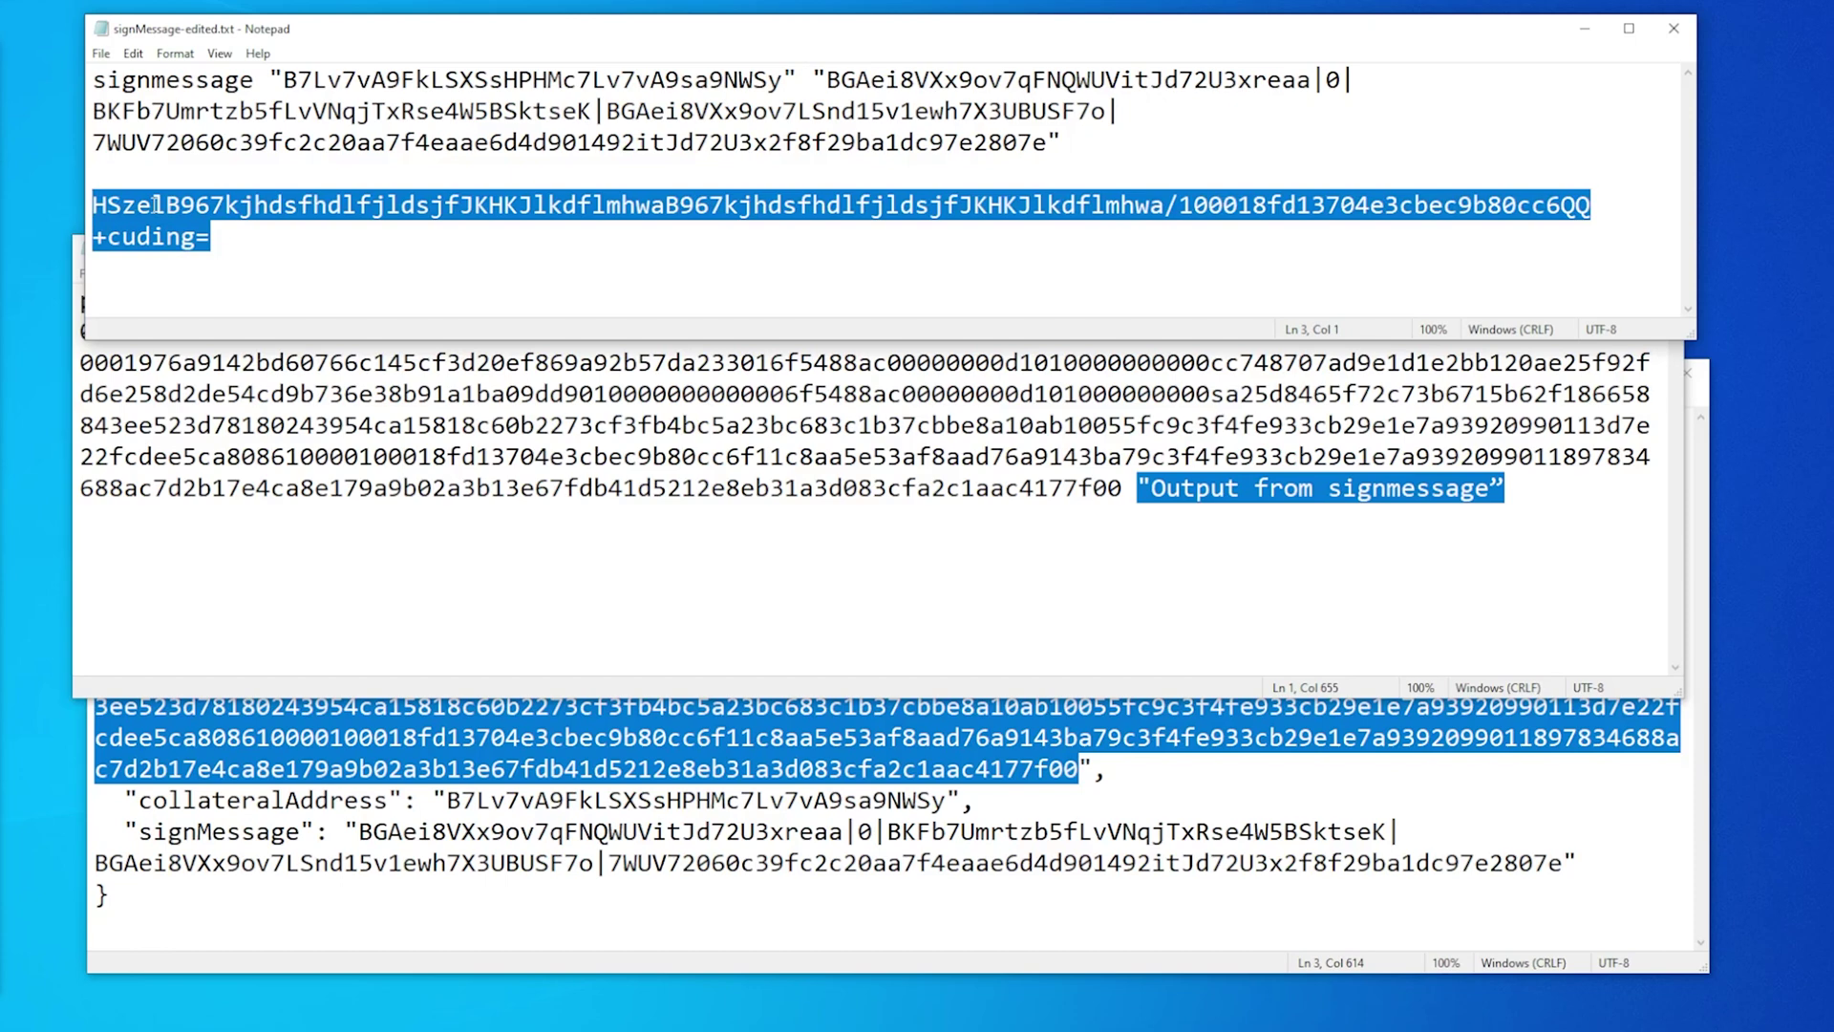
pyautogui.click(1477, 566)
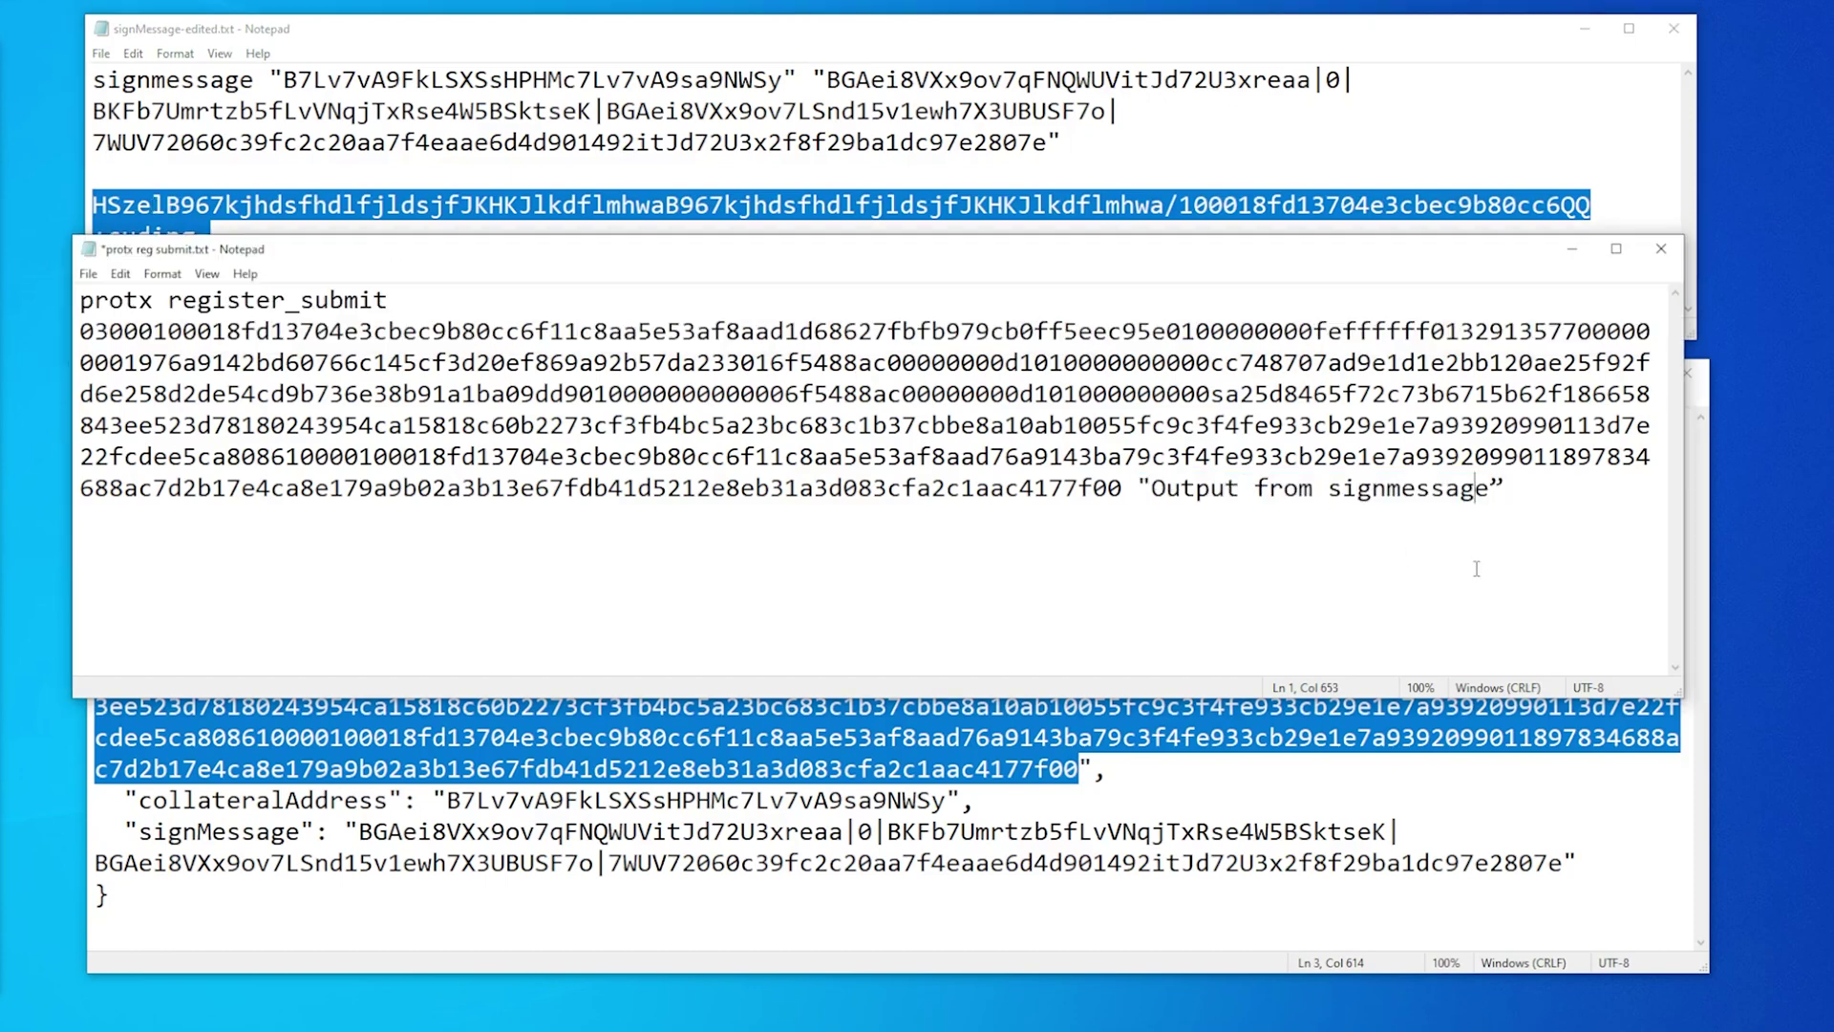
pyautogui.moveTo(1506, 487); pyautogui.dragTo(1139, 487)
pyautogui.hotkey('ctrl', 'v')
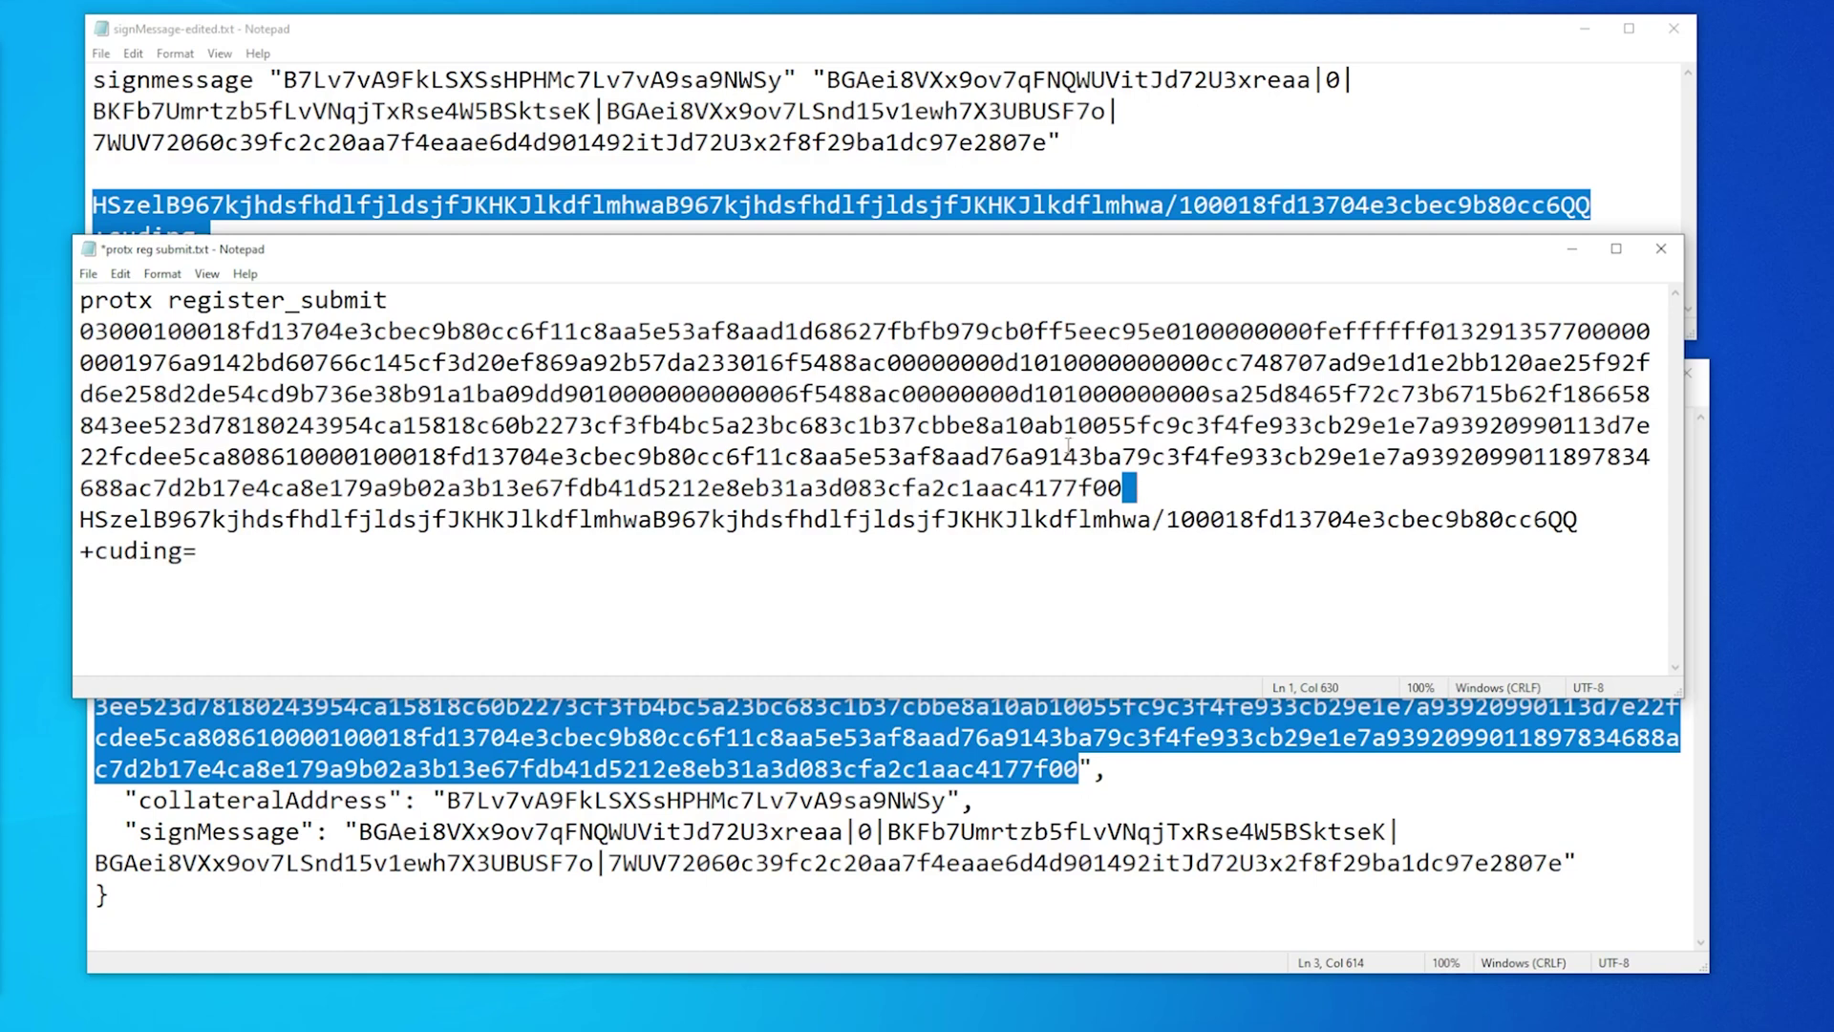
# Select the whole completed protx register_submit command in Notepad and run it in the BLOCX wallet console
pyautogui.click(838, 556)
pyautogui.keyDown('shift'); pyautogui.click(69, 412); pyautogui.keyUp('shift')
pyautogui.keyDown('shift'); pyautogui.click(78, 300); pyautogui.keyUp('shift')
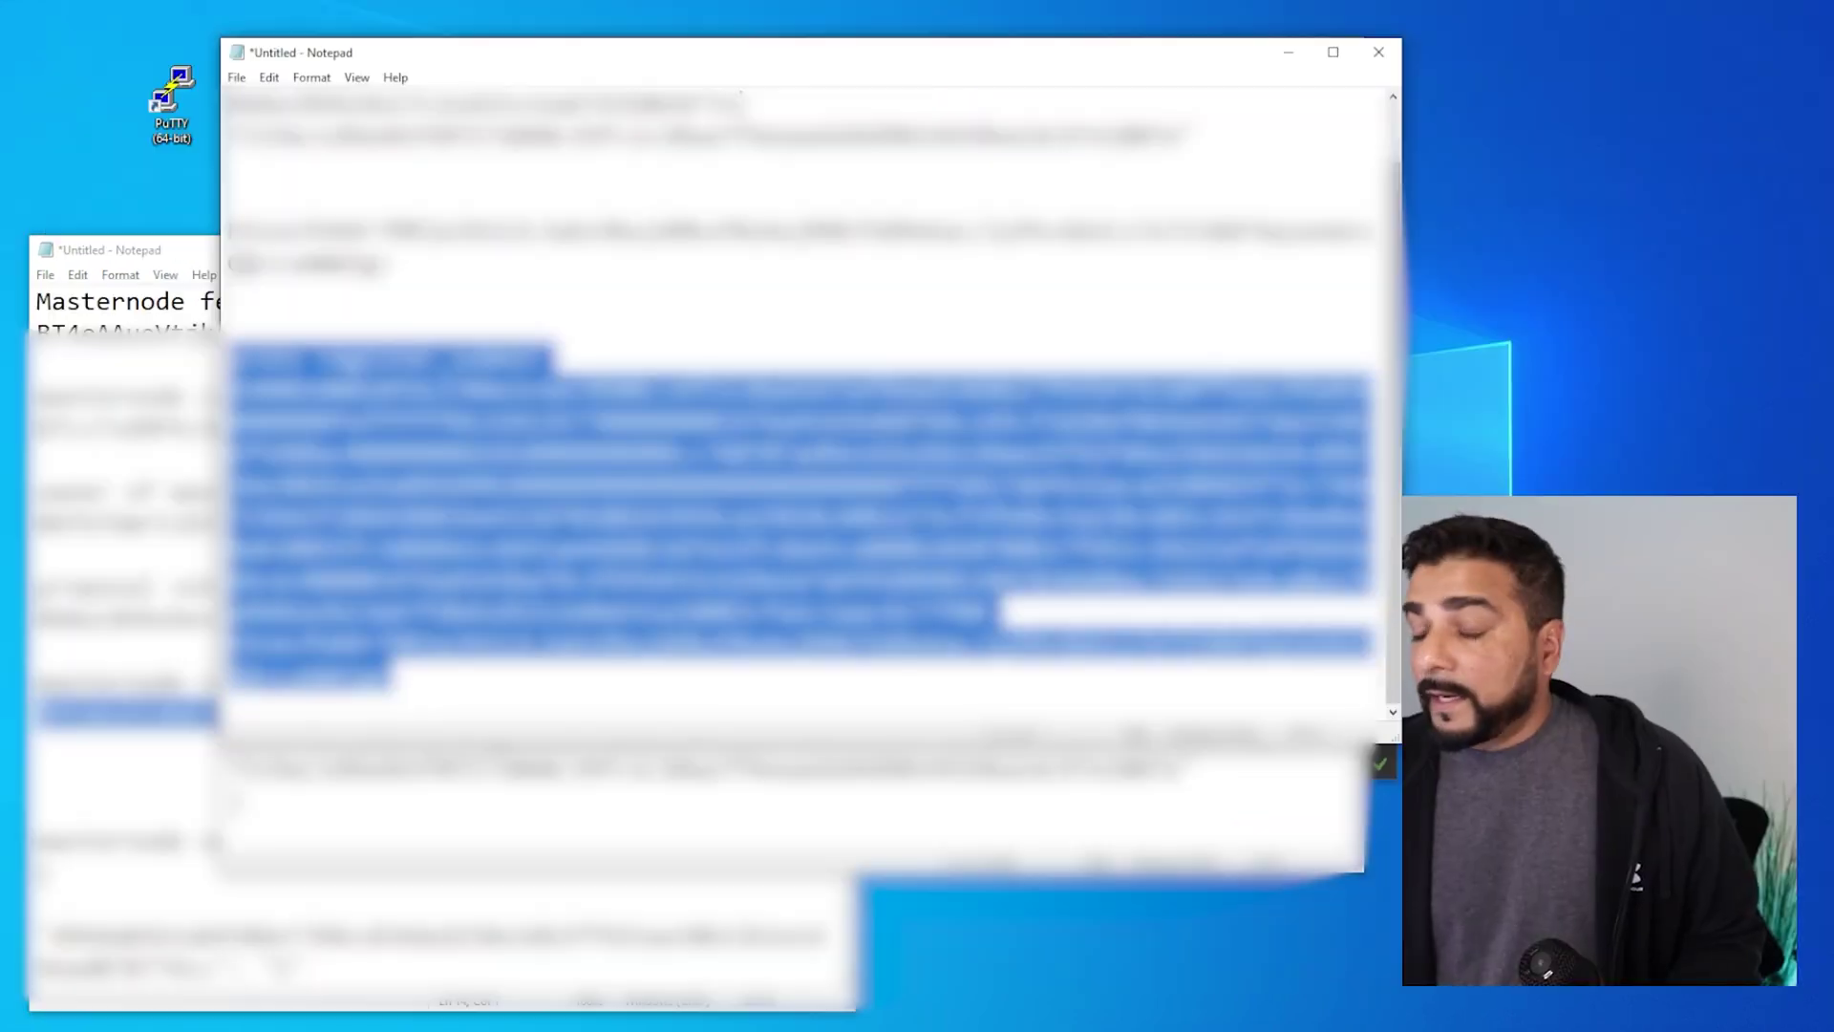
pyautogui.click(1385, 769)
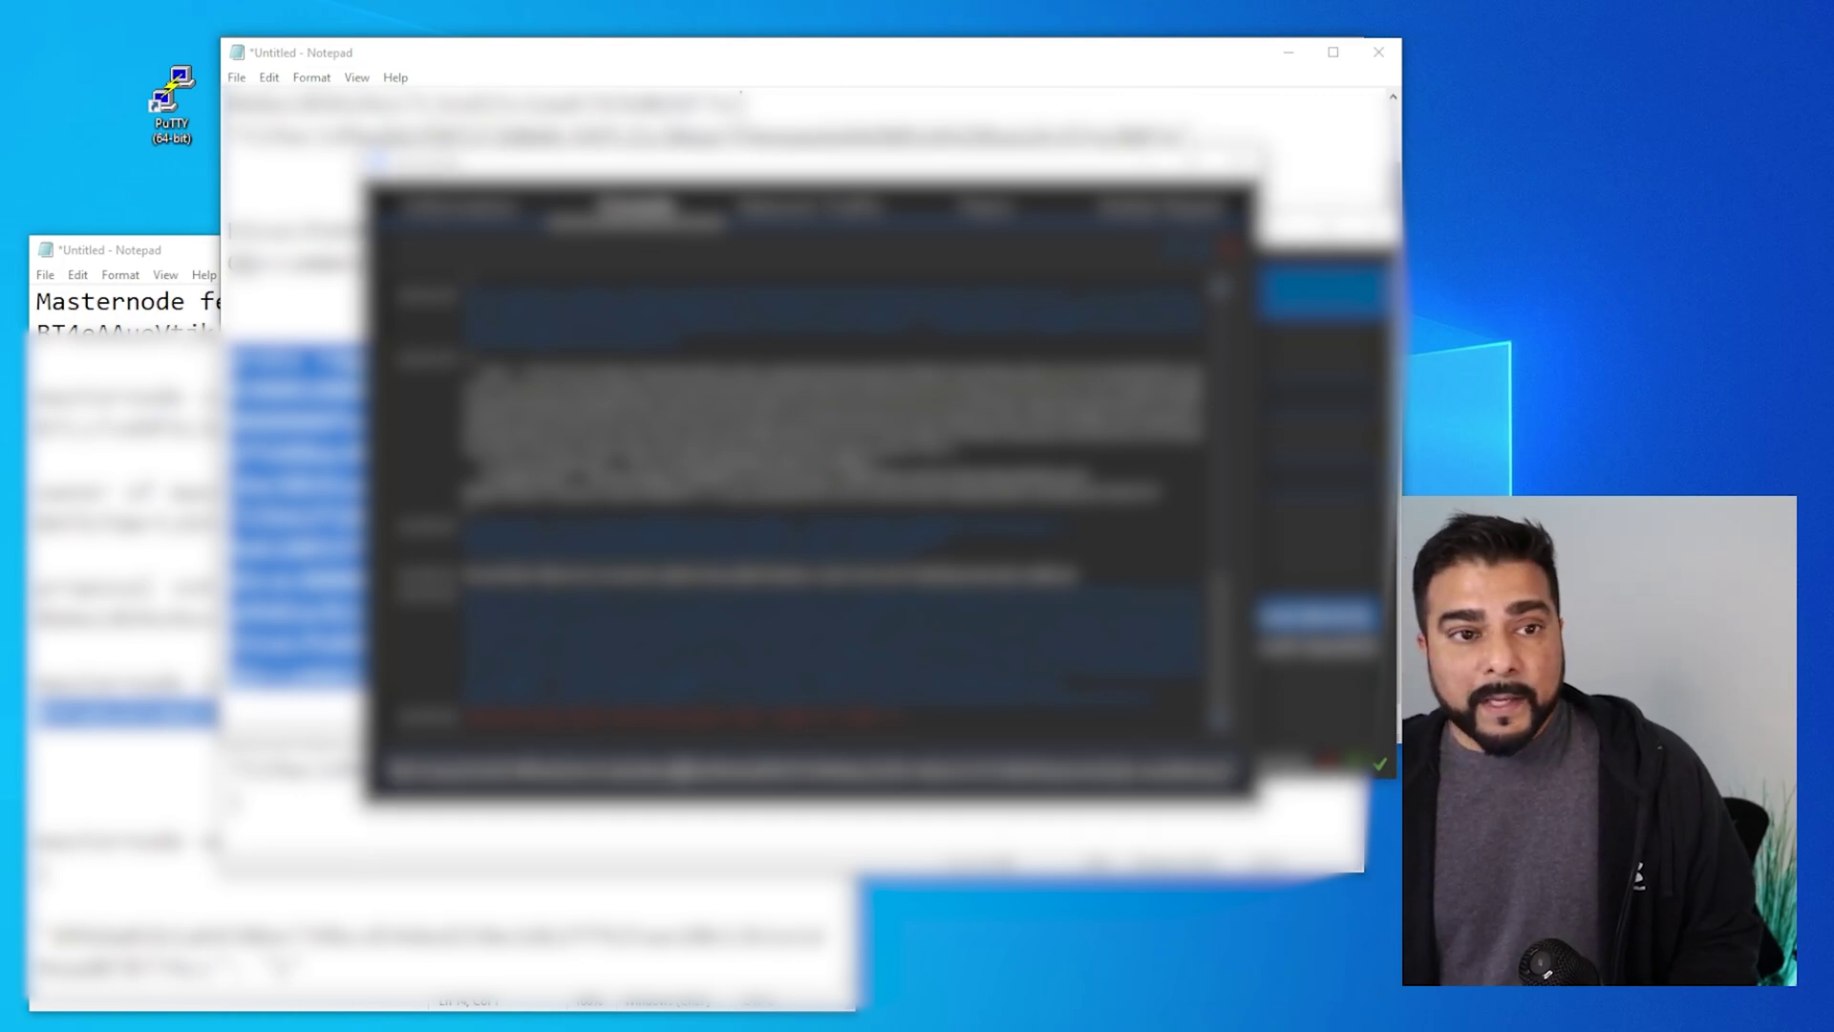
# Switch to the Node Orbit dashboard, open the node update form for the Blocx node and paste the node's key into the Key field
pyautogui.scroll(-3, 831, 478)
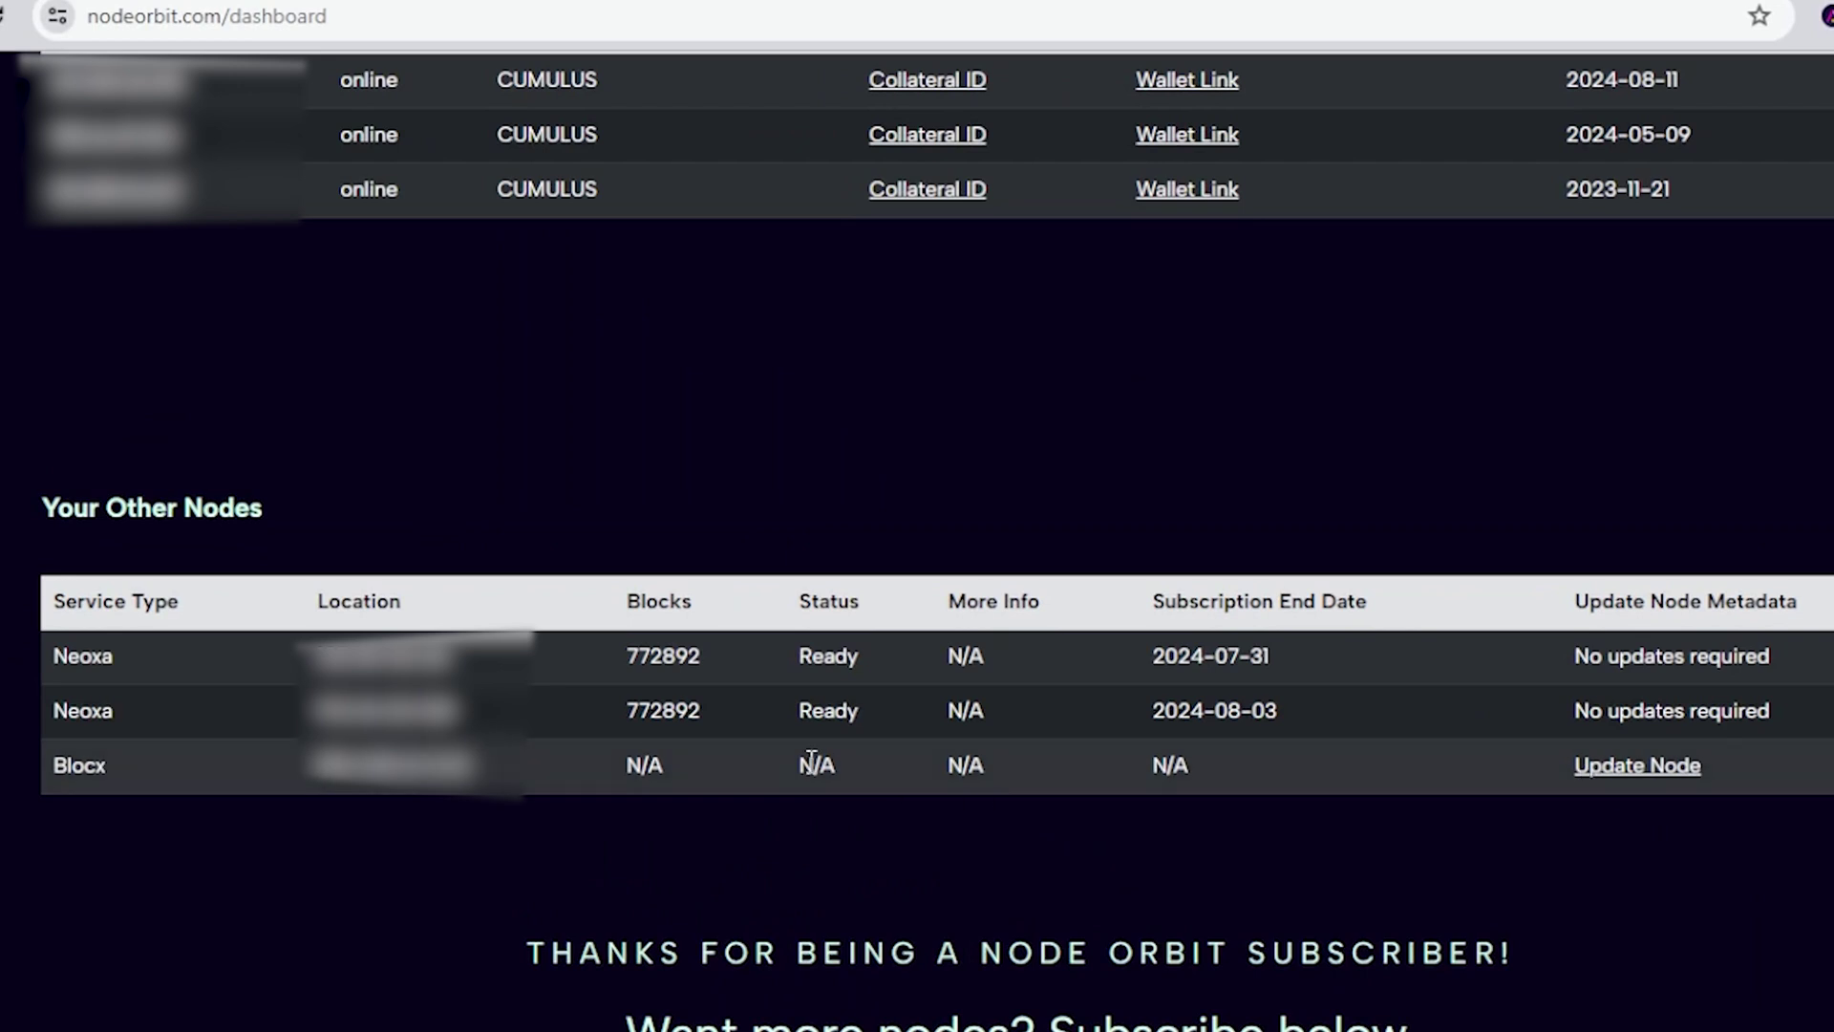
pyautogui.click(1643, 770)
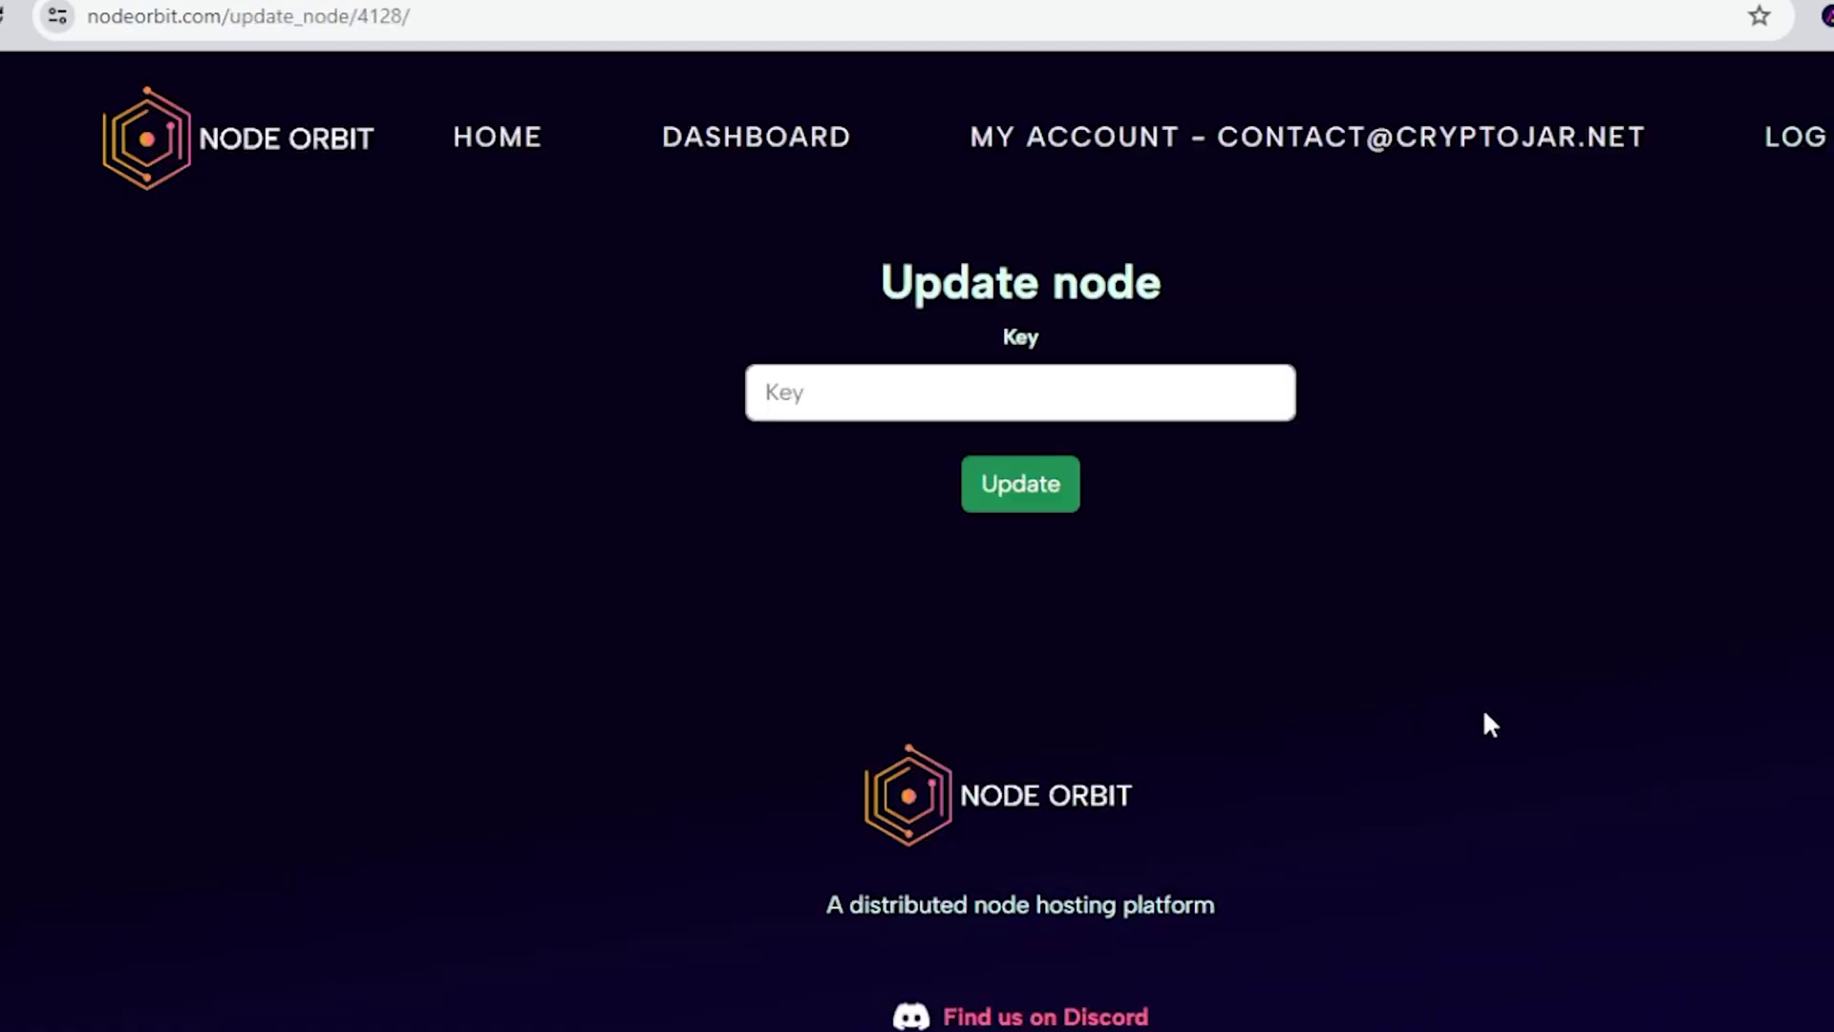
pyautogui.rightClick(851, 397)
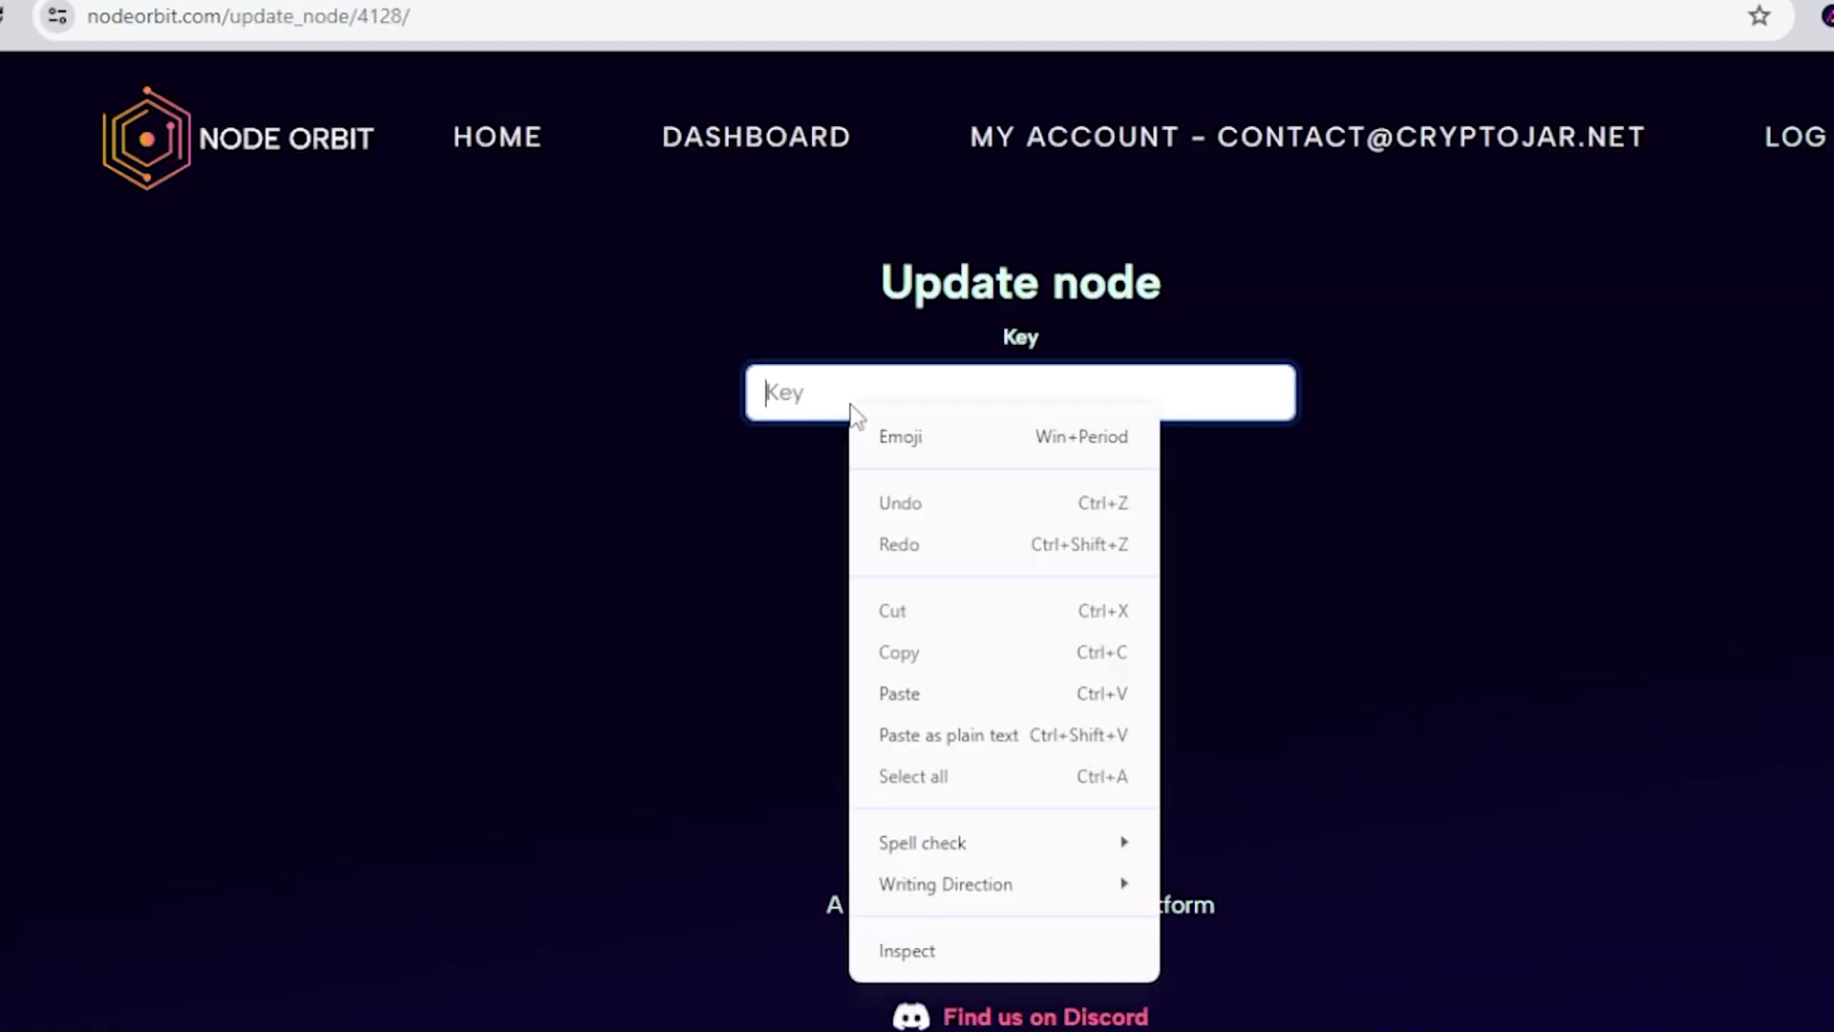
pyautogui.click(938, 736)
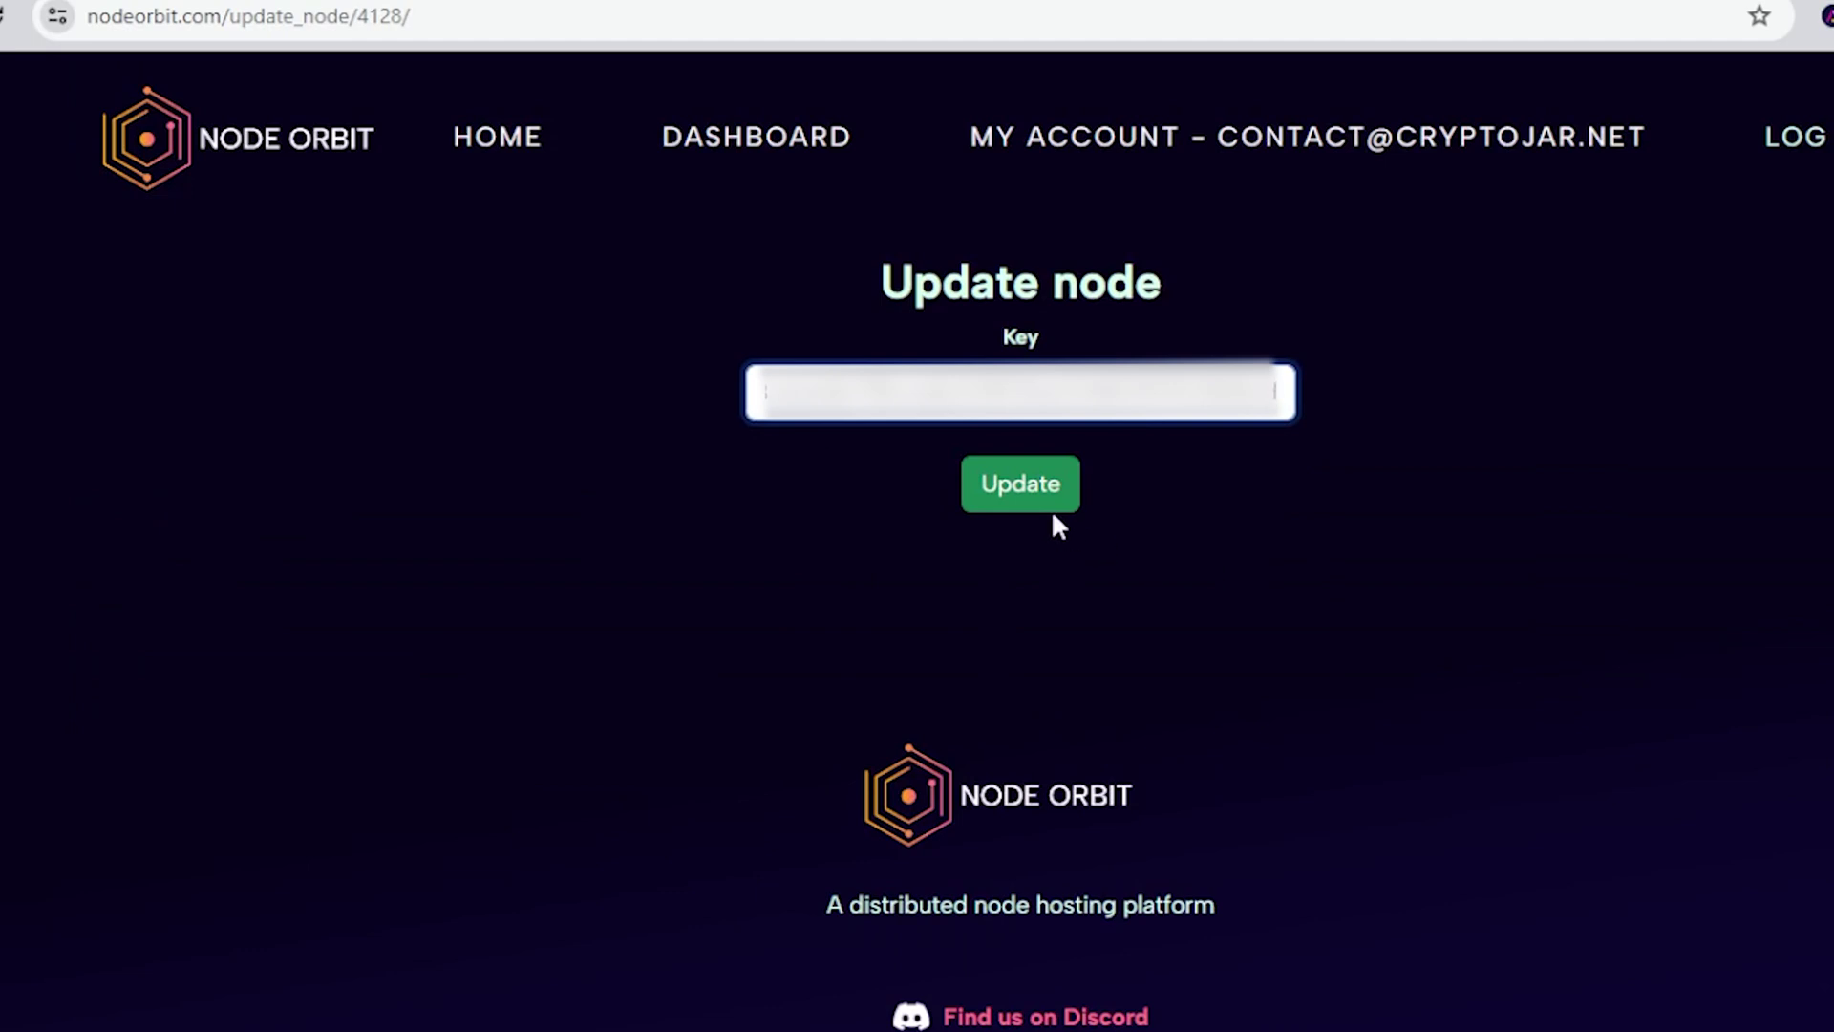